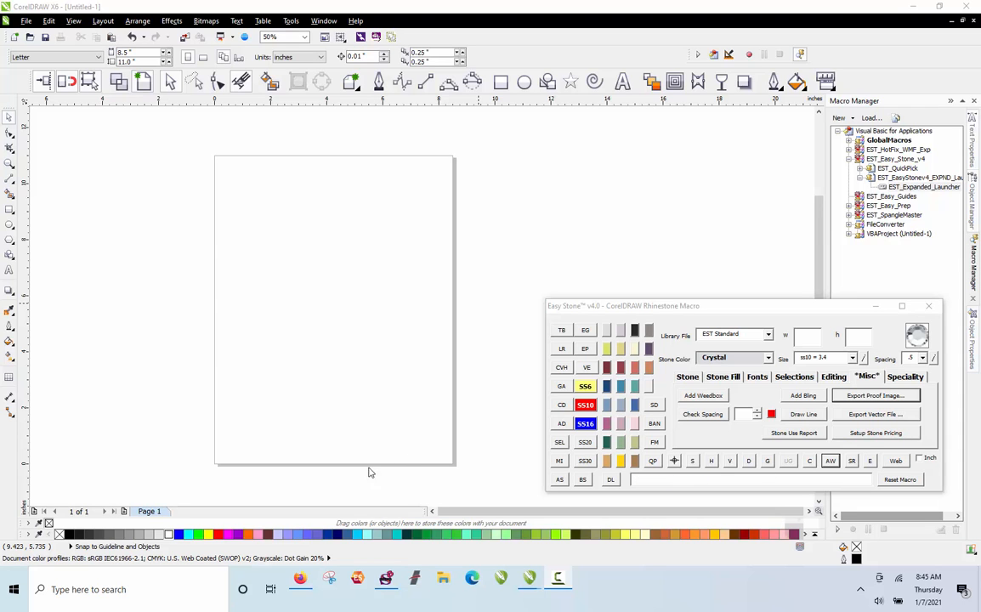
Step: Switch to Firefox and find the post inviting design images for video demonstrations in the Rhinestone Designs Free to use group
click(299, 579)
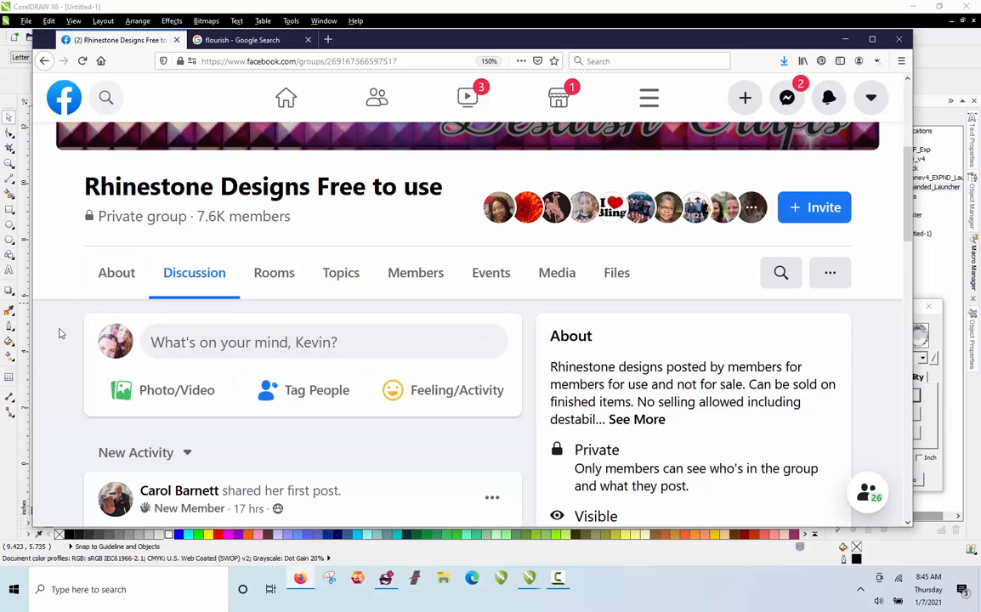
scroll(60, 334, down, 10)
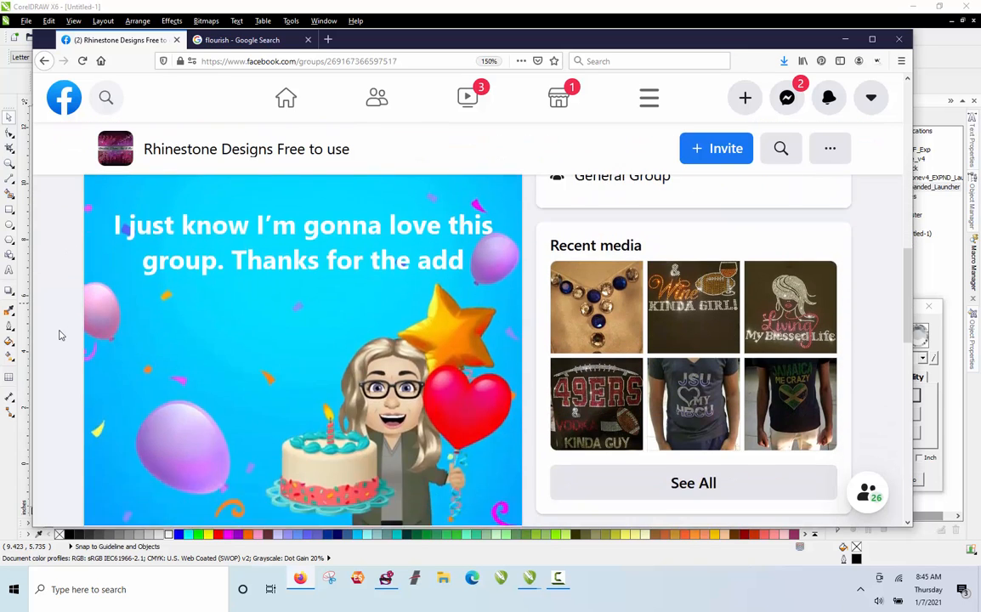
scroll(60, 334, down, 10)
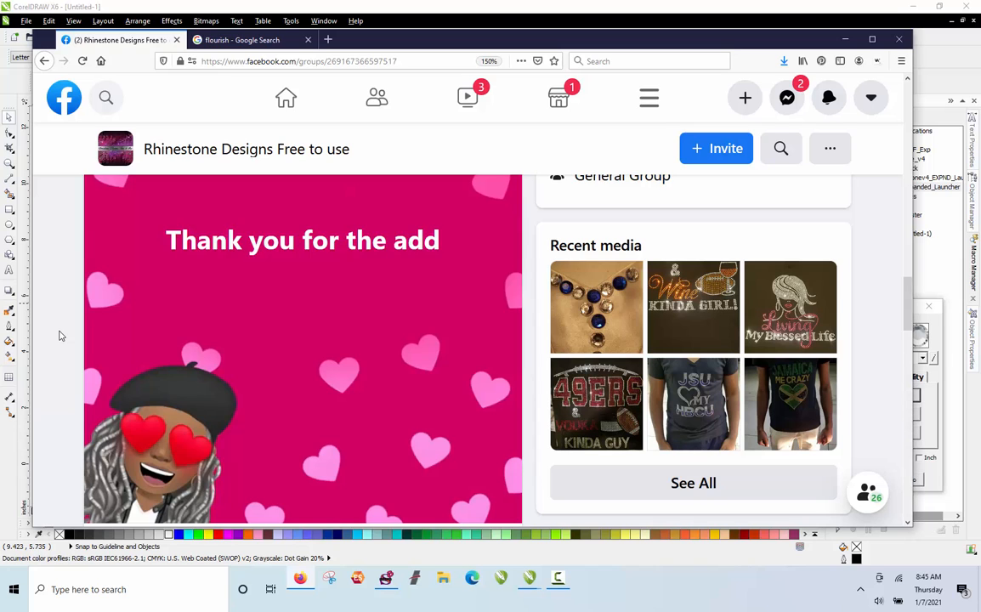
scroll(60, 337, down, 10)
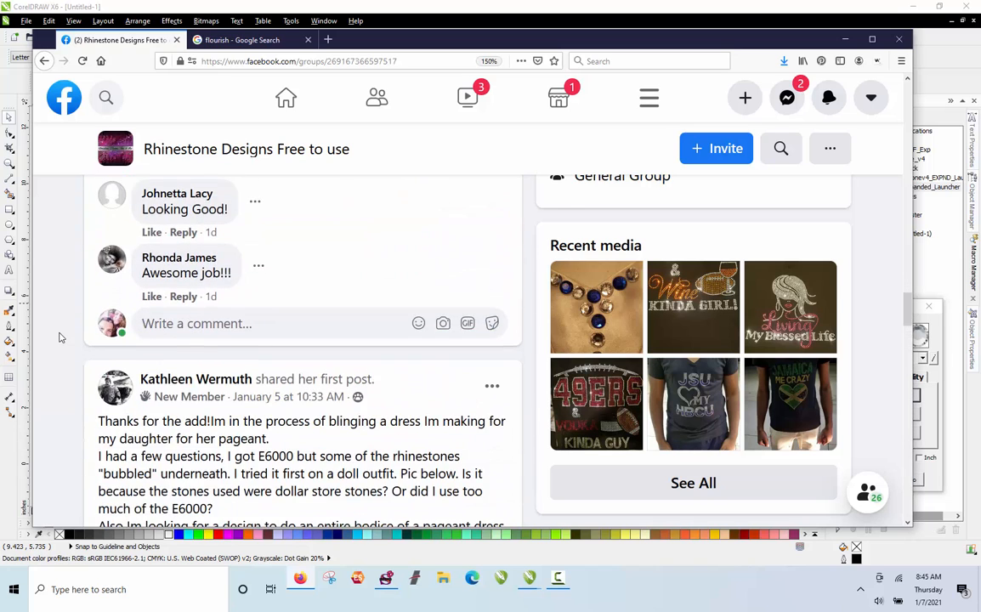
scroll(60, 337, down, 10)
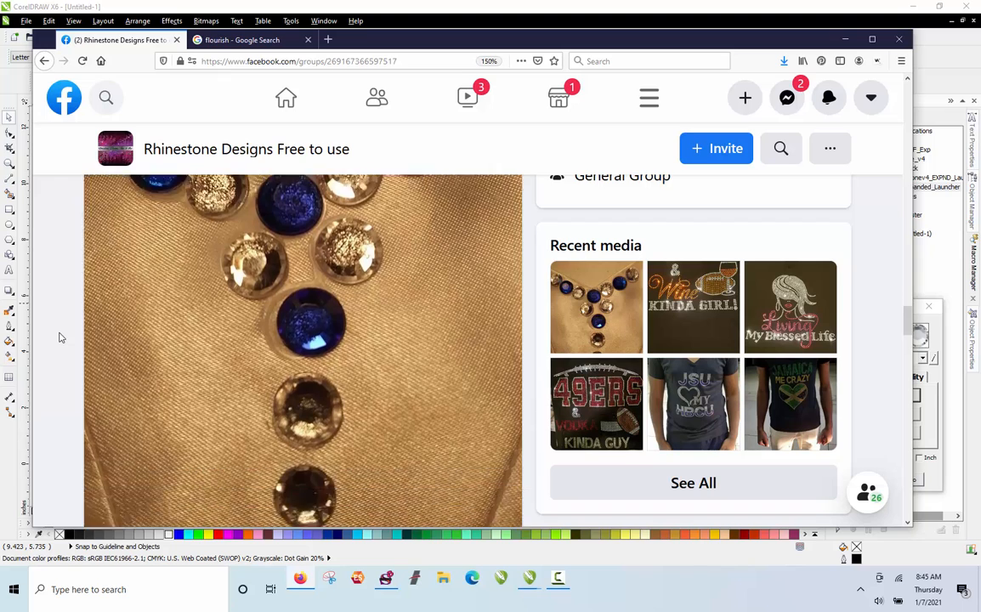
scroll(60, 337, down, 5)
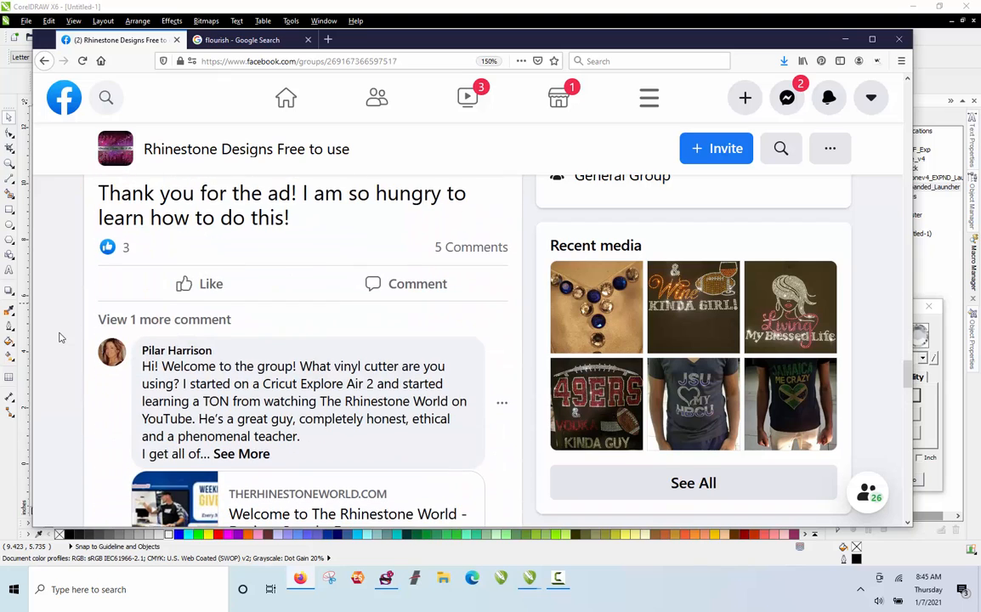
scroll(59, 337, down, 5)
scroll(60, 337, down, 3)
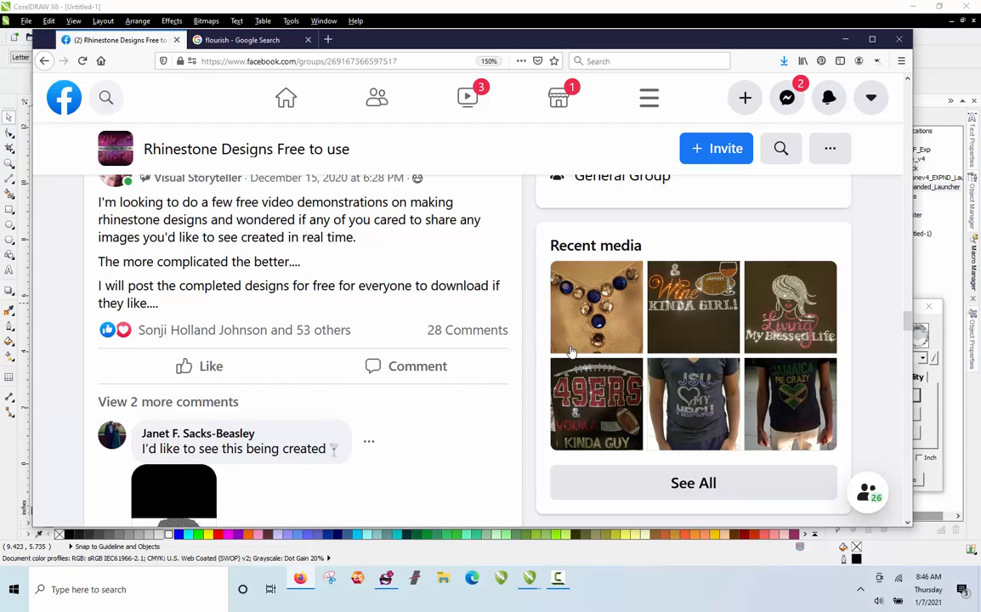
Step: Expand the earlier comments on the video demonstration post and examine the design requests, including the Mickey Mouse and portrait images
scroll(289, 356, down, 1)
scroll(281, 350, down, 2)
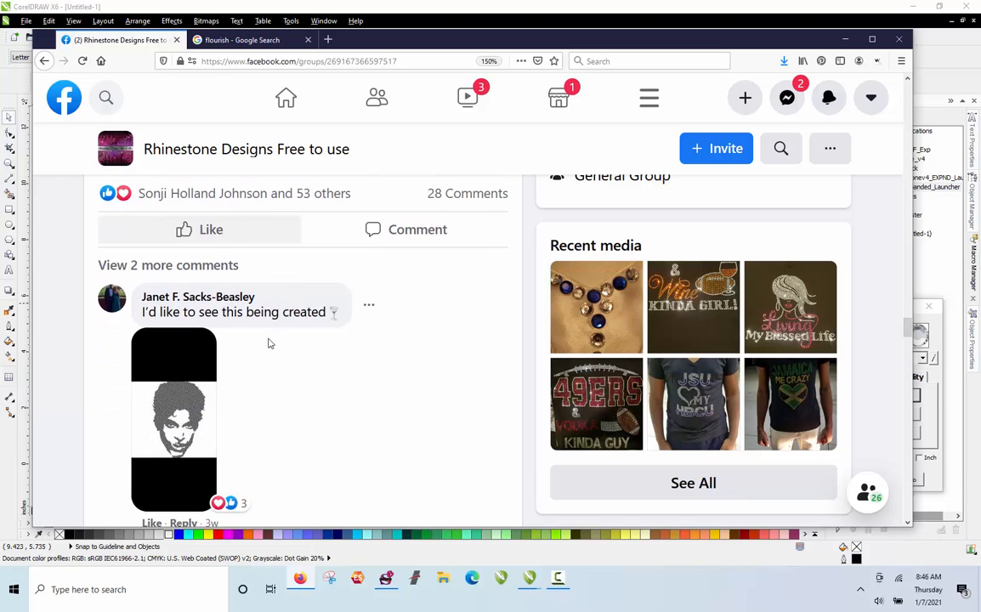
scroll(220, 313, down, 2)
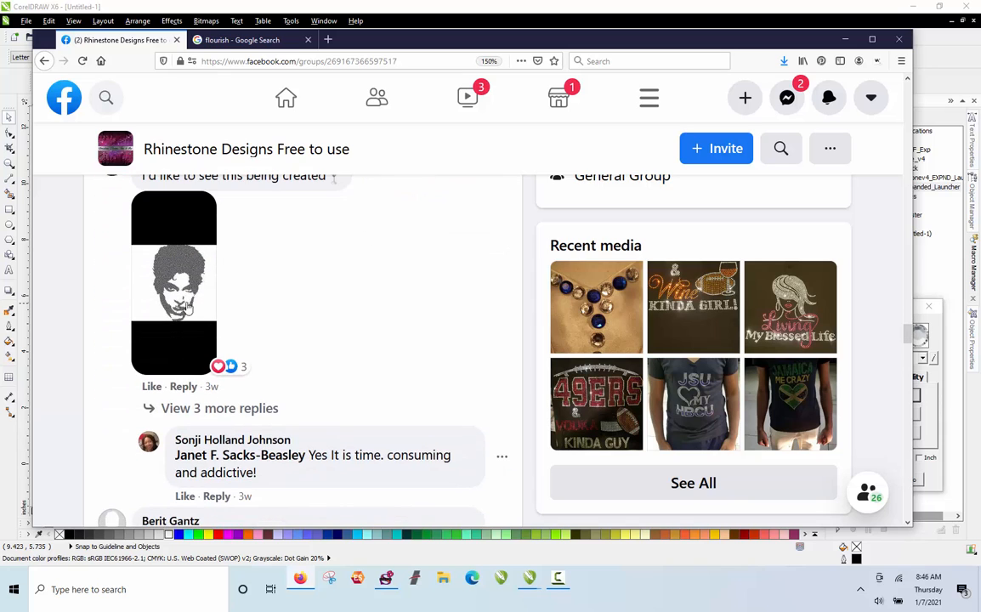
scroll(181, 306, up, 2)
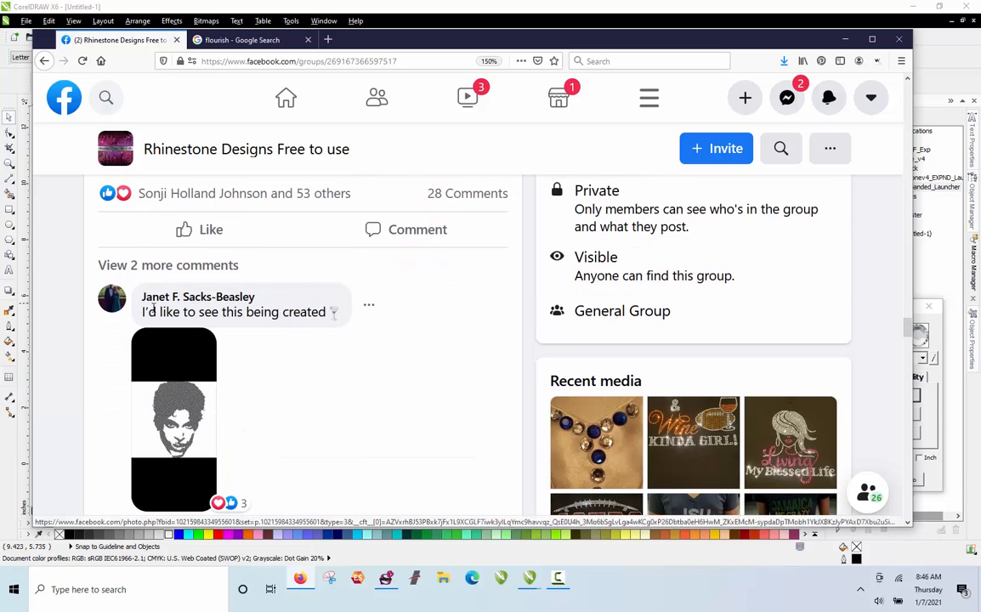
click(182, 266)
scroll(205, 311, down, 2)
mouse_move(206, 313)
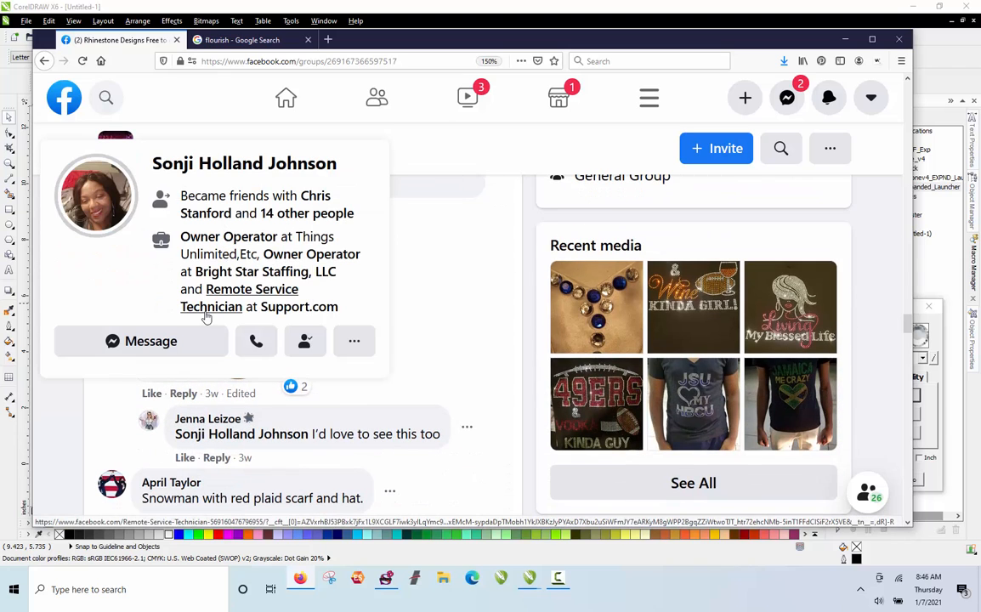
scroll(220, 347, up, 3)
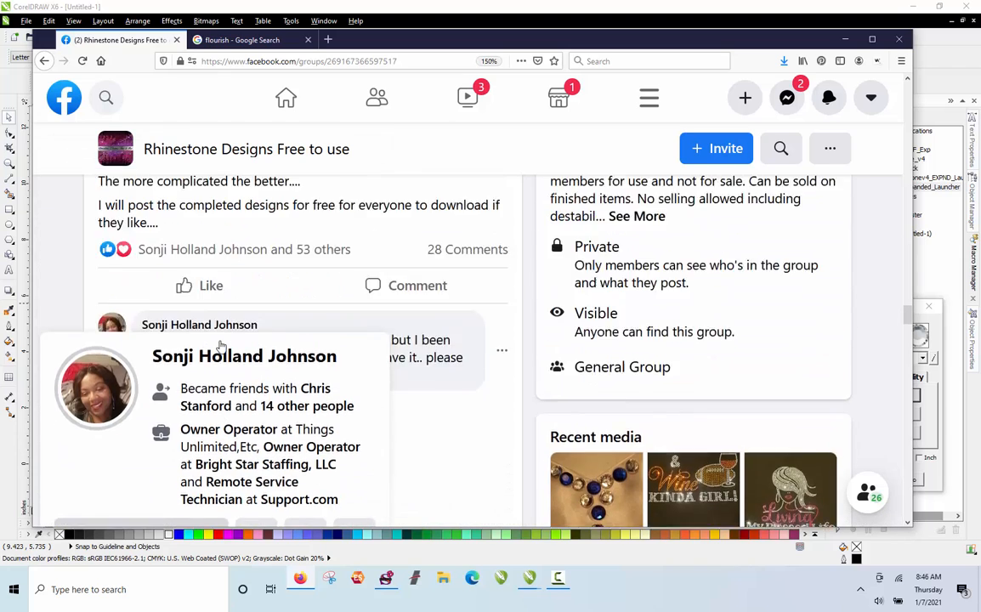
scroll(221, 346, down, 3)
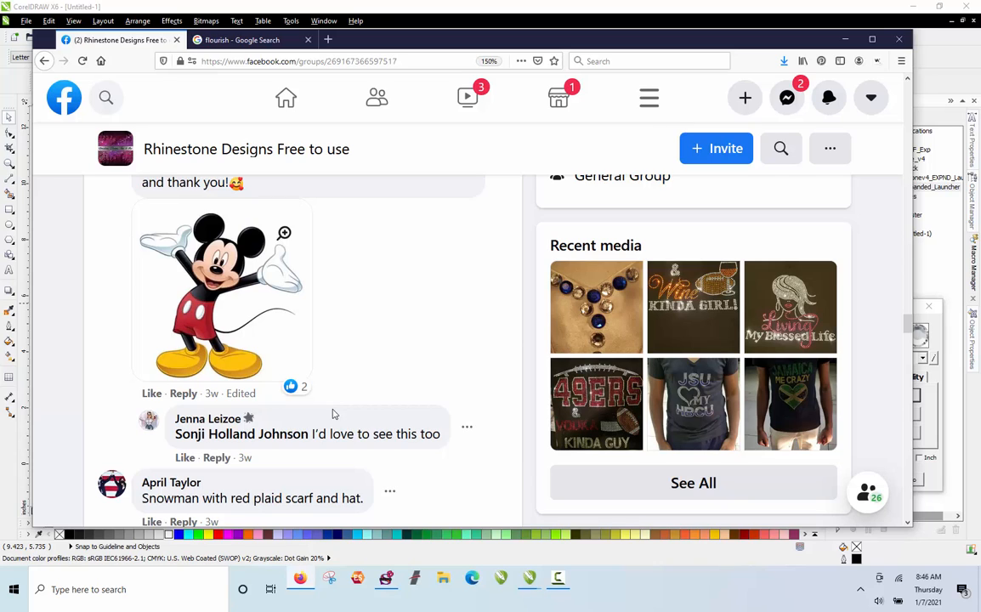
scroll(333, 412, down, 3)
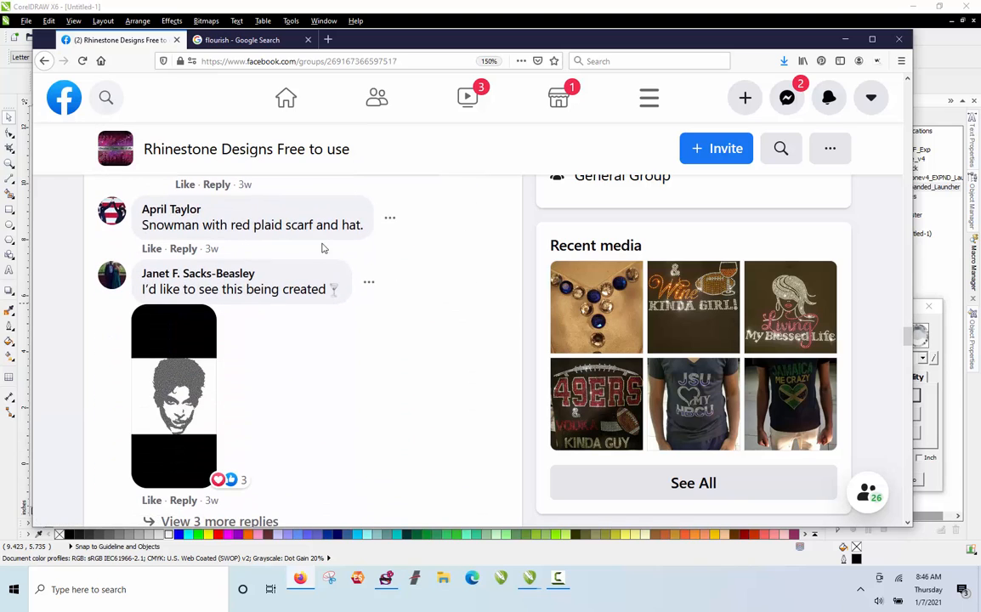
scroll(306, 267, down, 2)
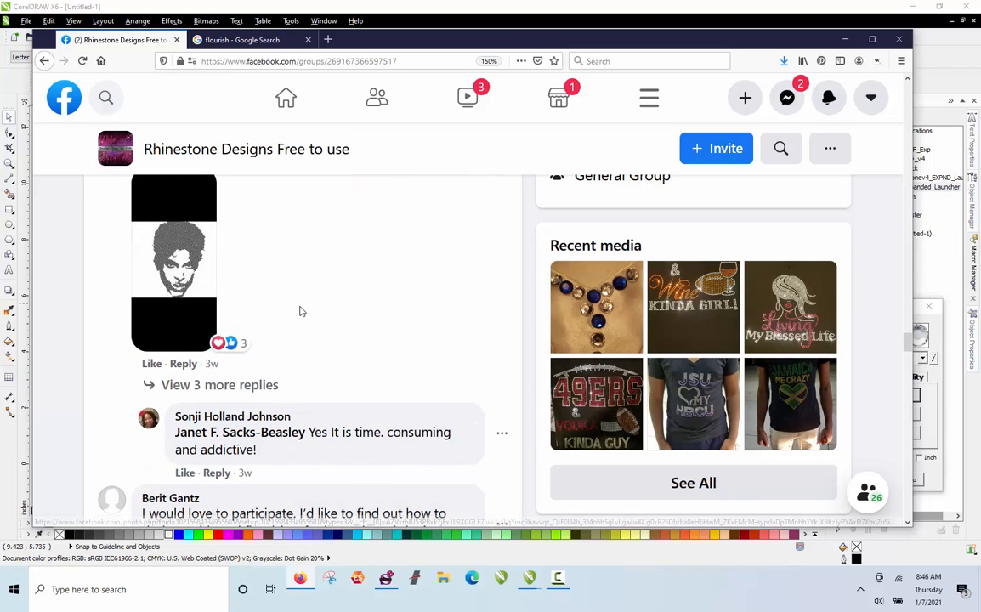
scroll(299, 311, down, 2)
scroll(213, 327, down, 2)
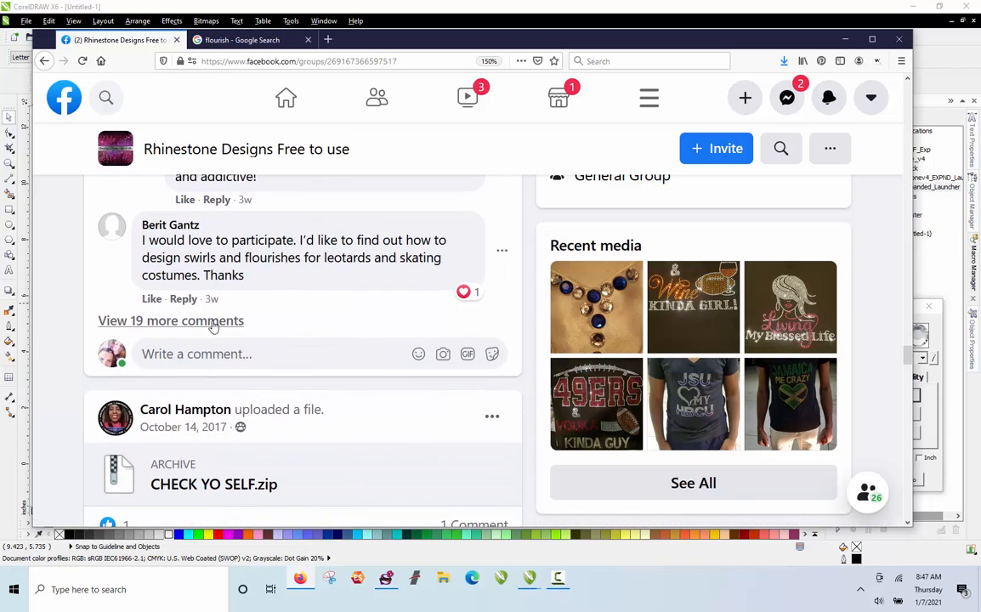
Step: Expand the remaining comments on the post and examine the requests from the swirls and flourishes comment through the thank-you animation
click(213, 324)
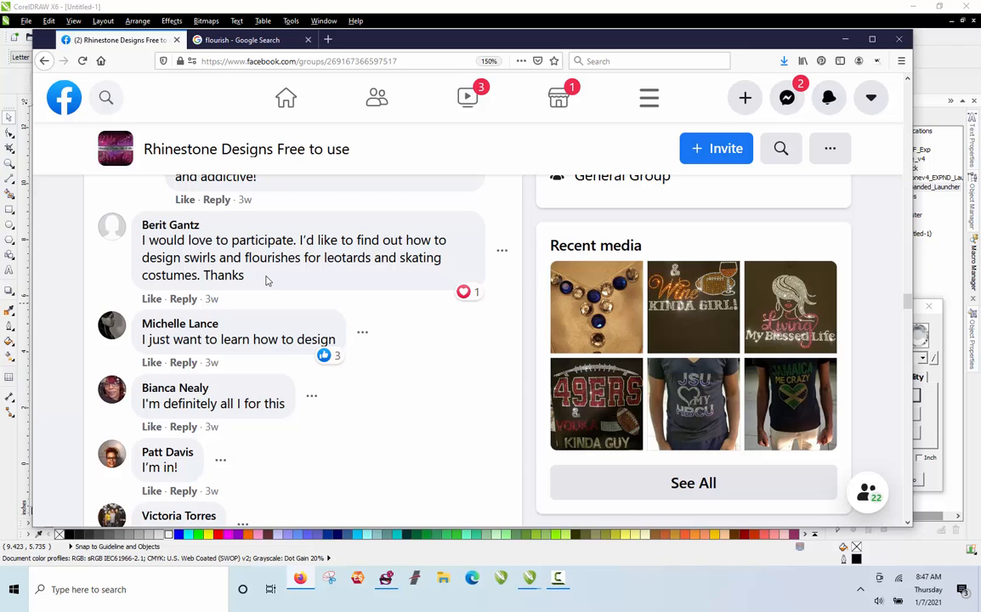
scroll(266, 281, up, 2)
scroll(266, 281, down, 2)
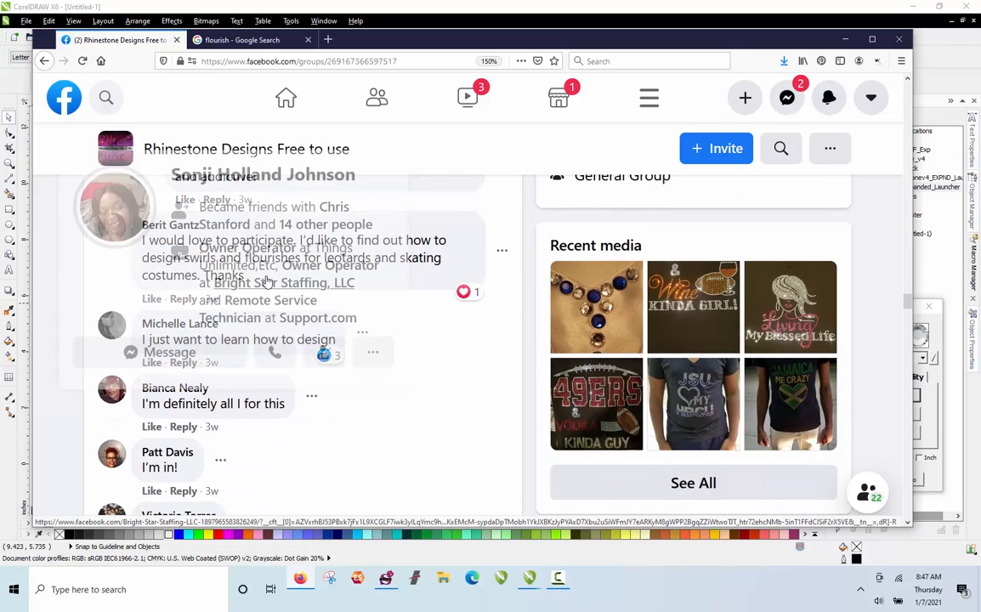
scroll(280, 323, down, 2)
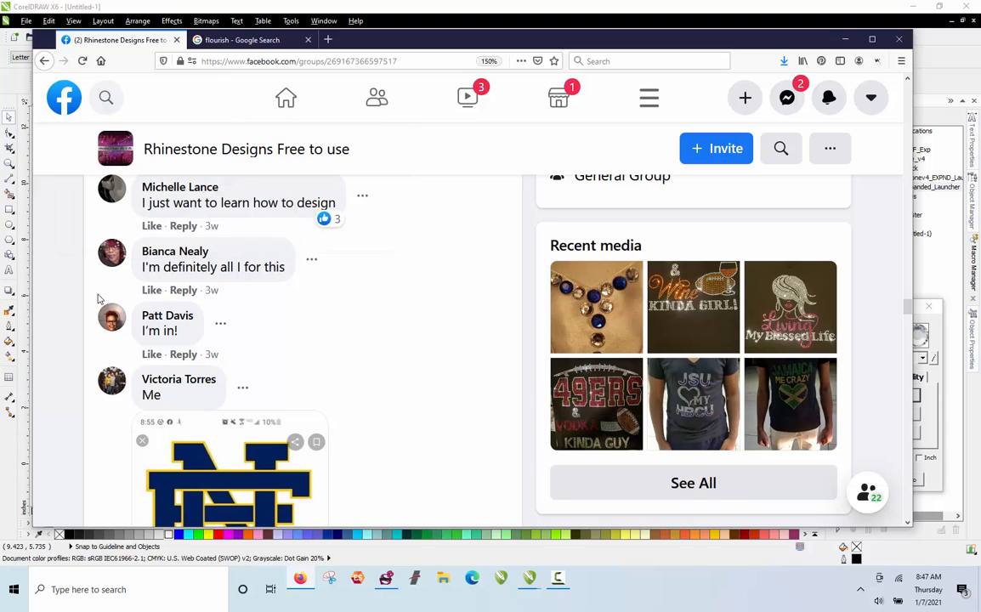
scroll(72, 323, down, 2)
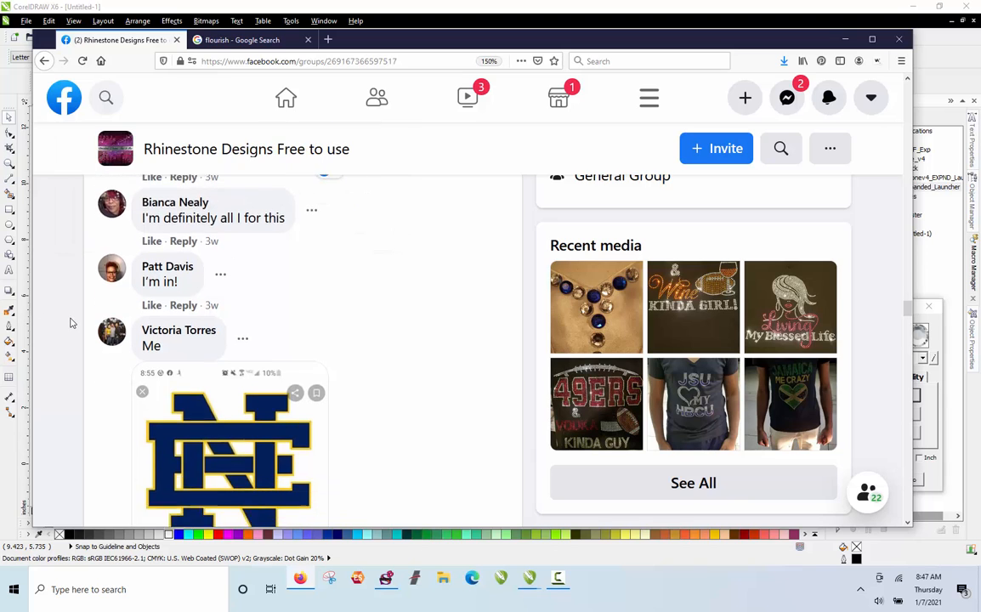
scroll(234, 382, down, 2)
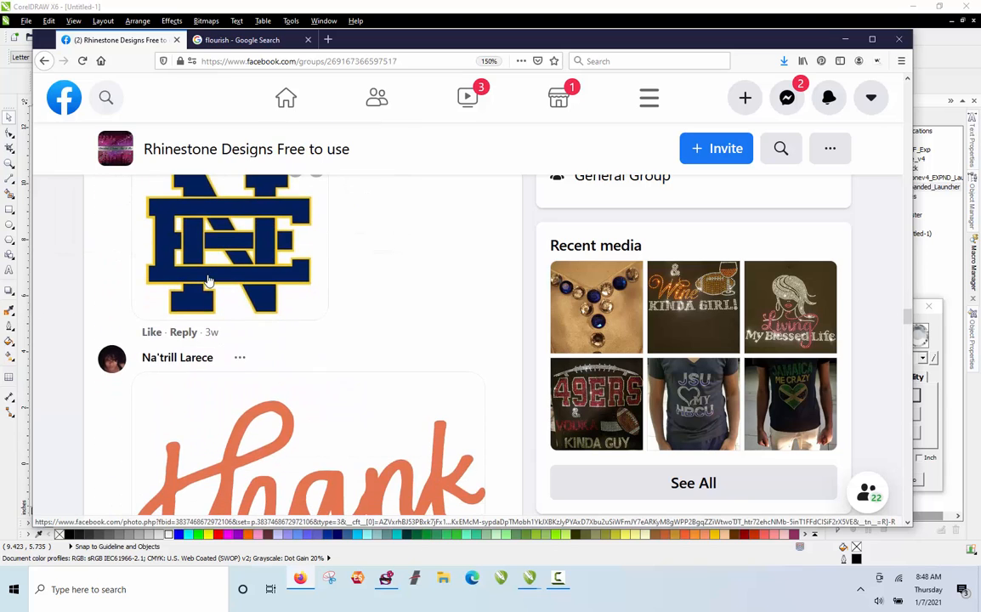
scroll(147, 389, up, 2)
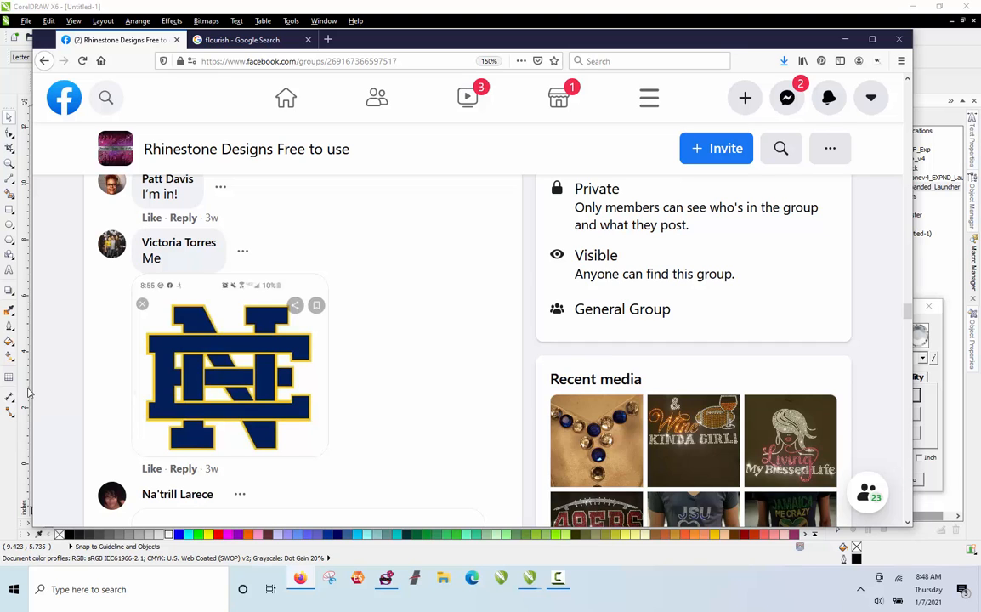
scroll(140, 402, down, 3)
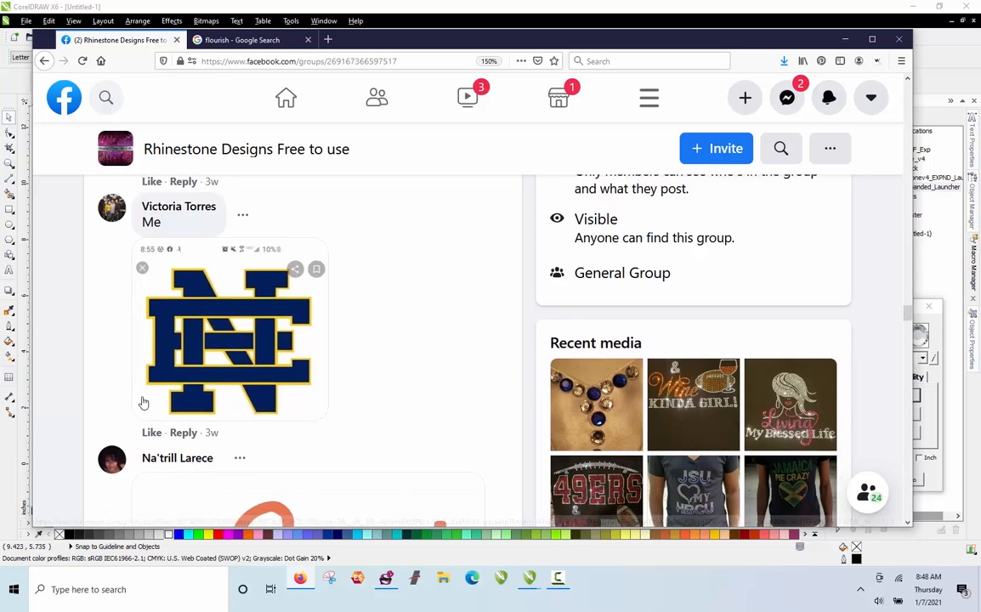
scroll(140, 399, down, 5)
scroll(160, 346, up, 3)
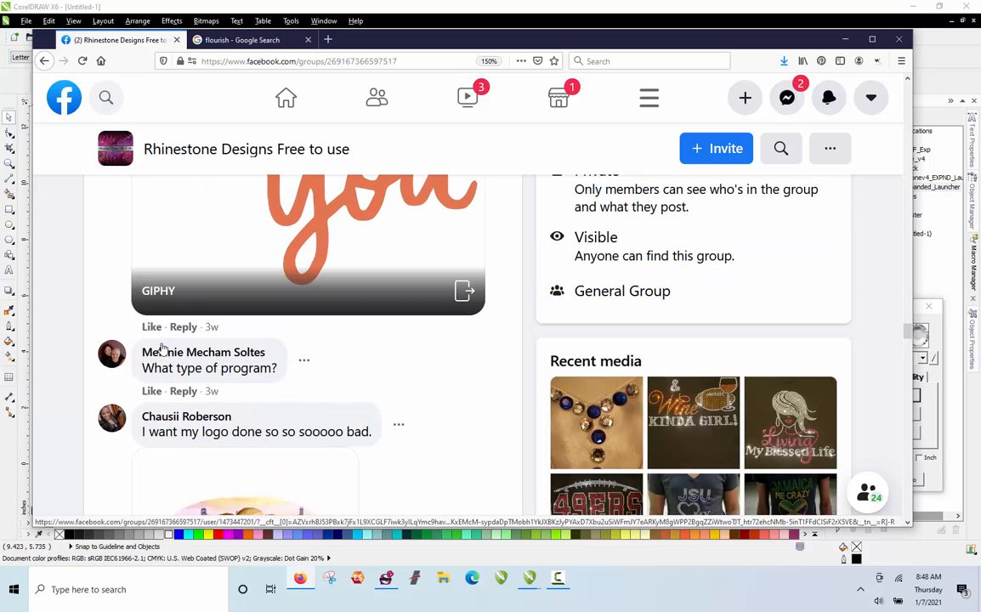
scroll(184, 333, up, 1)
click(234, 340)
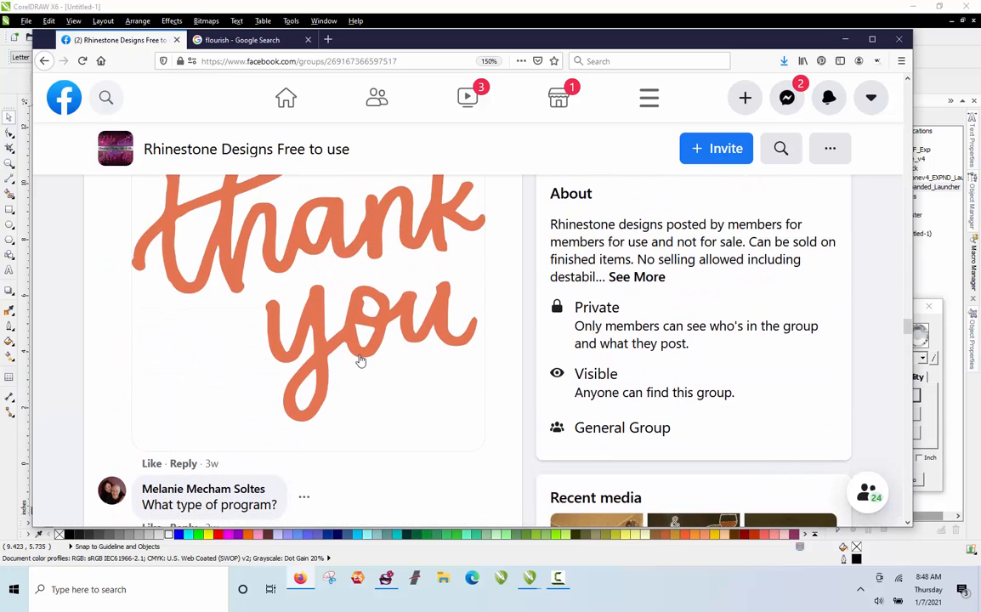
Step: Examine the oval sweets logo request and the comments directly below it
scroll(110, 335, down, 5)
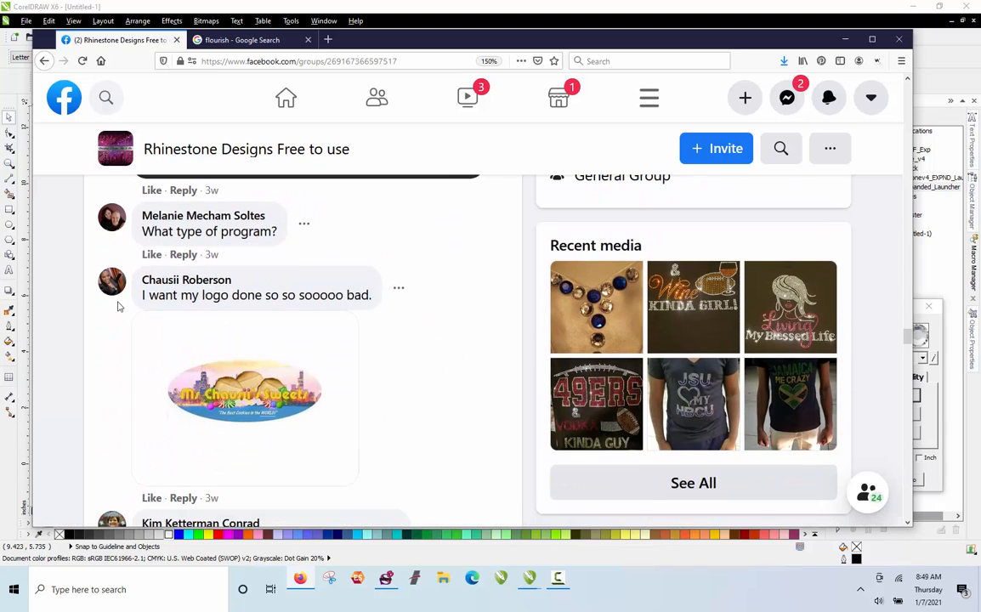
scroll(122, 341, down, 3)
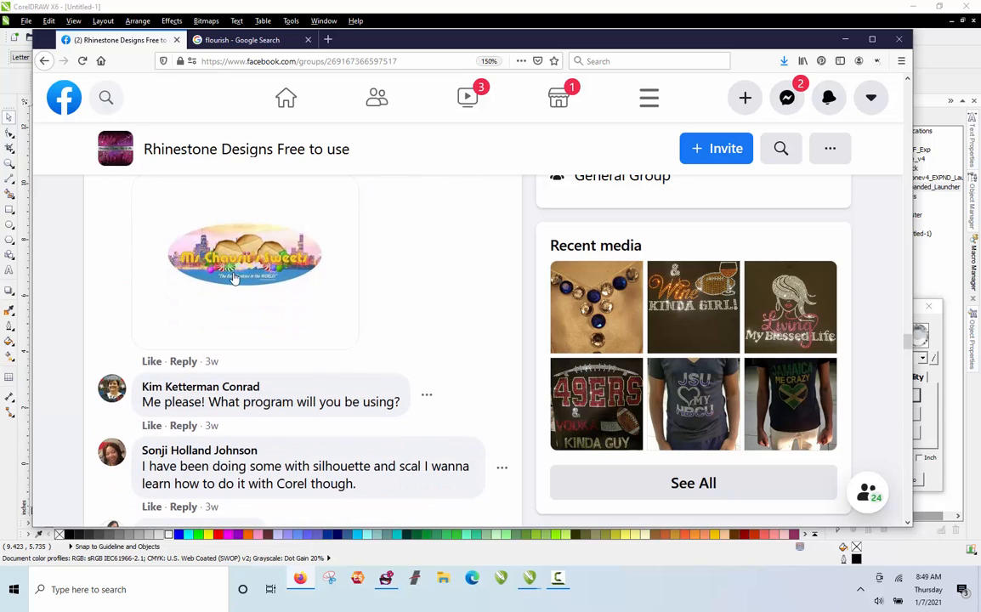
scroll(247, 276, up, 3)
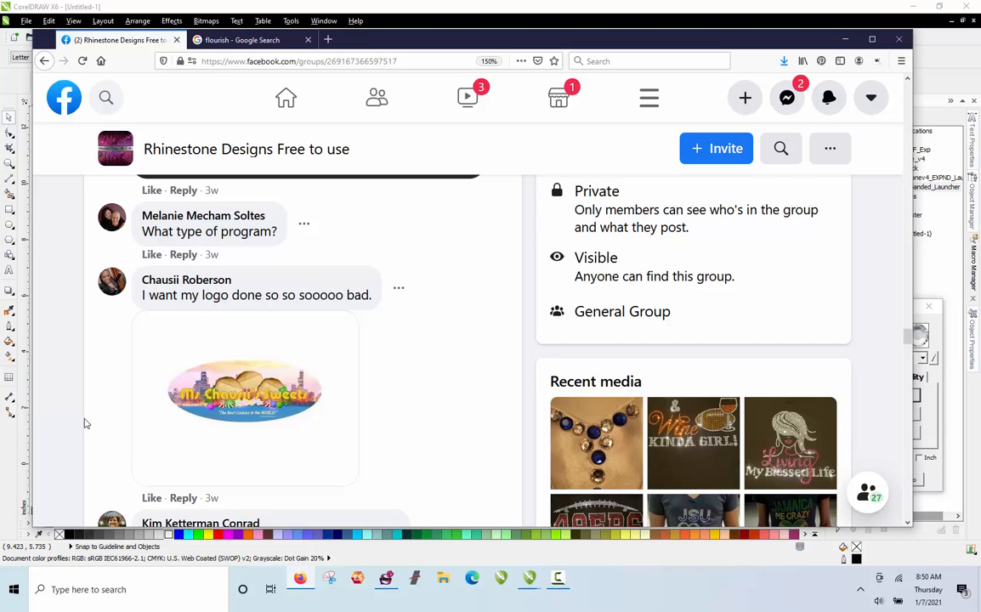
scroll(153, 414, down, 3)
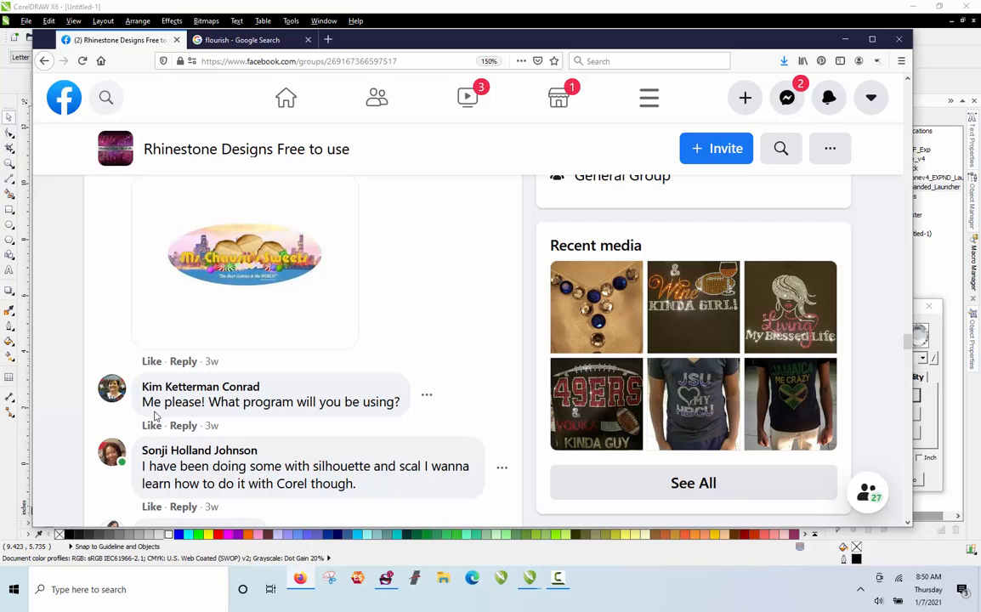
scroll(162, 407, up, 3)
scroll(161, 407, down, 6)
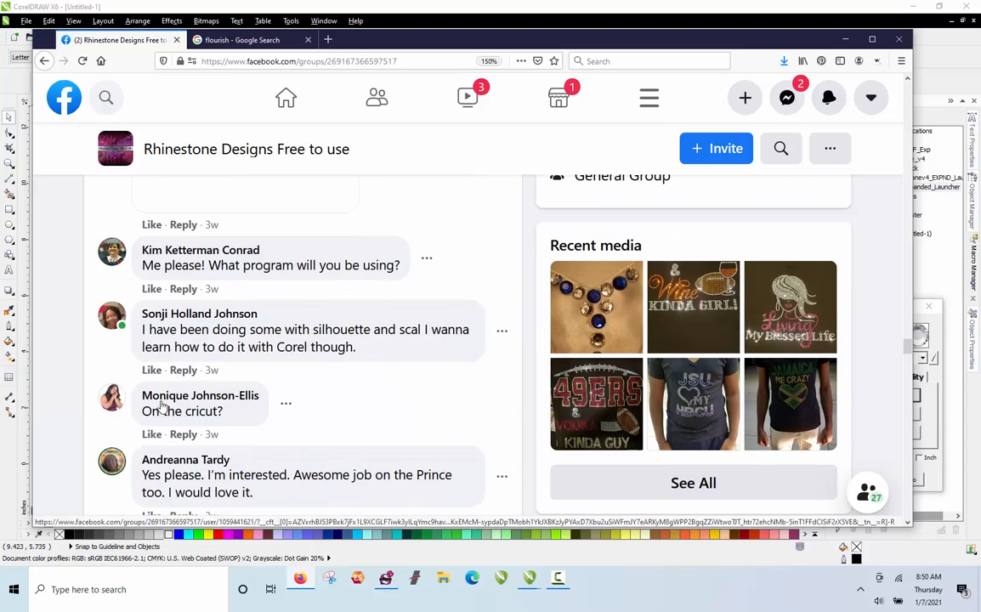
Step: Examine the remaining design requests, from the black line symbol artwork to the Alabama Girl image at the end of the comments
scroll(117, 379, down, 5)
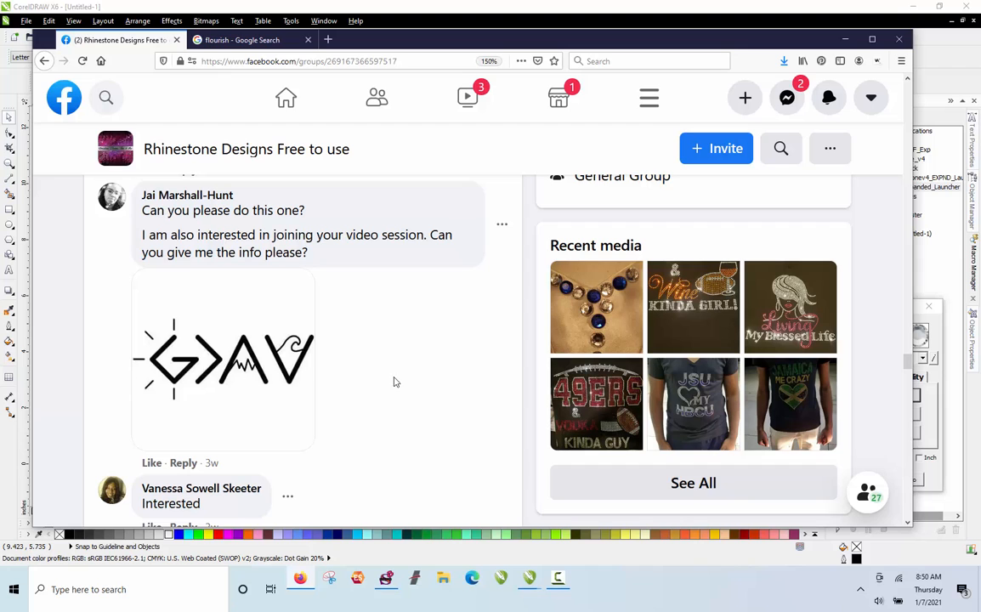
scroll(297, 359, down, 1)
scroll(297, 358, down, 3)
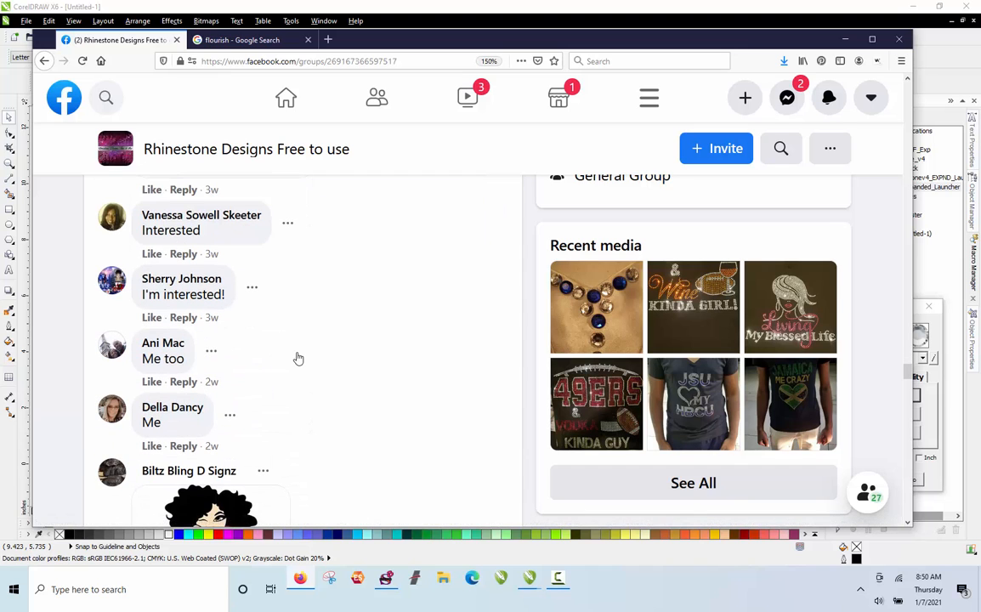
scroll(298, 357, down, 2)
scroll(297, 356, down, 2)
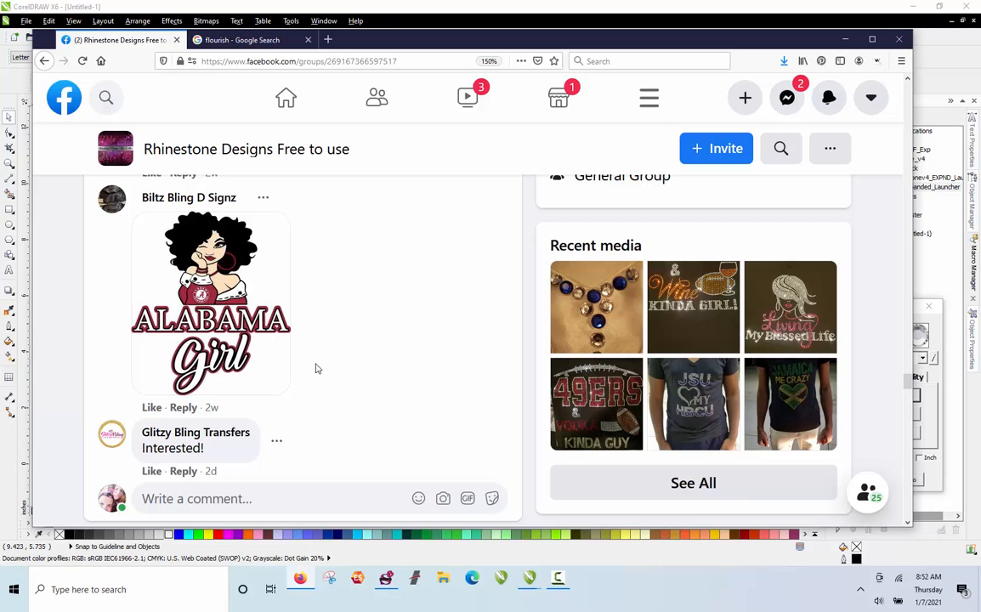
scroll(334, 344, down, 1)
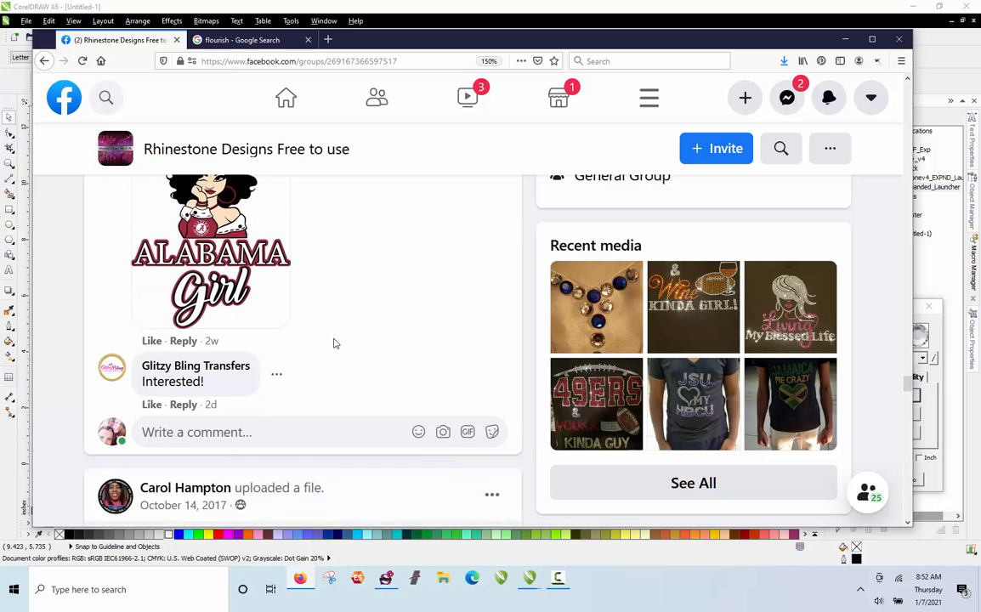
scroll(334, 344, down, 3)
scroll(334, 344, up, 4)
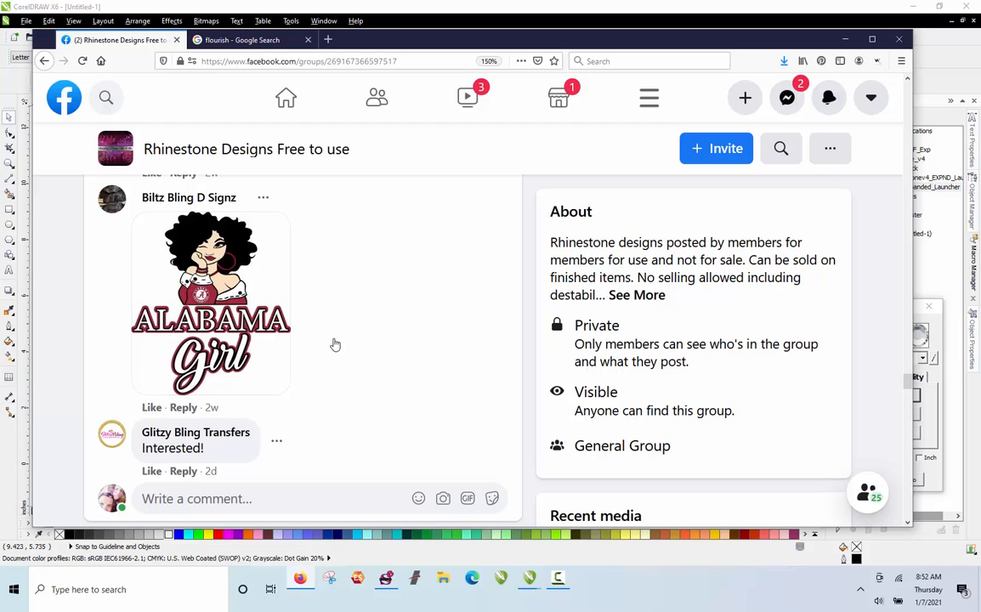
Step: Examine the flourish artwork in the Firefox Google image results for "flourish" and return to CorelDRAW
click(433, 23)
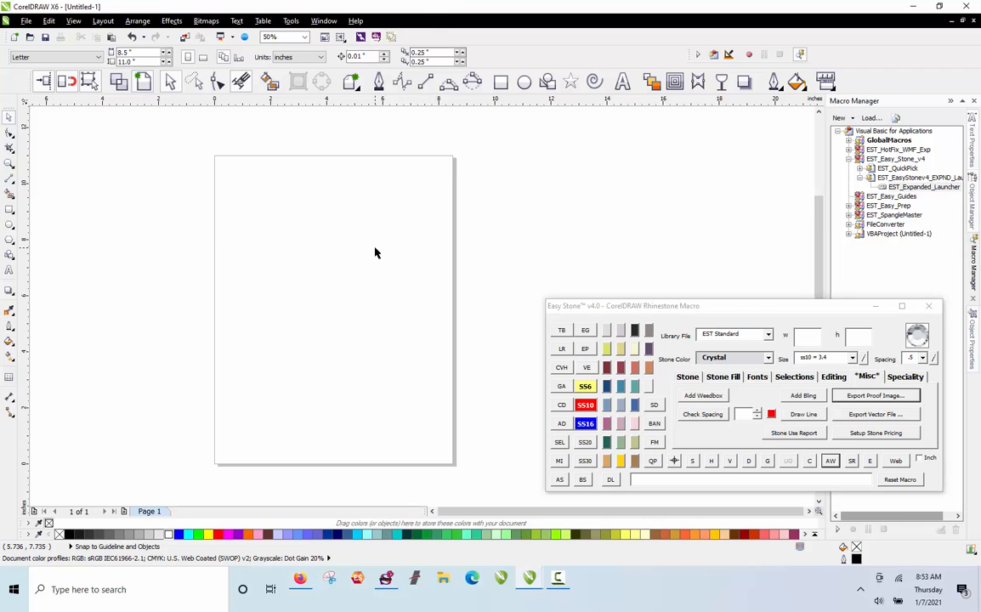
click(300, 584)
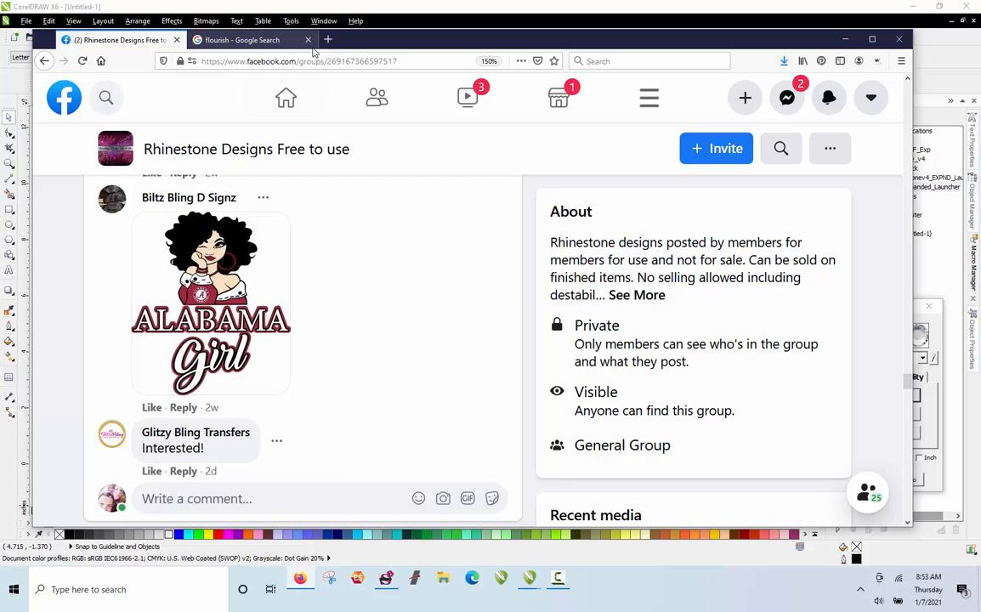
click(258, 40)
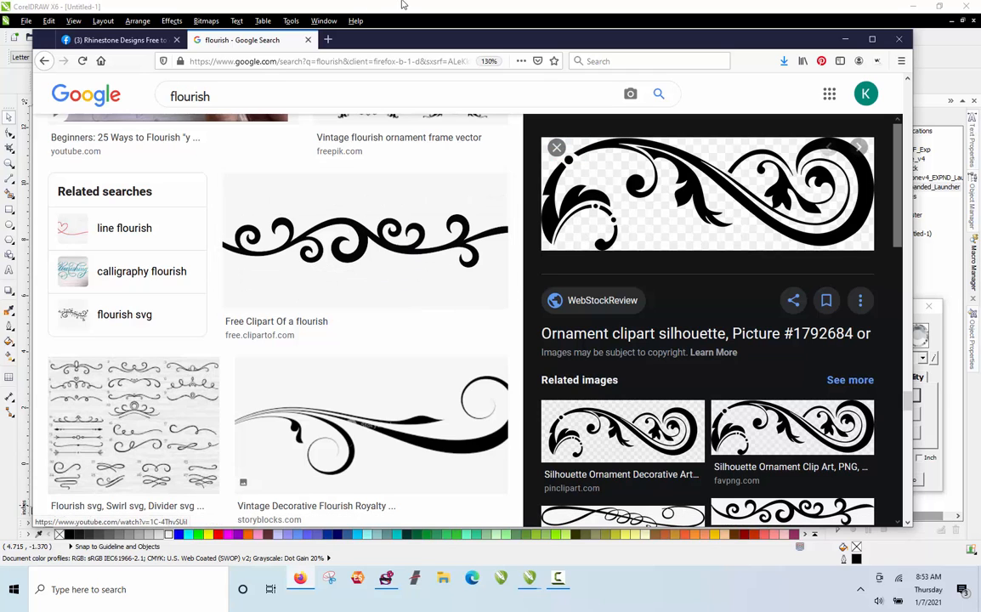
click(451, 21)
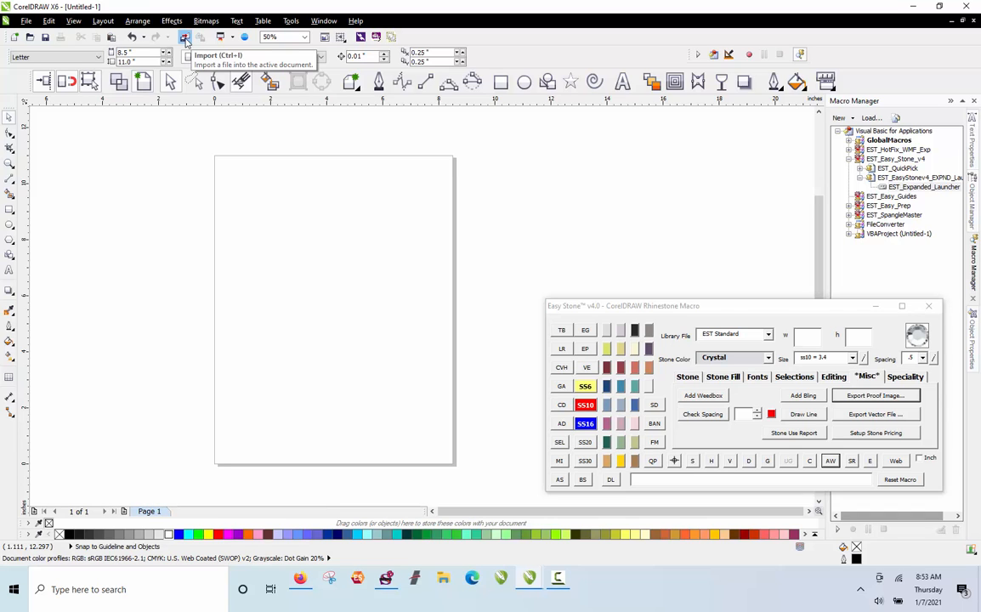
click(26, 21)
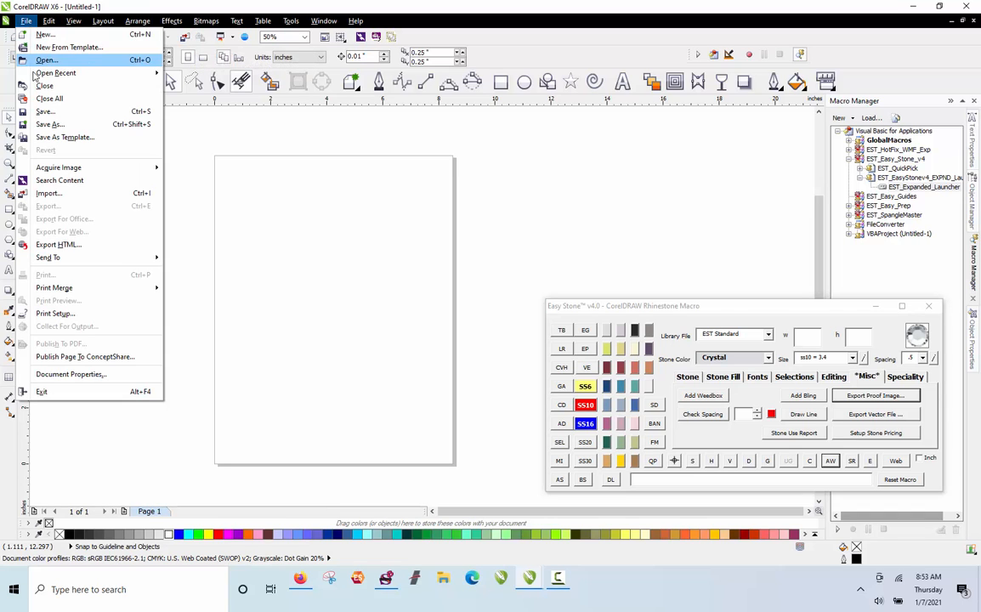
click(251, 196)
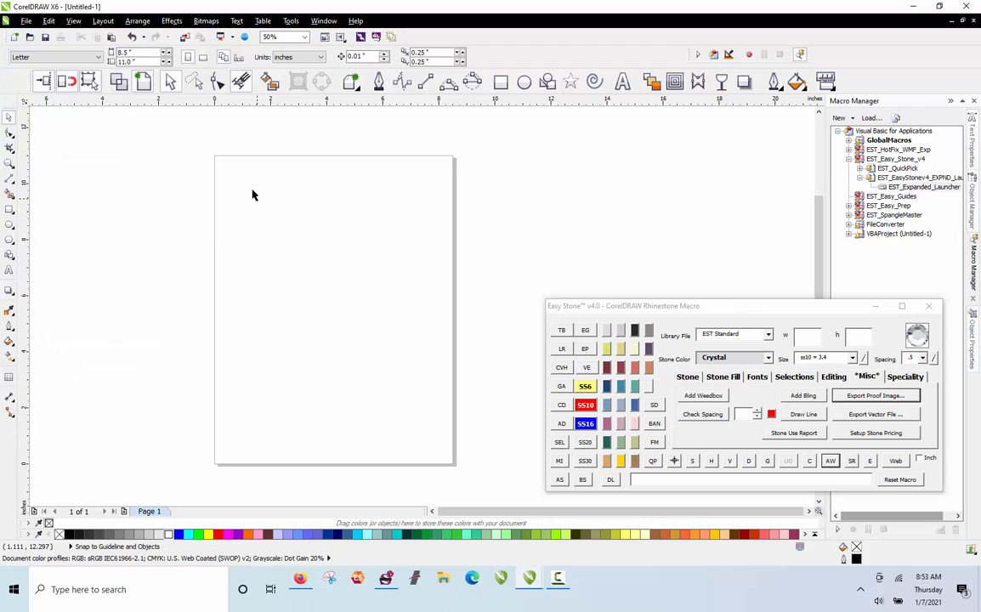
click(186, 38)
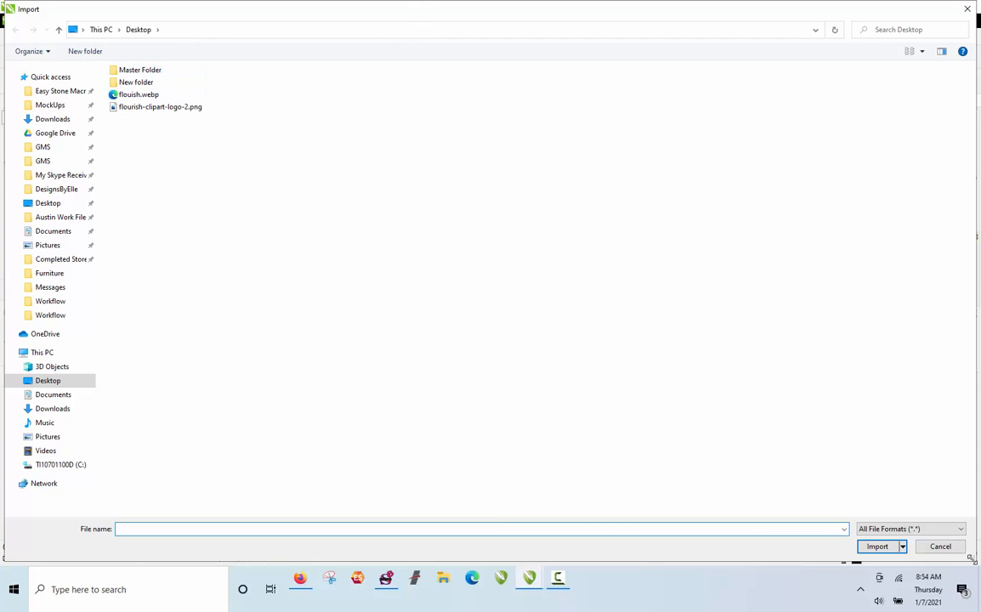
click(939, 545)
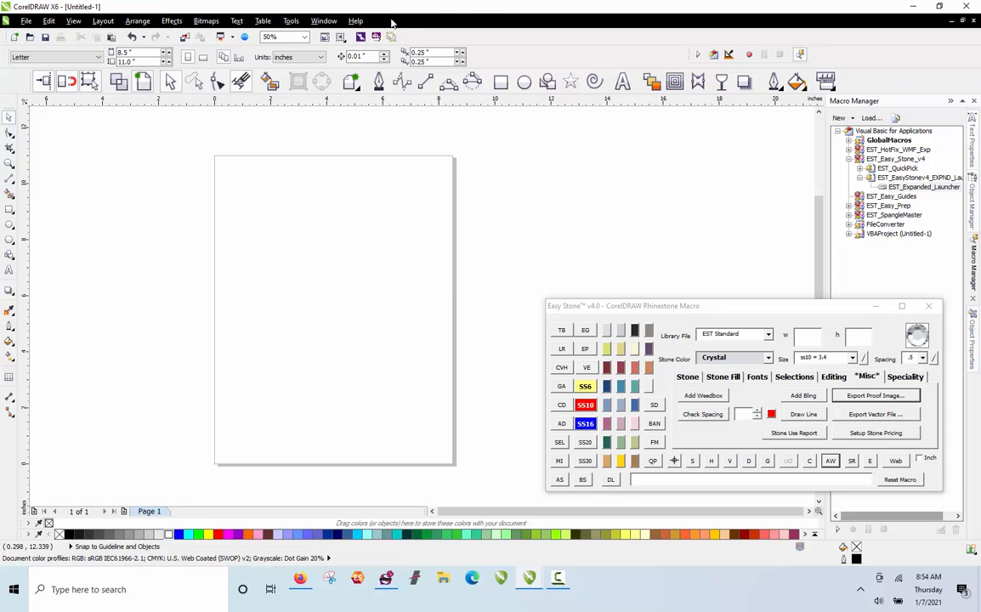
Step: Close the browser with all its tabs and place the restored-down drawing window beside the image files on the desktop
drag(425, 5, 486, 87)
click(807, 38)
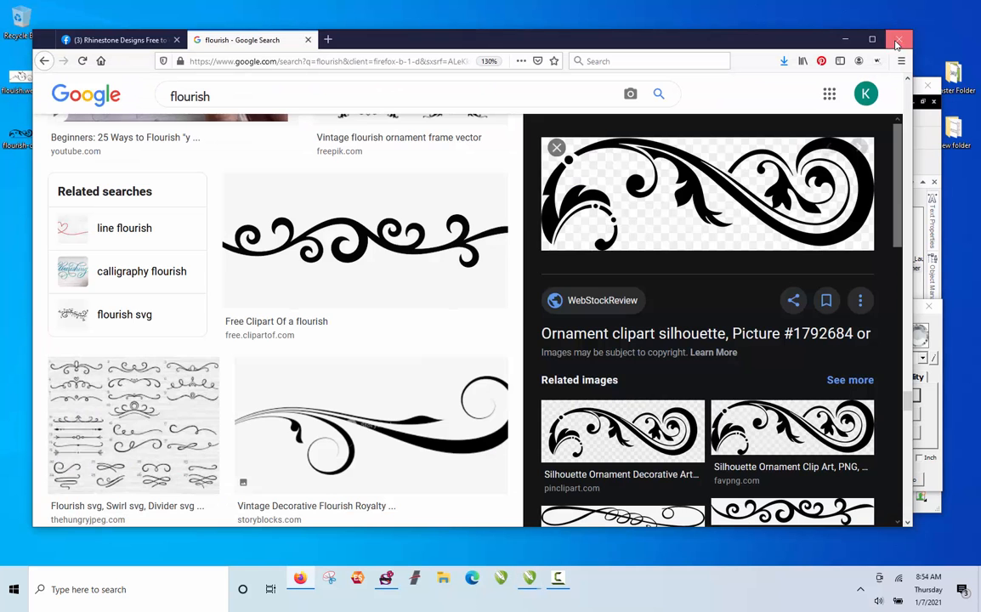
click(897, 43)
click(449, 306)
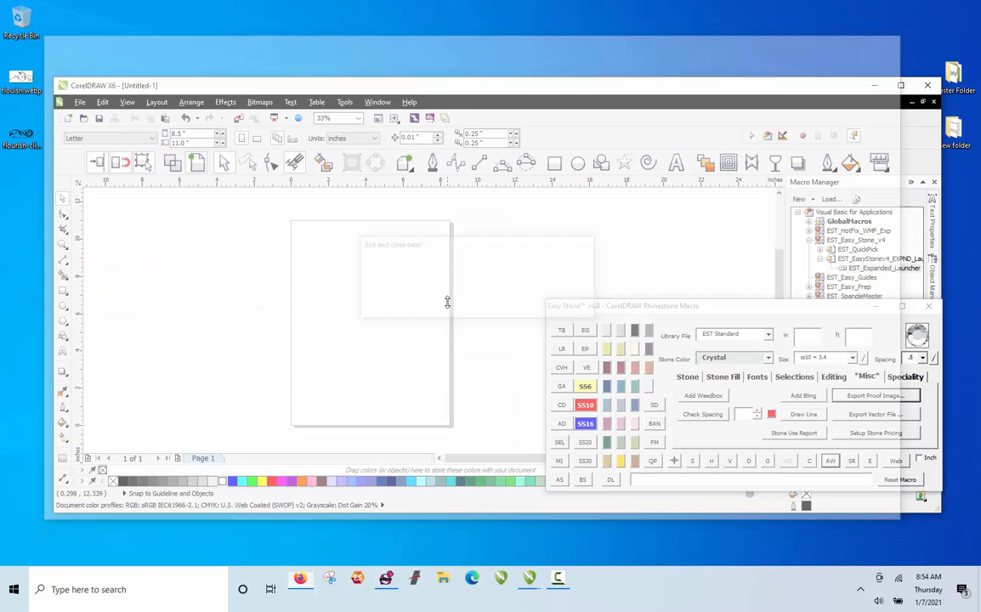
drag(202, 83, 272, 69)
Step: Try to place flouish.webp from the desktop on the page, enlarge the placed object and delete it
click(22, 79)
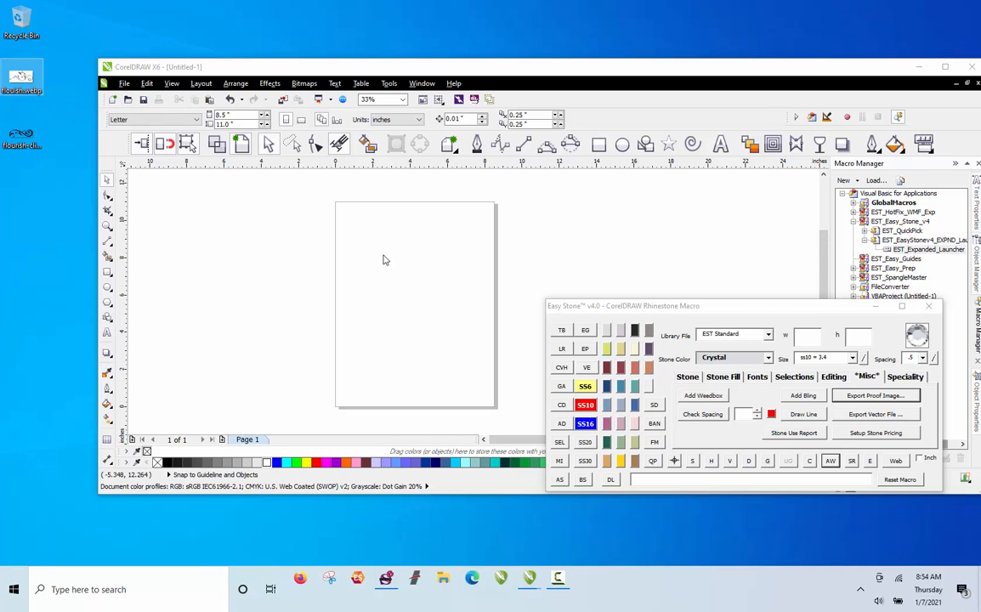
drag(382, 259, 384, 260)
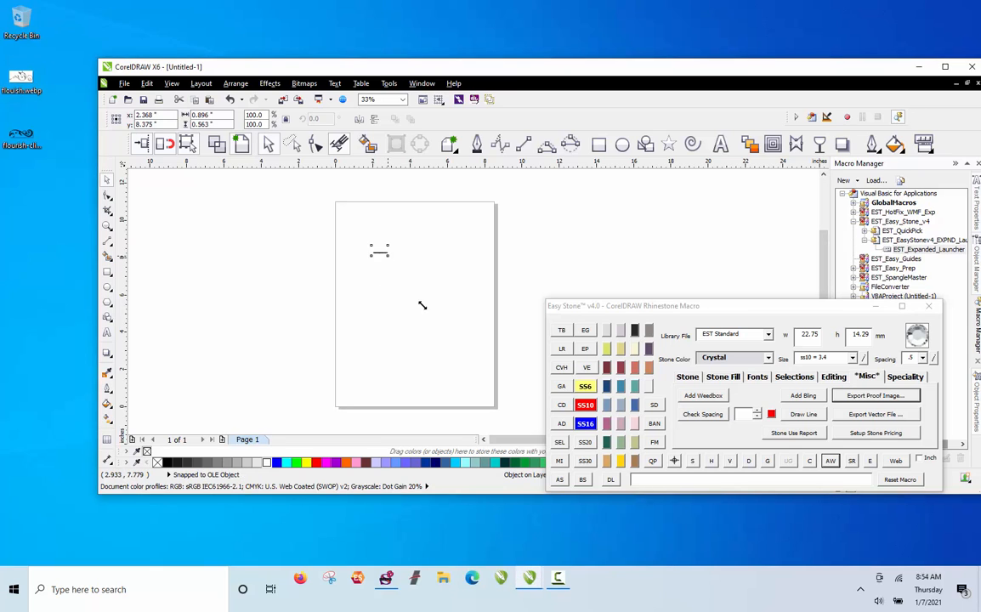
drag(422, 305, 461, 355)
scroll(432, 313, up, 2)
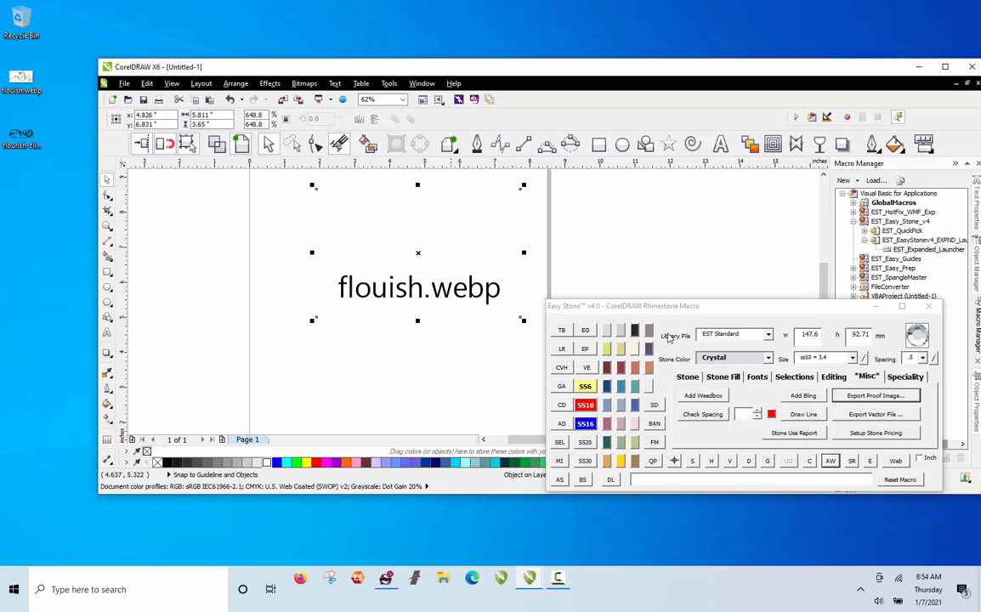
key(Delete)
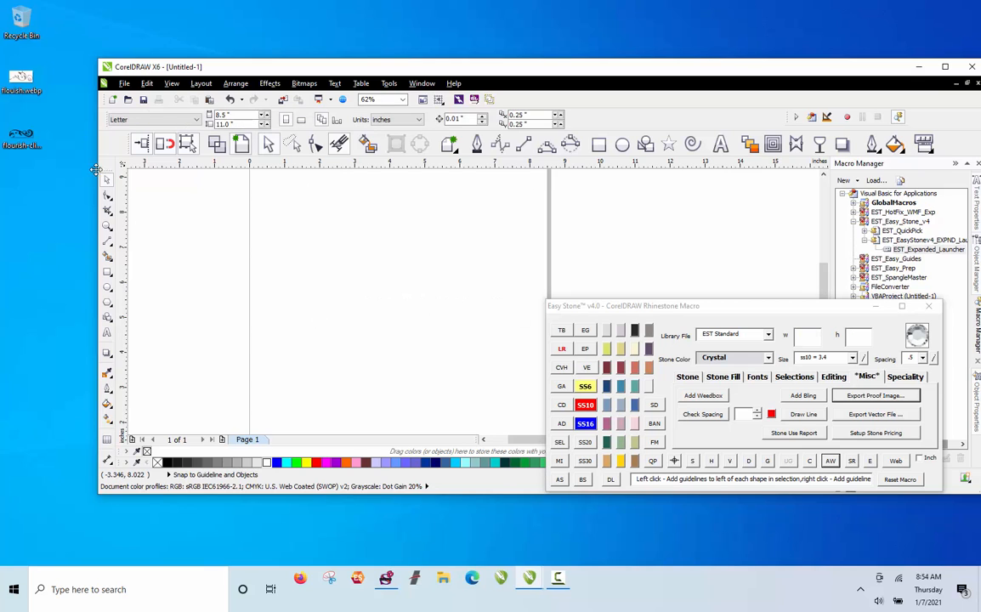
Step: Place flourish-clipart-logo-2.png from the desktop into the drawing beside the page, and maximize the drawing window
click(26, 136)
drag(31, 136, 361, 270)
scroll(362, 270, down, 4)
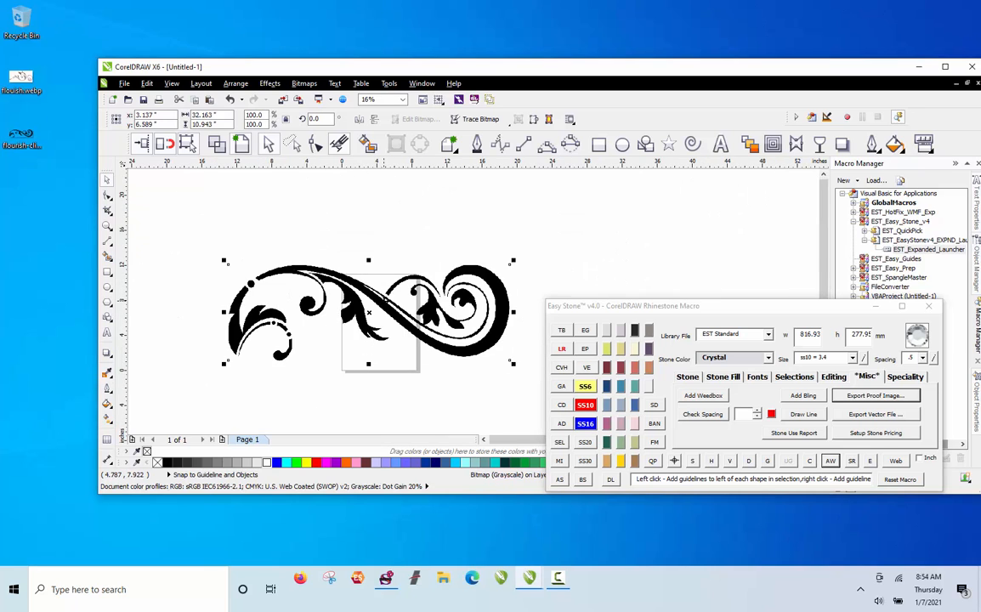
drag(257, 322, 369, 269)
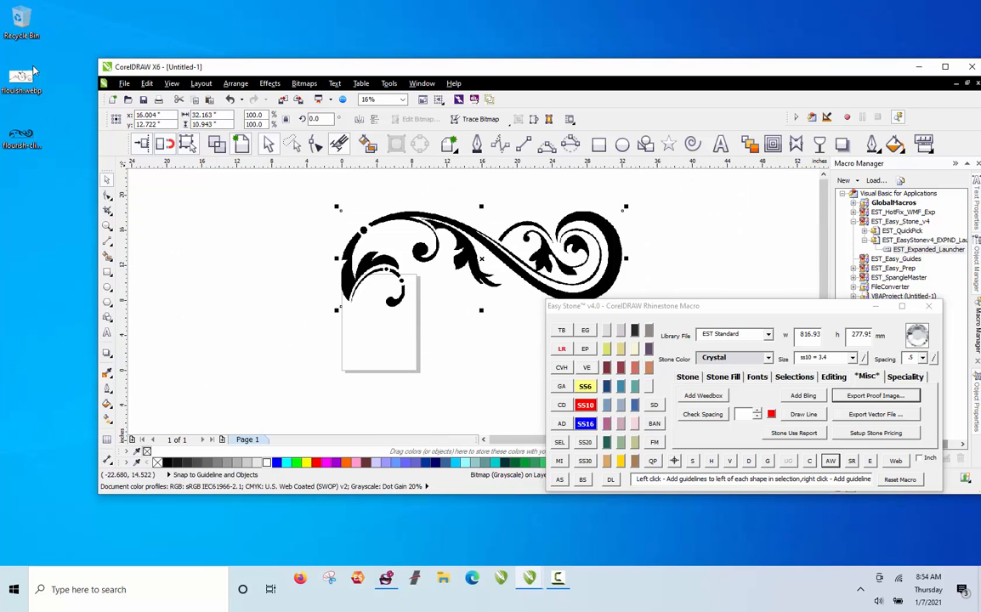
scroll(218, 253, down, 2)
scroll(388, 229, up, 2)
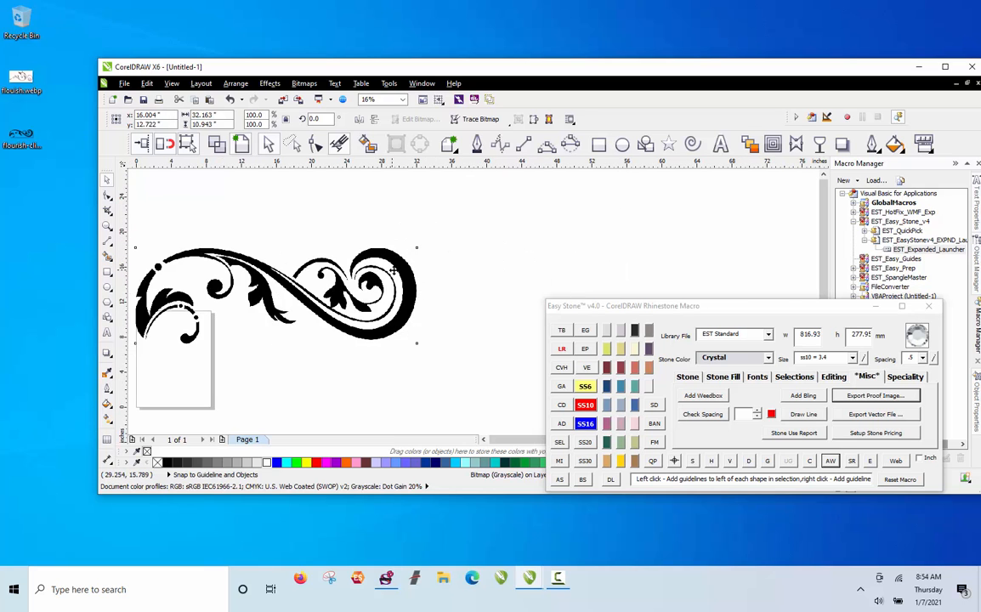
drag(423, 217, 580, 182)
click(647, 221)
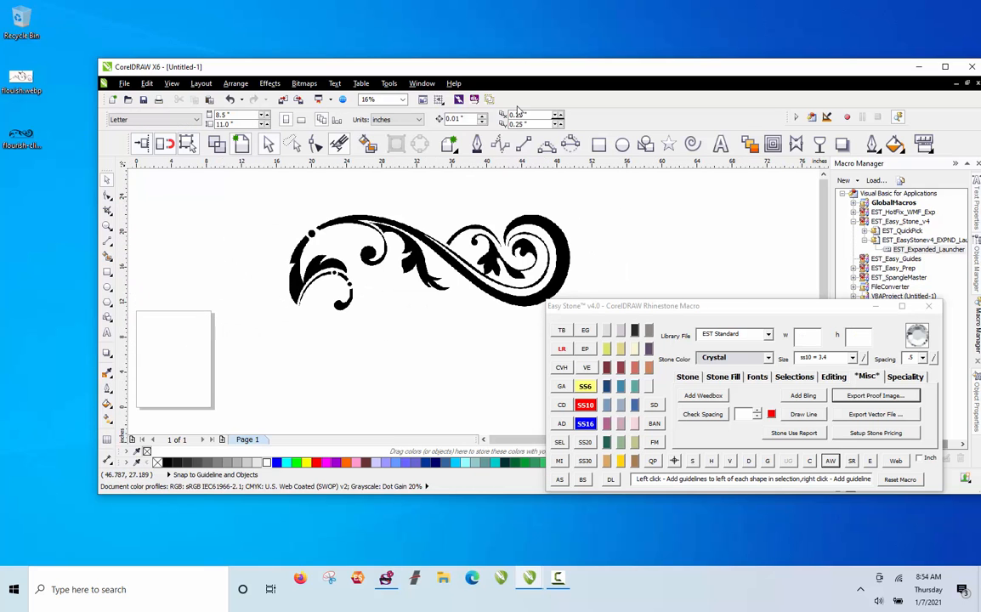
double_click(520, 68)
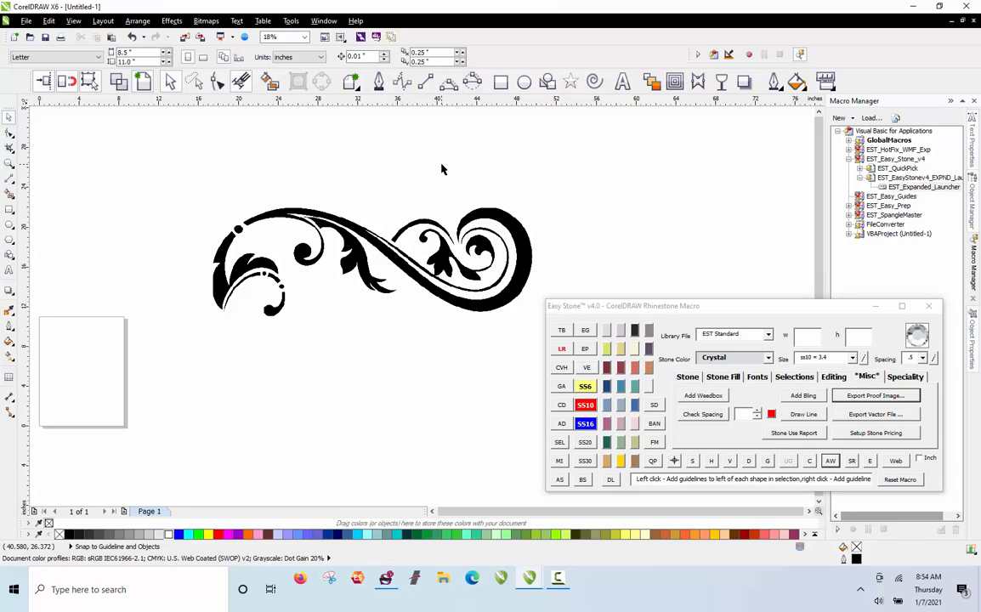
Step: Resize the flourish bitmap proportionally to a width of 8 inches and undo the resize
click(375, 240)
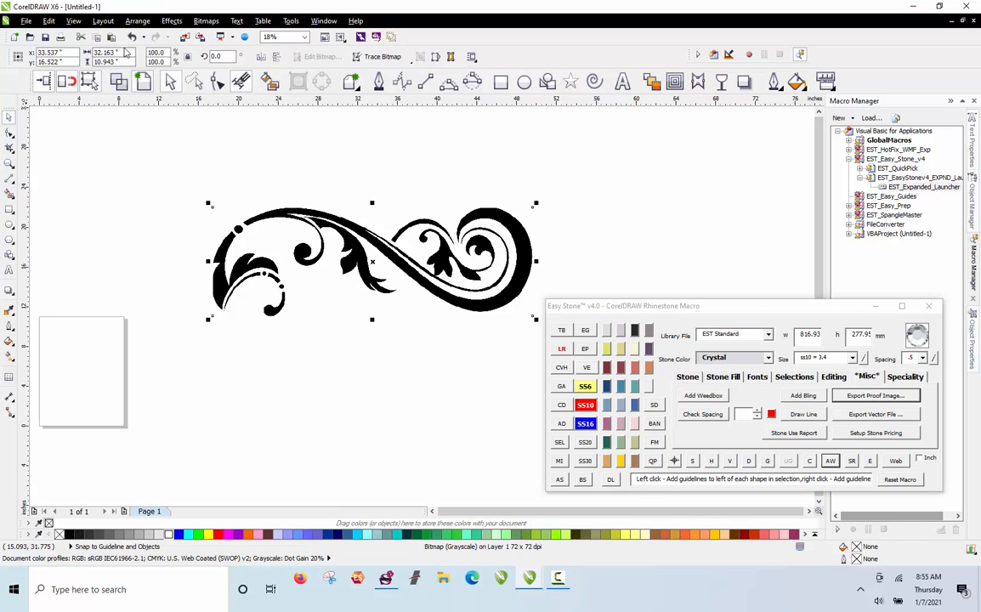
click(125, 51)
double_click(125, 51)
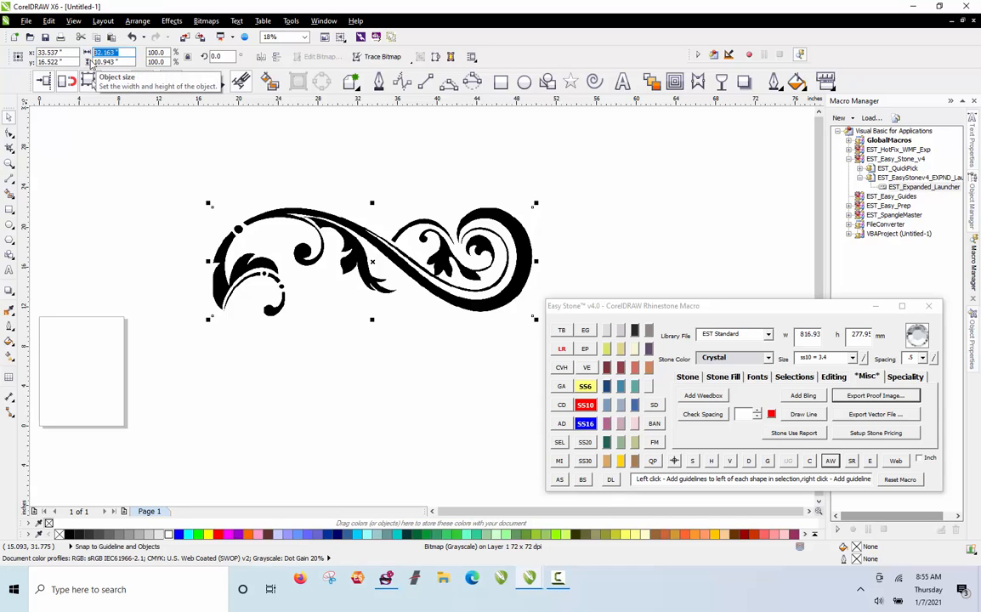
text(8)
key(Return)
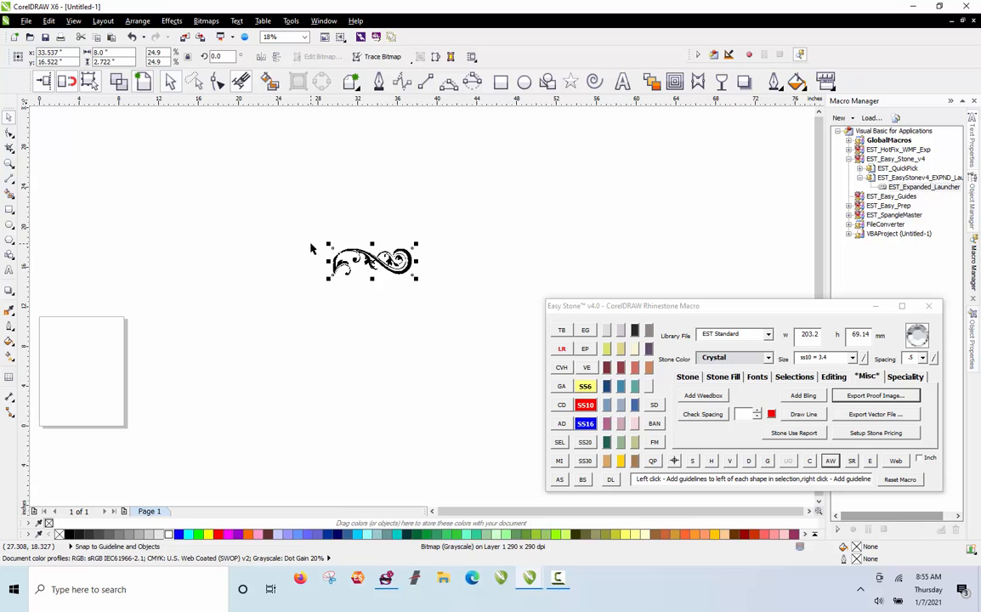
key(ctrl+z)
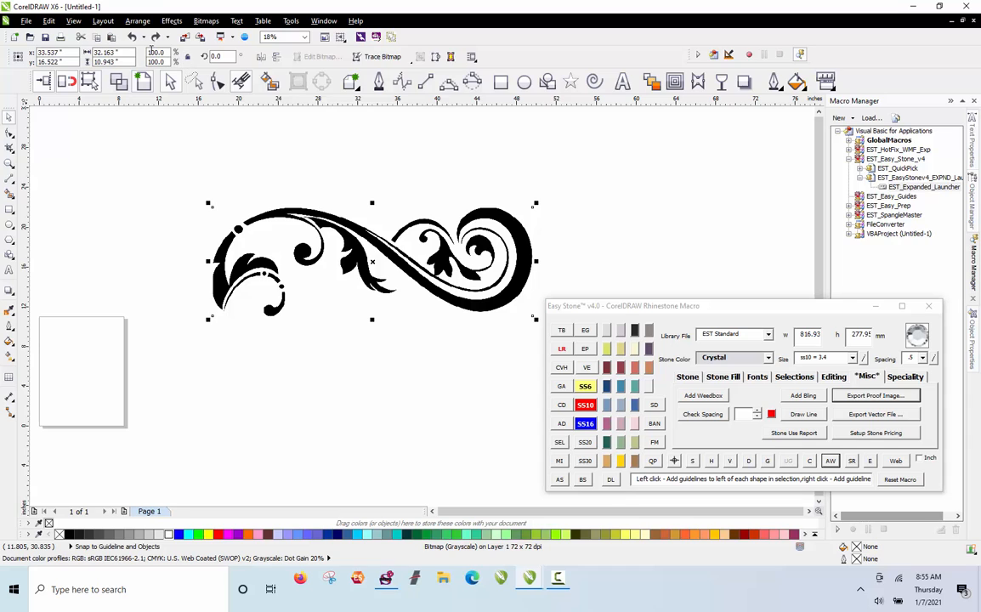
Step: Set the flourish bitmap's width to 8 inches with the size ratio unlocked and undo the change
click(115, 52)
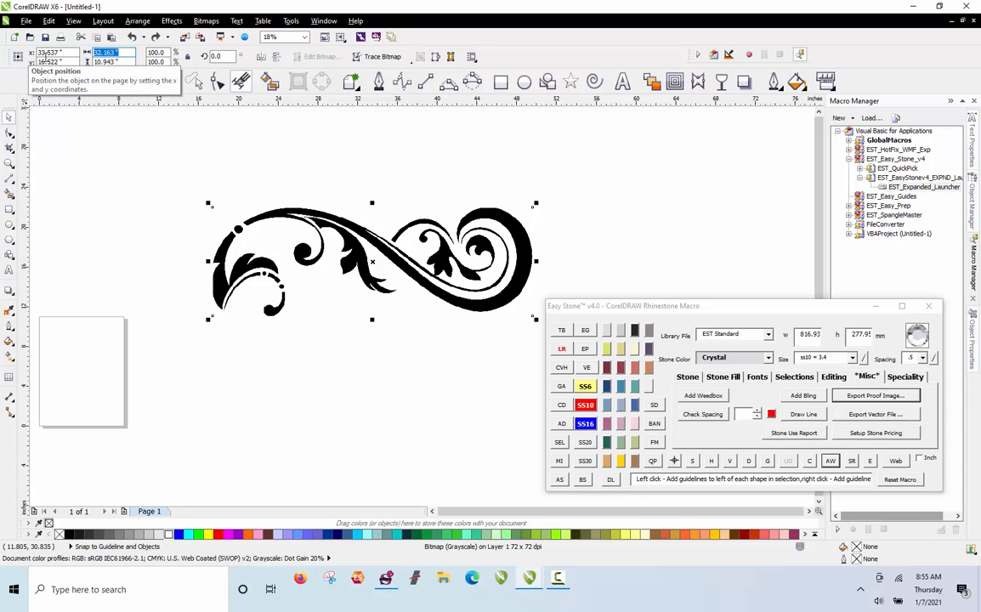
text(8)
key(Return)
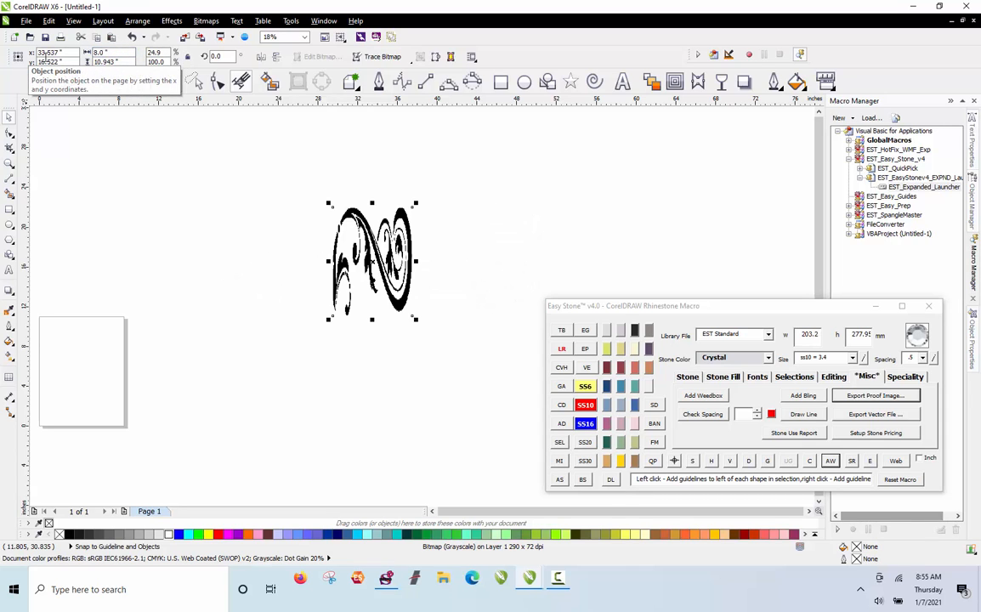
key(ctrl+z)
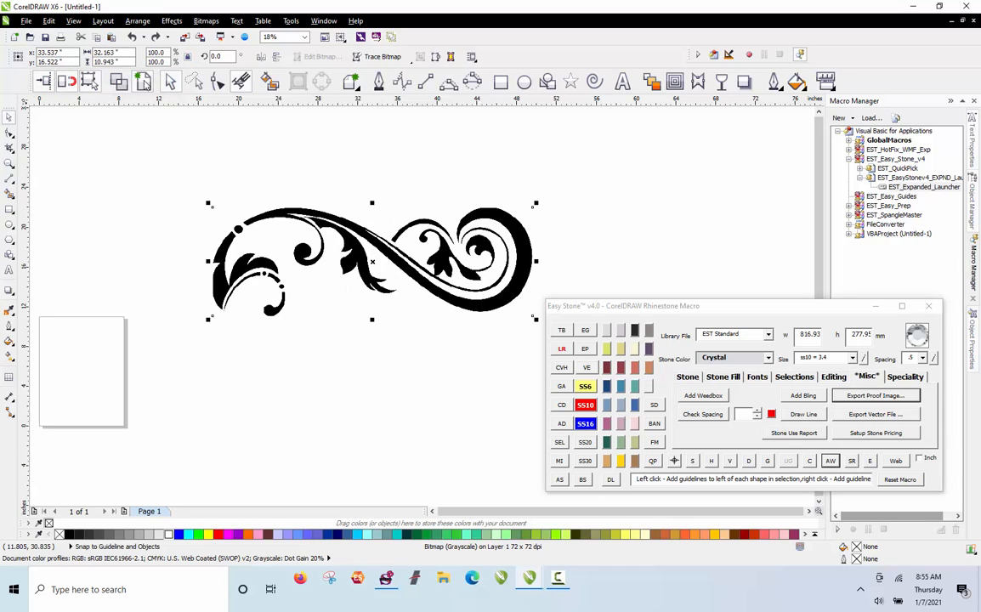
Step: Lock the size ratio and set the flourish bitmap's width to 8 inches
click(105, 53)
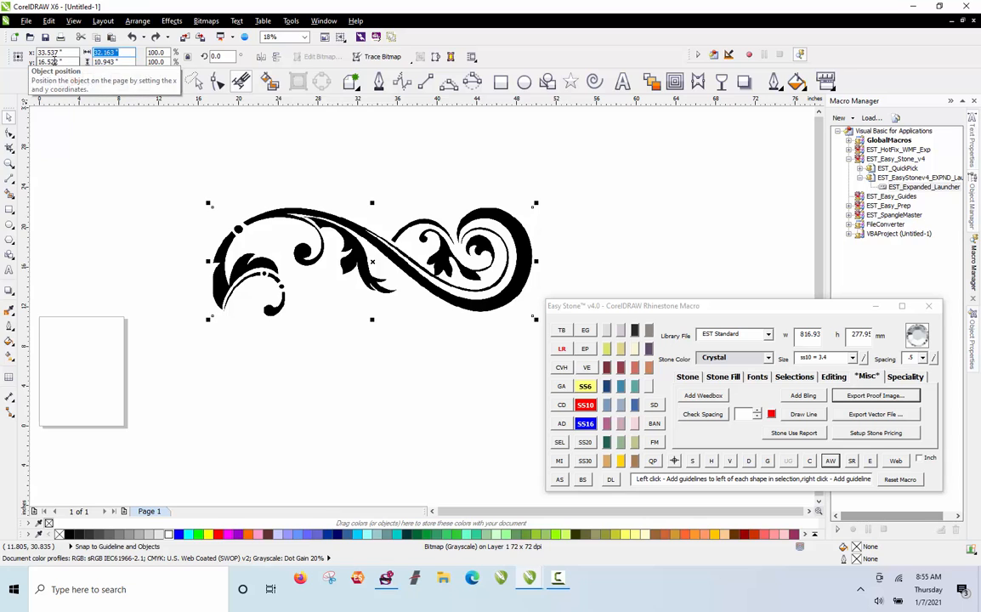
text(8)
key(Return)
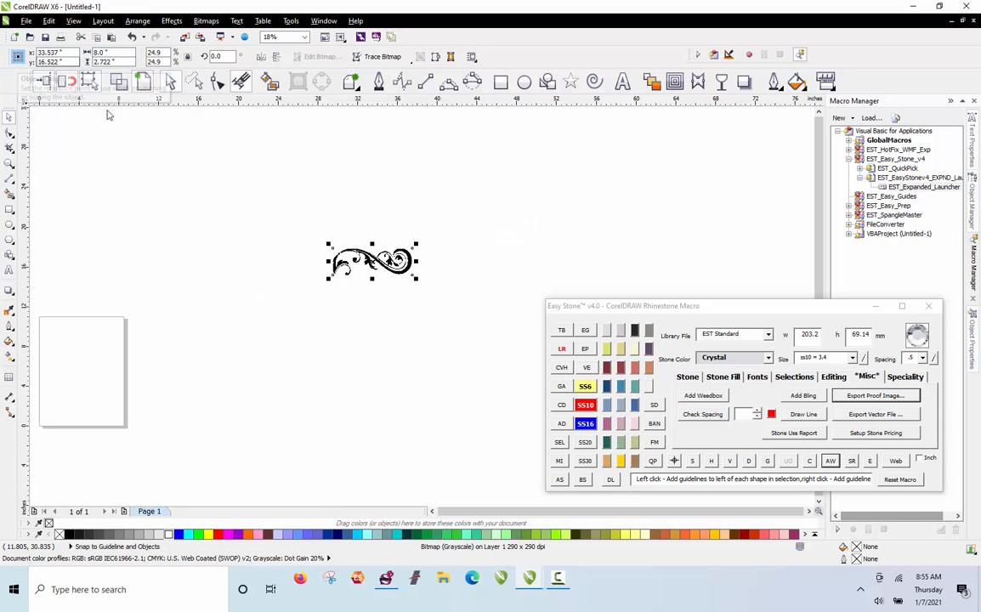
click(328, 301)
scroll(387, 236, up, 1)
scroll(393, 288, up, 1)
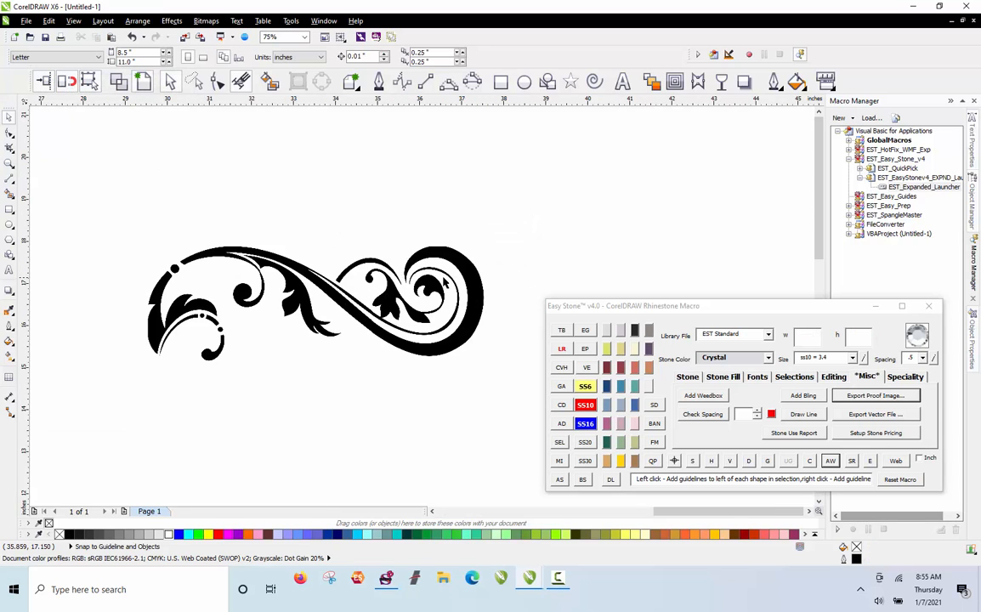
Step: Reposition the flourish bitmap slightly and convert it to vectors with an Outline Trace using the Low Quality Image type
click(409, 259)
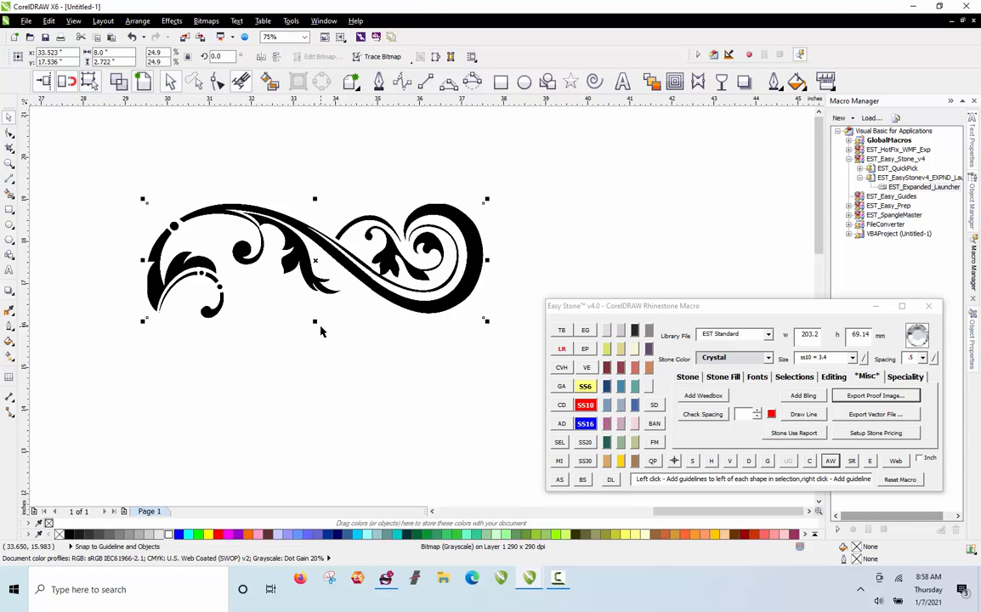
drag(266, 209, 244, 207)
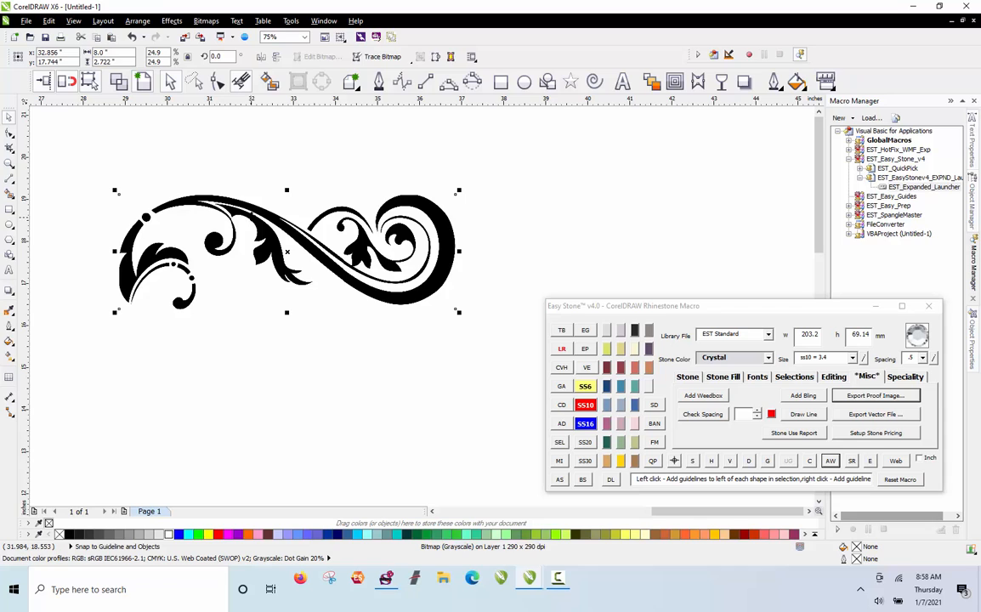
click(379, 56)
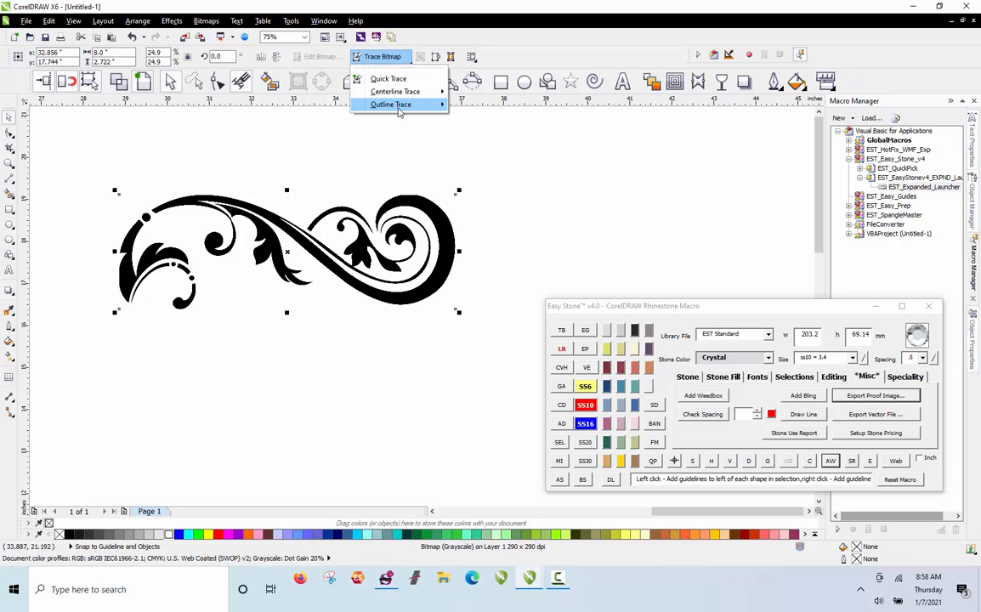
mouse_move(400, 113)
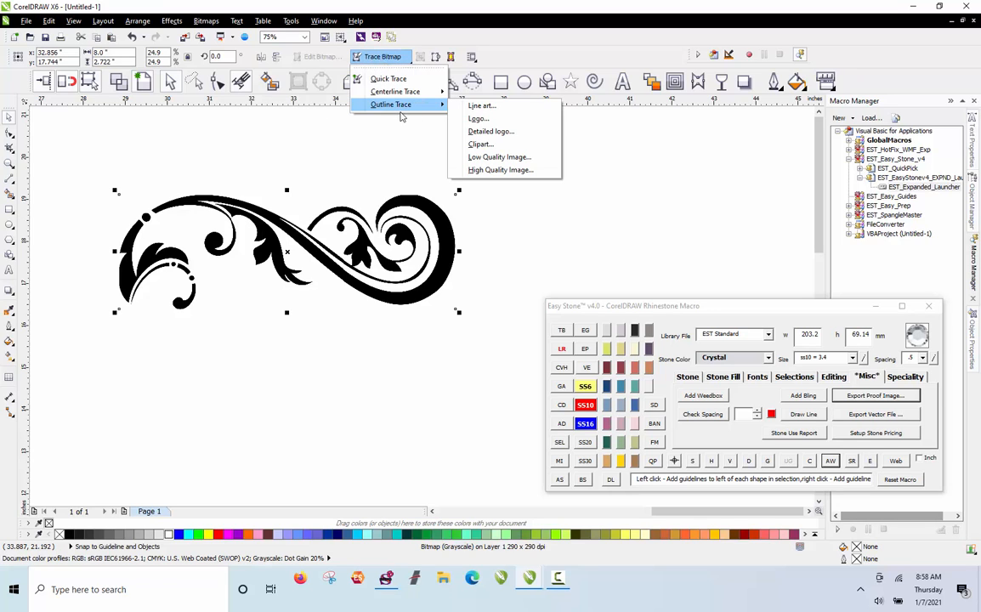
click(498, 160)
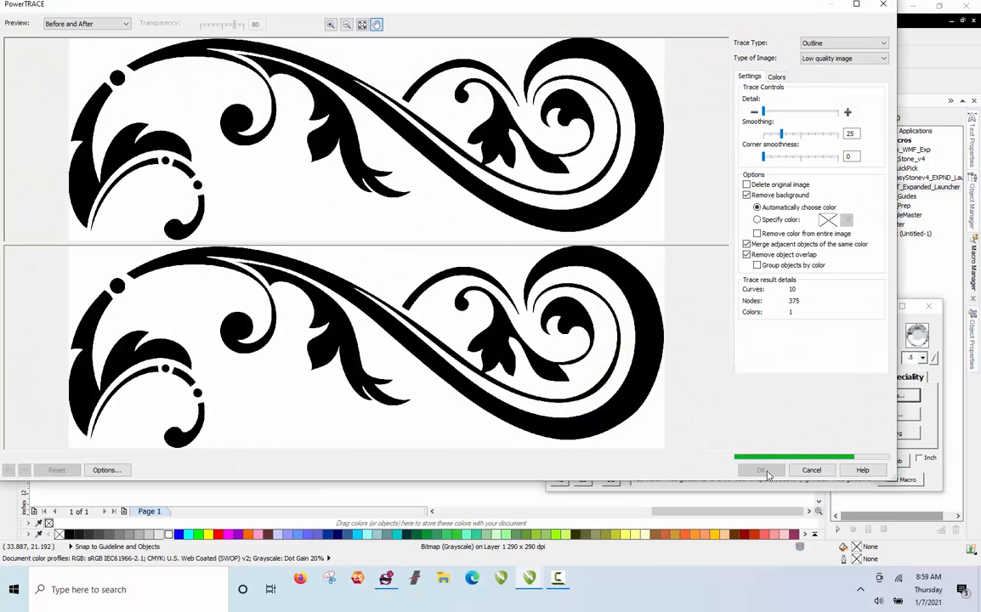
click(762, 471)
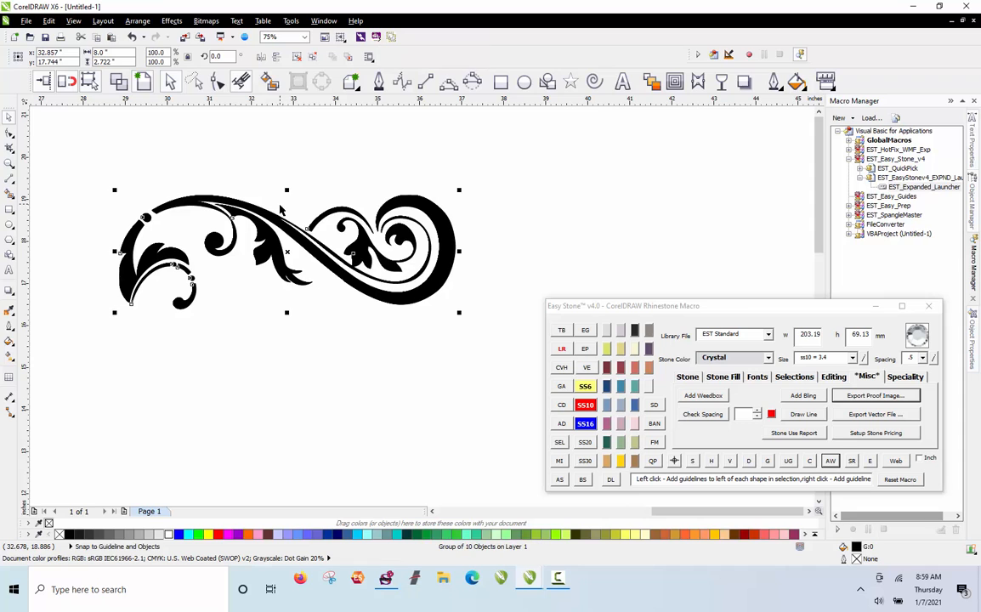
Step: Move the traced flourish group below the original bitmap and compare the two in wireframe view
drag(276, 214, 304, 377)
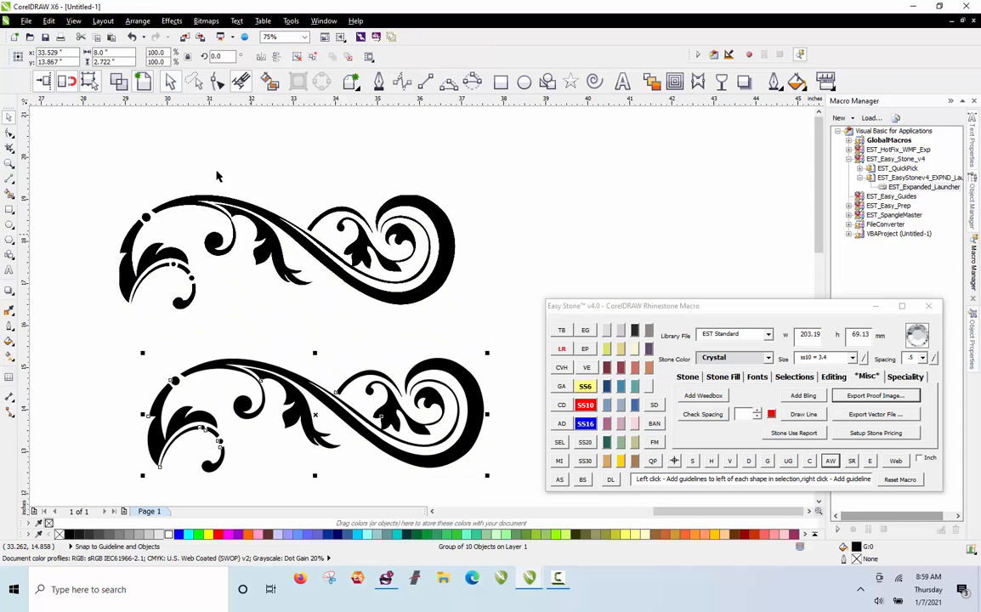
click(119, 80)
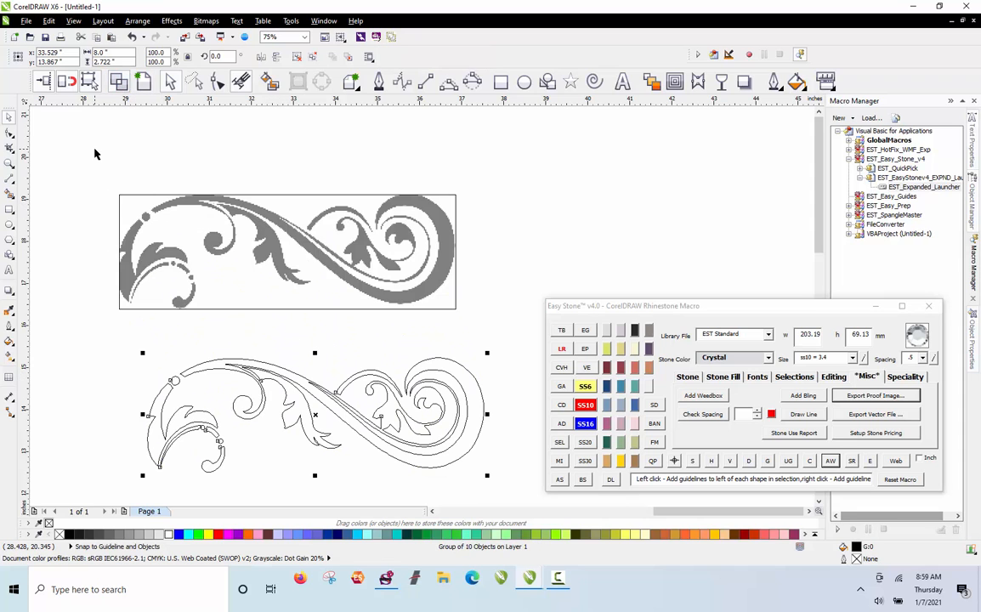
click(94, 153)
click(212, 231)
click(116, 398)
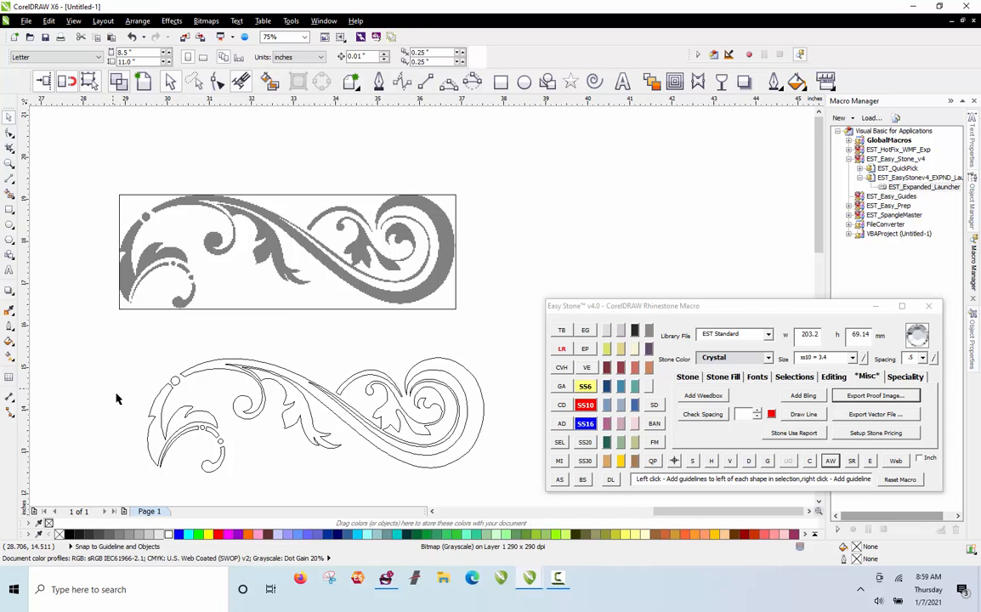
click(359, 428)
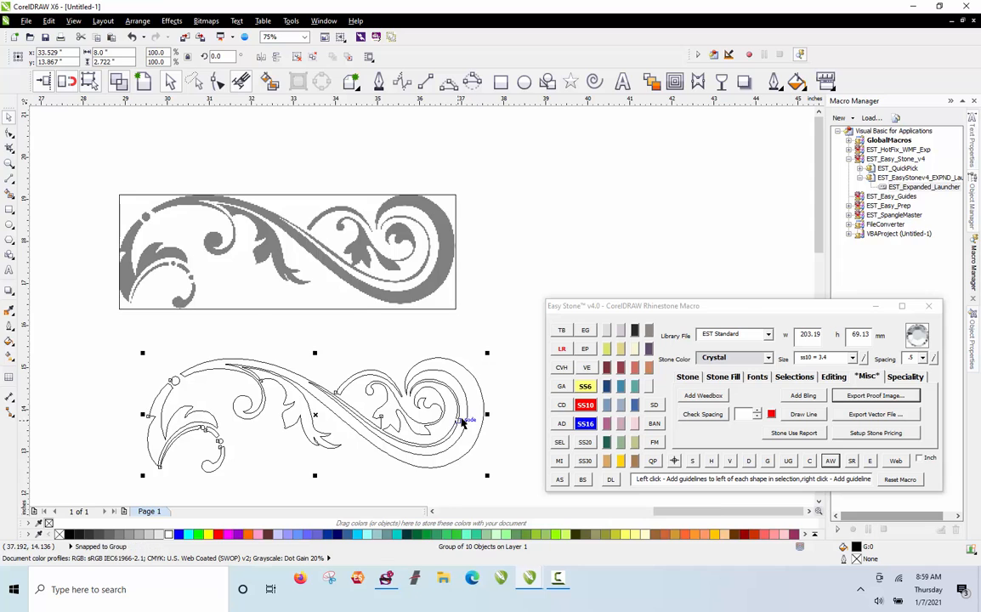
Step: Examine the traced flourish's outlines up close in wireframe and restore the filled display of the artwork
scroll(460, 417, up, 1)
scroll(452, 376, up, 2)
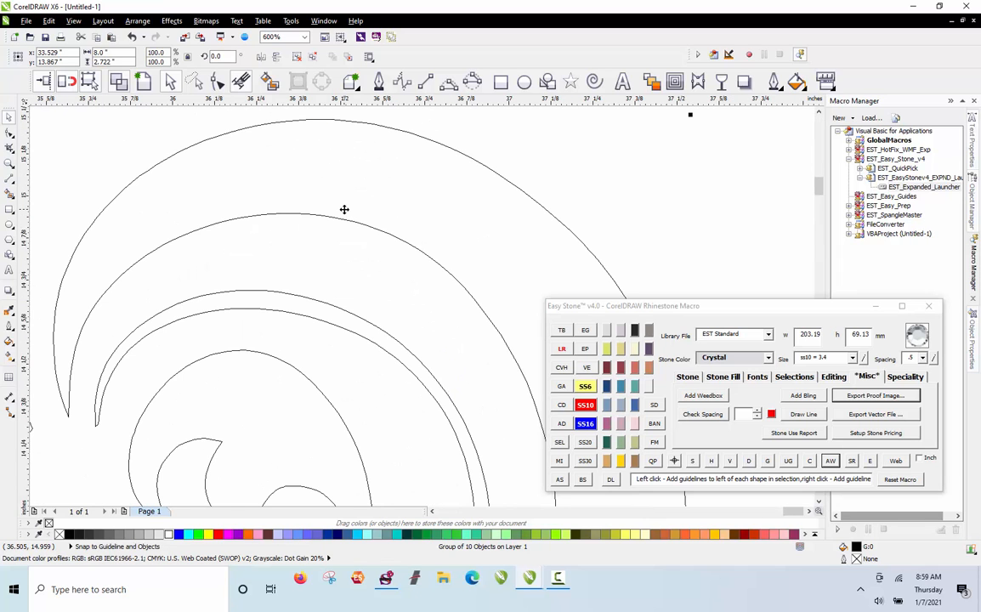
scroll(341, 211, down, 1)
scroll(505, 250, down, 1)
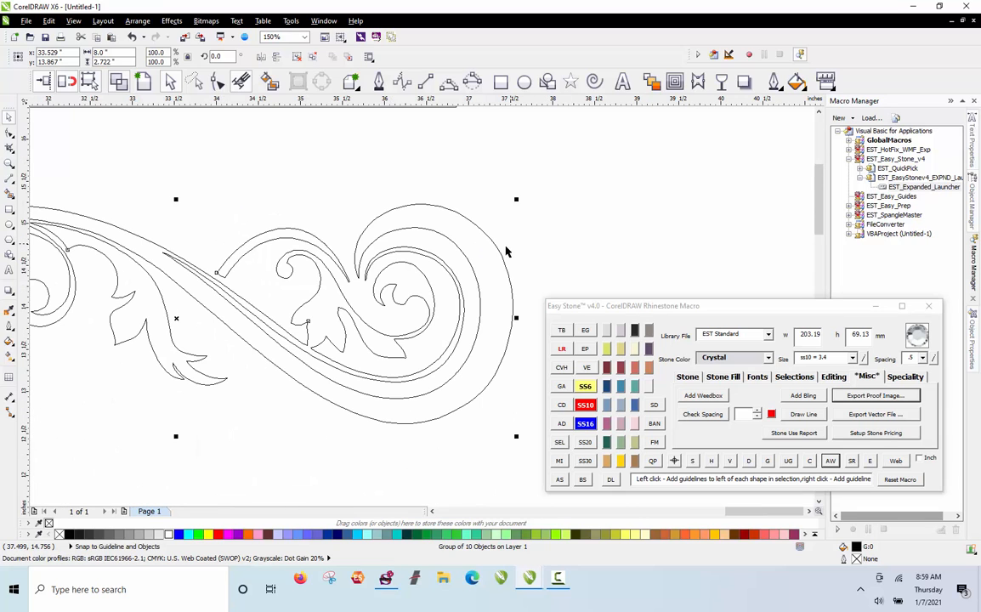
scroll(416, 267, down, 1)
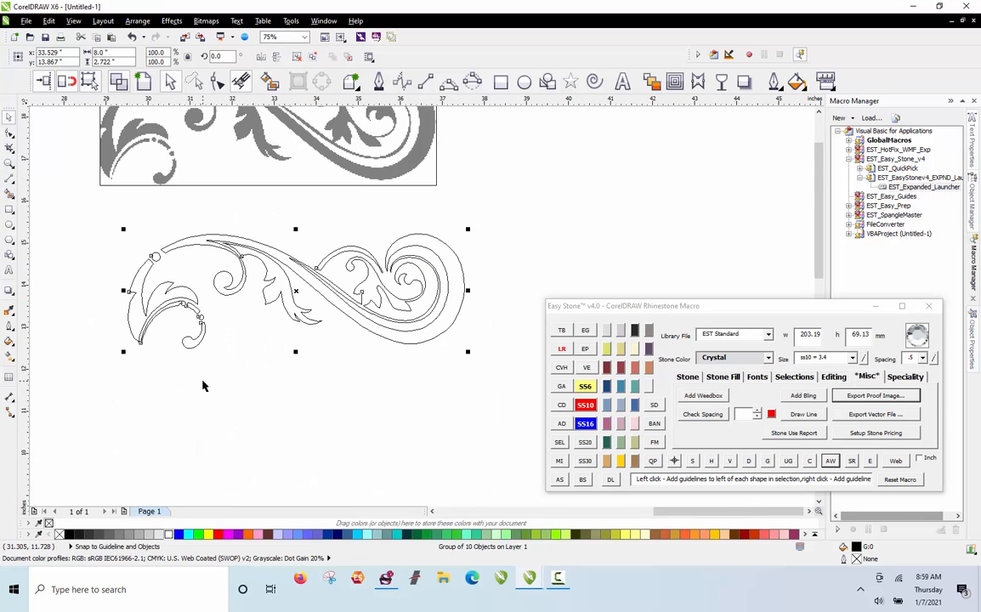
key(Escape)
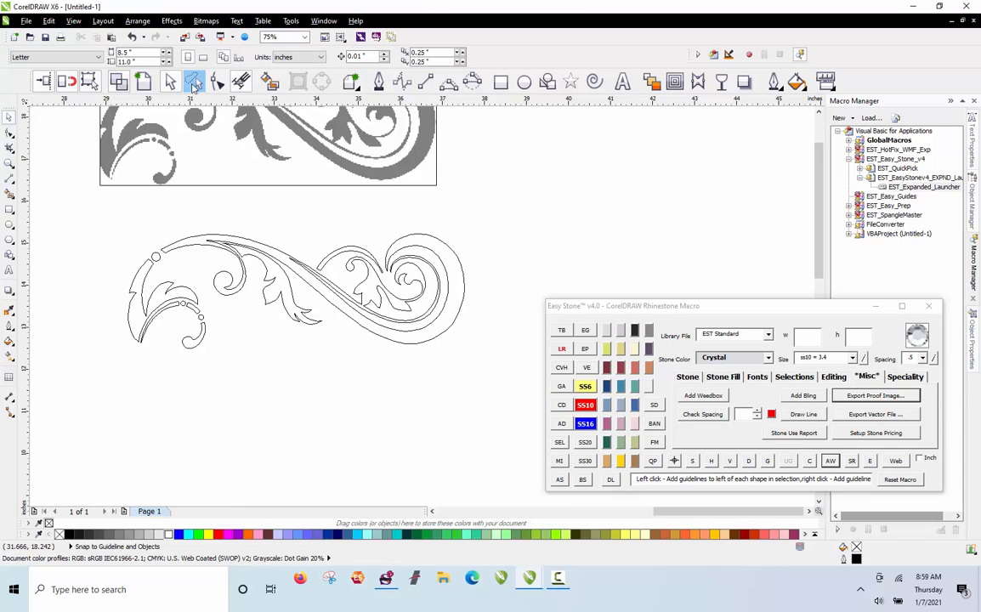
click(144, 82)
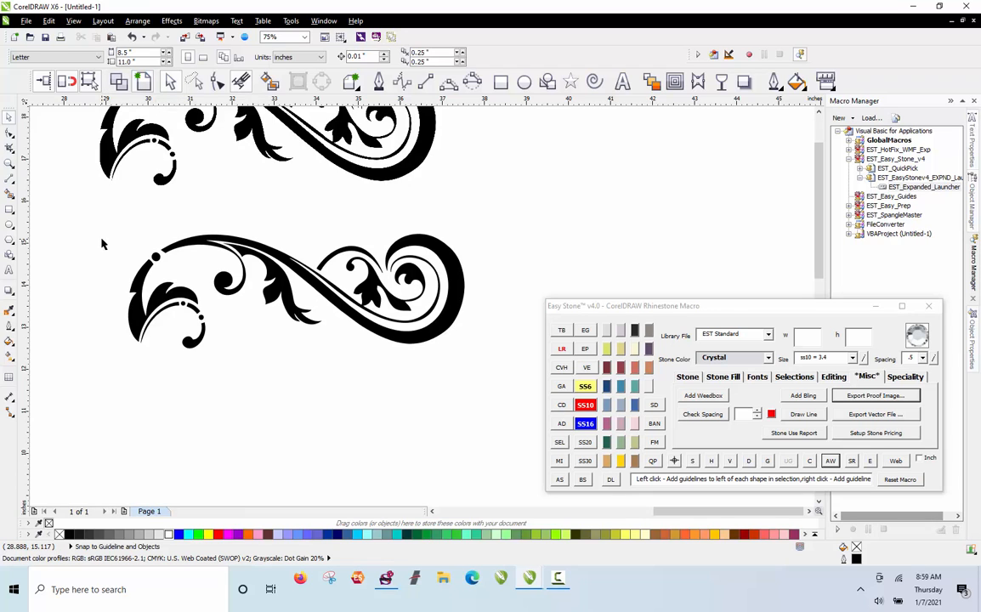
scroll(375, 189, down, 1)
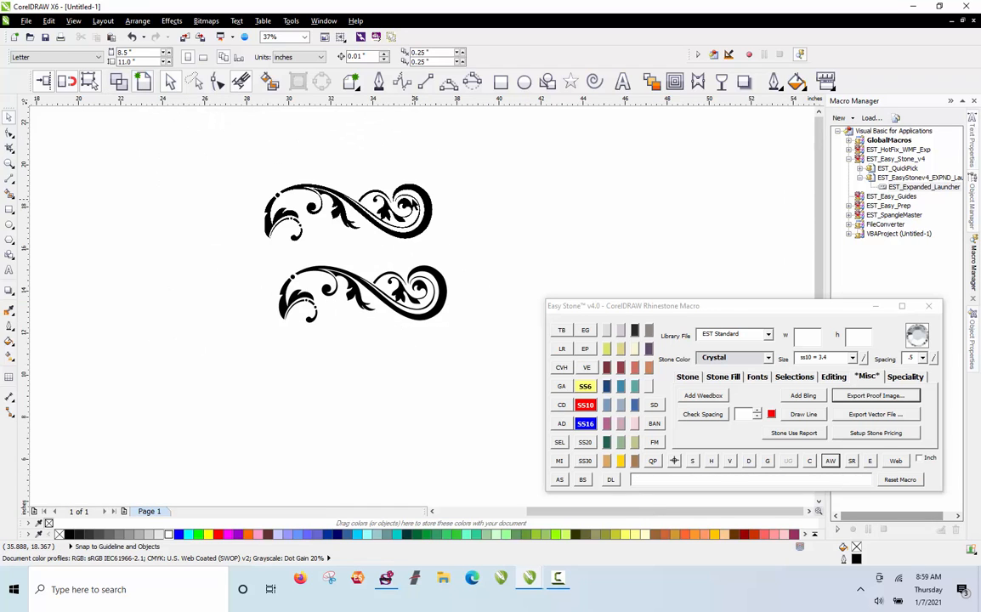
scroll(417, 213, up, 1)
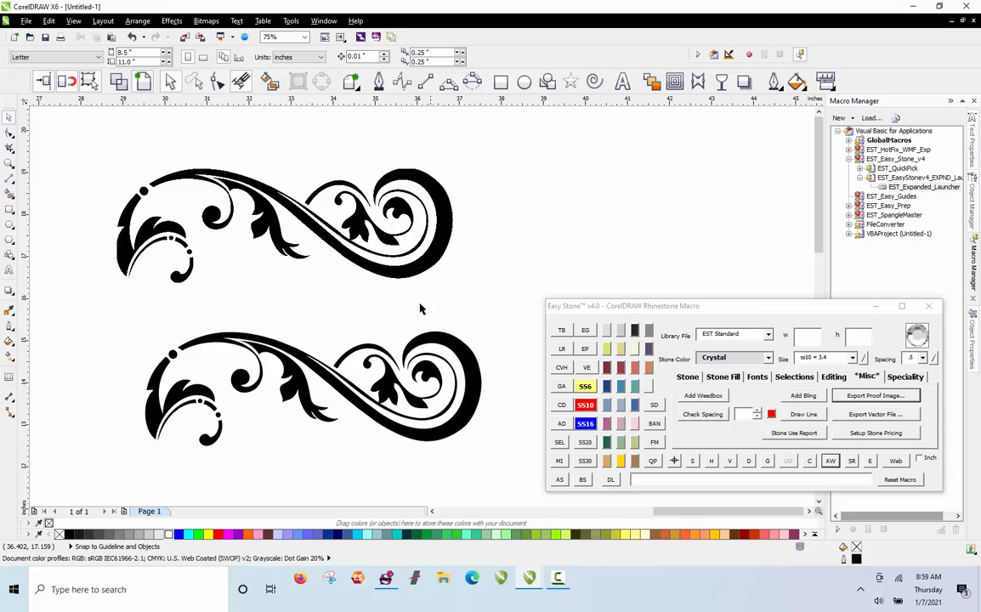
Step: Delete the traced vector flourish below the bitmap
click(387, 338)
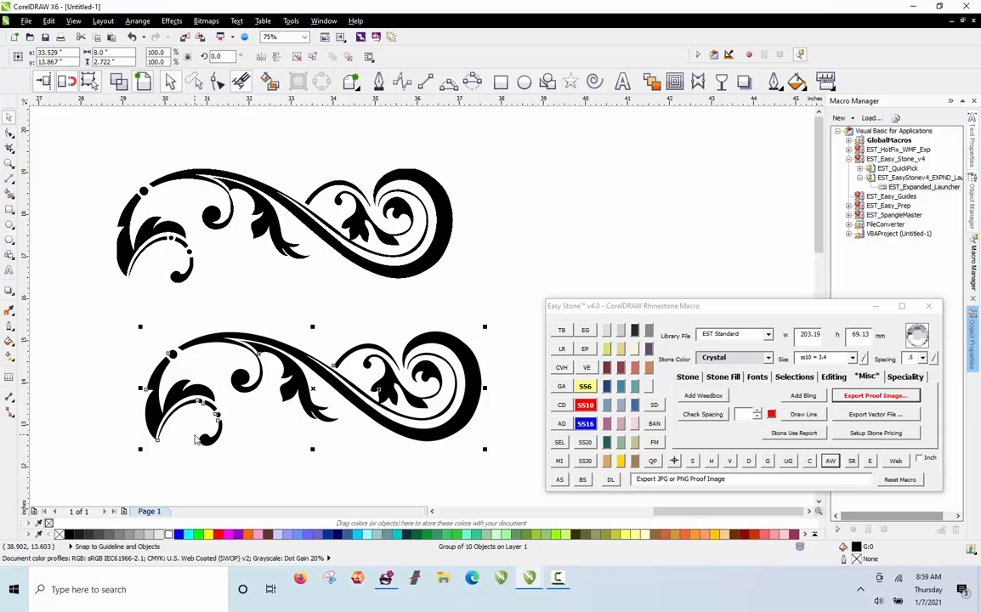
key(Delete)
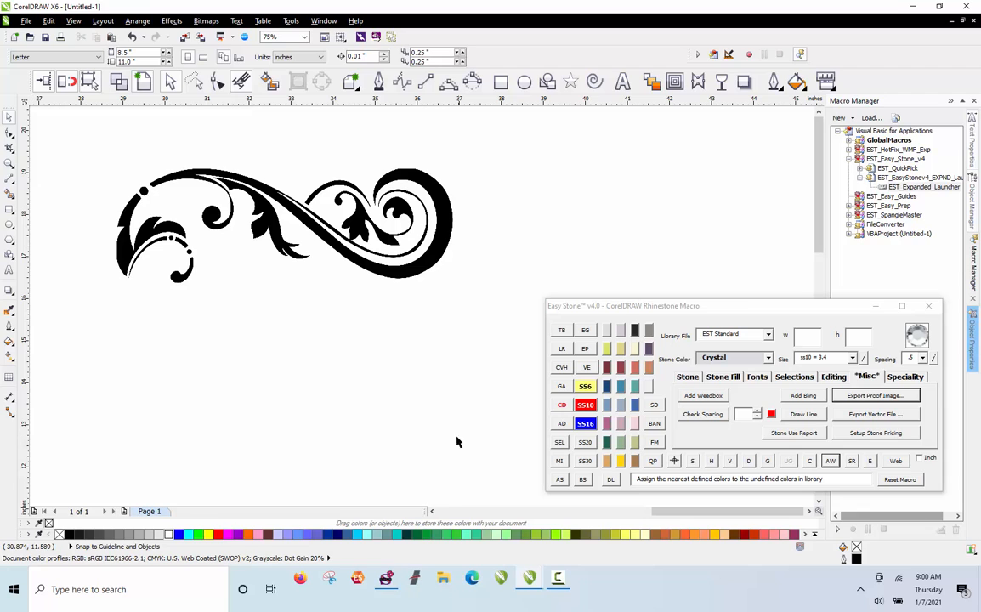
Step: Reposition the flourish bitmap slightly and lock it in place
drag(371, 270, 371, 322)
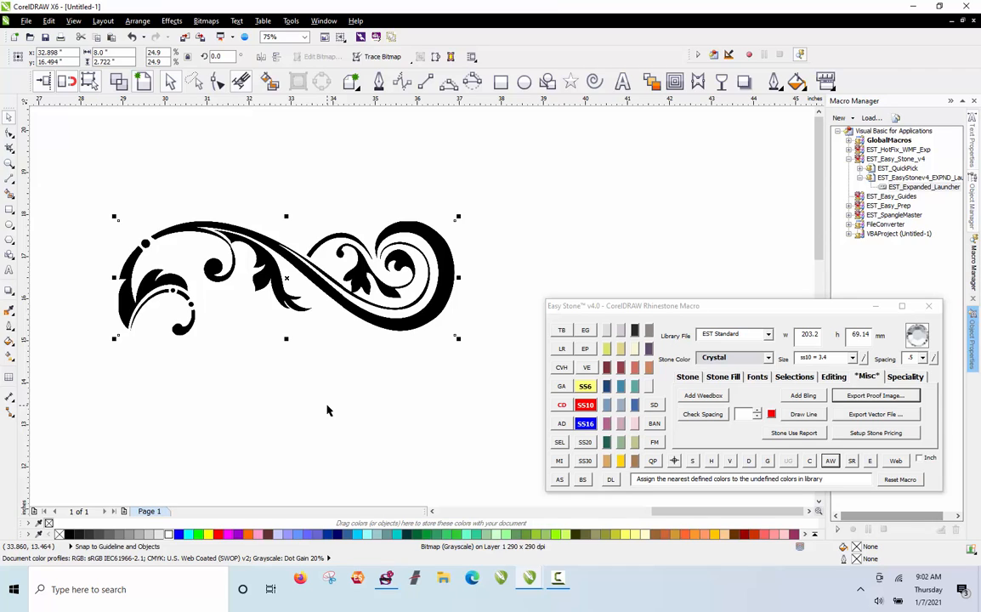
drag(315, 270, 344, 286)
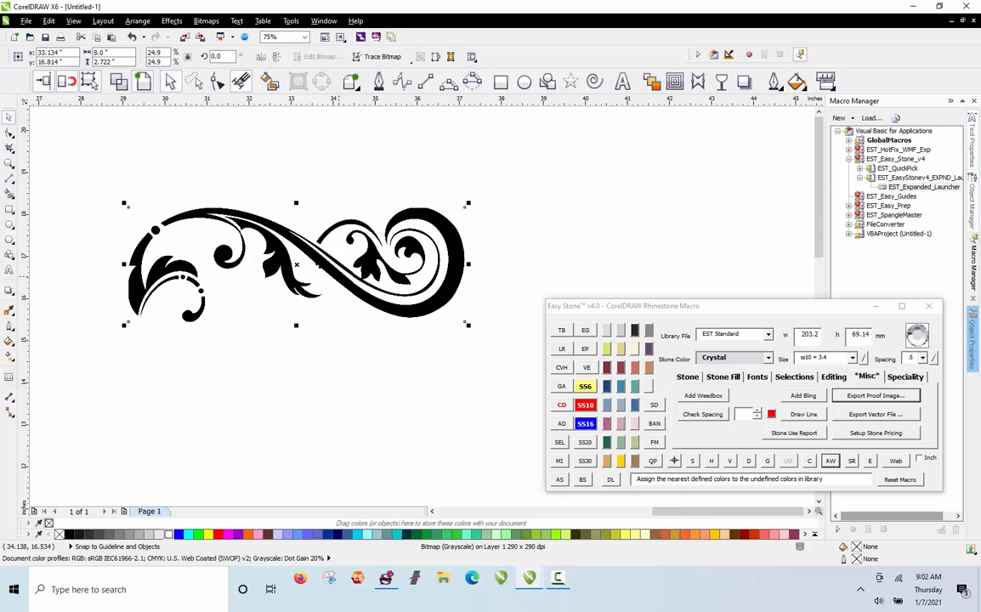
right_click(305, 255)
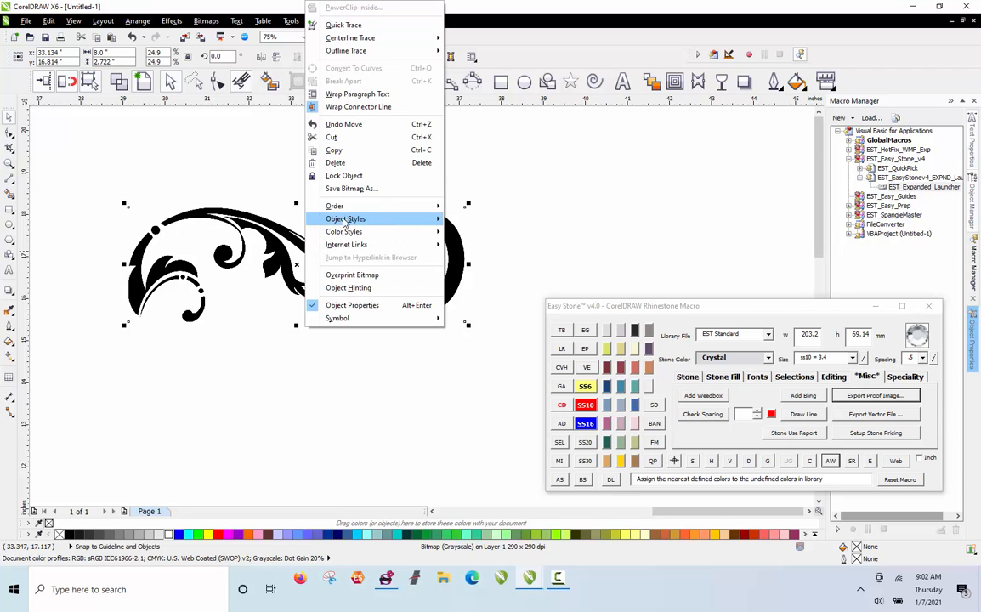
click(355, 179)
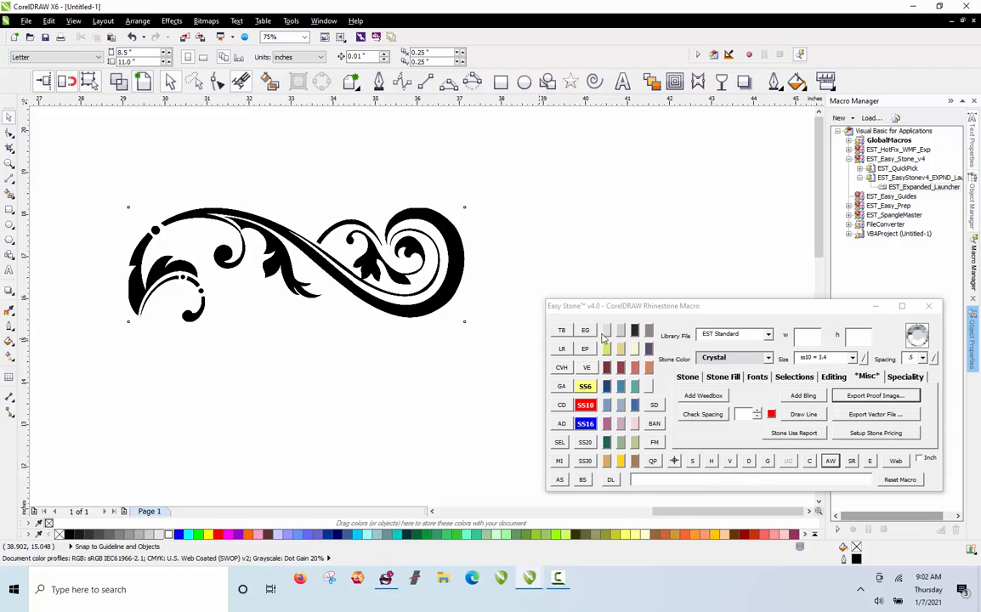
Step: Move the Easy Stone window higher, try the ss6, ss16 and ss10 stone sizes, and set the size to ss6
drag(661, 312, 656, 239)
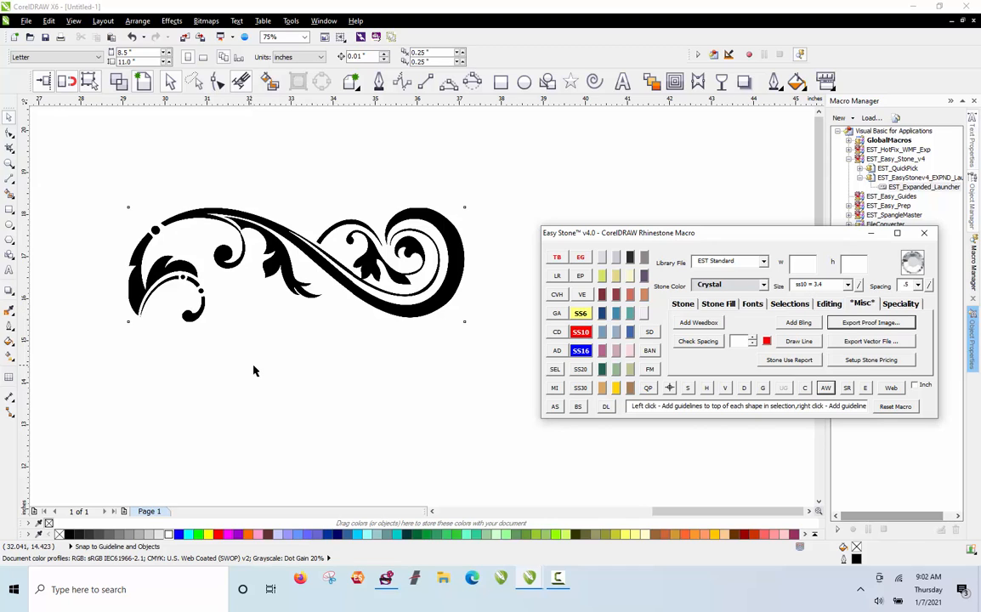
click(581, 314)
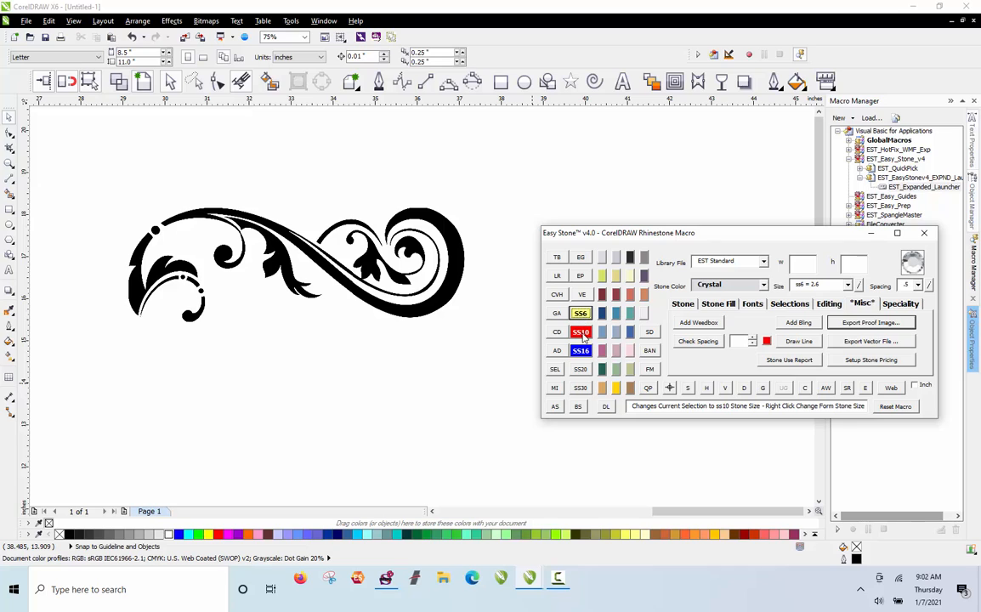
click(583, 352)
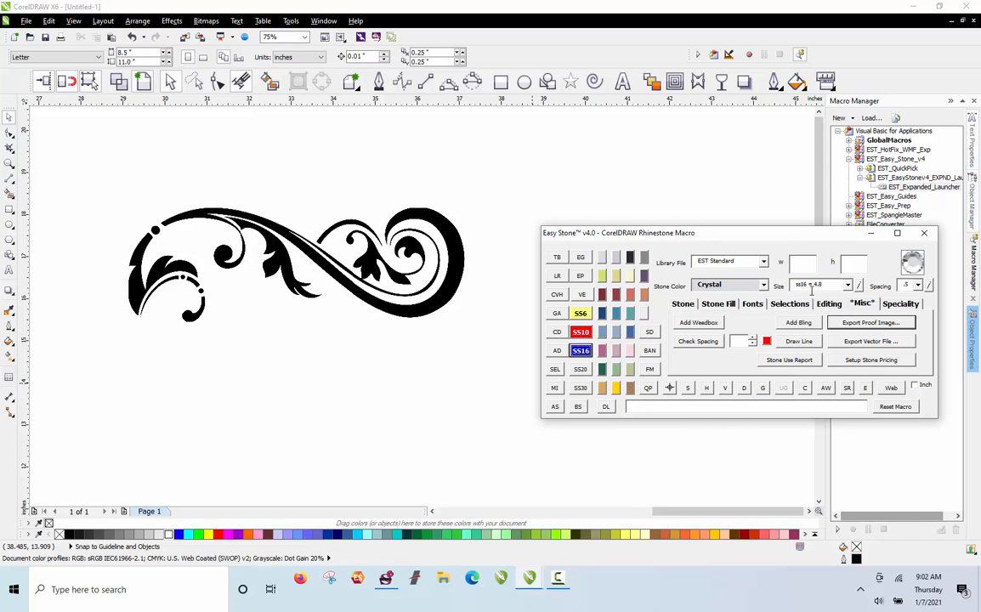
click(583, 338)
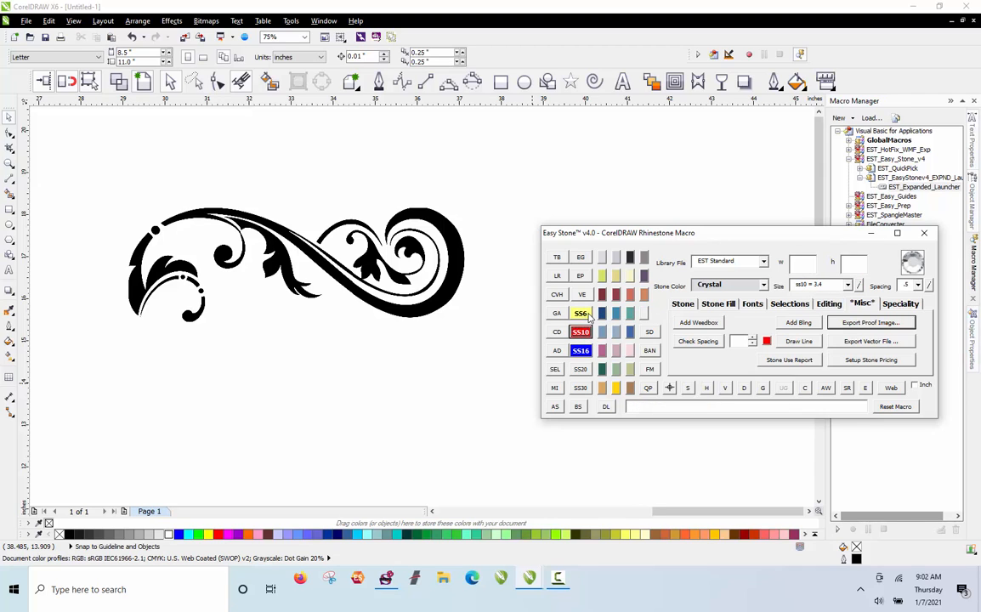
click(582, 313)
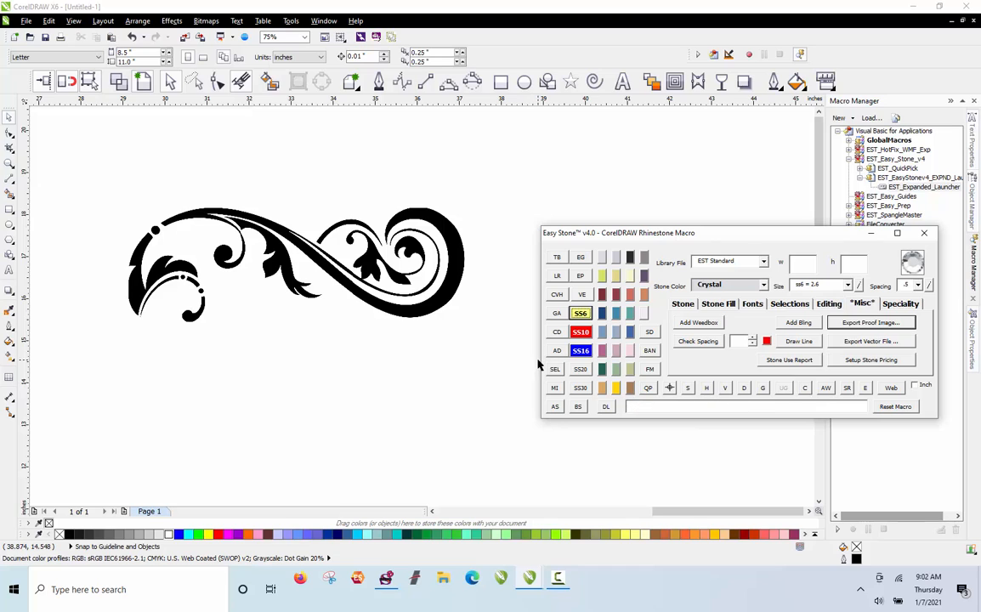
click(486, 375)
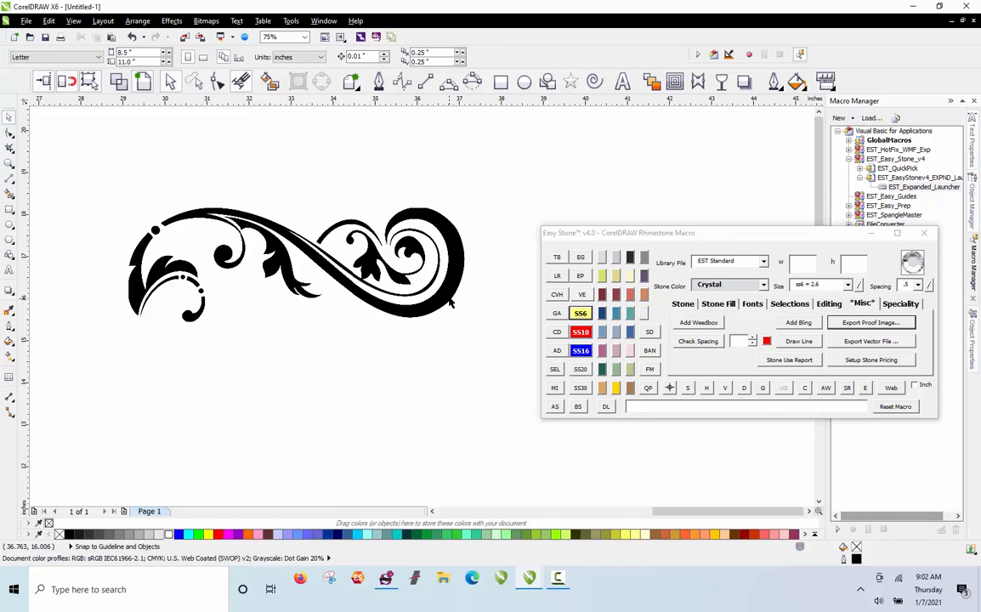
Step: Try the Siam, Hyacinth and Orange stone colors and set the stone color back to Crystal
click(602, 296)
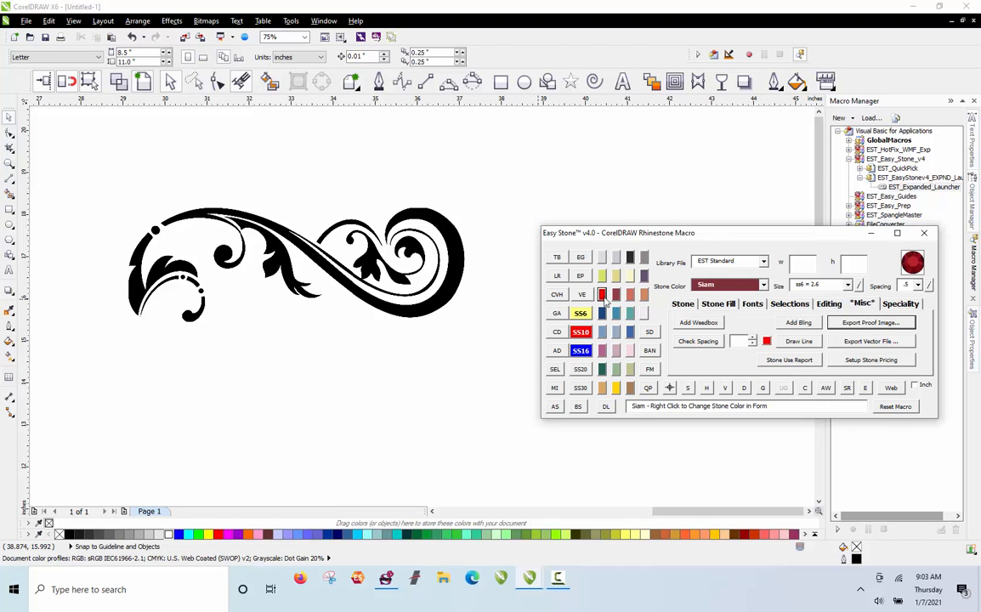
click(631, 295)
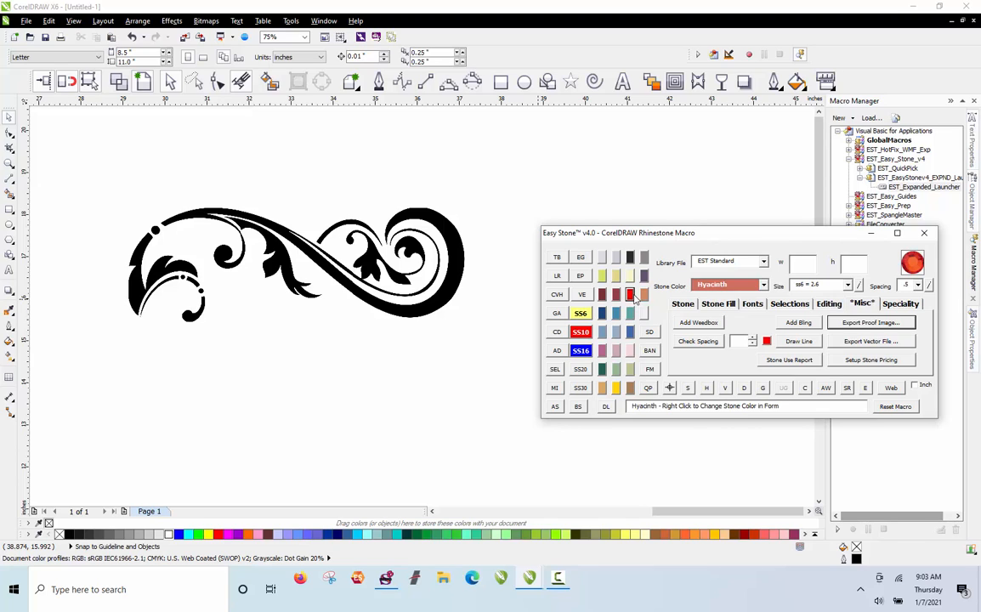
click(644, 296)
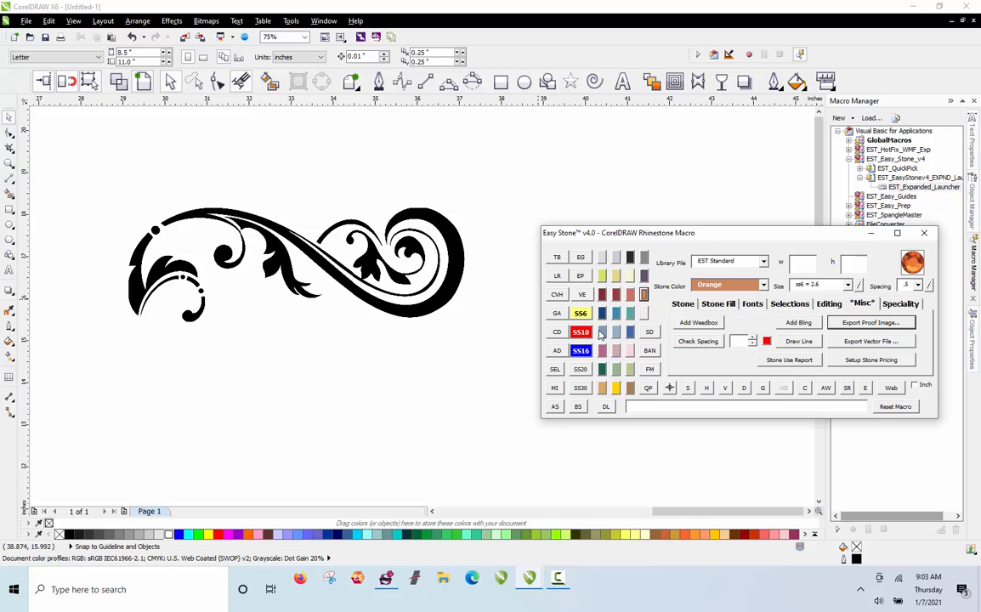
click(601, 257)
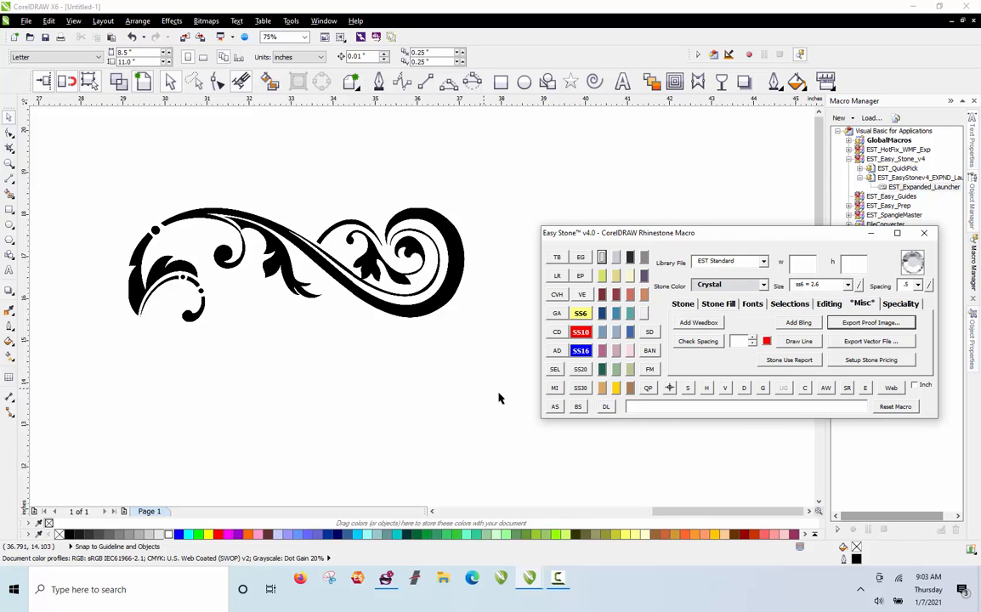
Step: Add three single Crystal stones in sizes ss6, ss10 and ss16 in a row below the flourish
click(555, 408)
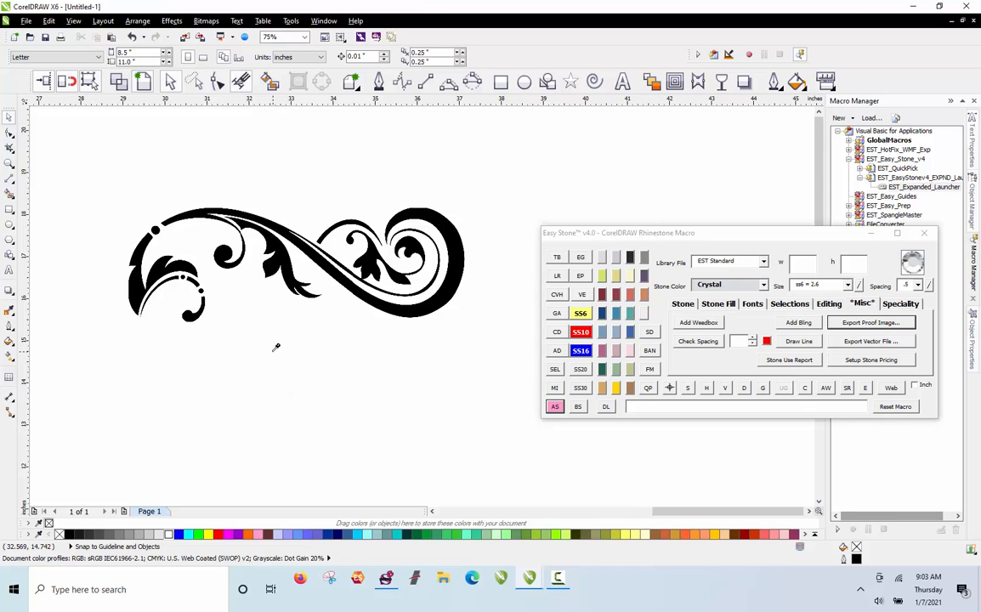
click(275, 347)
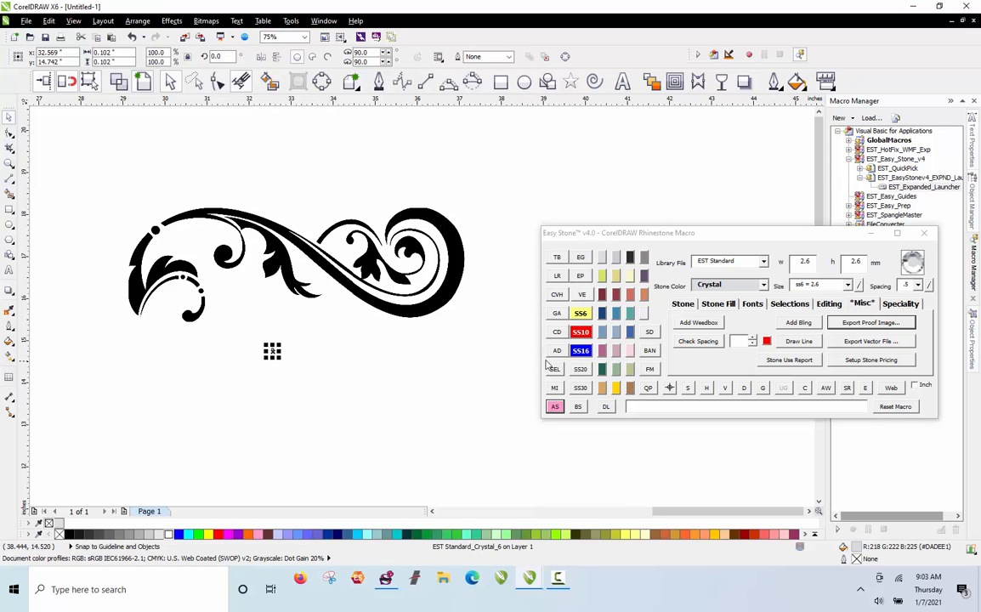
click(583, 334)
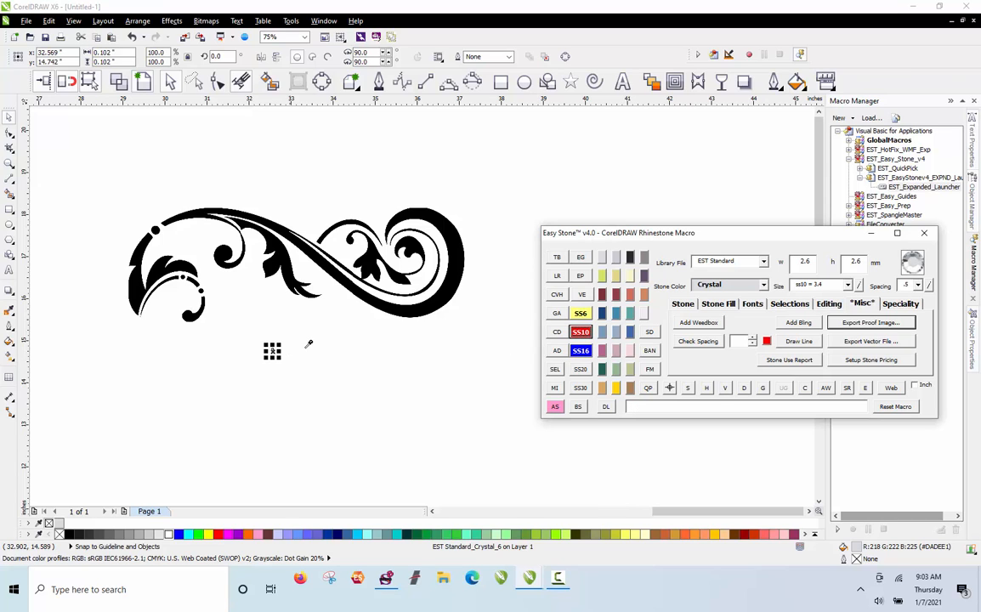
click(584, 354)
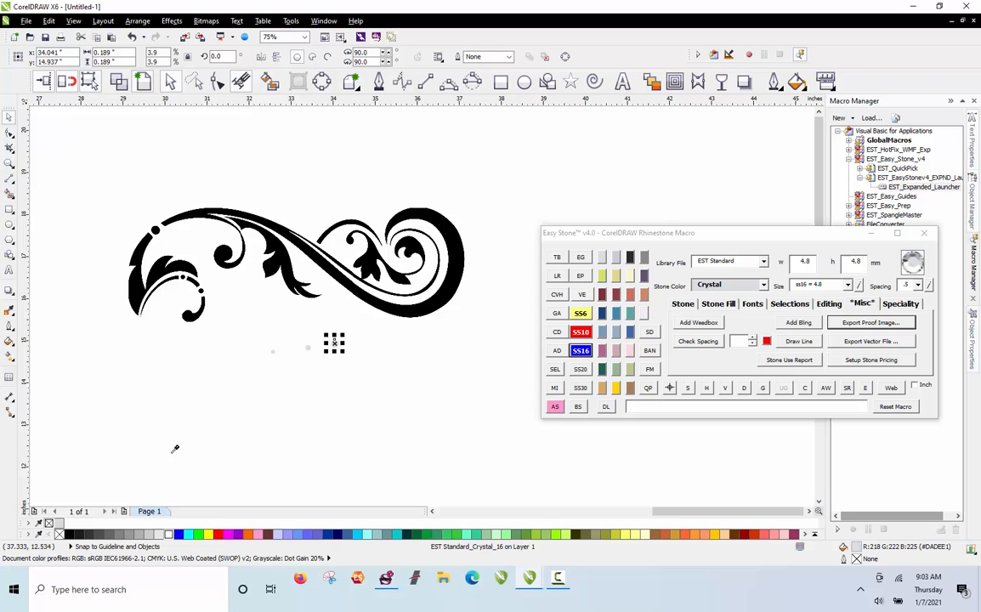
click(233, 391)
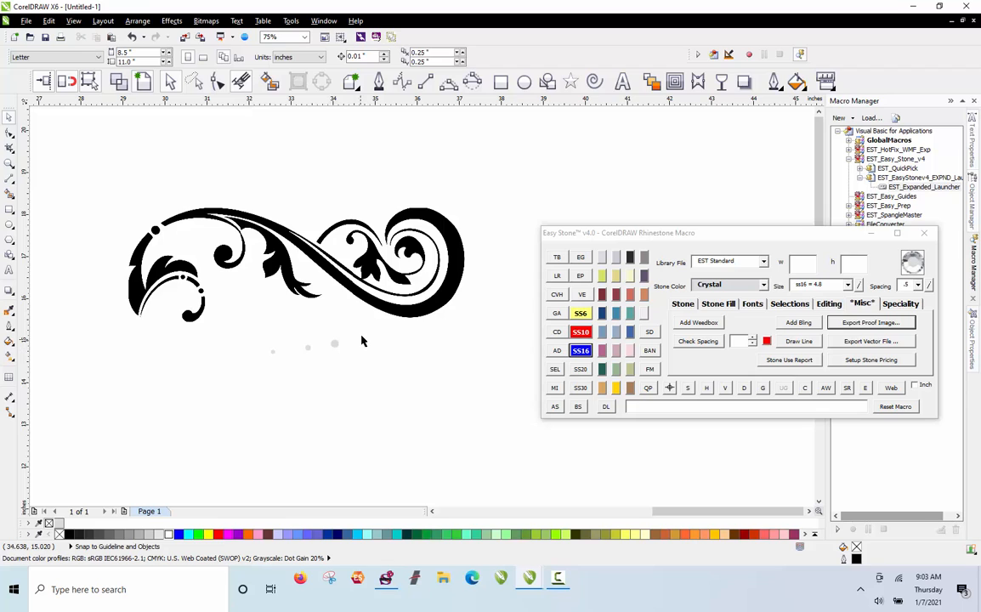
Step: Select the three Crystal stones together and move them just above the flourish's thin upper arc
drag(361, 341, 255, 381)
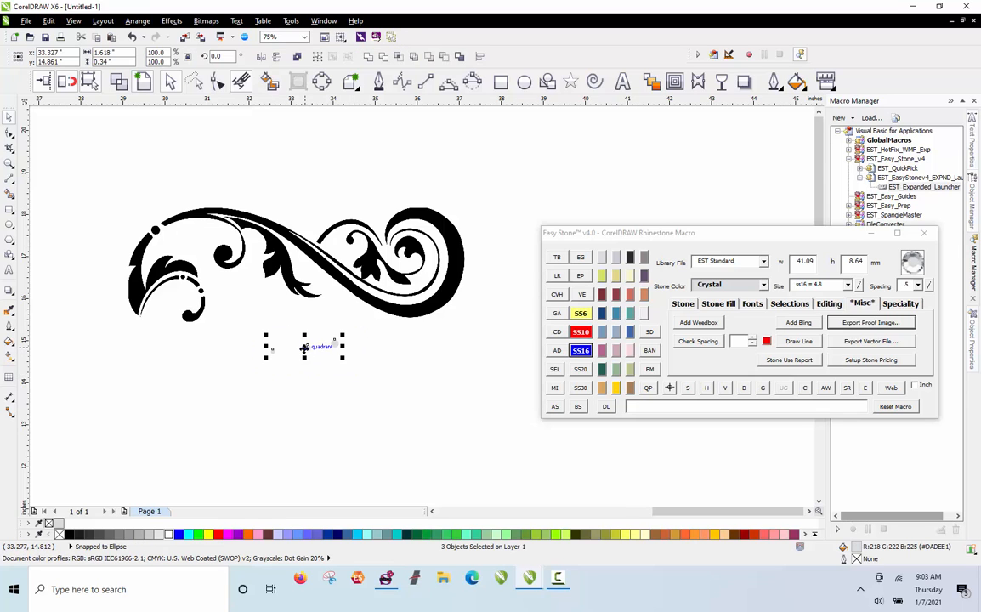
drag(303, 348, 340, 217)
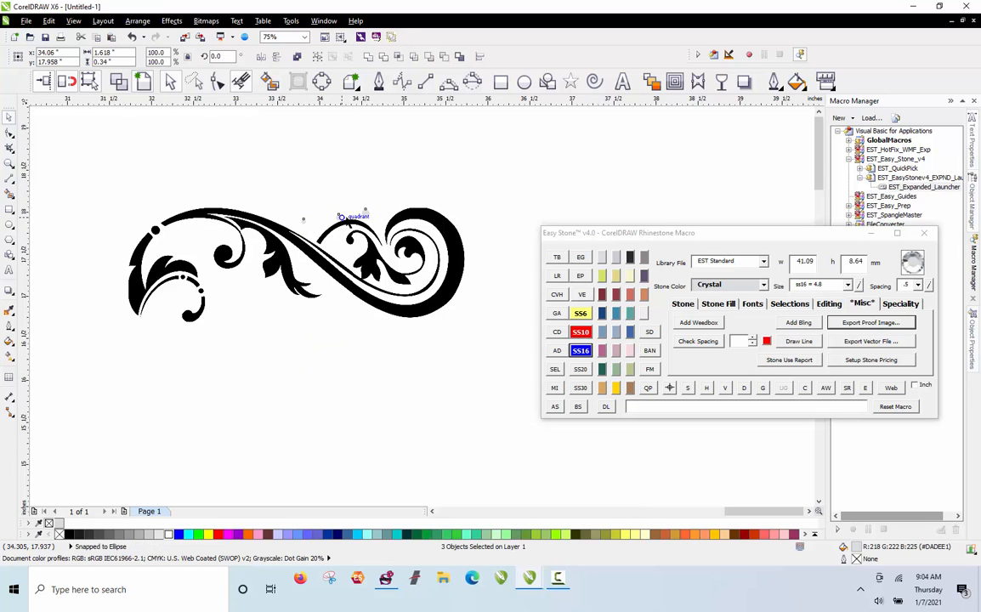
scroll(346, 217, up, 2)
click(364, 189)
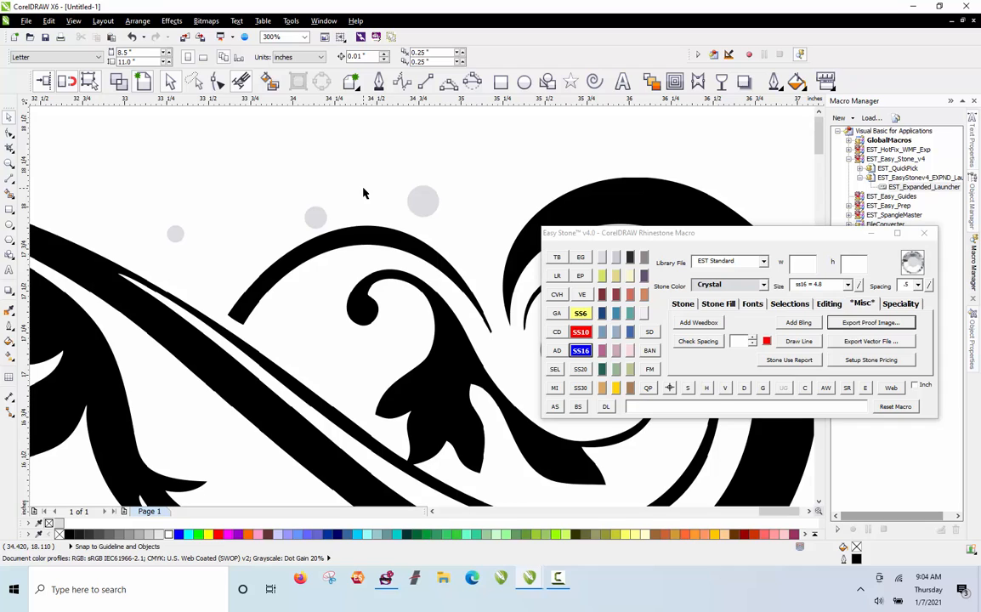
Step: Try the ss16, ss10 and ss6 stones one at a time on the lower end of the thin upper arc
drag(422, 204, 249, 297)
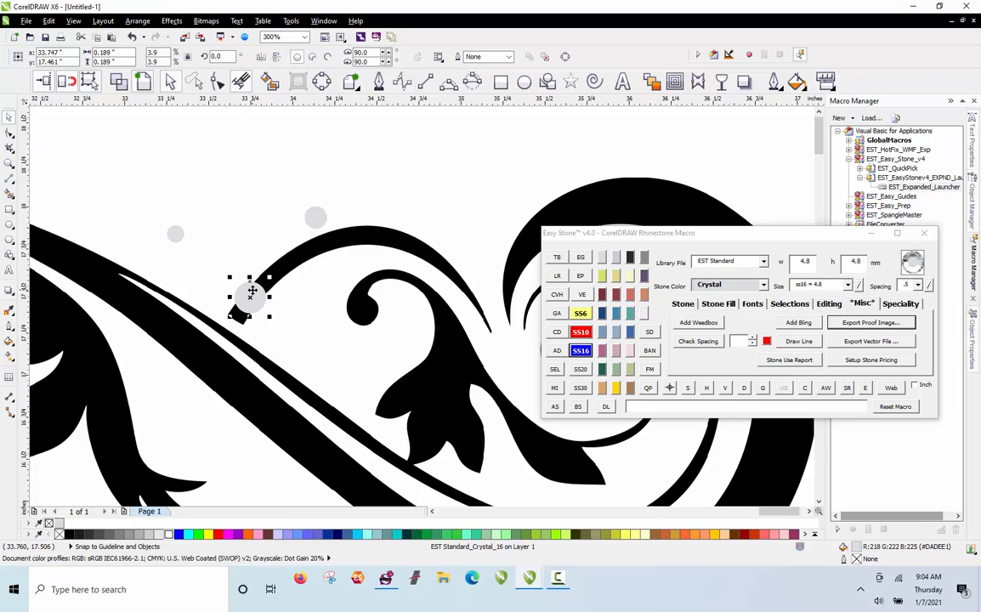
drag(251, 291, 228, 164)
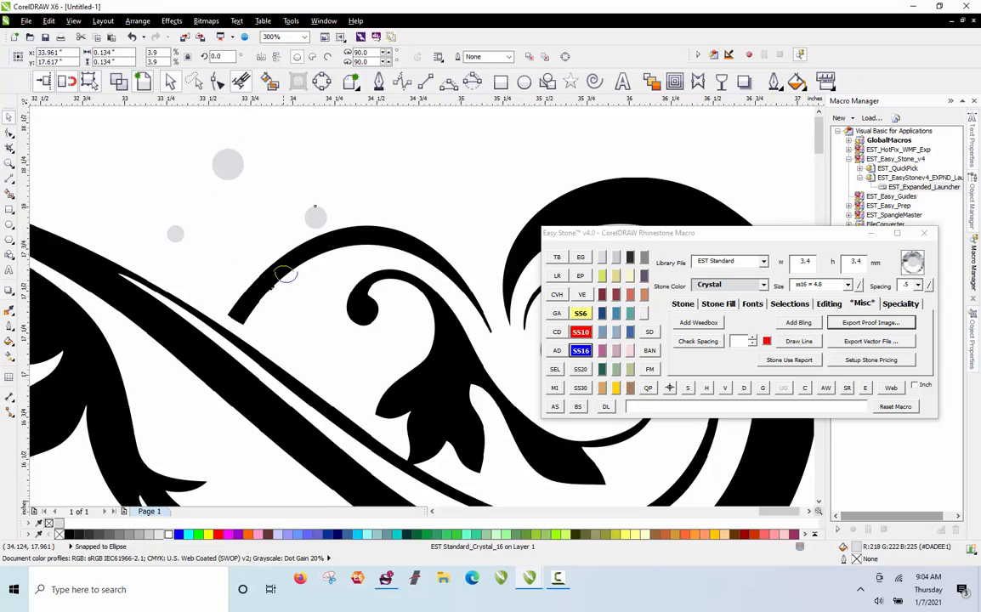
drag(284, 269, 238, 307)
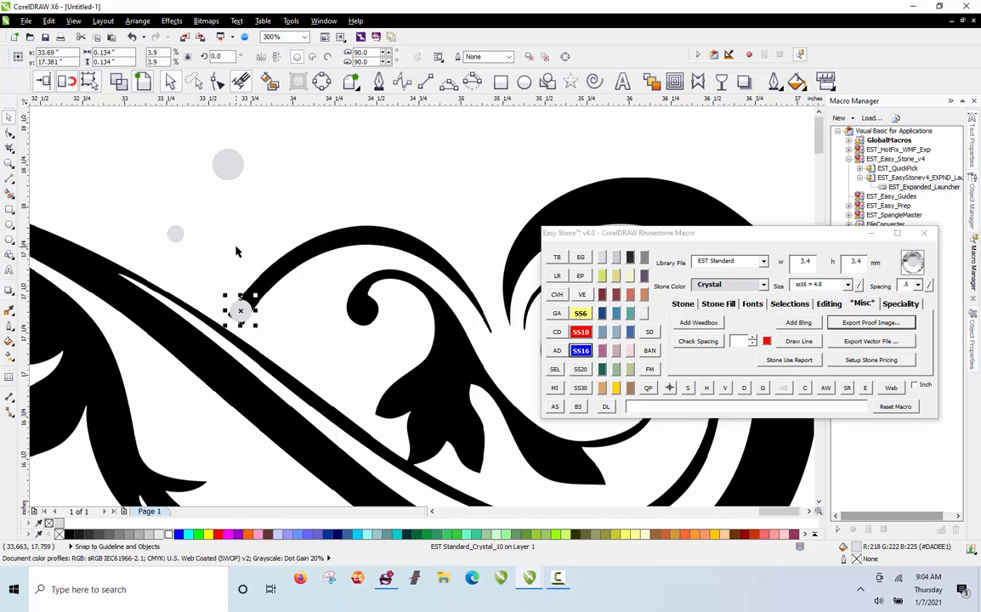
drag(240, 307, 247, 216)
drag(177, 234, 239, 313)
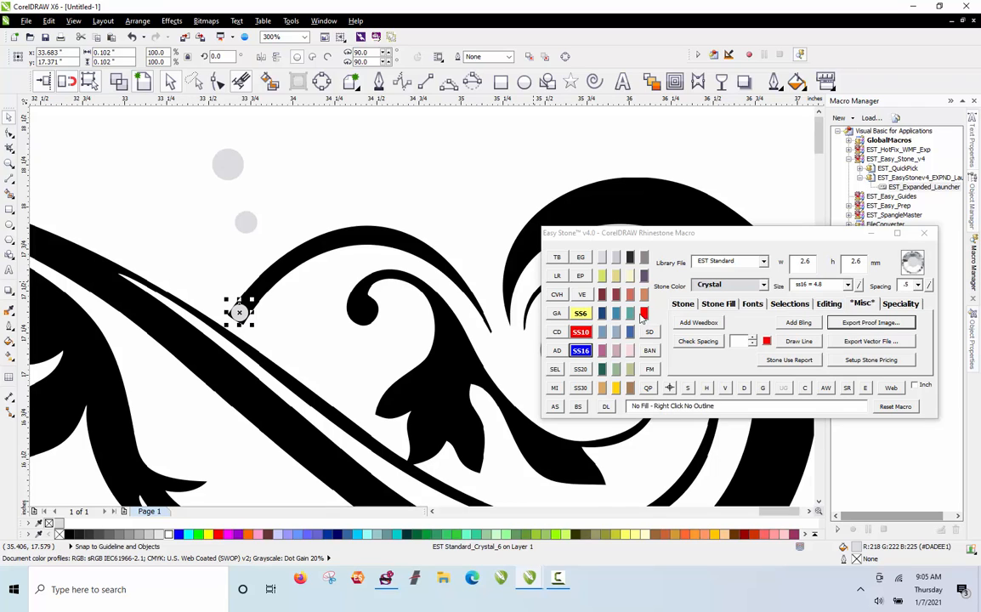
click(202, 212)
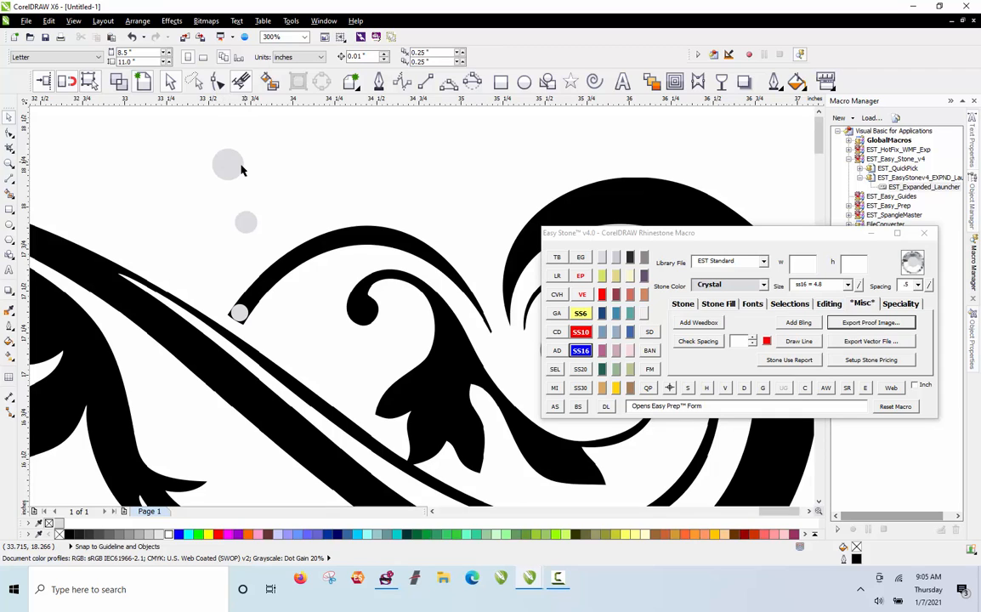
Step: Move the ss16 stone farther out of the way and the ss6 stone off the arc into the empty space above it
drag(239, 167, 207, 177)
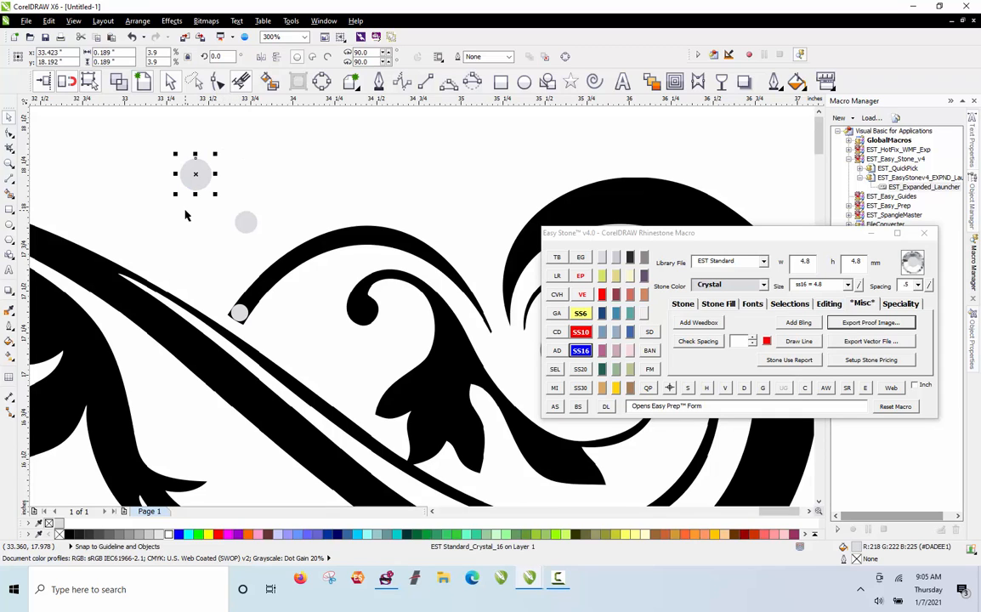
click(247, 225)
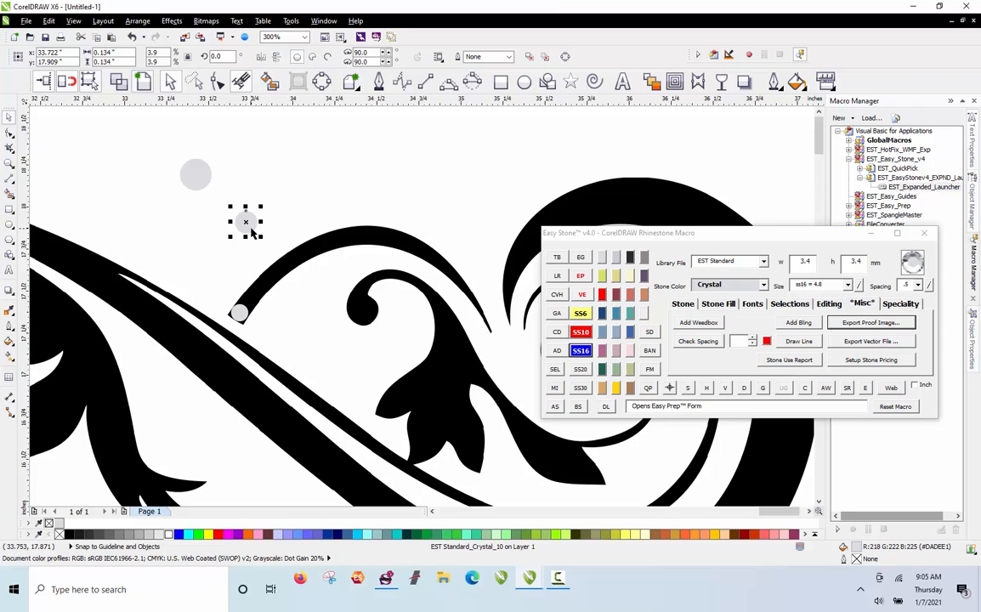
click(307, 199)
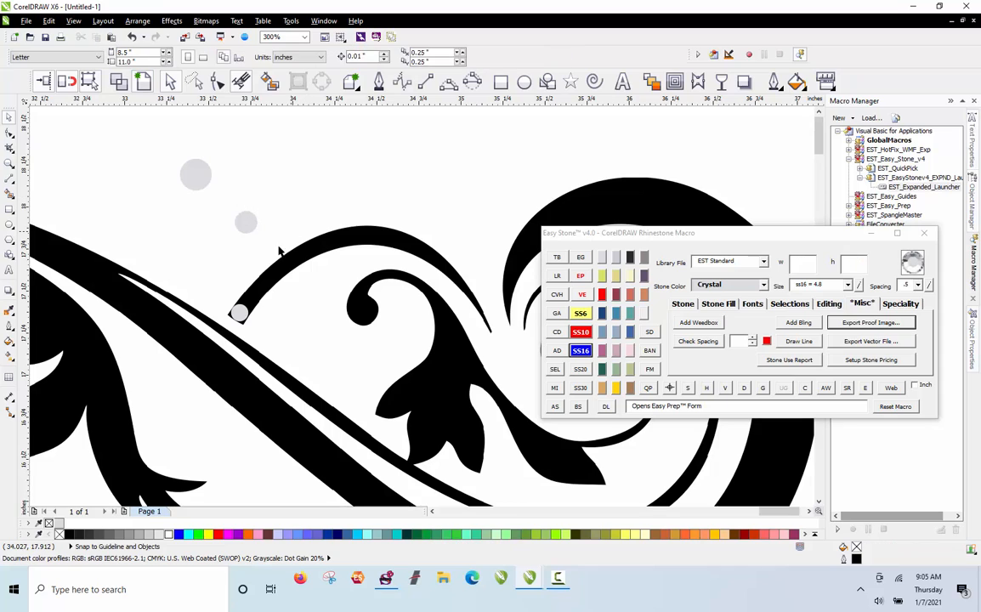
drag(245, 310, 305, 181)
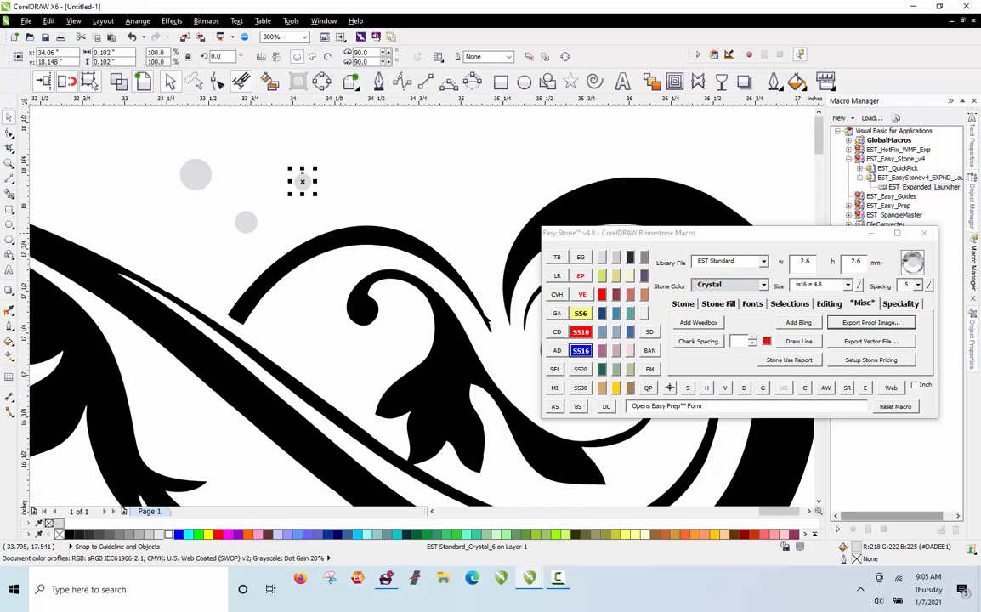
Step: Place the ss10 stone on the lower end of the thin upper arc, covering the arc's full width
click(250, 224)
scroll(242, 247, up, 1)
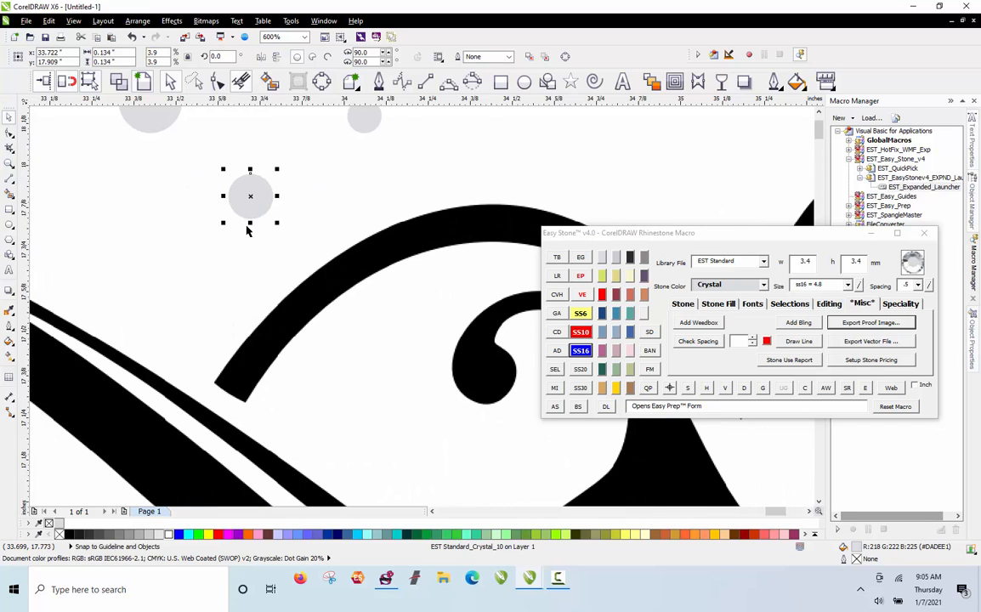
drag(251, 197, 239, 376)
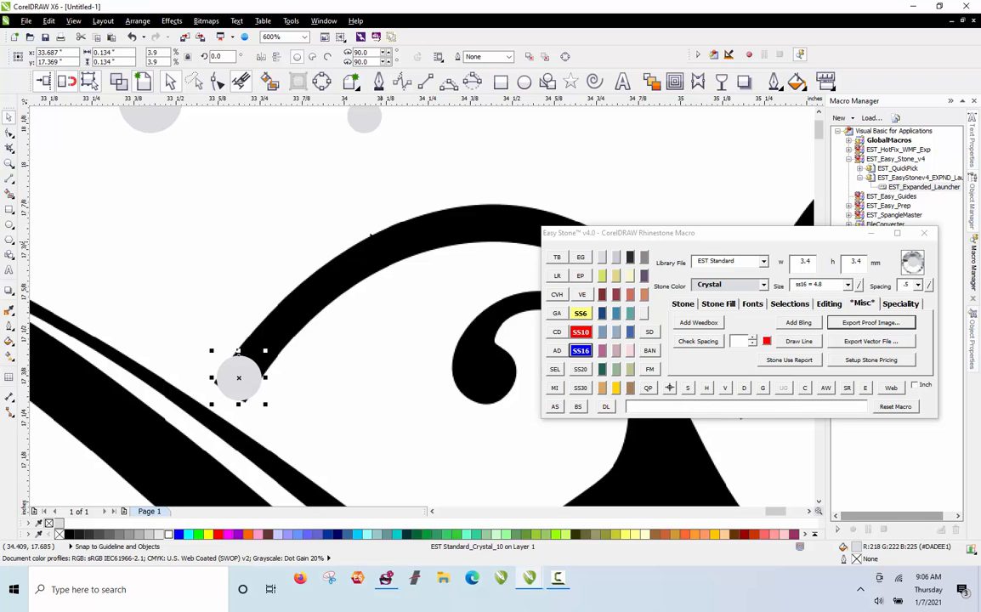
click(302, 197)
Step: Place seven loosely spaced copies of the ss10 stone along the thin arc, from its lower end over the crest
scroll(304, 223, down, 1)
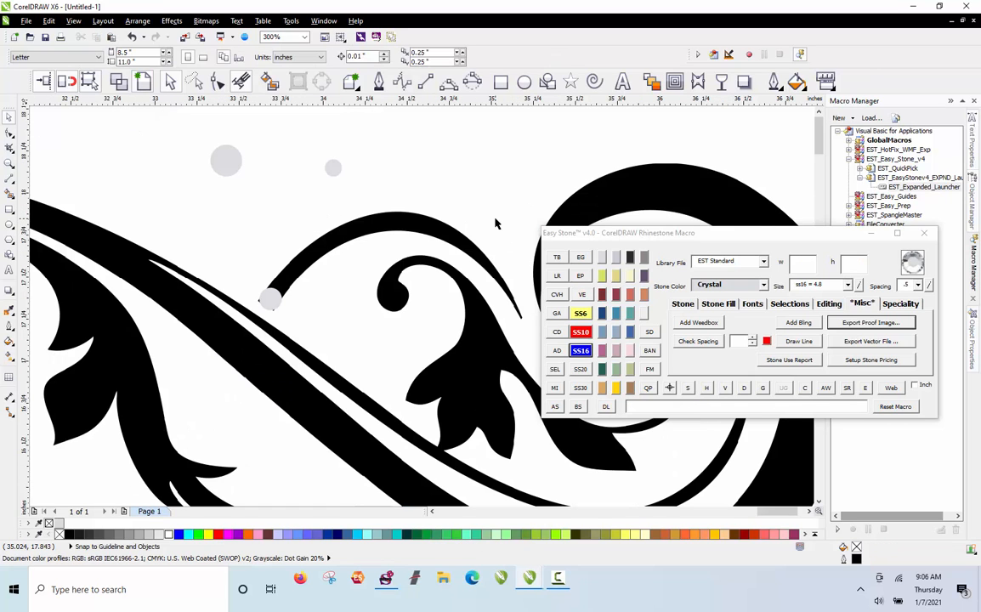
scroll(486, 227, up, 1)
scroll(366, 216, down, 1)
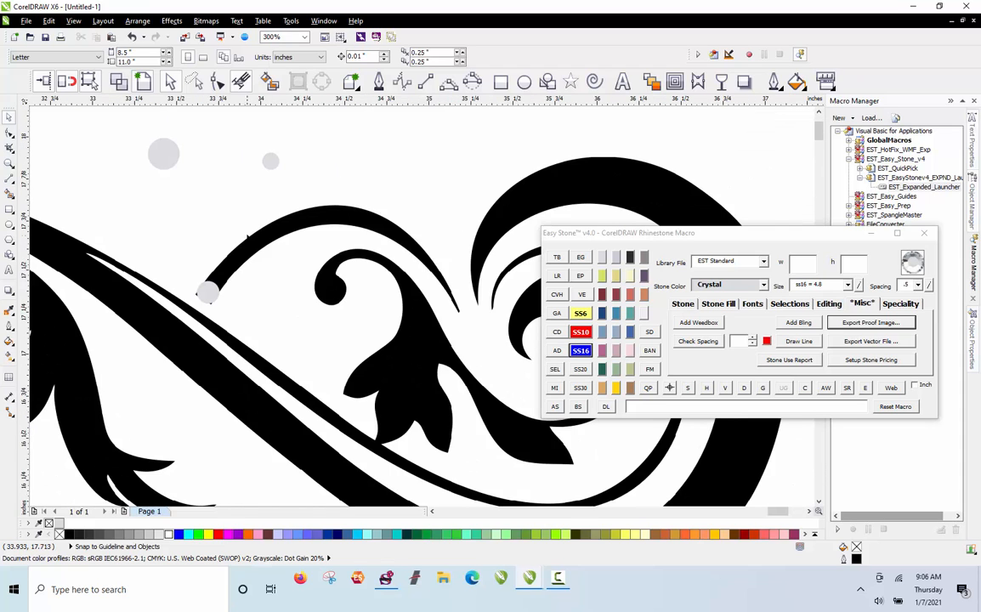
scroll(250, 237, up, 1)
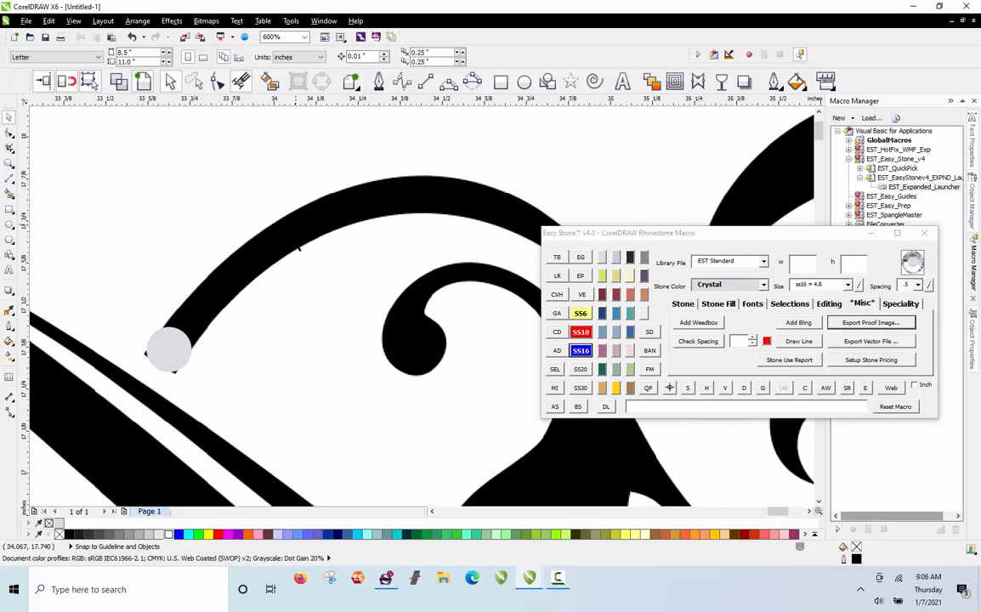
drag(163, 353, 463, 196)
scroll(289, 148, down, 1)
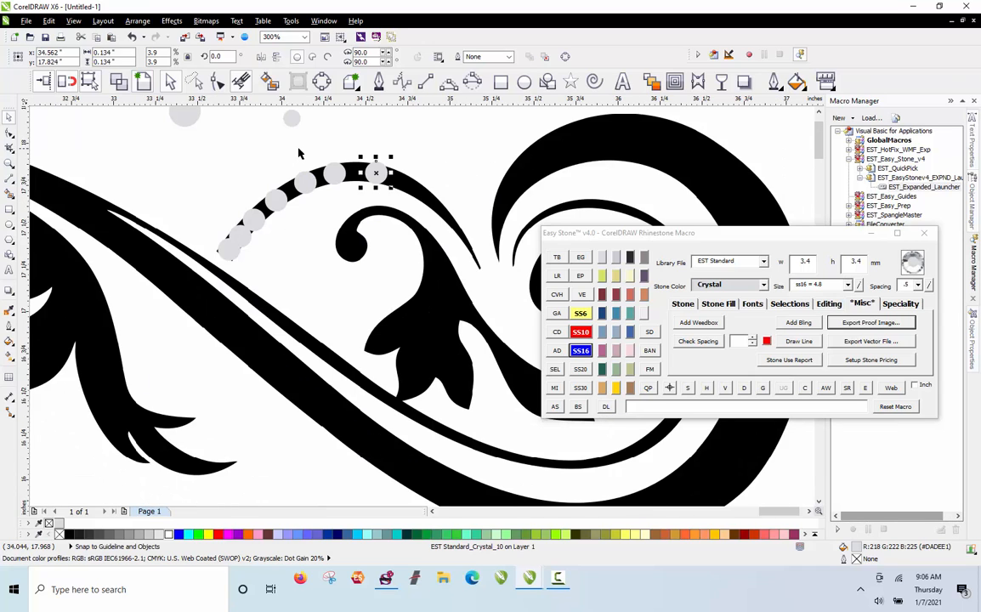
scroll(403, 149, up, 1)
drag(358, 188, 406, 204)
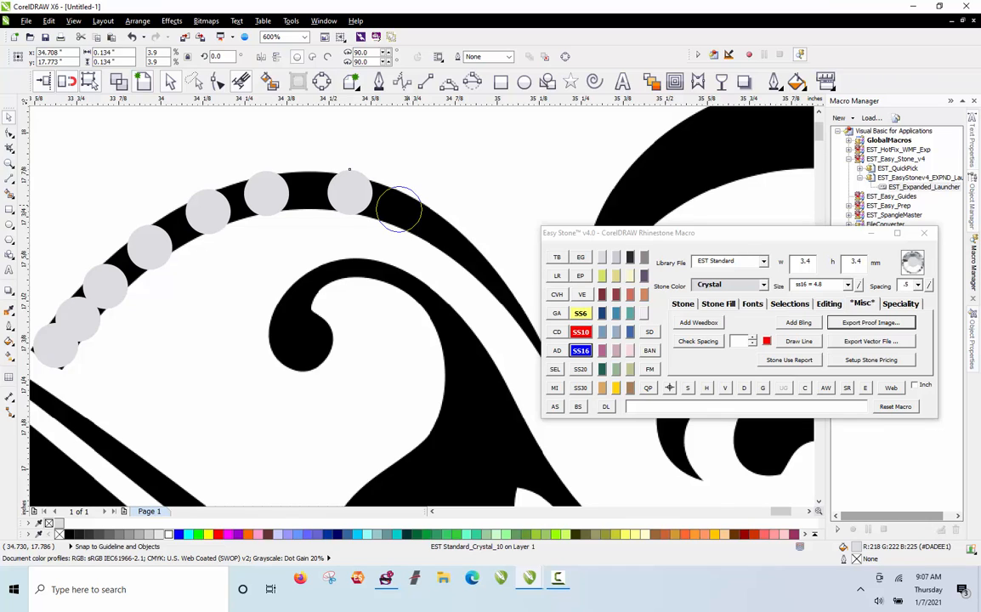
drag(349, 170, 348, 170)
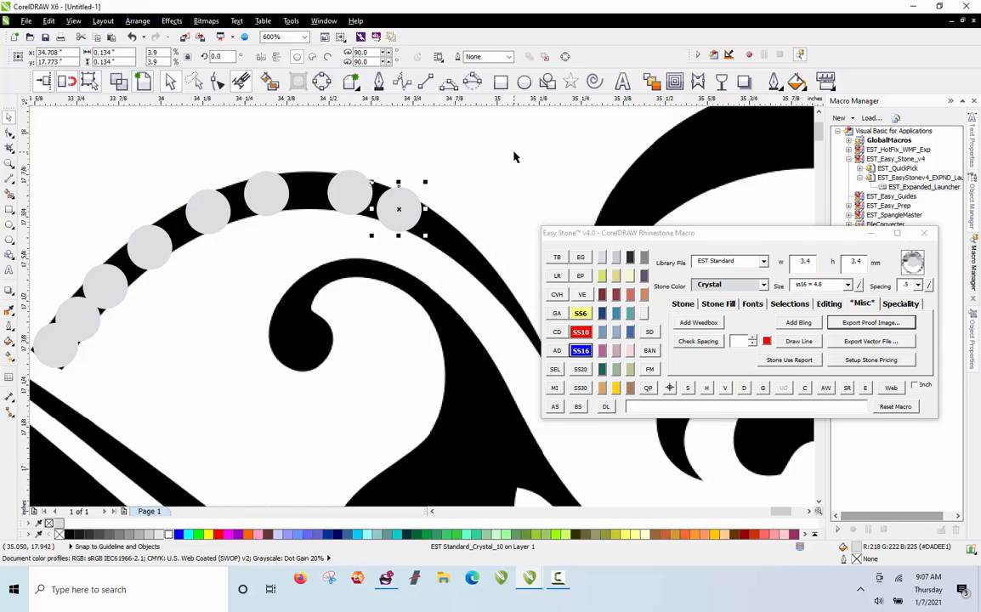
click(413, 166)
Step: Place an ss6 stone on the arc where it starts to narrow, overlapping the last ss10 stone
scroll(414, 166, down, 1)
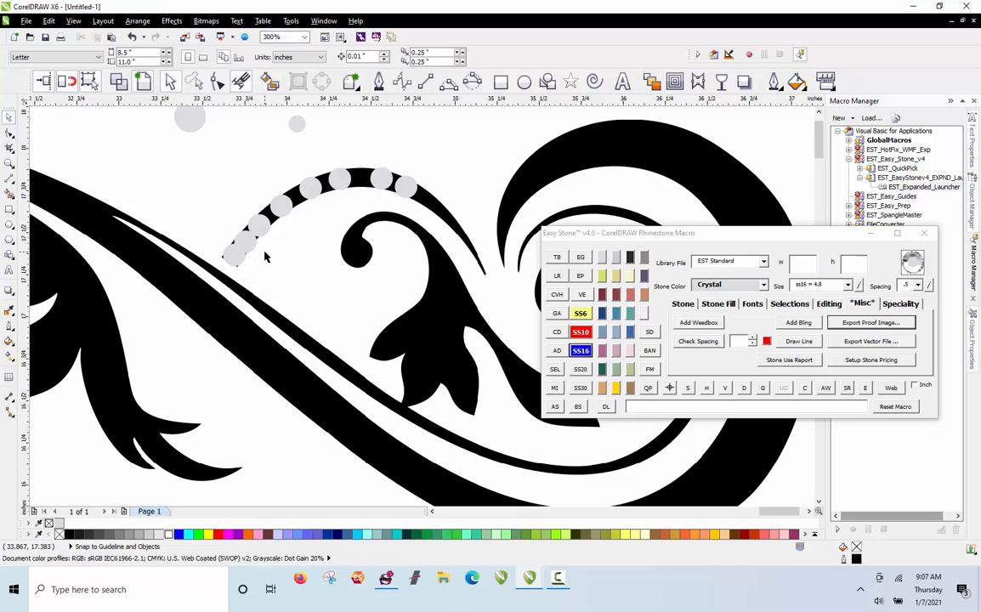
click(298, 124)
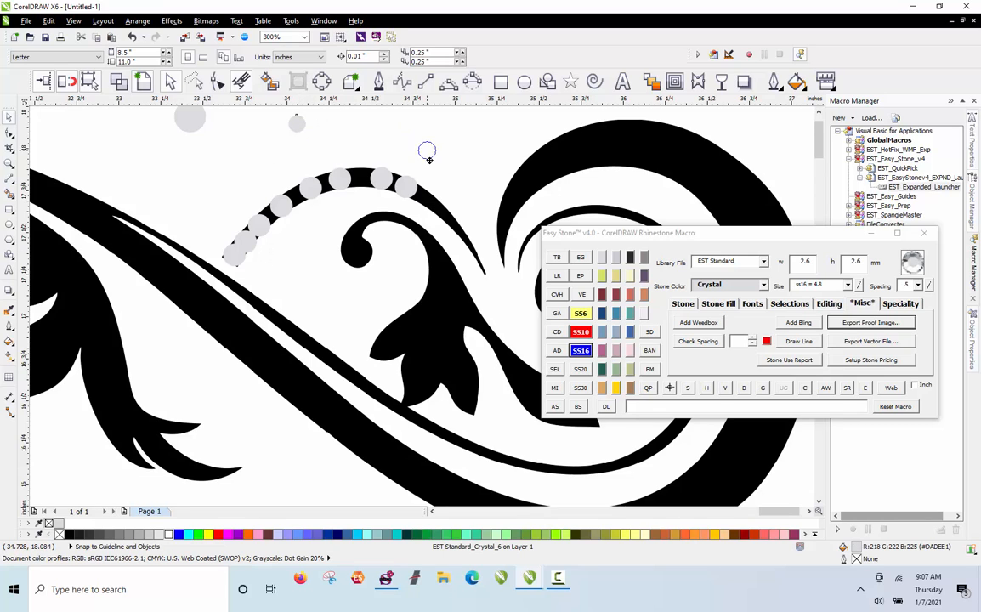
click(417, 202)
scroll(417, 203, up, 3)
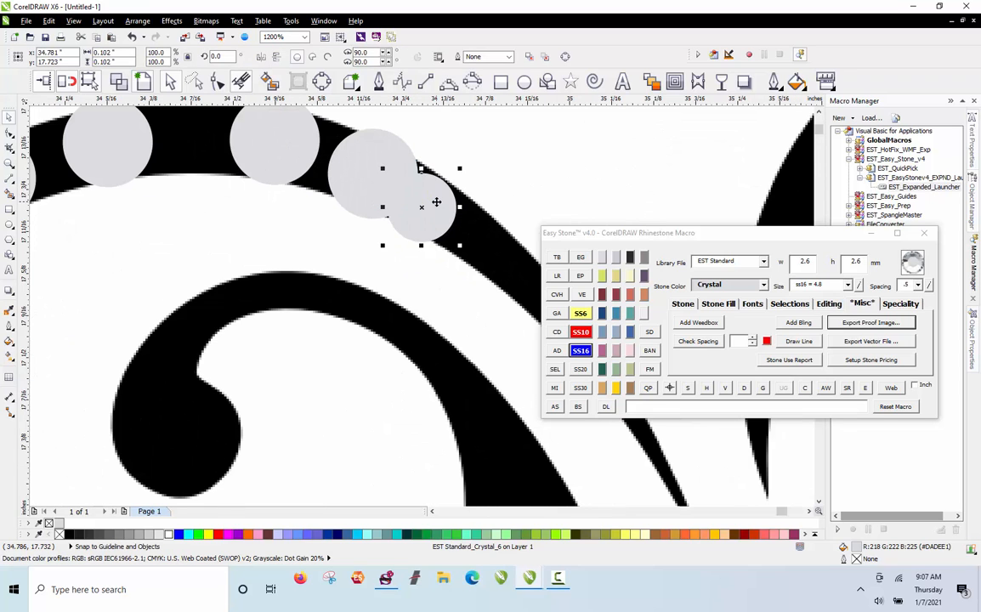
drag(438, 201, 413, 180)
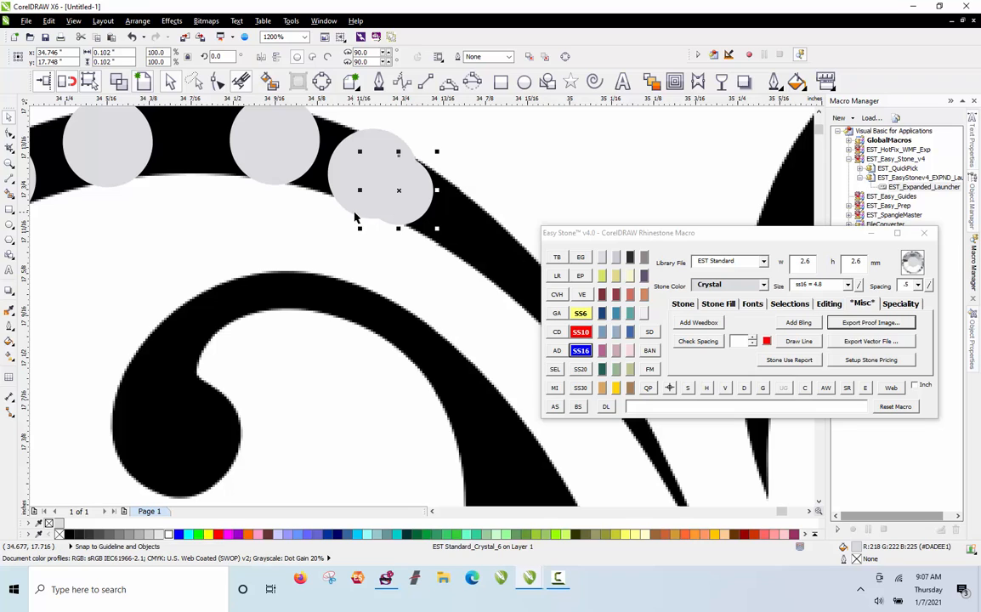
click(503, 148)
Step: Place four copies of the ss6 stone down the tapering part of the arc, the last one on its tip
scroll(181, 115, down, 1)
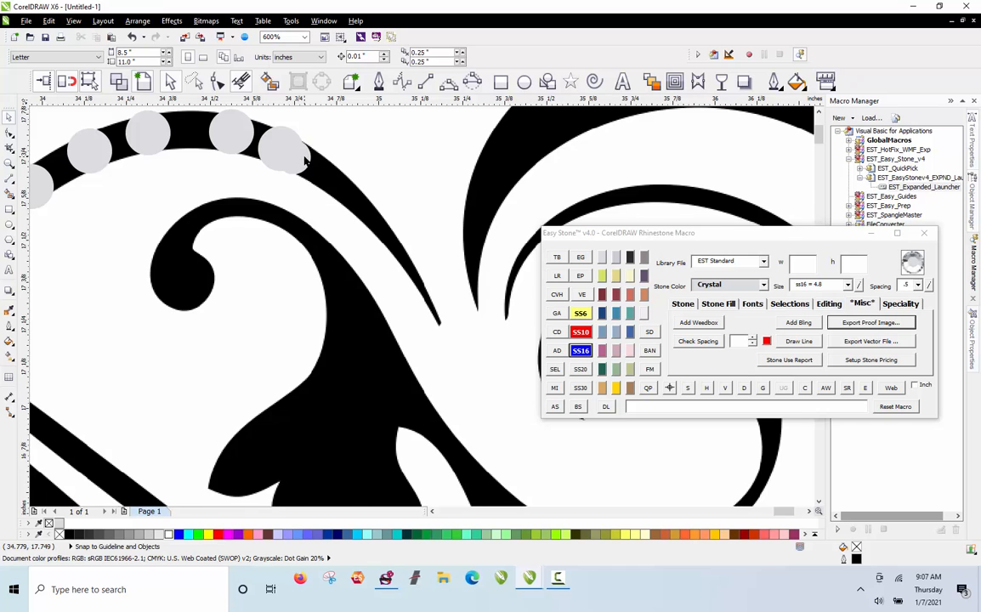
mouse_move(305, 160)
mouse_down()
mouse_move(348, 160)
mouse_move(317, 172)
mouse_up()
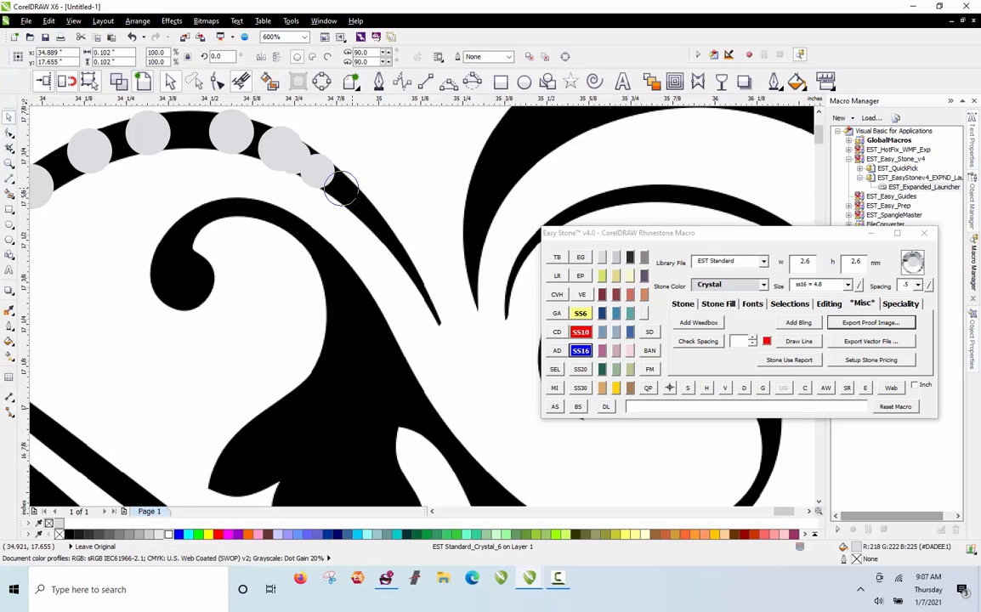
click(374, 219)
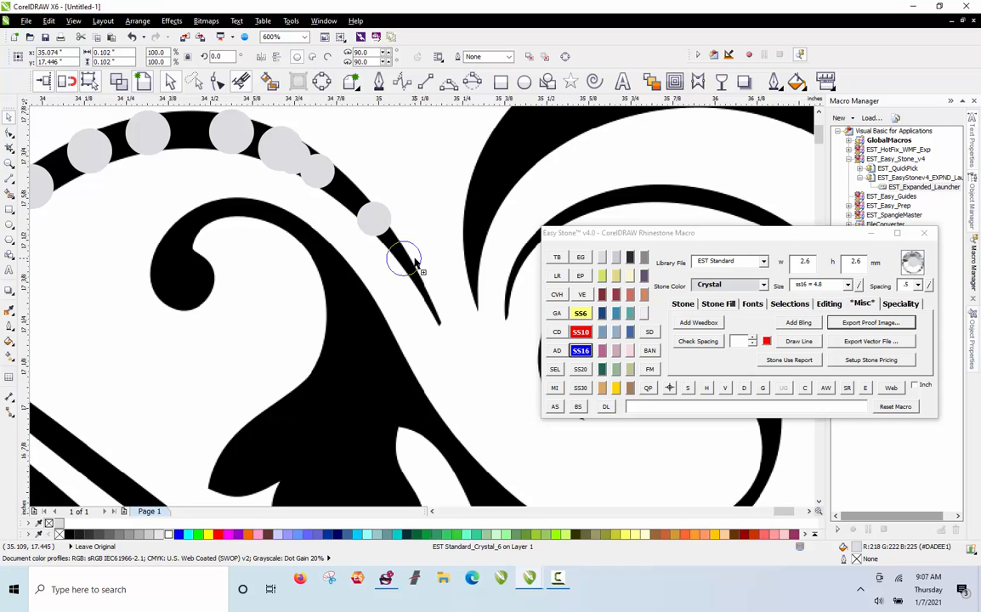
click(403, 258)
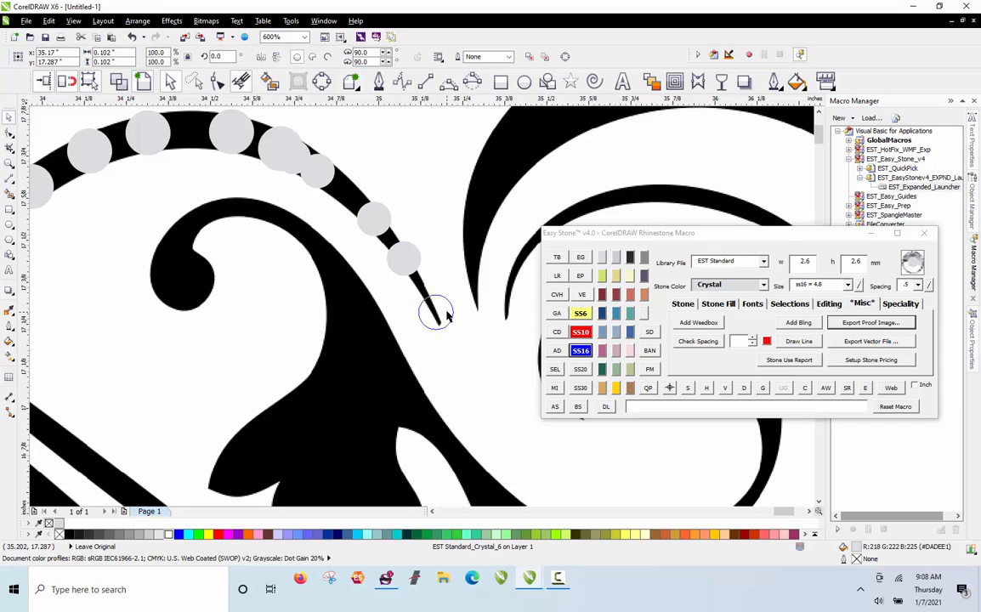
click(435, 313)
scroll(420, 184, down, 2)
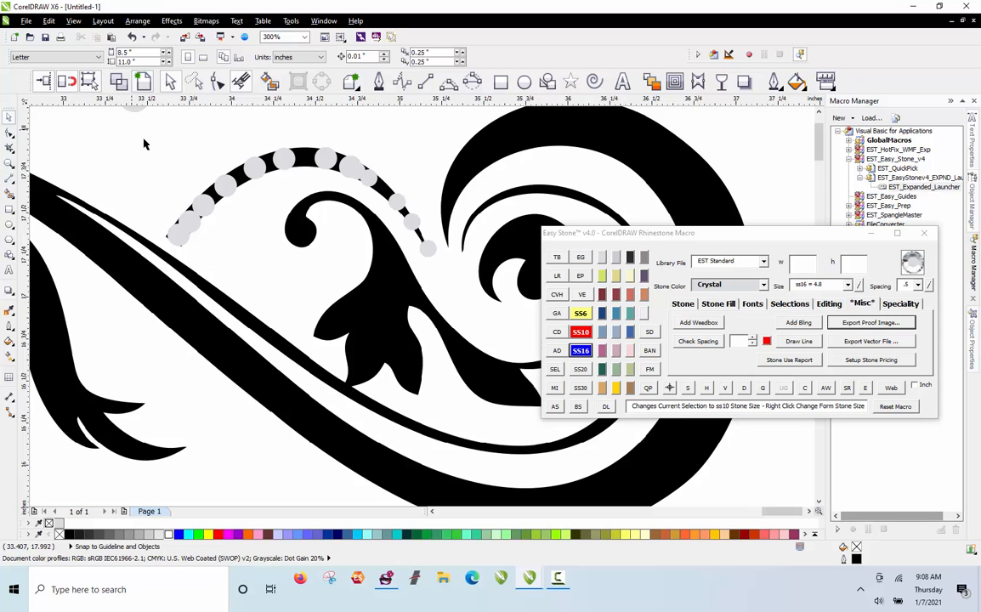
drag(132, 130, 457, 289)
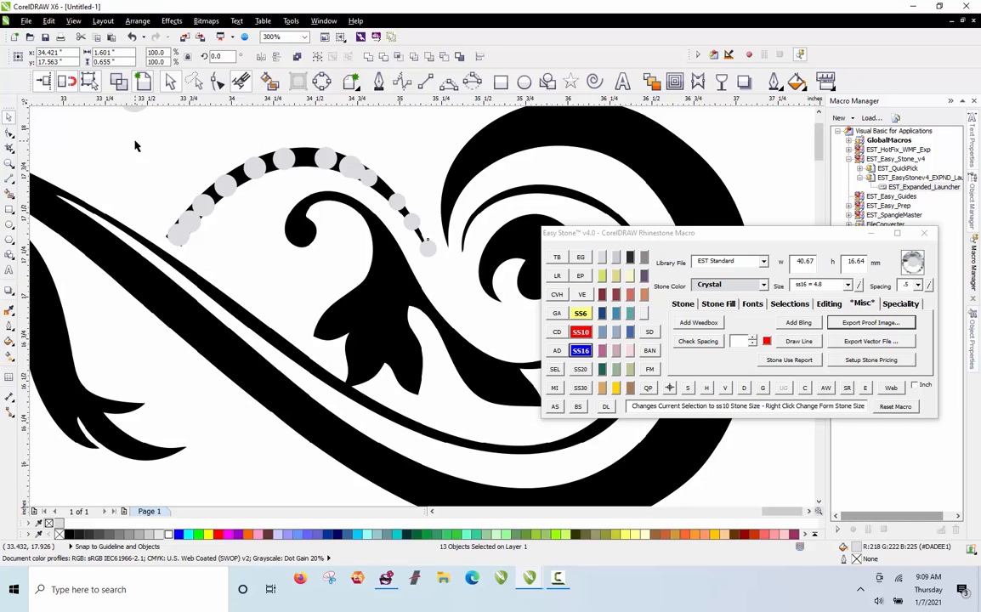
drag(129, 133, 484, 284)
shift+click(427, 249)
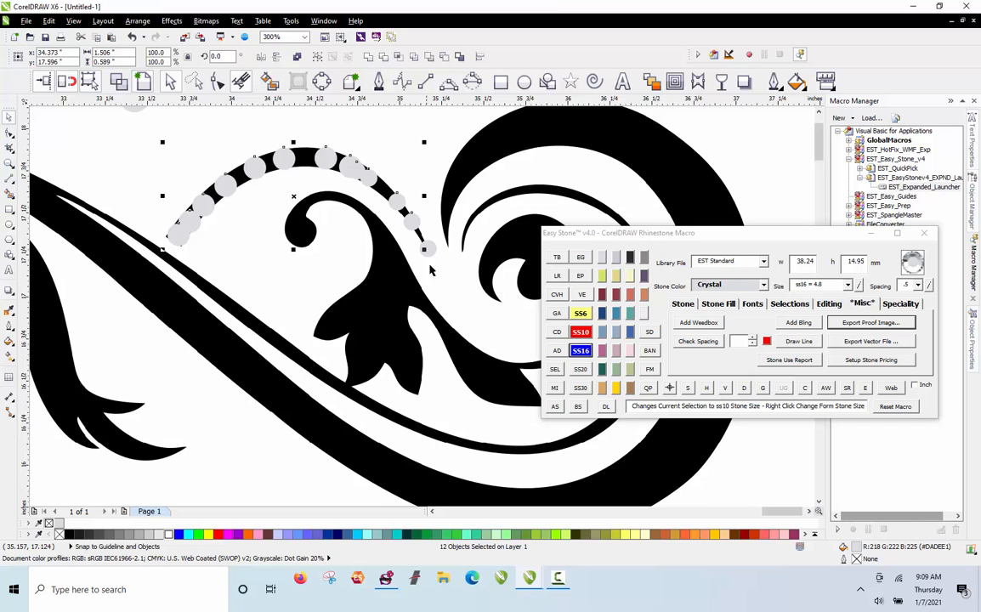
shift+click(428, 250)
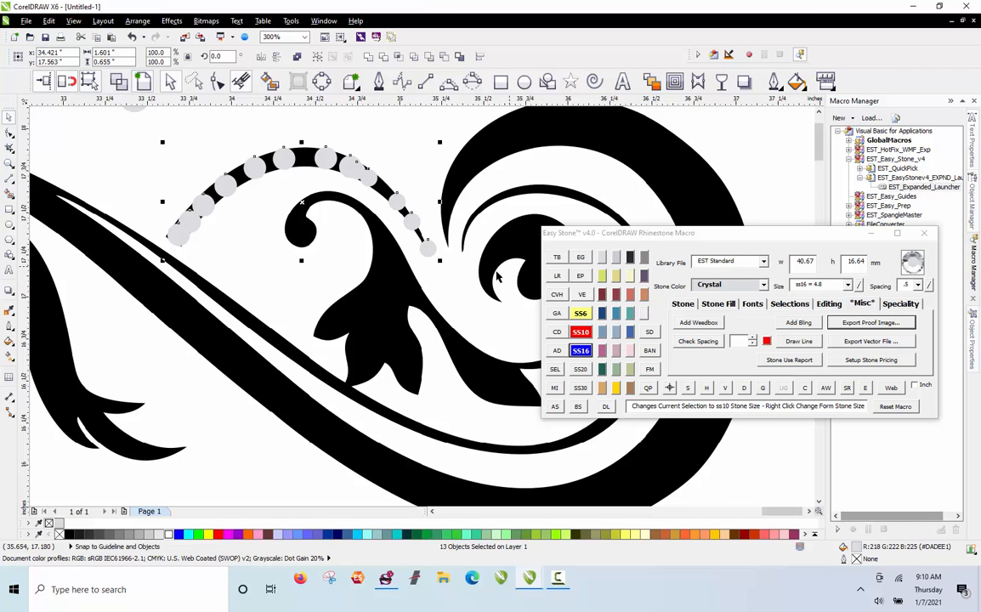
click(271, 202)
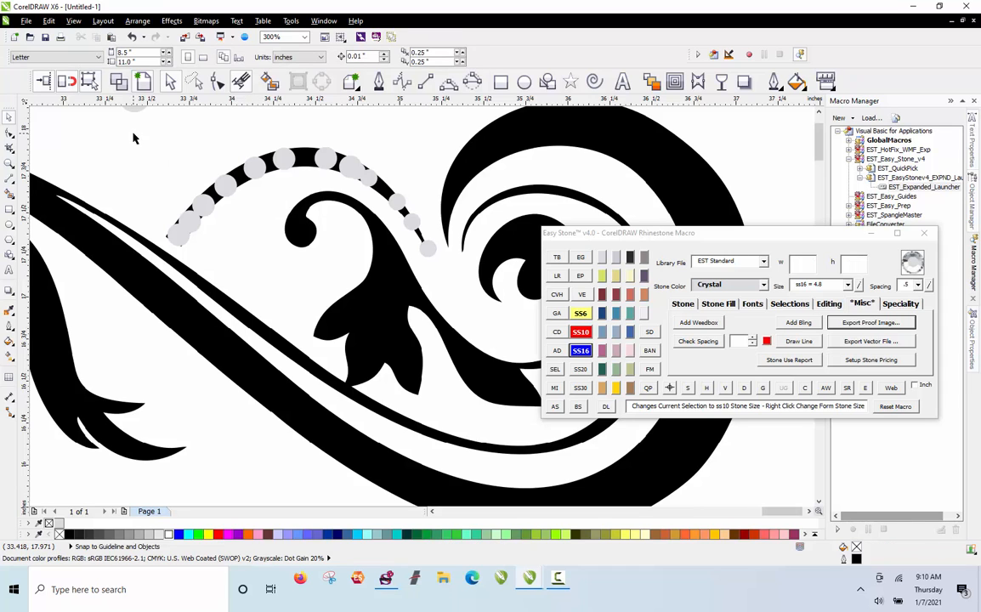
Step: Select all the arc's stones with the tip stone picked last, and distribute them evenly along a path through the arc
drag(124, 130, 458, 289)
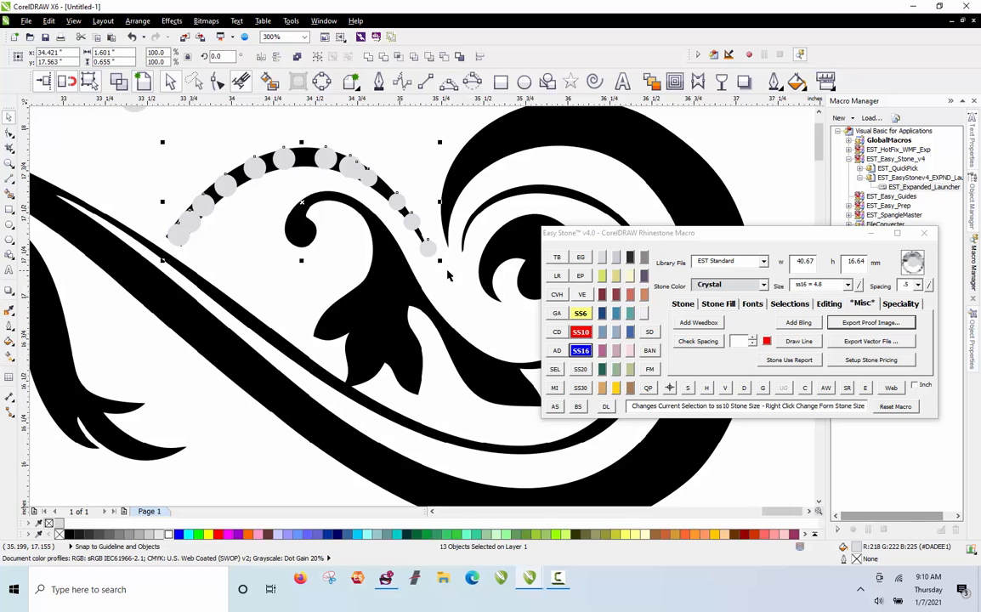
shift+click(430, 252)
shift+click(431, 251)
click(744, 388)
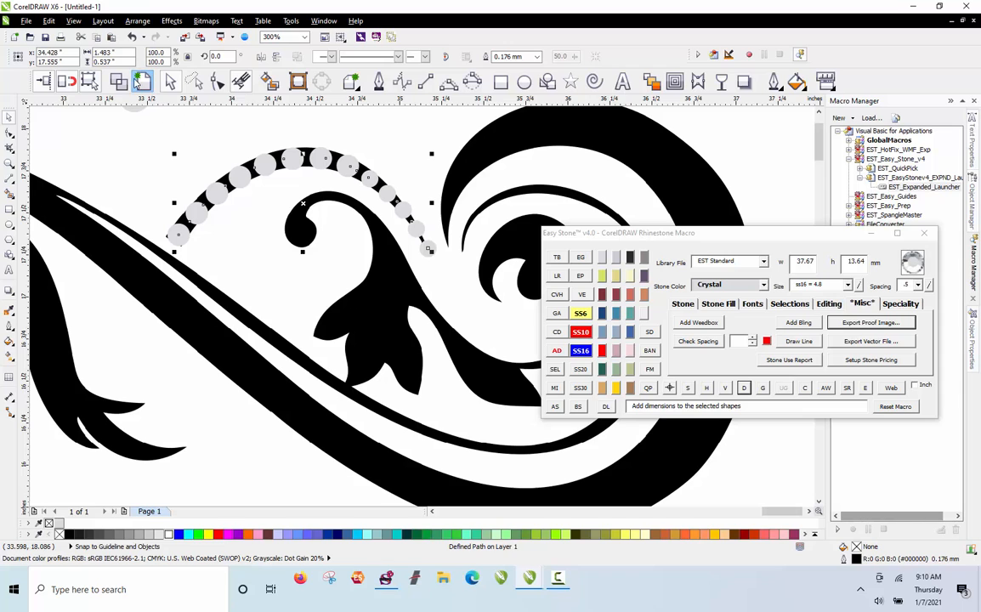
Step: Turn on the wireframe view and examine the path running through the stones at the arc's crest
click(120, 85)
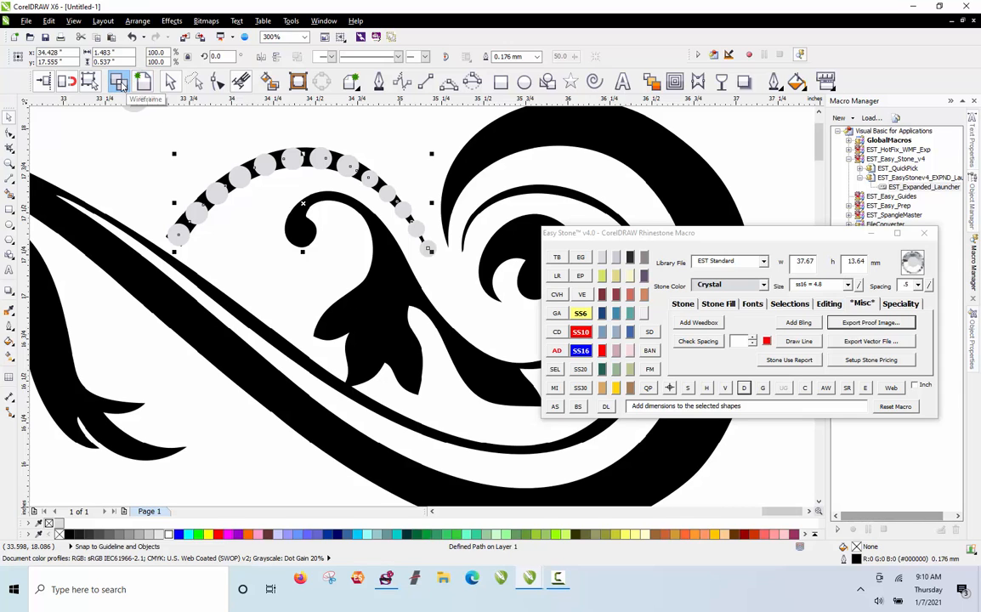
click(140, 186)
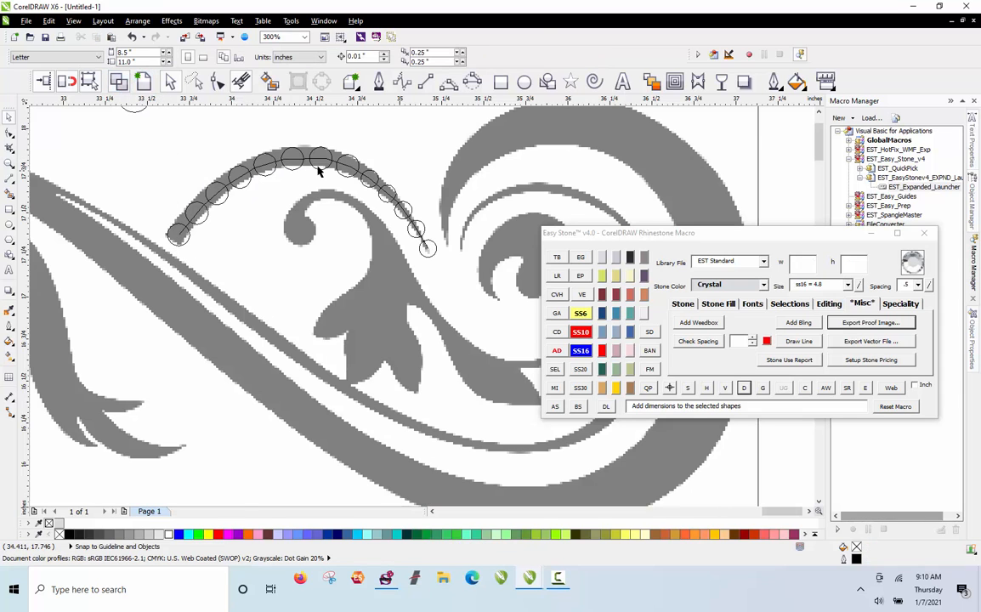
scroll(319, 168, up, 1)
scroll(333, 157, up, 1)
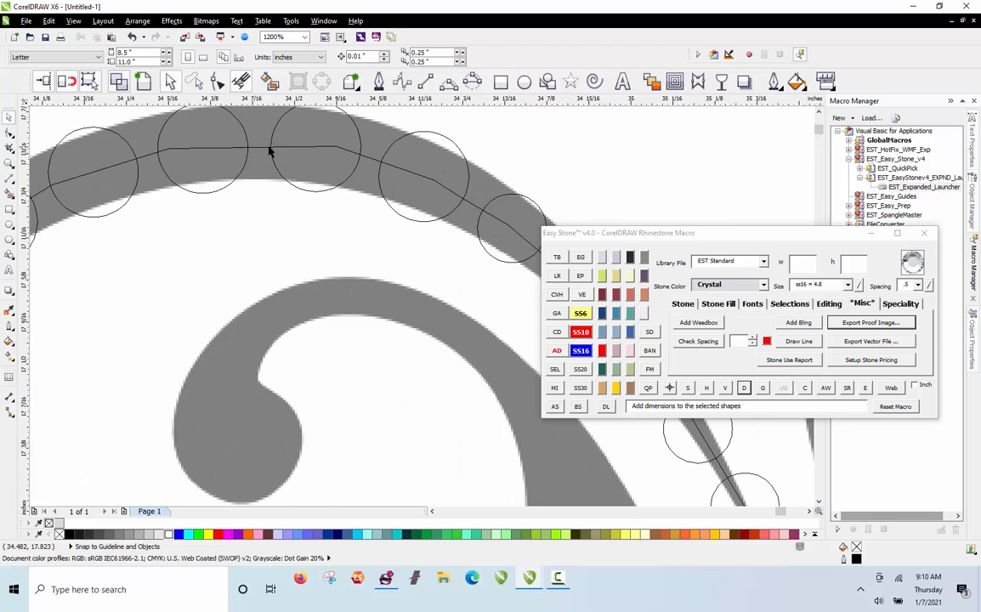
Step: Delete three ss10 stones from around the arc's crest
scroll(246, 137, down, 1)
scroll(203, 152, down, 1)
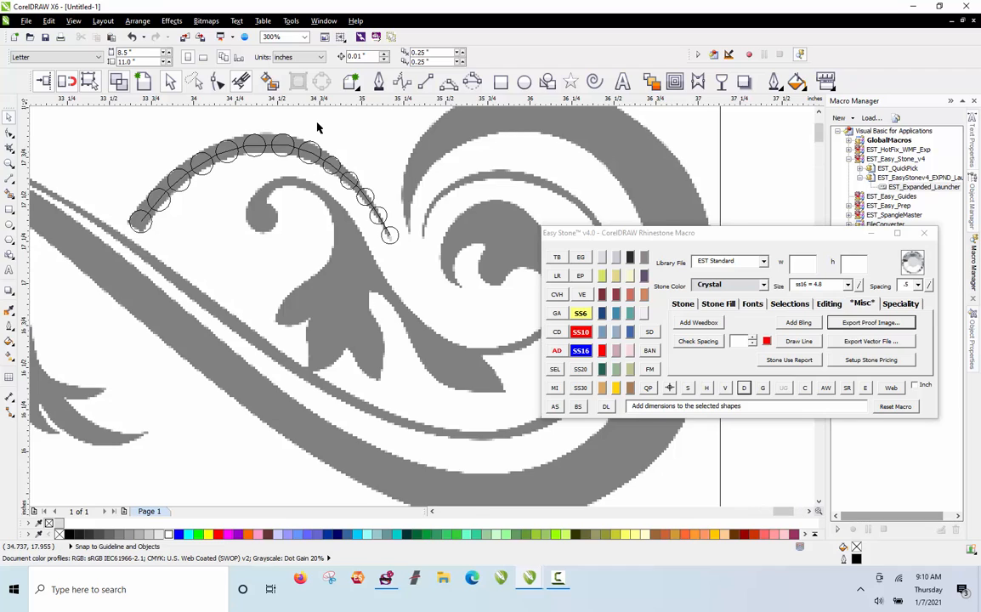
scroll(317, 137, up, 1)
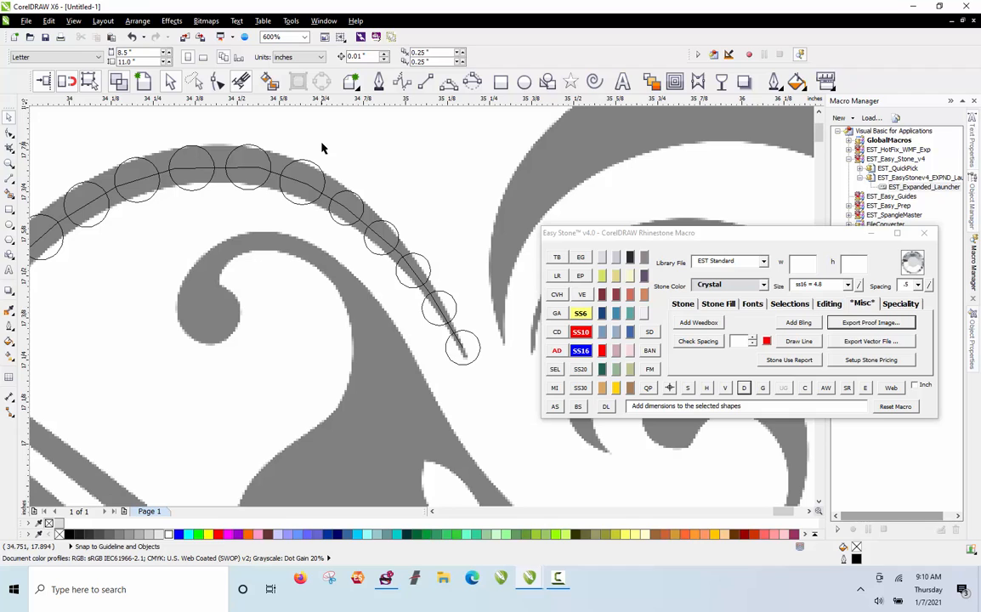
scroll(321, 149, down, 1)
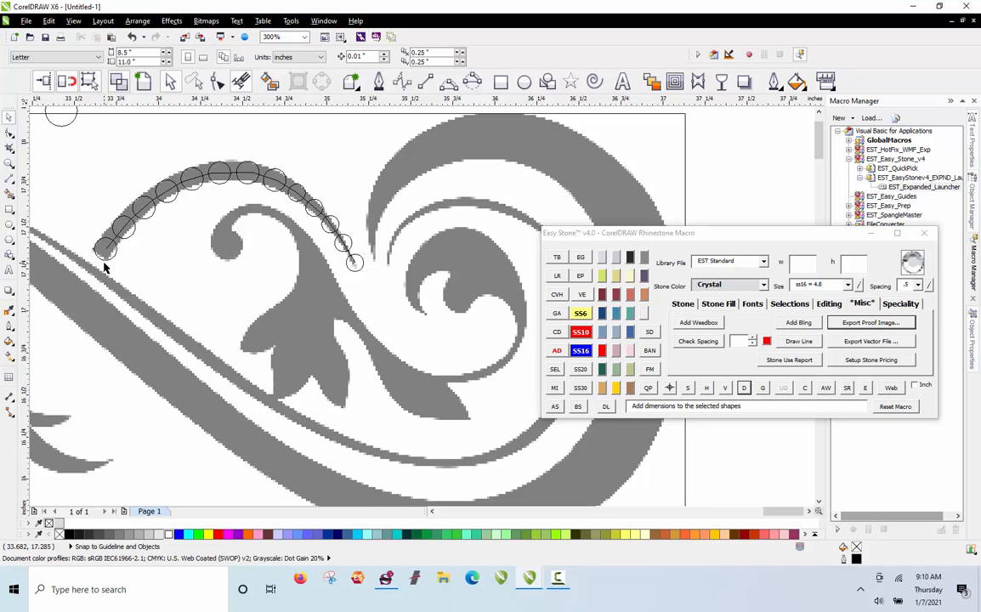
click(246, 172)
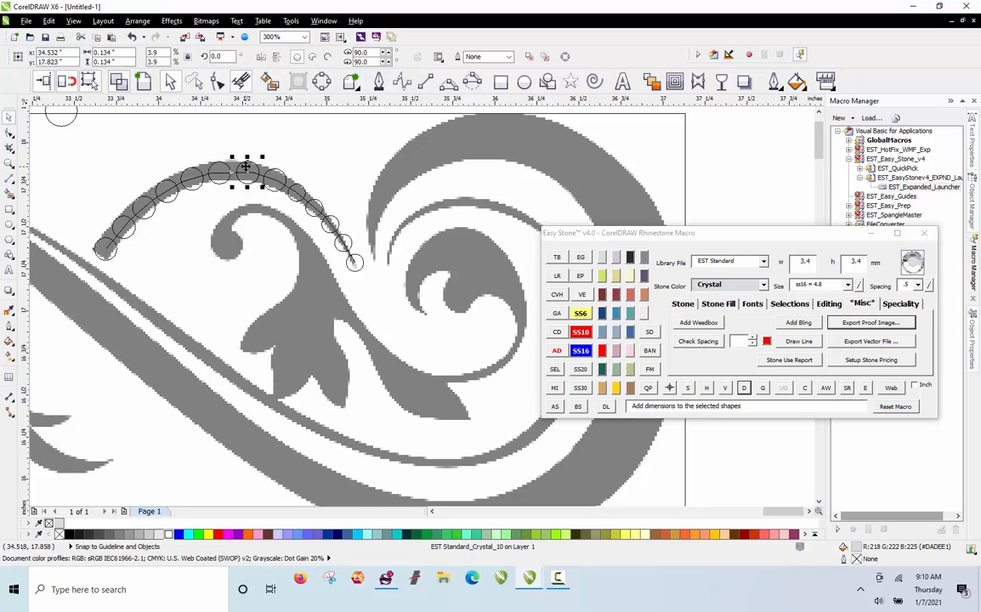
key(Delete)
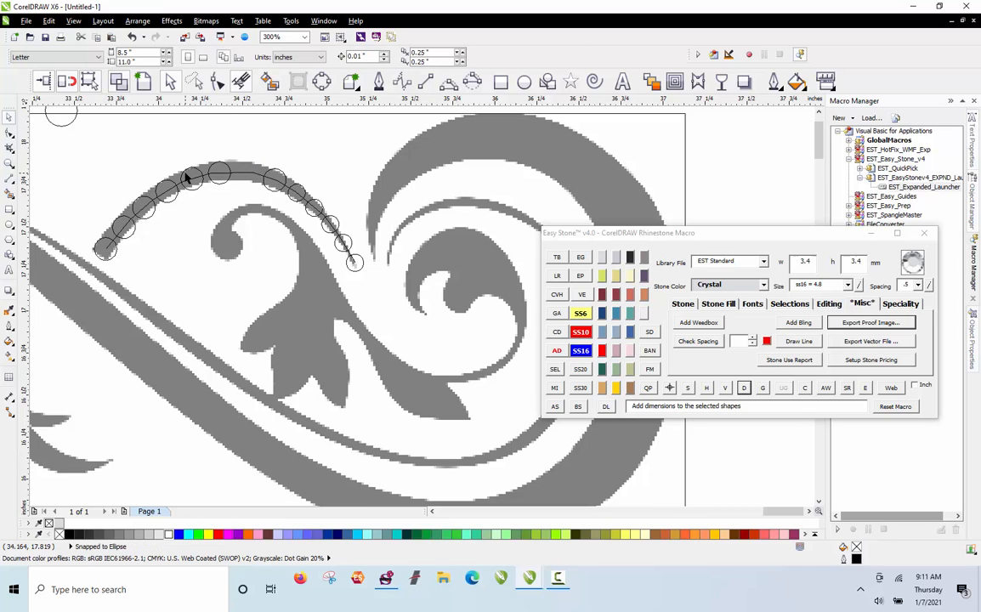
click(187, 170)
key(Delete)
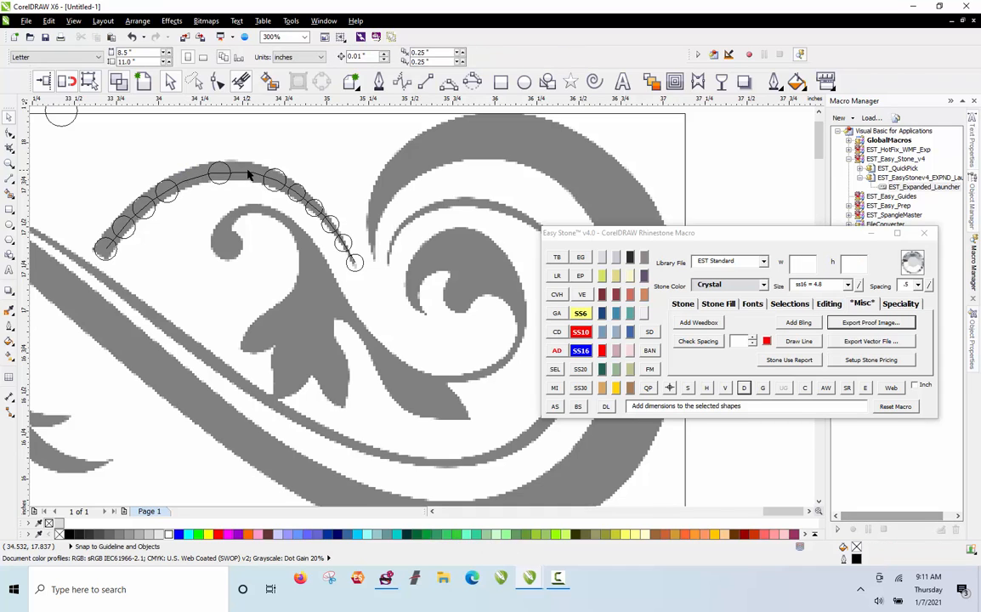
click(249, 174)
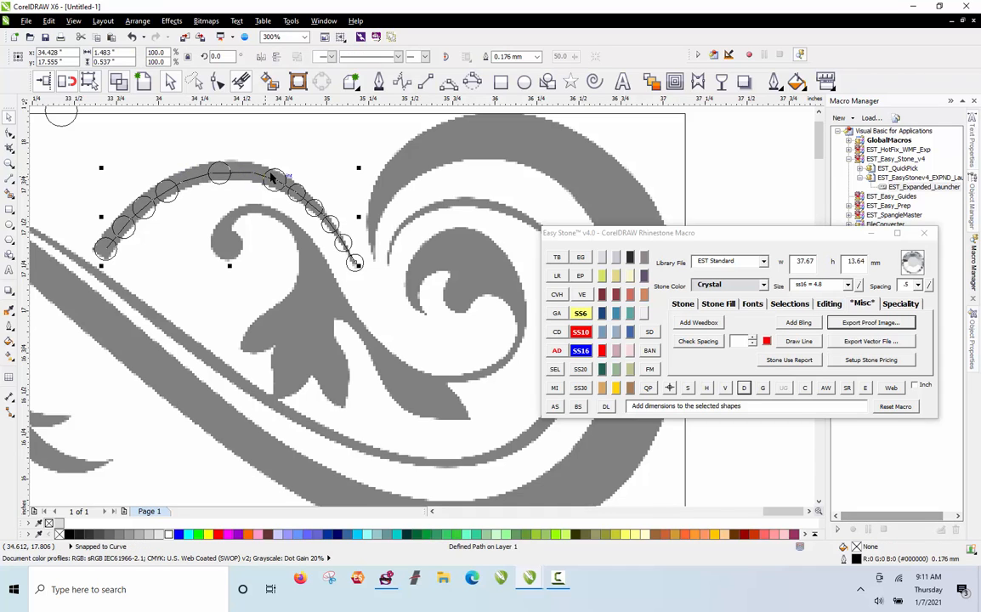
click(280, 179)
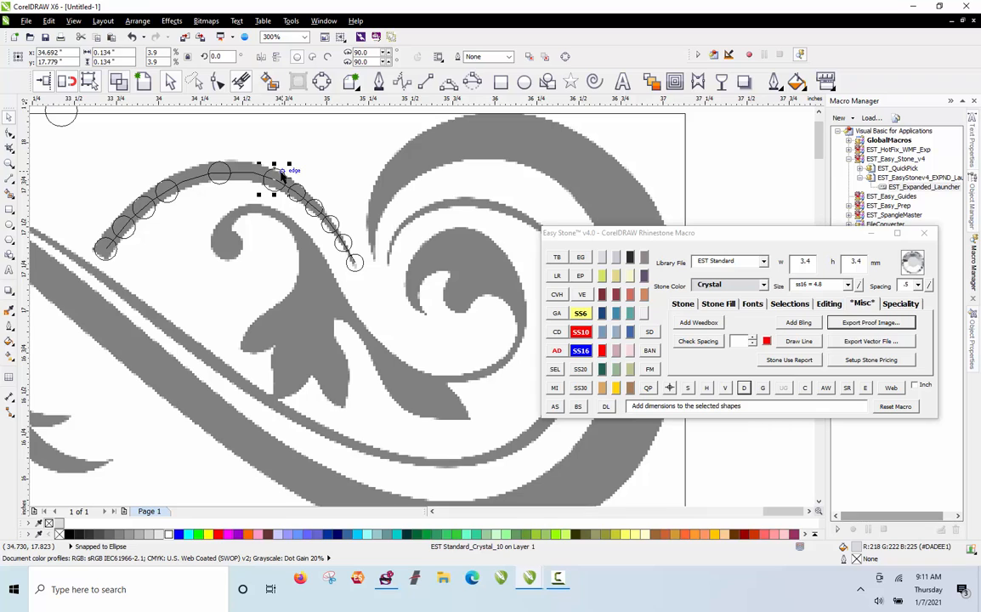
key(Delete)
Step: Respace the arc's remaining stones along their path, and switch from wireframe back to the full-colour view
click(273, 180)
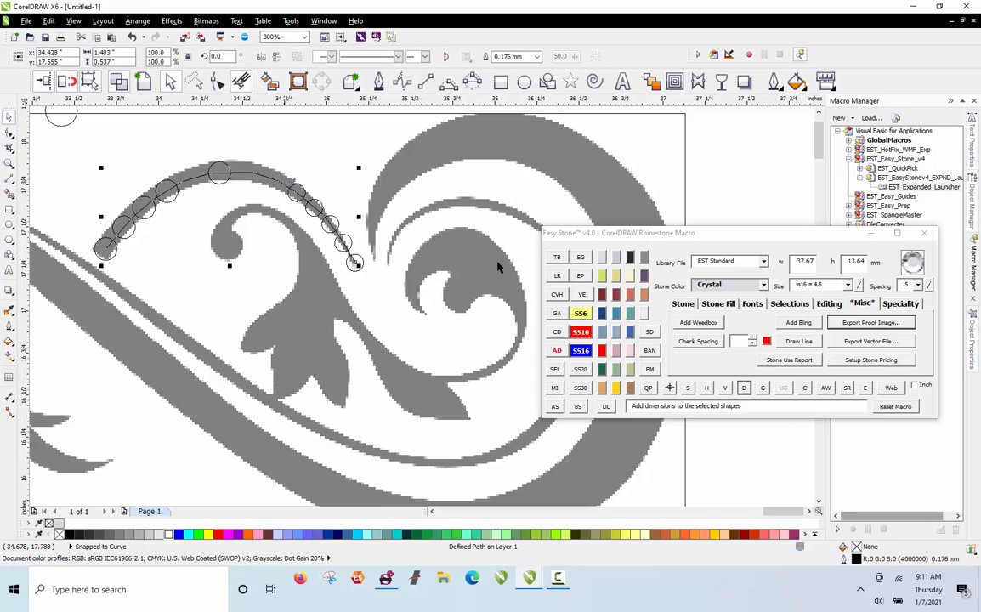
click(705, 388)
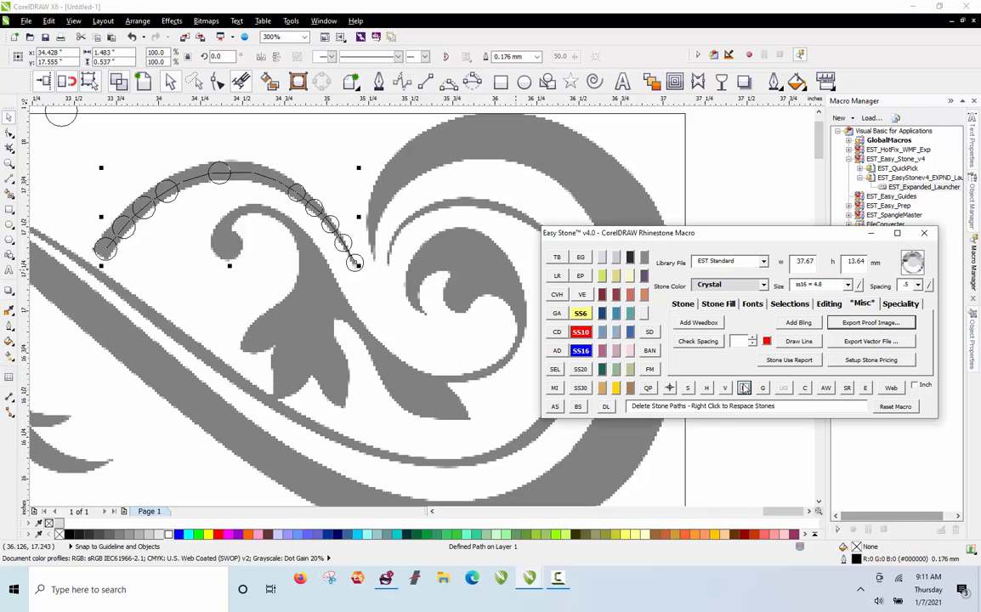
click(165, 243)
click(145, 82)
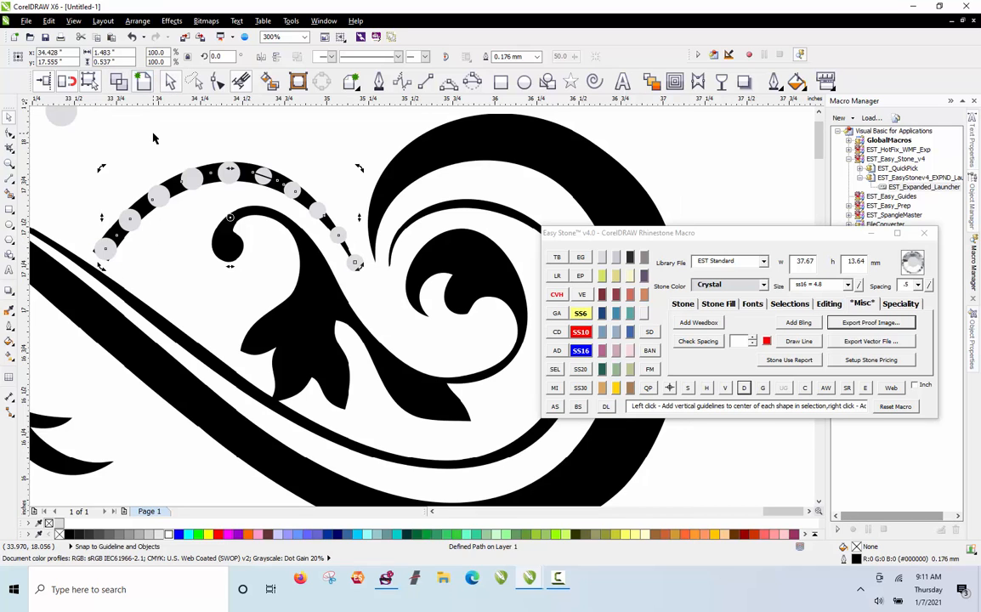
click(154, 139)
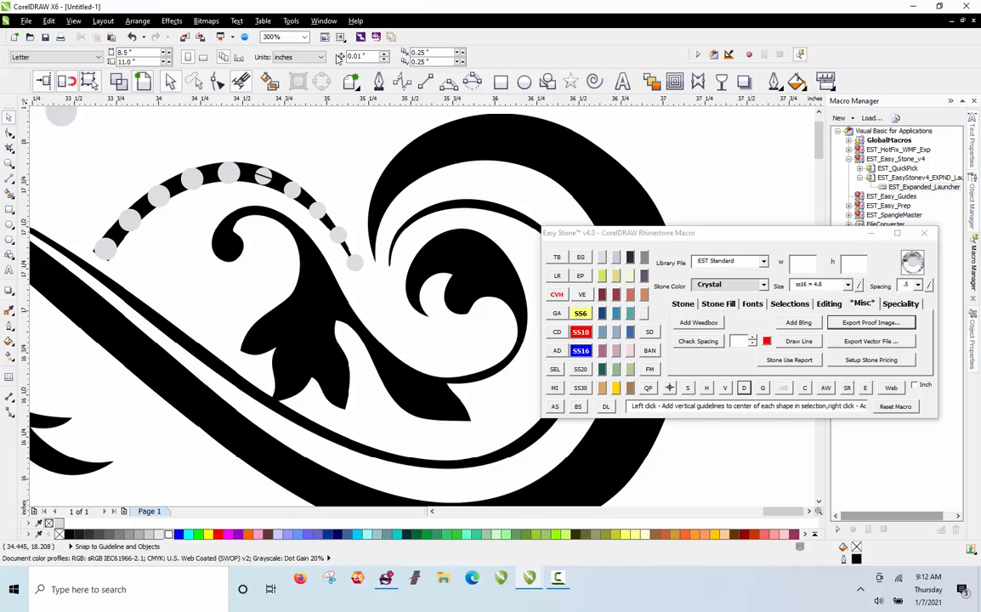
Step: Stack four duplicates of the ss10 stone in place at the arc's crest, undoing the trial moves off the arc
click(451, 85)
click(235, 171)
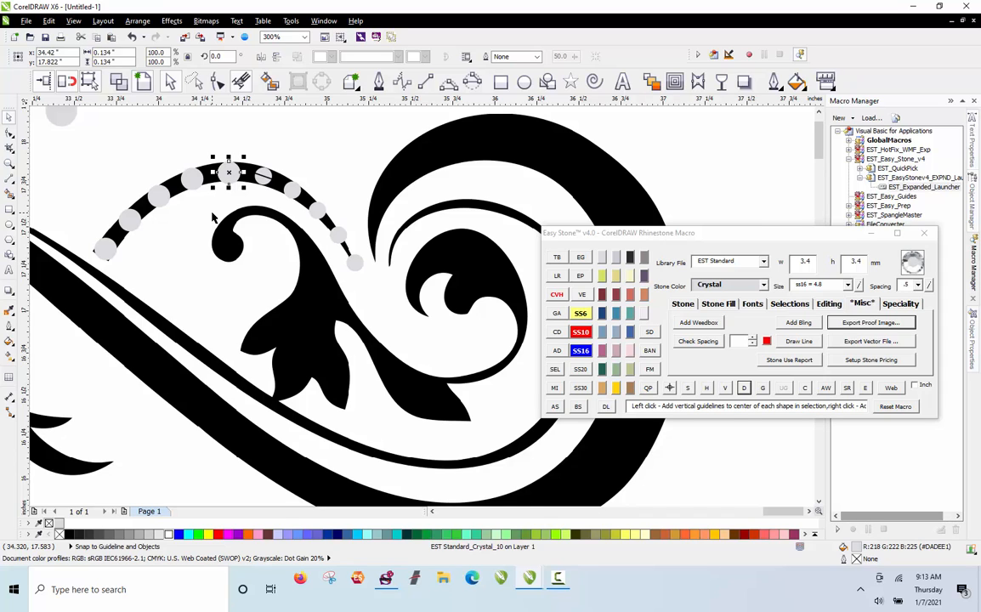
click(225, 170)
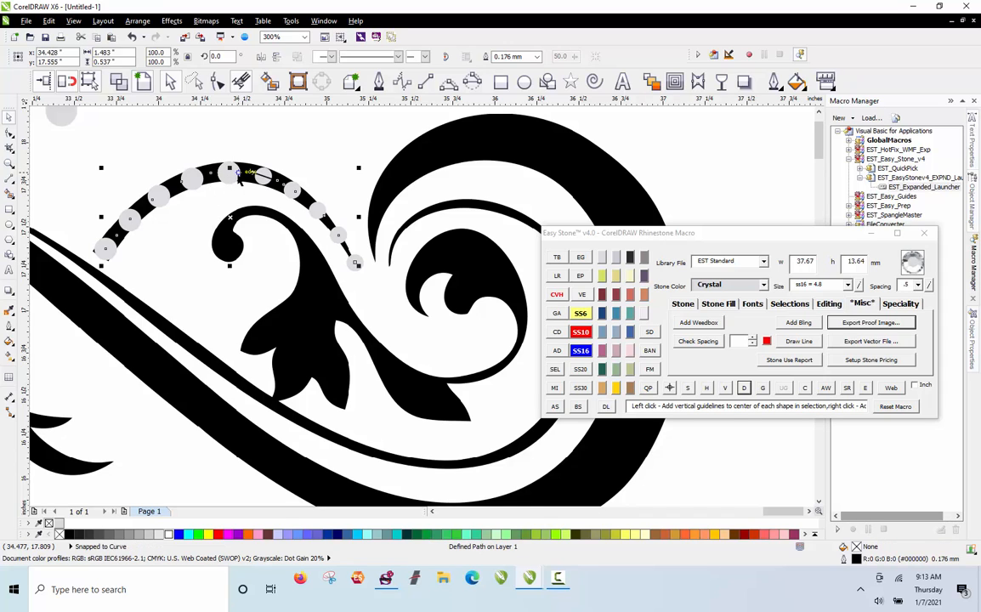
click(226, 165)
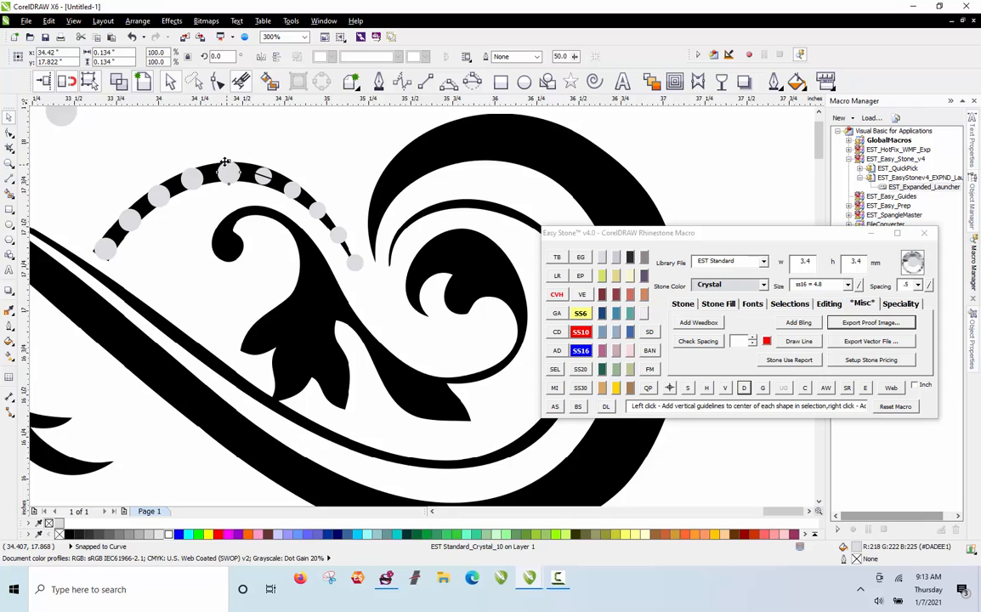
drag(226, 165, 212, 205)
key(ctrl+z)
key(ctrl+z)
key(ctrl+z)
key(ctrl+z)
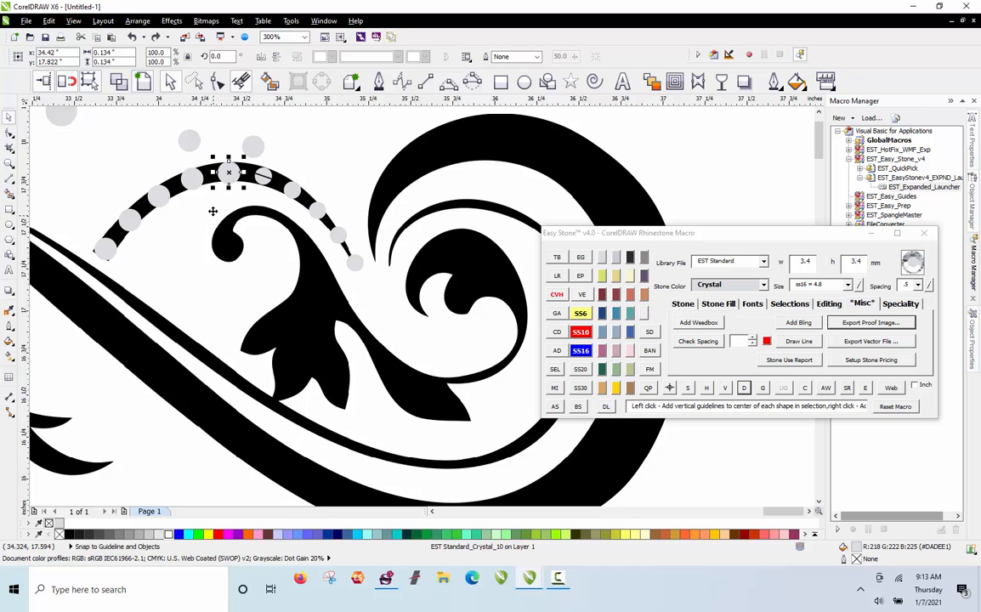
key(Escape)
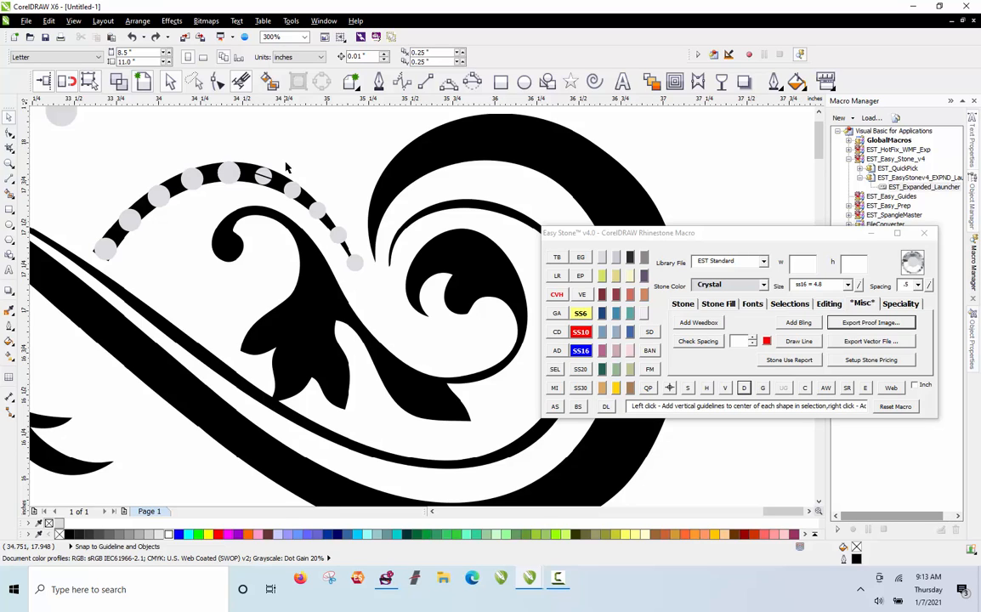
Step: Respace all the arc's stones, including the duplicates, along their path, and remove that path
click(280, 180)
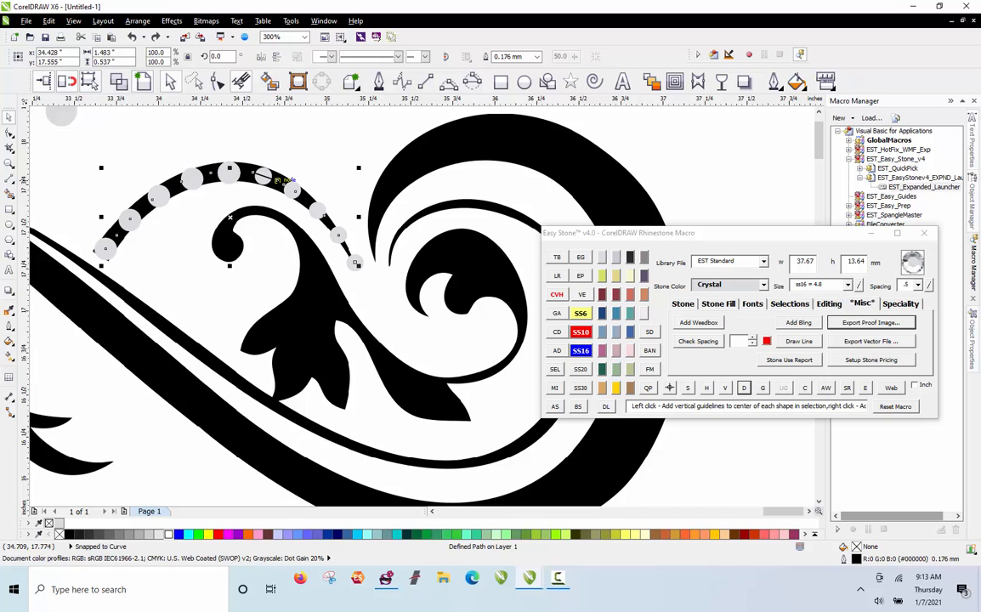
right_click(745, 388)
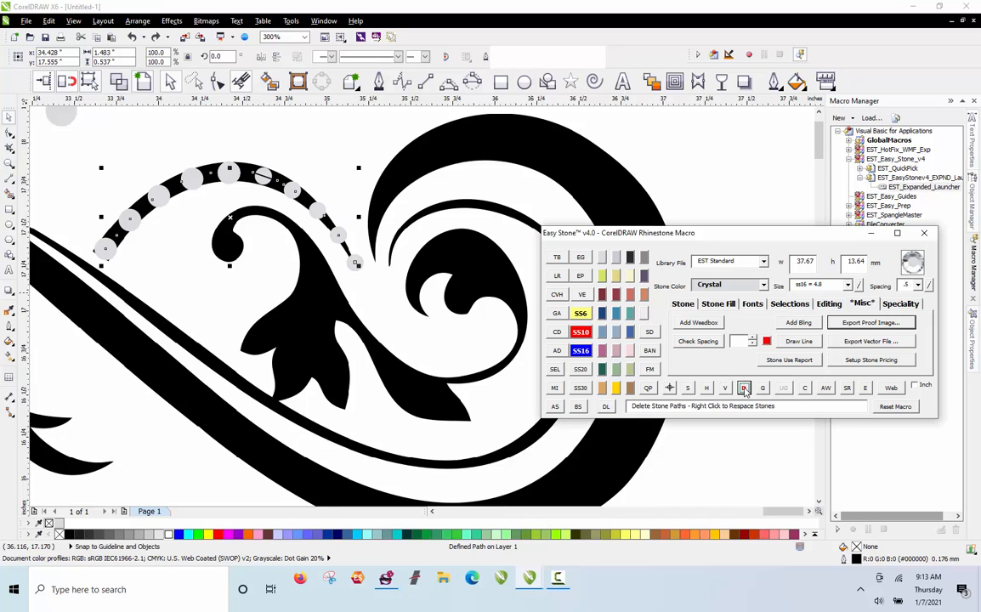
click(326, 141)
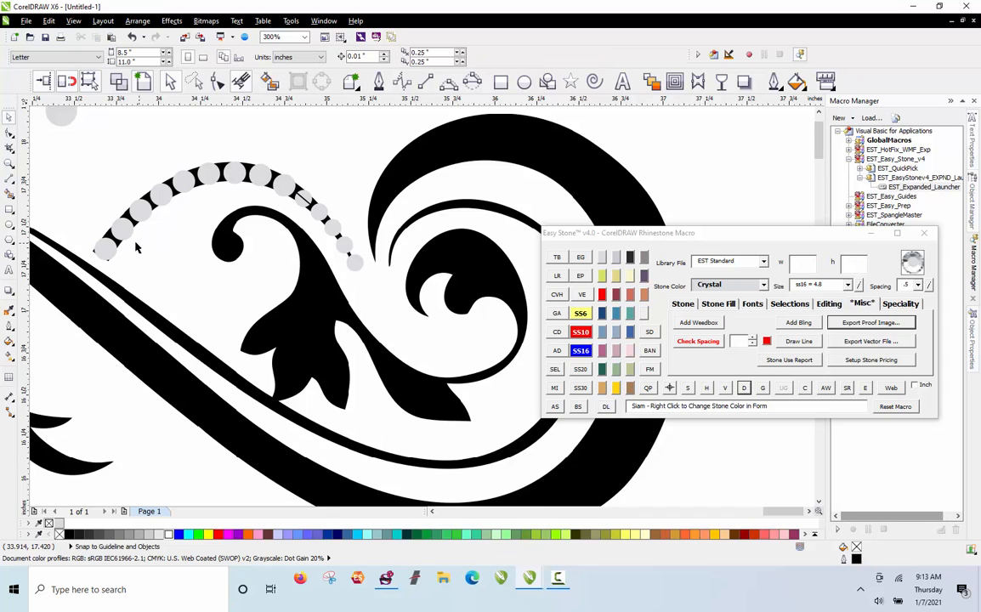
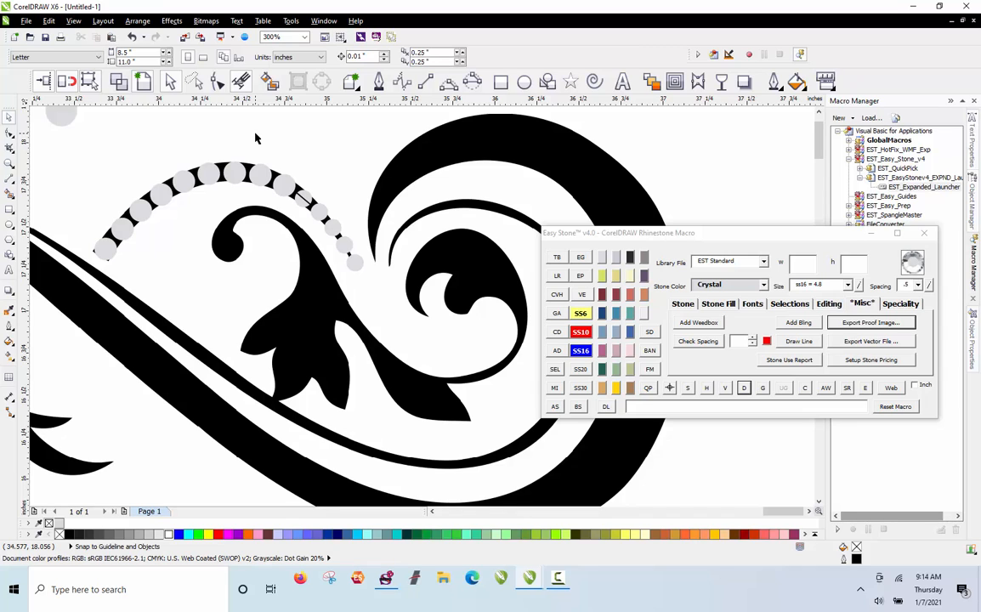
click(277, 187)
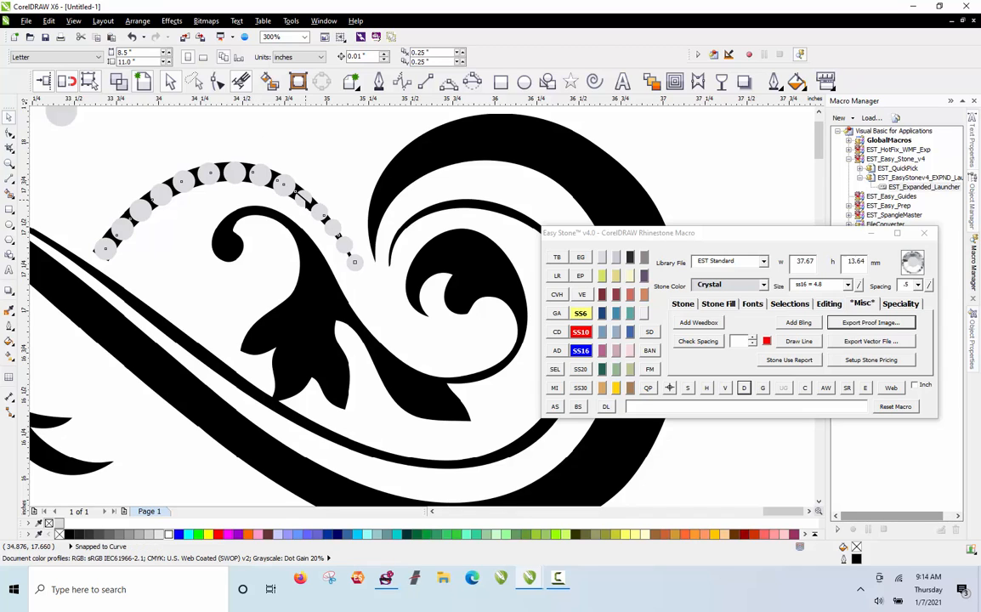
click(304, 198)
key(Escape)
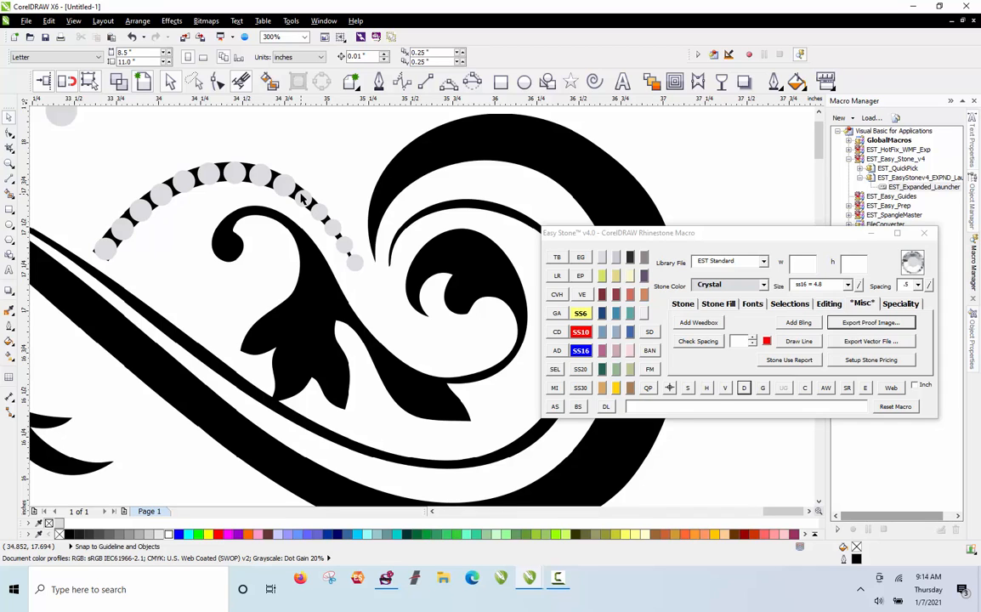
Step: Place a copy of an arc ss10 stone and the spare ss16 stone above the crest of the long main stem
scroll(305, 199, down, 2)
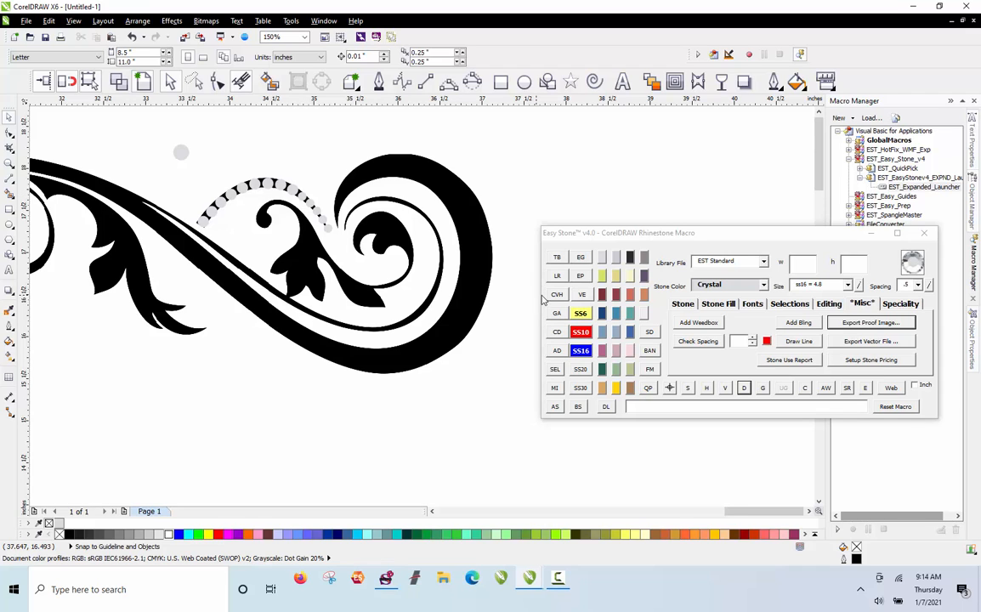
scroll(394, 233, down, 2)
scroll(214, 227, up, 2)
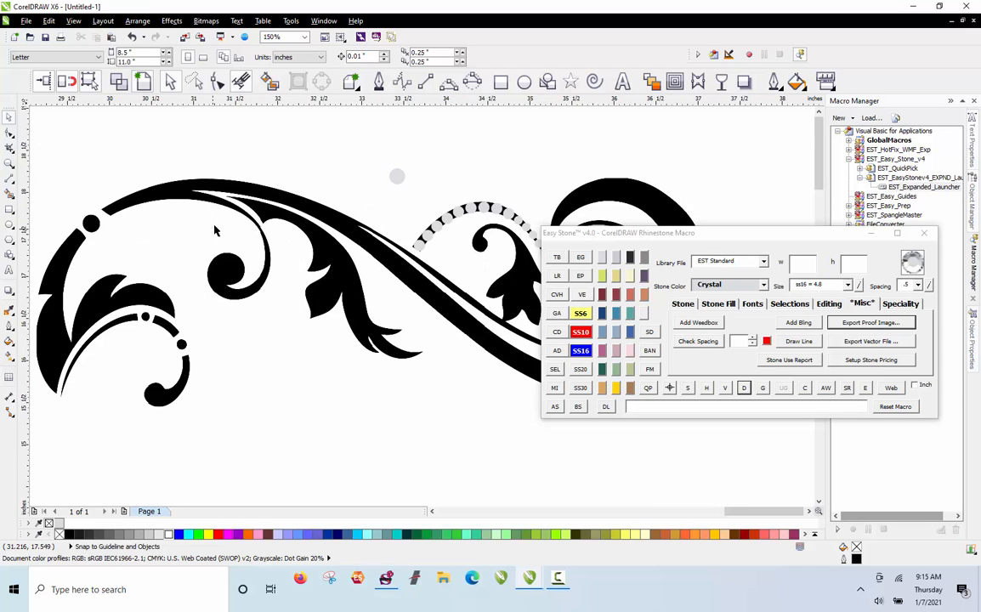
scroll(182, 219, down, 2)
scroll(165, 204, up, 2)
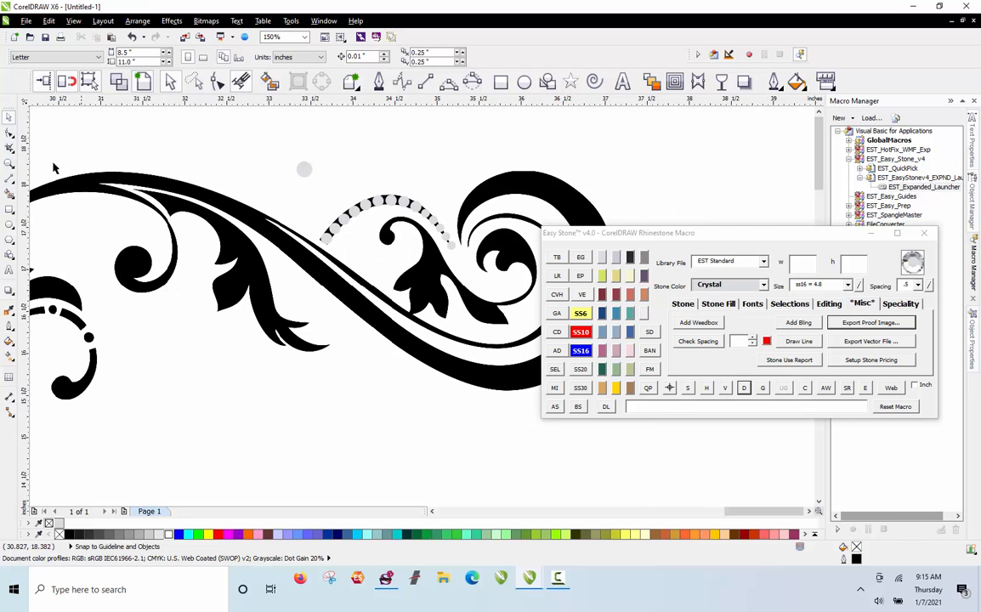
scroll(159, 194, up, 2)
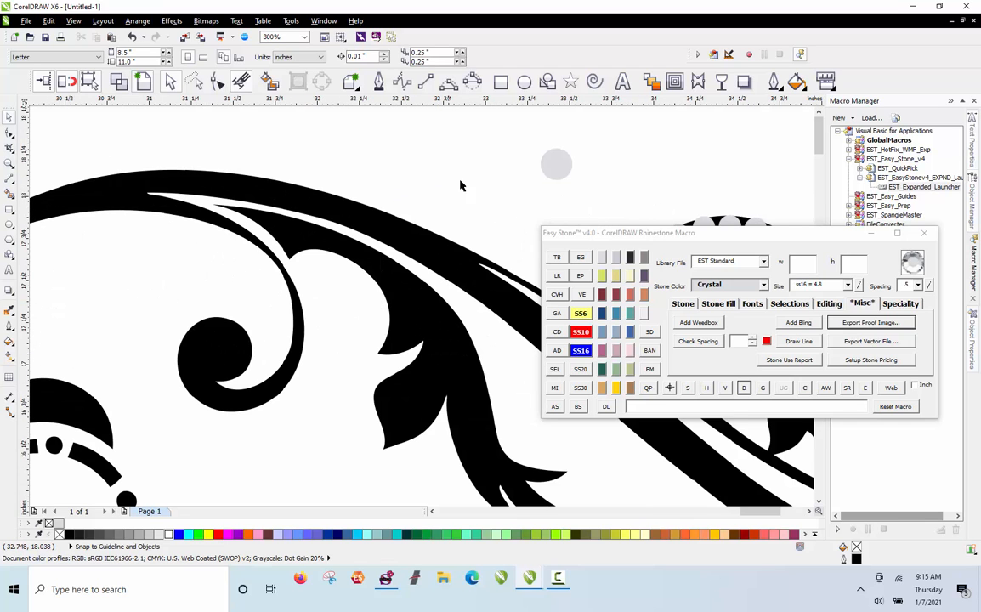
click(566, 170)
scroll(487, 180, down, 1)
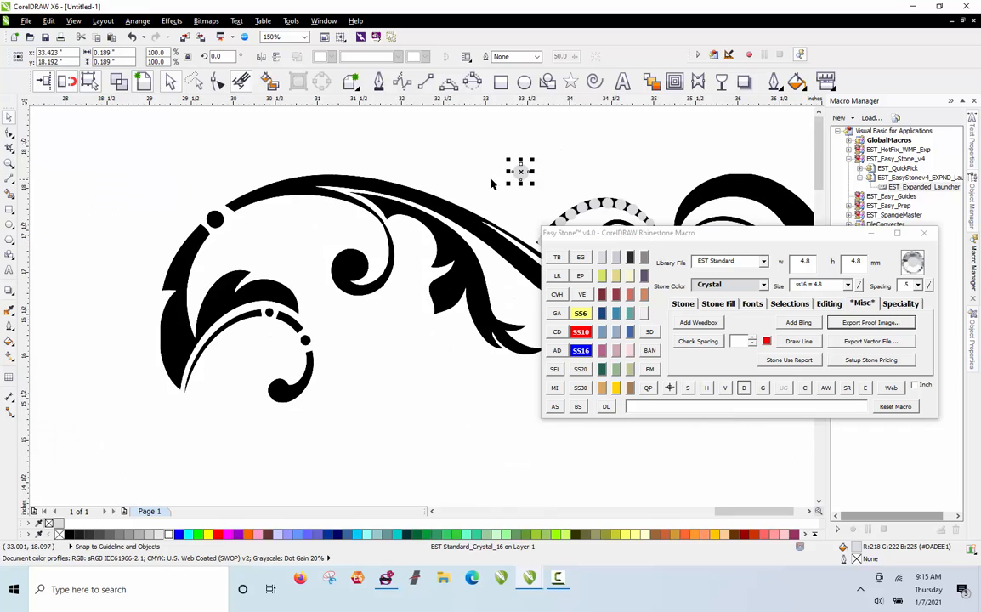
click(617, 184)
drag(593, 204, 324, 160)
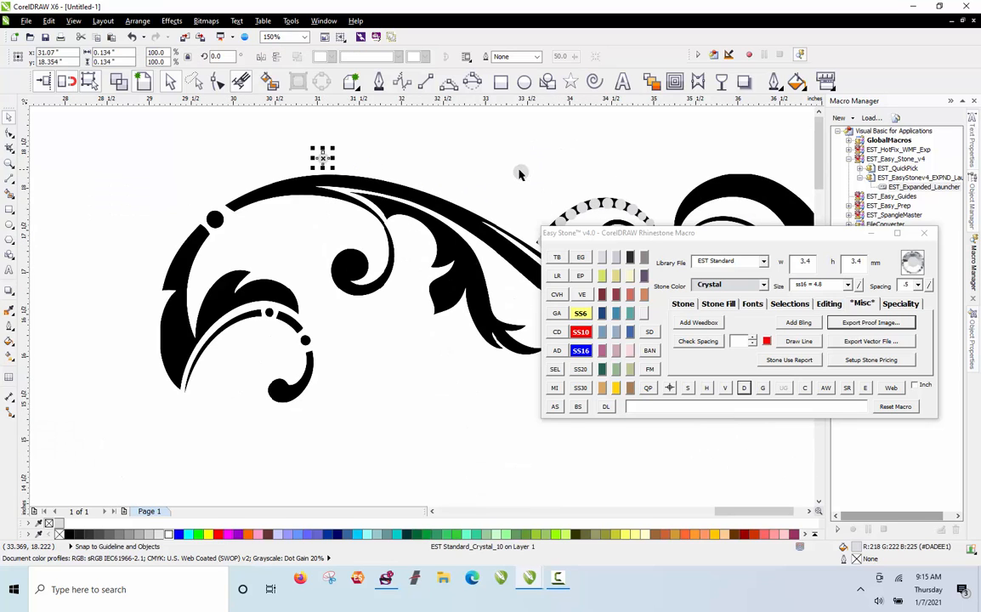
drag(521, 172, 361, 158)
scroll(355, 159, up, 2)
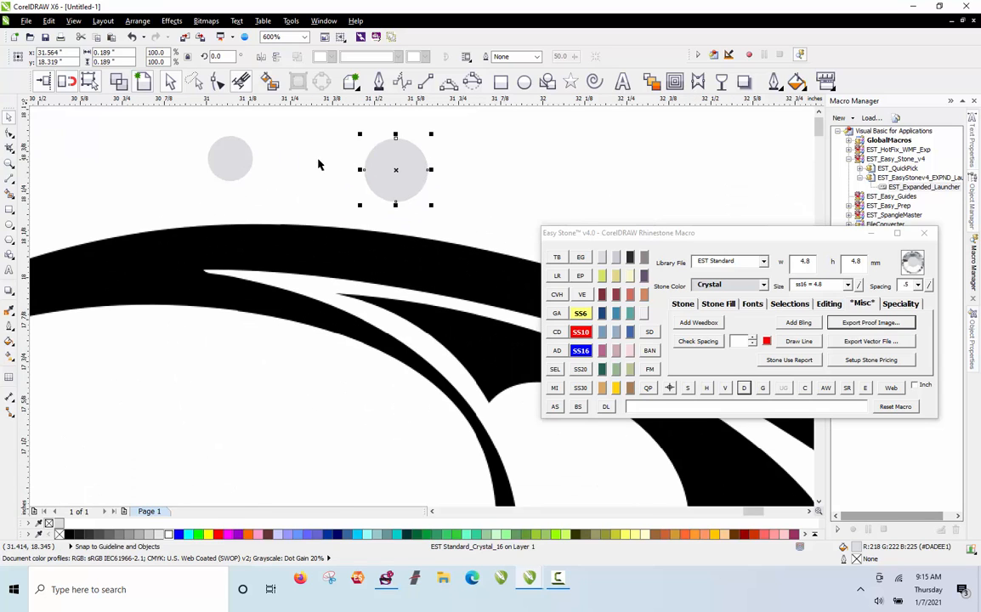
Step: Move the loose ss10 stone onto the crest of the main stem, at about X 31.06 in, Y 18.10 in
drag(240, 166, 236, 254)
scroll(187, 173, down, 1)
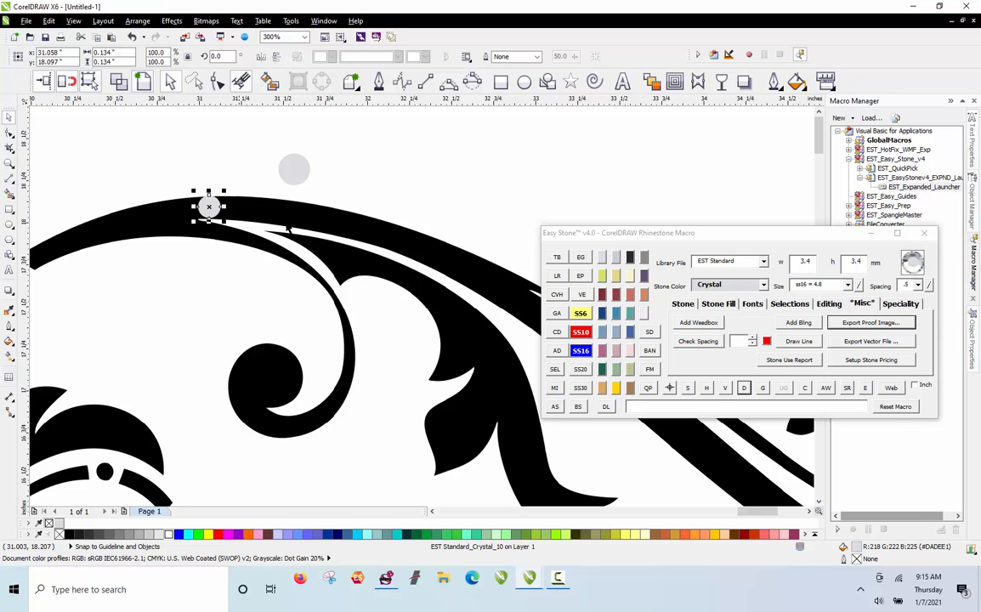
scroll(138, 200, down, 1)
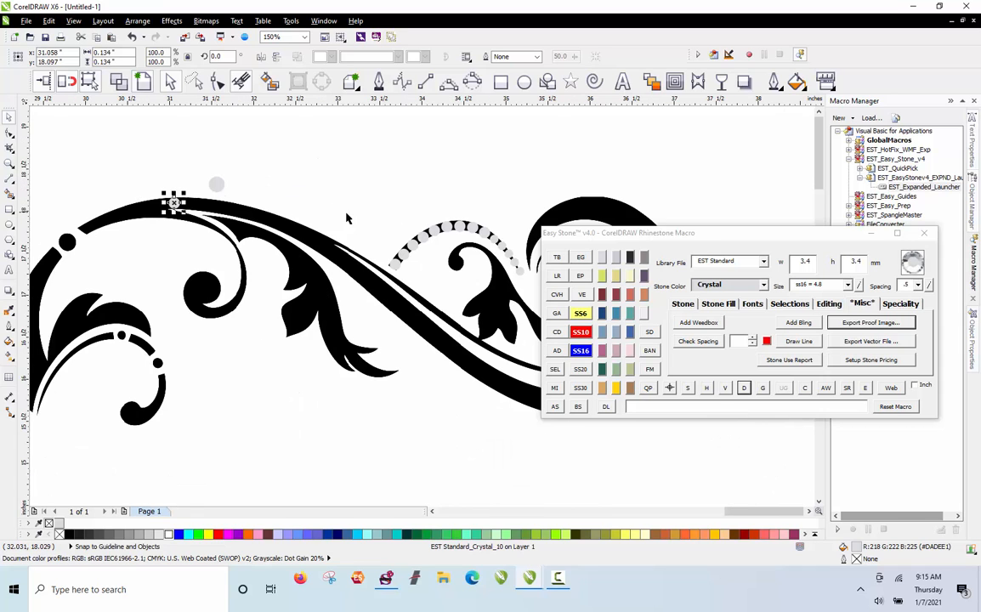
Step: Place five copies of the crest's ss10 stone one by one along the upper edge of the main stem
scroll(352, 214, up, 1)
scroll(353, 214, down, 1)
scroll(196, 198, up, 1)
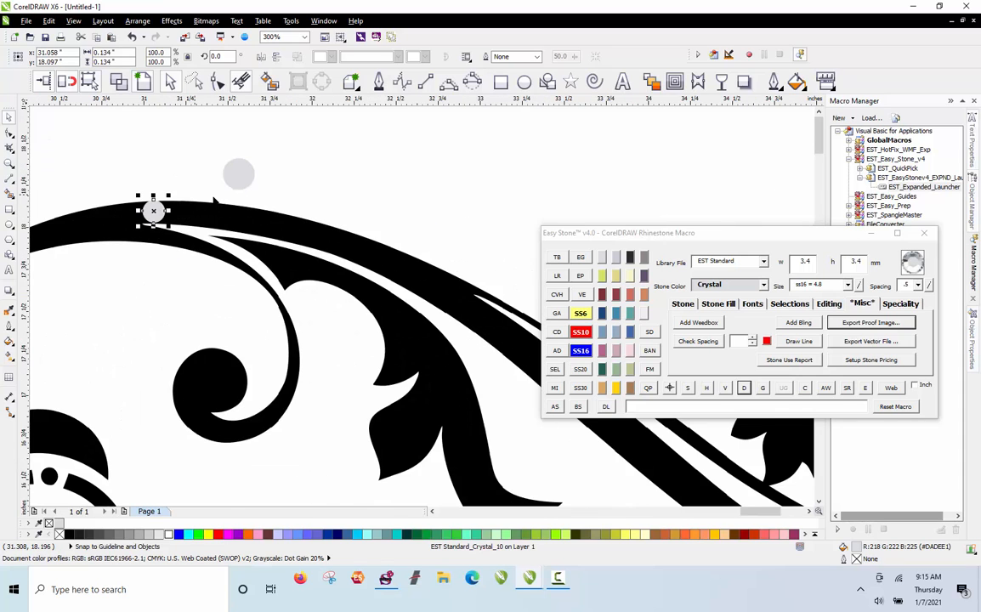
scroll(196, 182, up, 1)
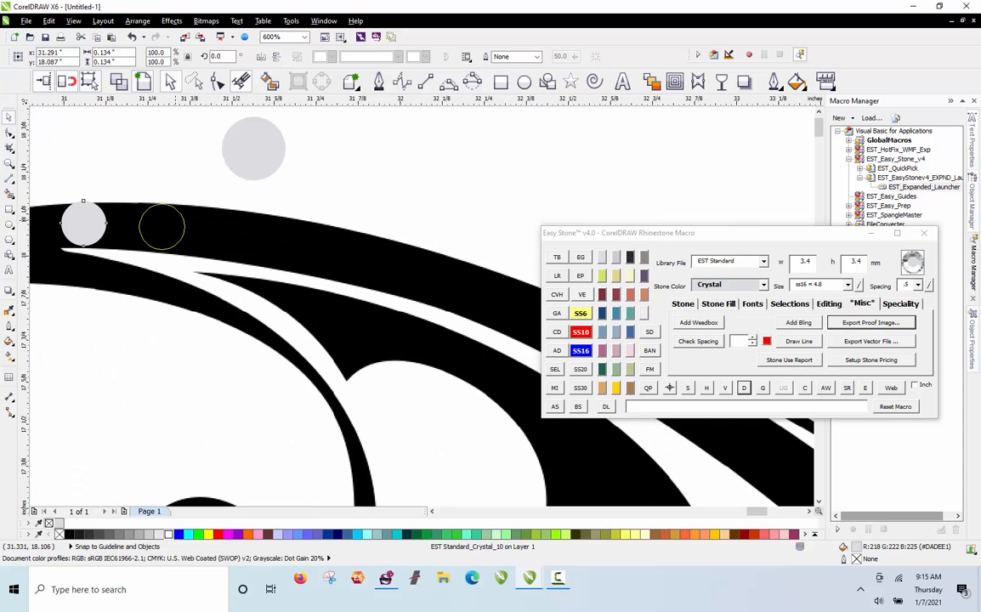
click(161, 226)
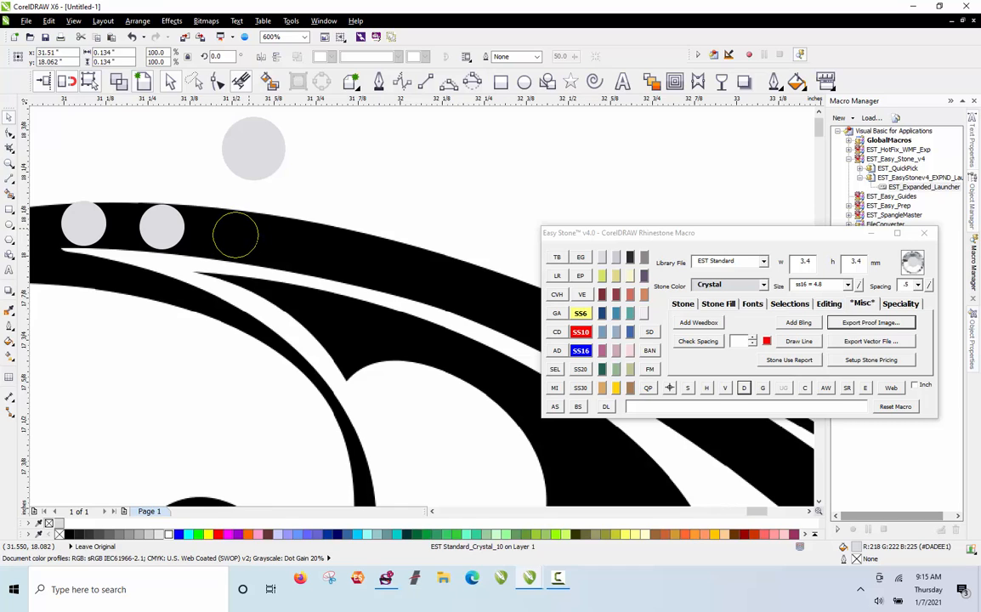
click(235, 234)
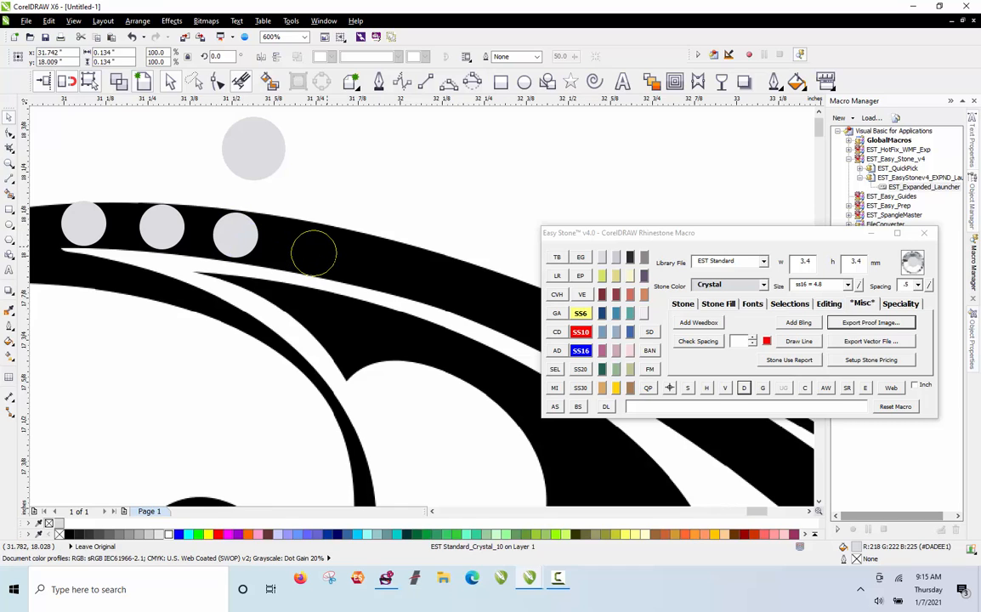
click(402, 272)
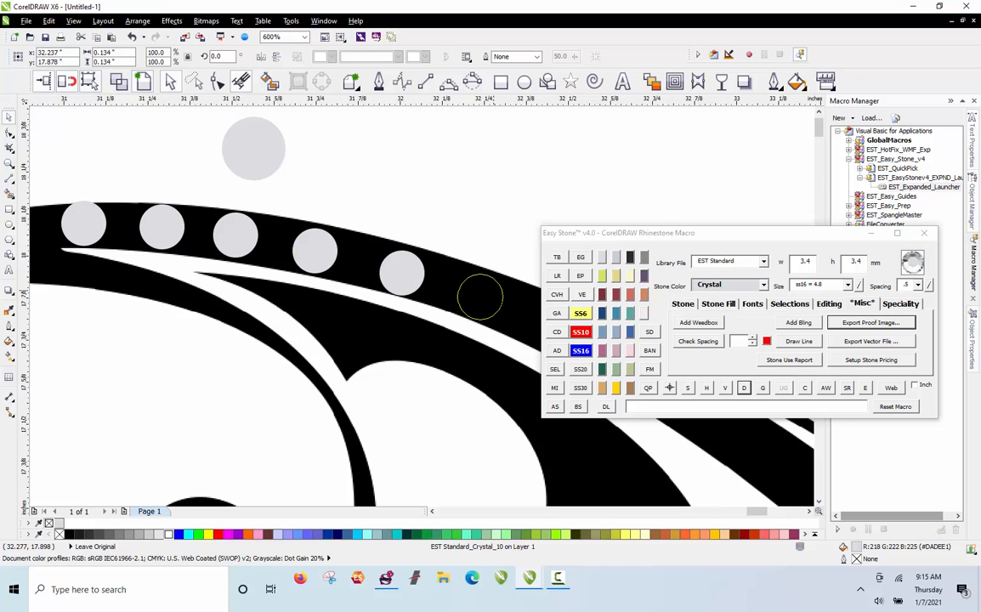
click(477, 298)
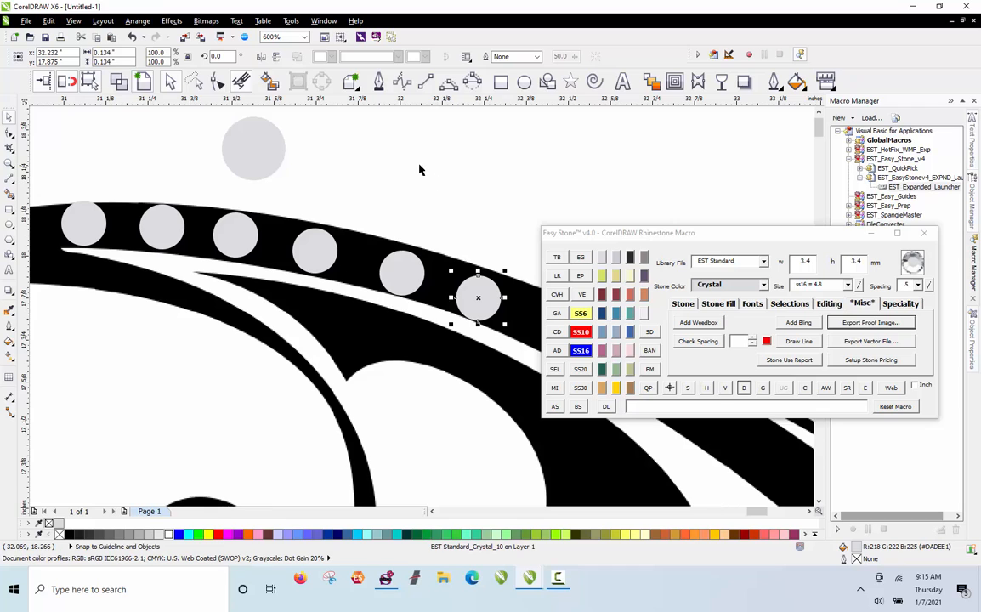
scroll(224, 188, down, 2)
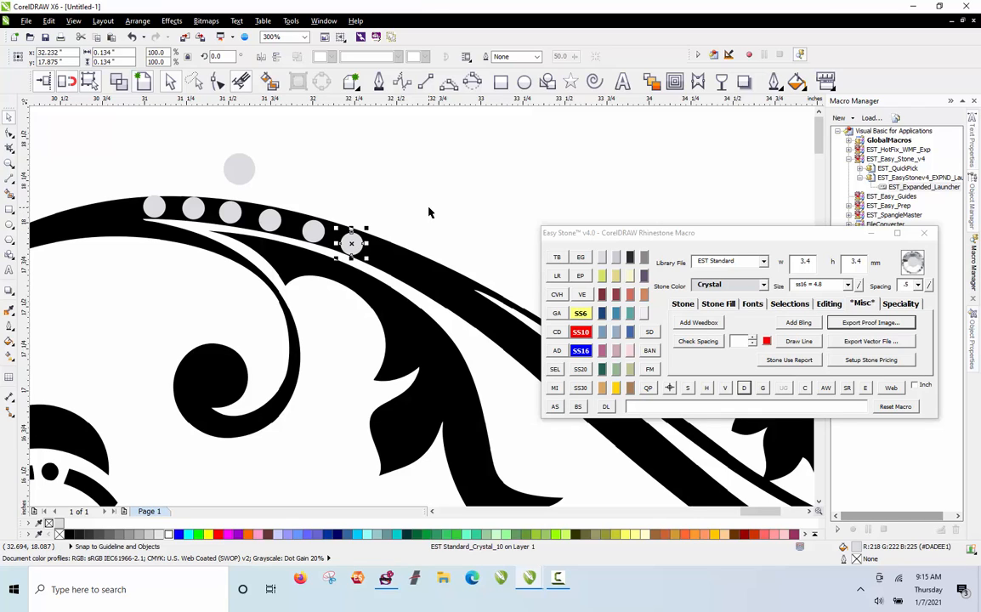
scroll(41, 155, down, 2)
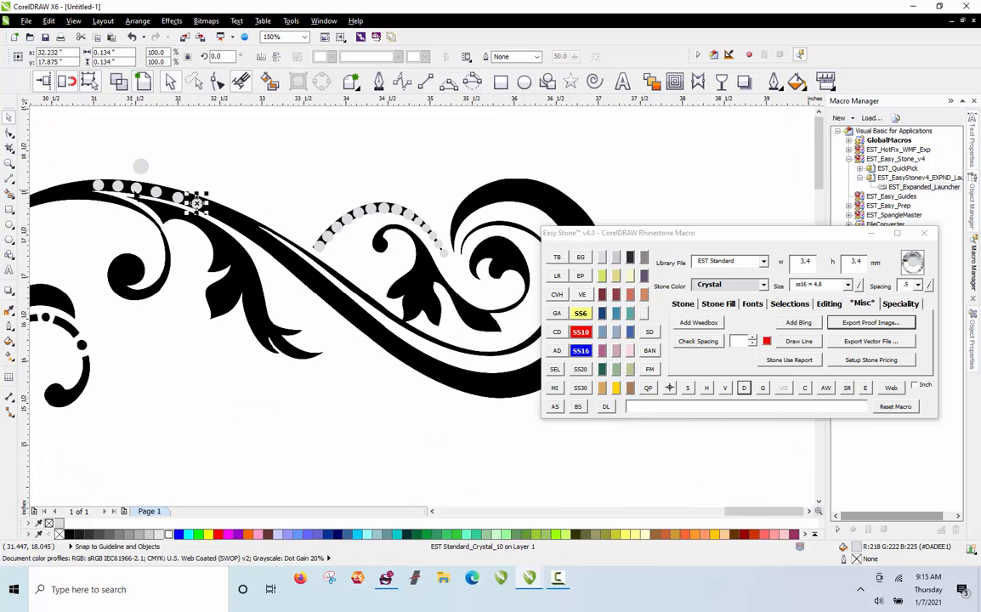
scroll(299, 210, up, 2)
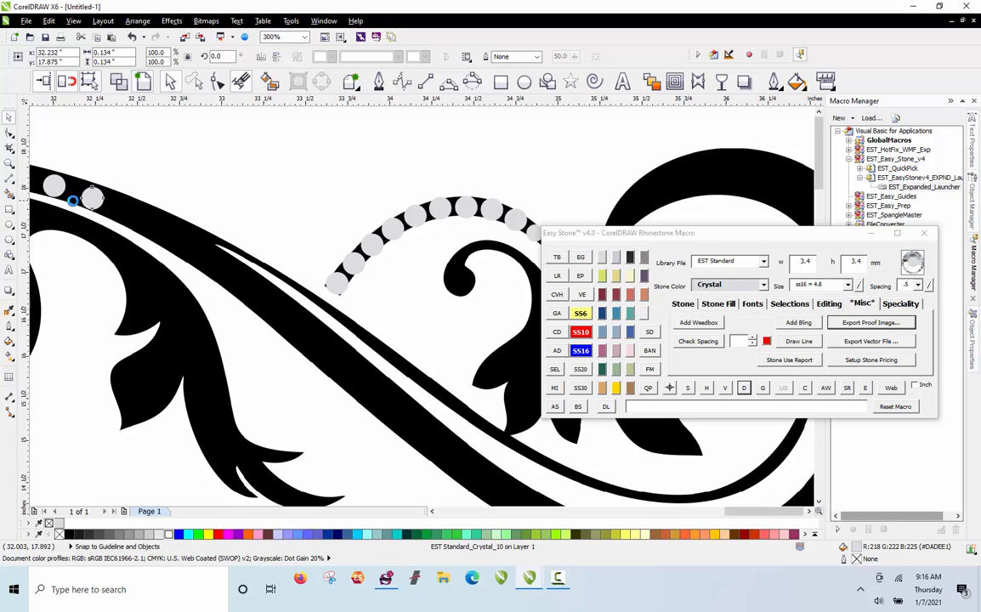
scroll(128, 187, down, 2)
scroll(34, 188, up, 1)
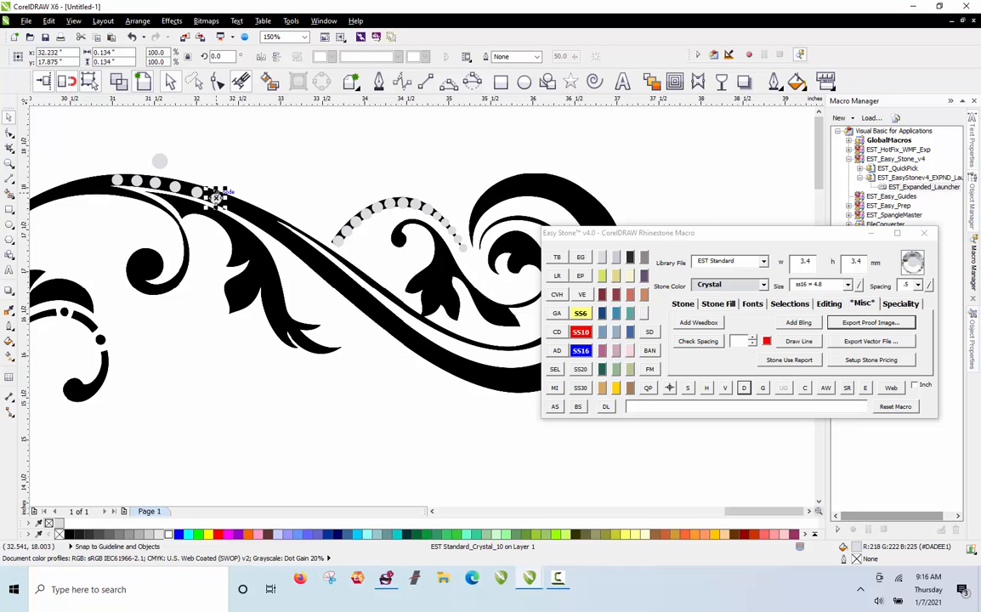
scroll(217, 197, down, 1)
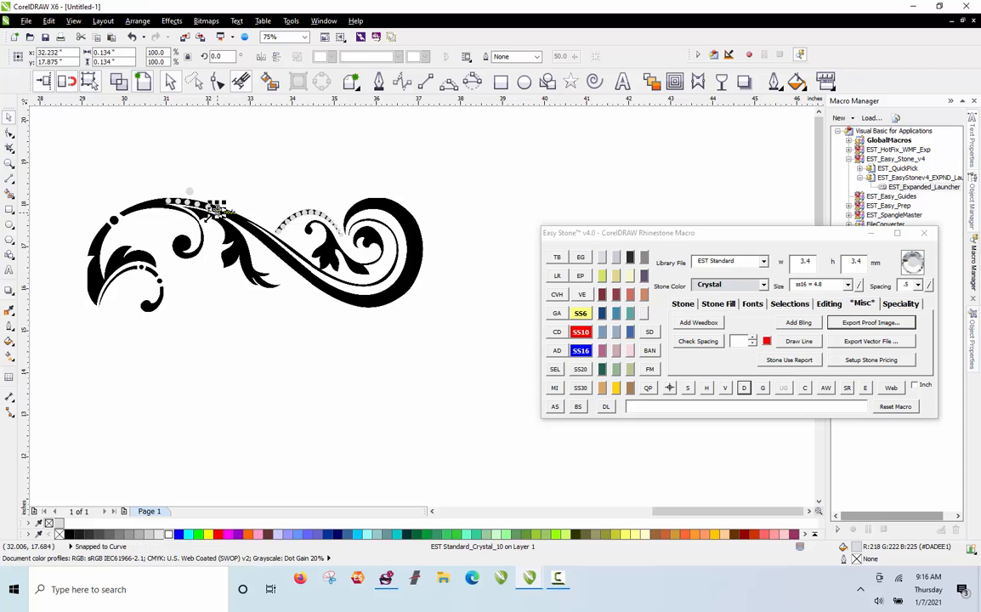
Step: Delete the copied ss10 stones from the main stem, keeping only the first one at the crest
scroll(157, 189, up, 4)
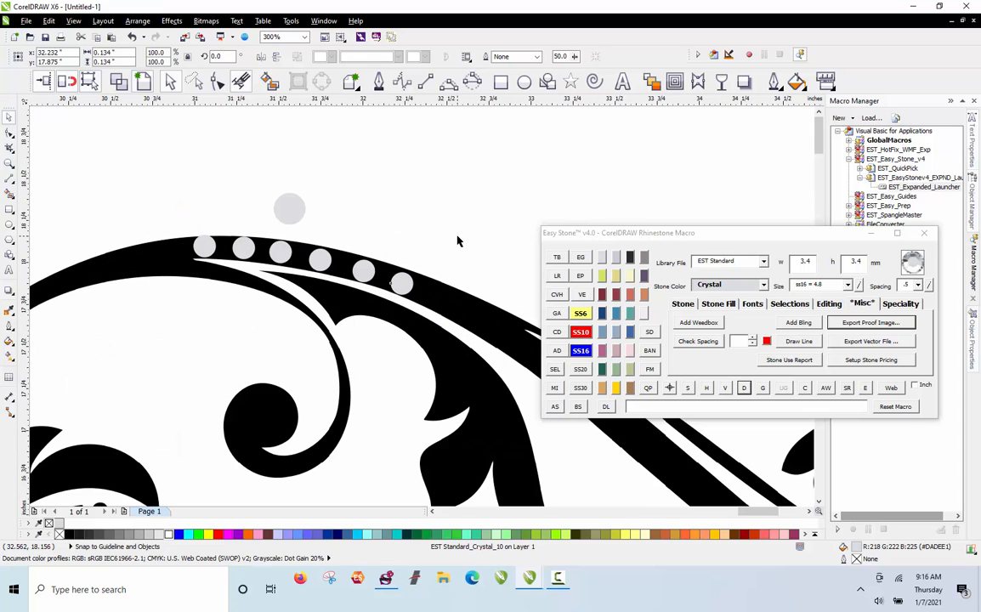
drag(449, 227, 253, 313)
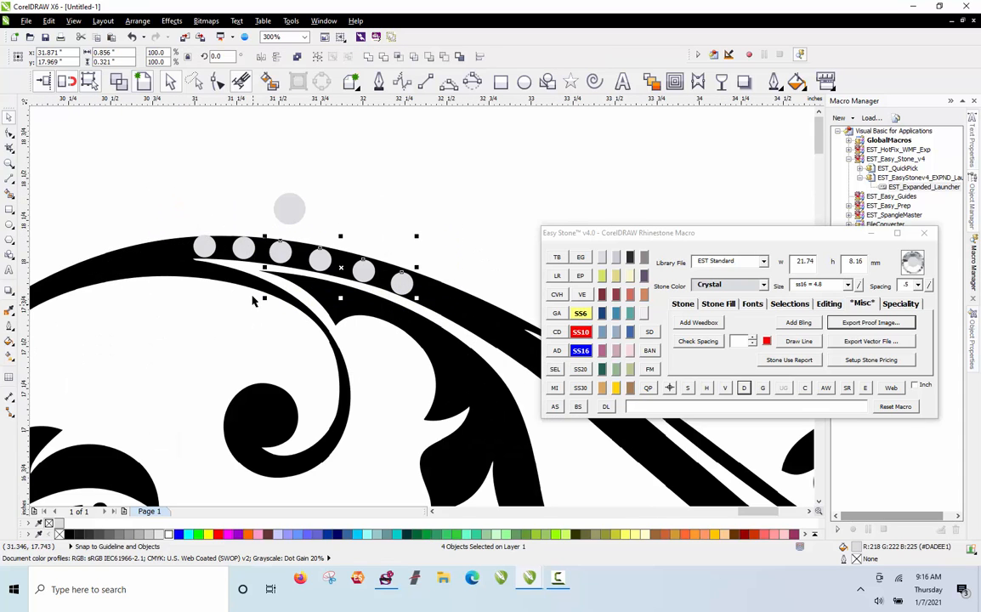
key(Delete)
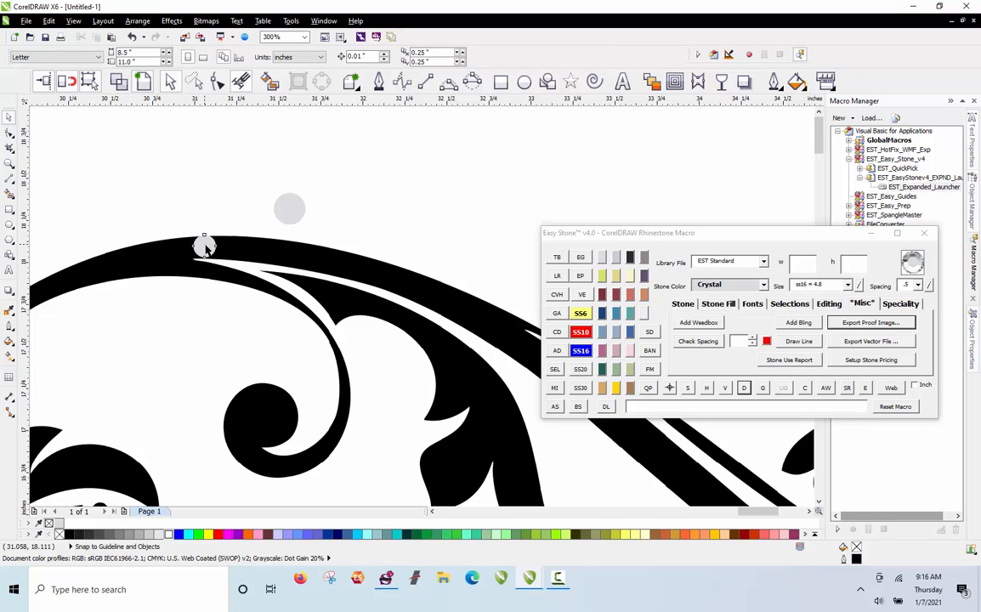
Step: Copy the crest's ss10 stone down the main stem to about X 32.86 in, Y 17.55 in, and undo a trial stone fill between the two
drag(204, 244, 507, 338)
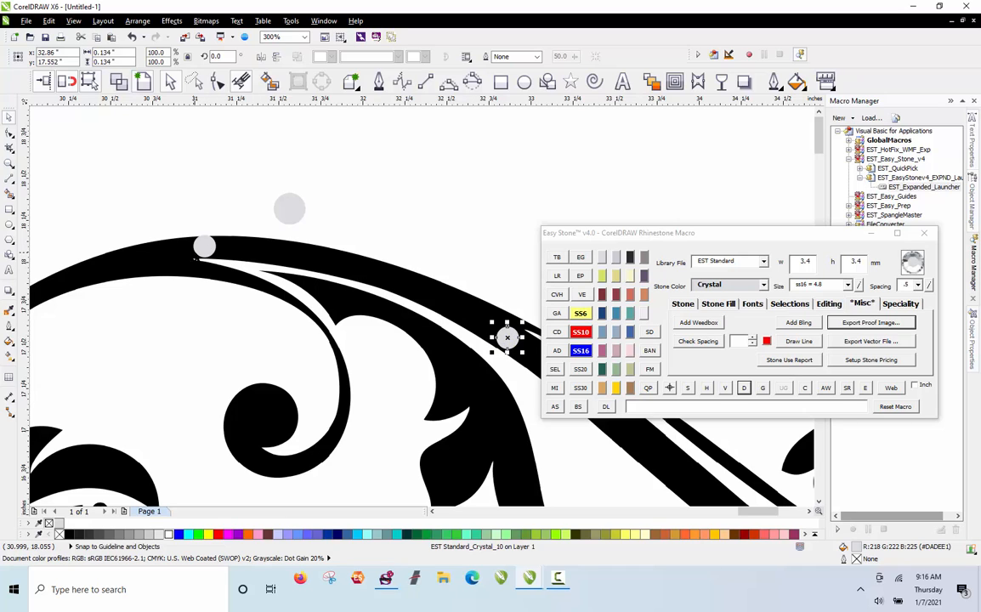
shift+click(200, 250)
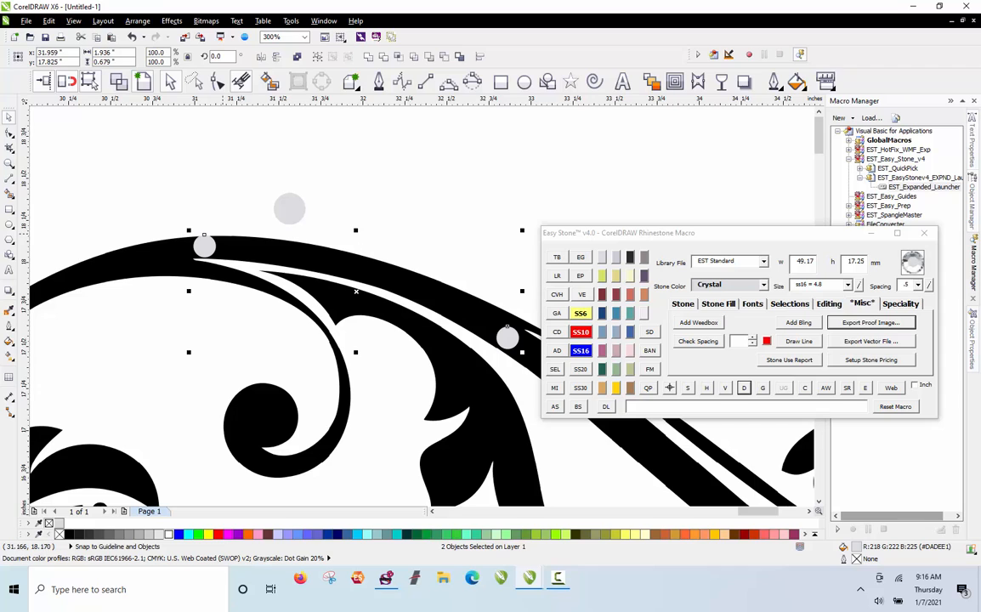
click(554, 407)
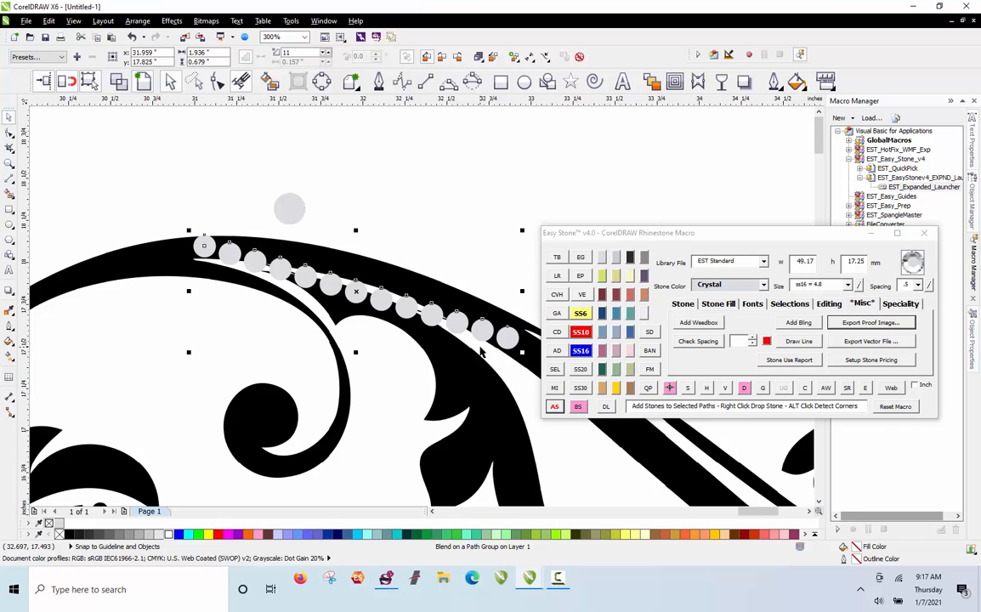
drag(482, 341, 395, 200)
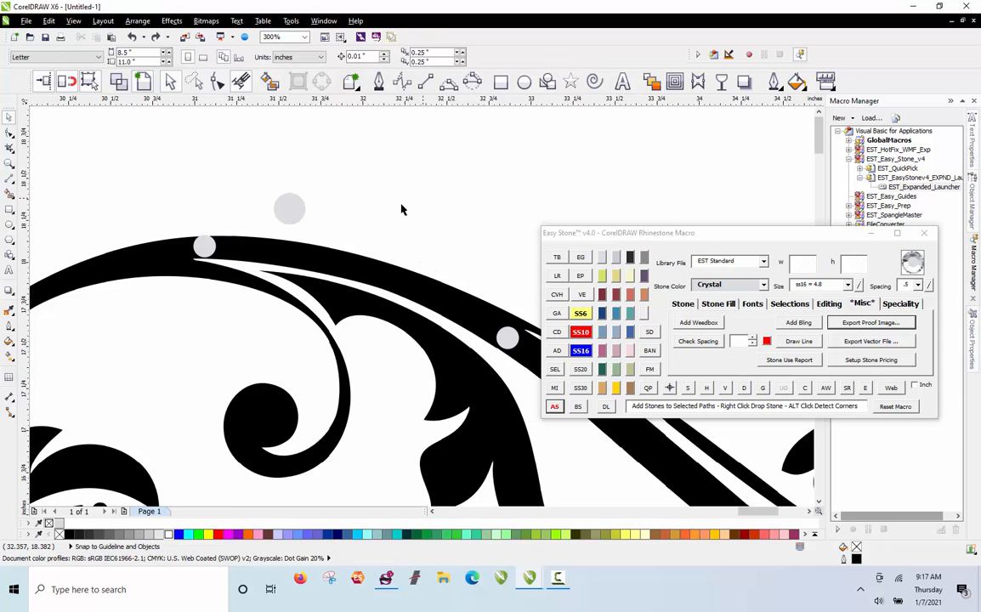
Step: Fill the gap between the crest stone and its lower copy with ss10 stones blended along a path
click(207, 245)
shift+click(507, 339)
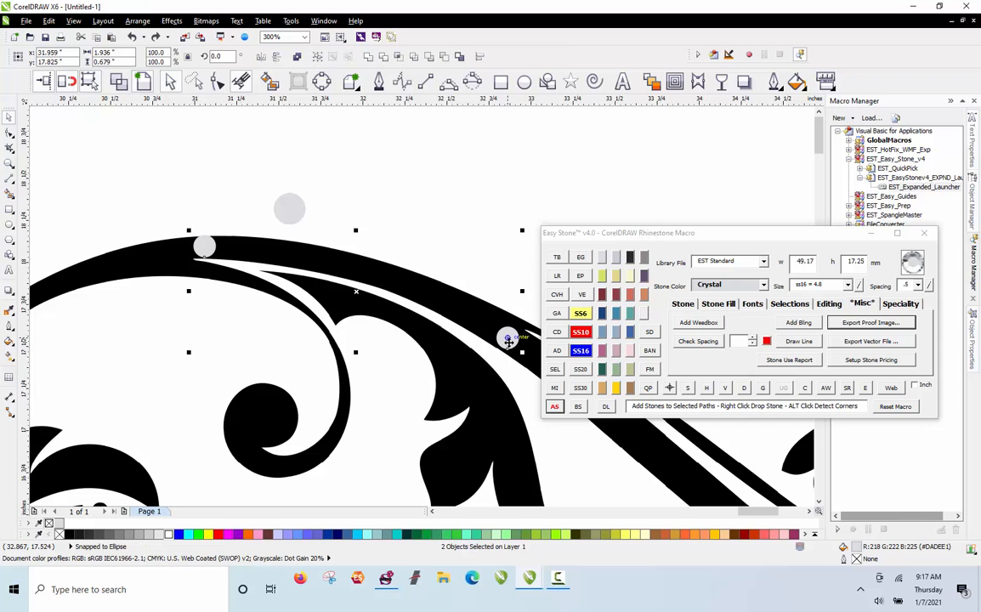
click(554, 407)
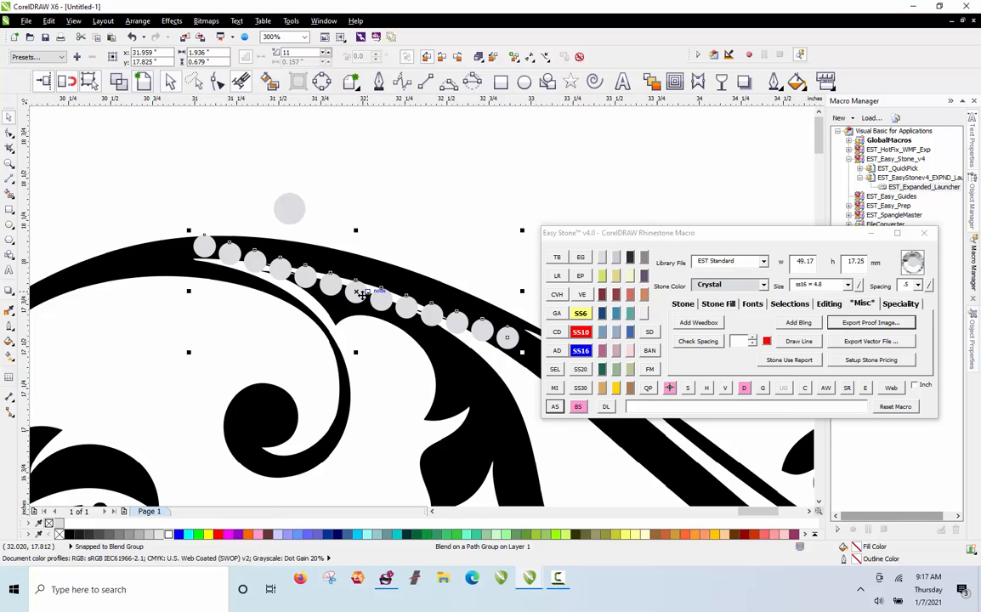
Step: Switch to wireframe view and bend the straight stone path into a curve that follows the main stem
scroll(361, 293, up, 2)
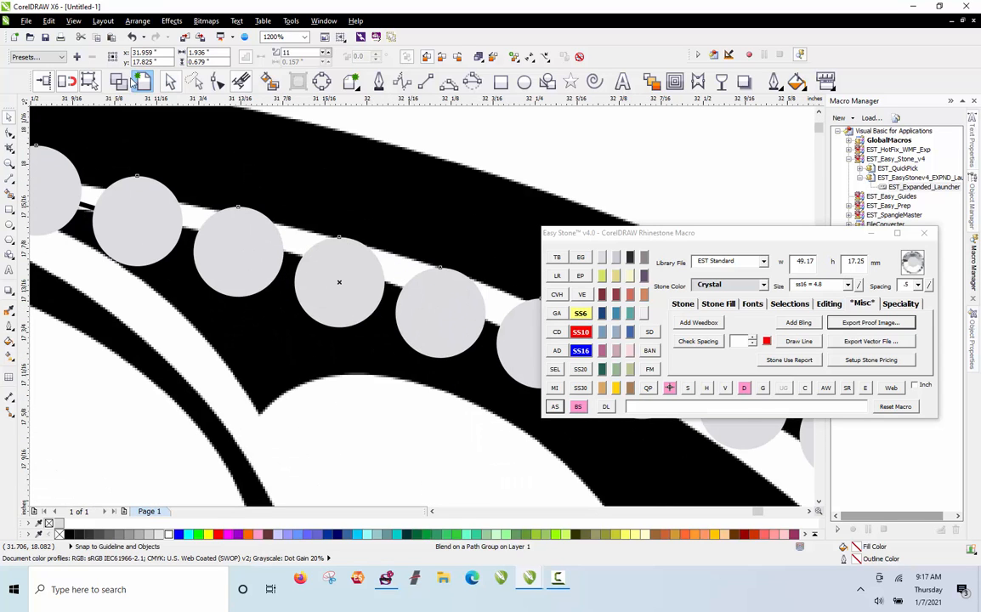
click(119, 80)
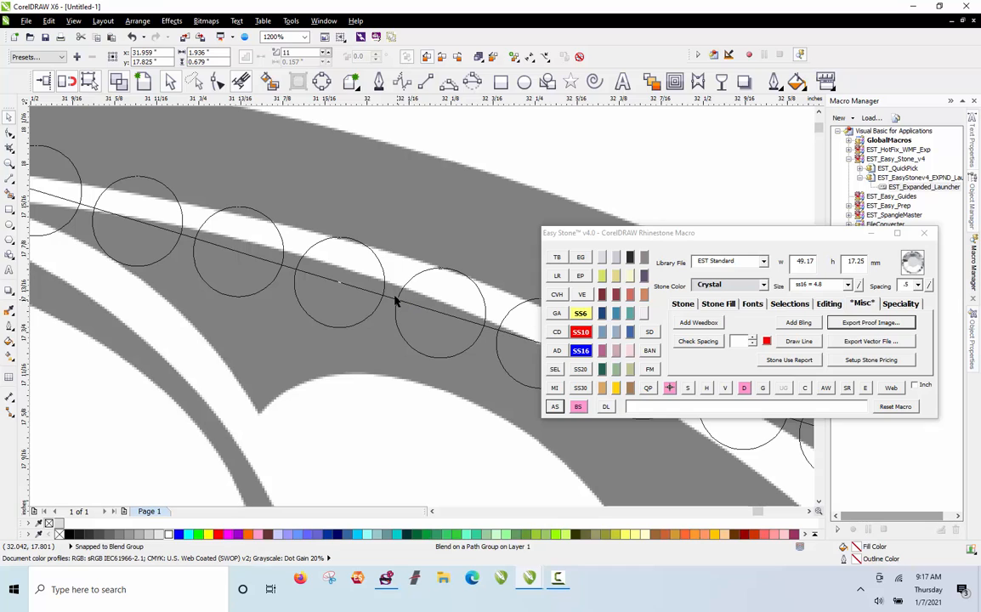
key(F10)
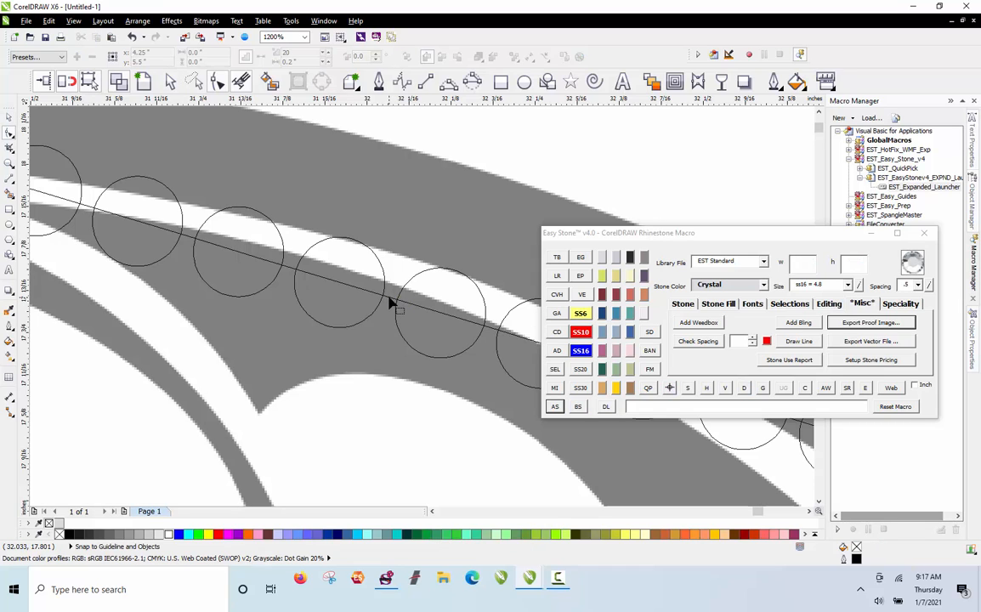
click(387, 299)
drag(388, 299, 401, 220)
scroll(212, 155, down, 2)
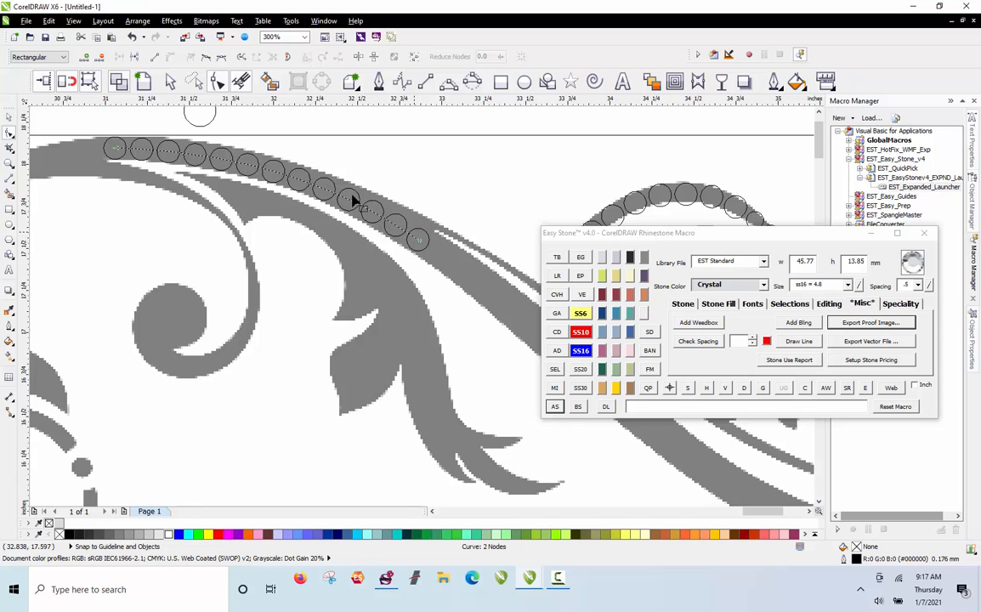
Step: Return to the full-colour view and delete the path of the bent stone row, keeping its stones
click(141, 79)
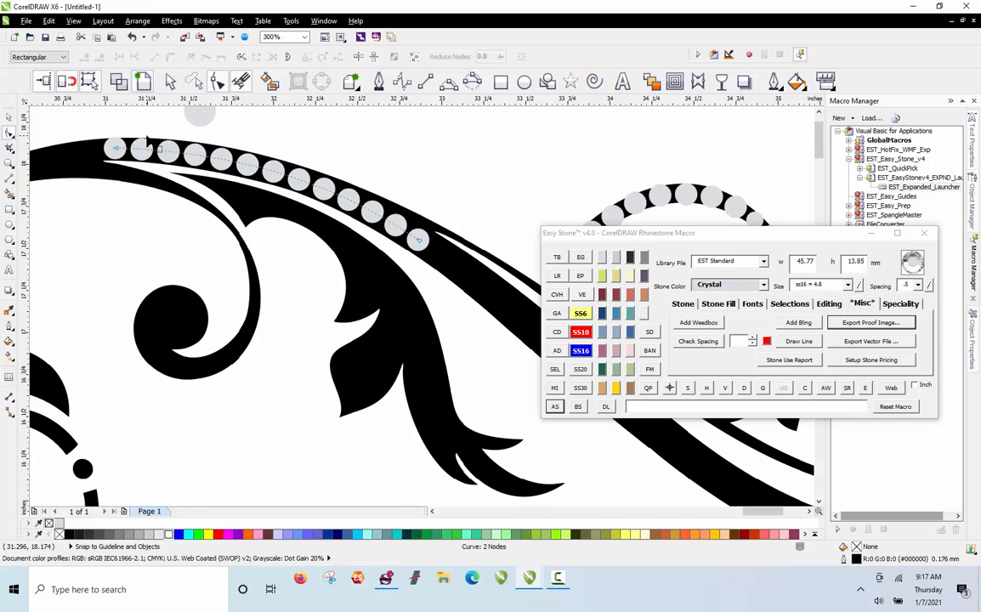
key(space)
click(348, 150)
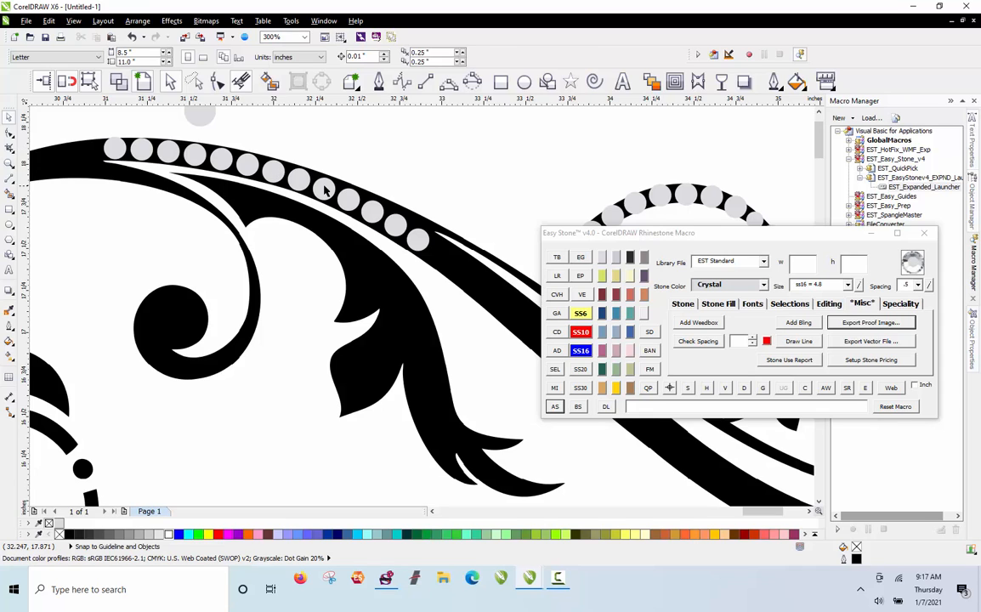
click(324, 190)
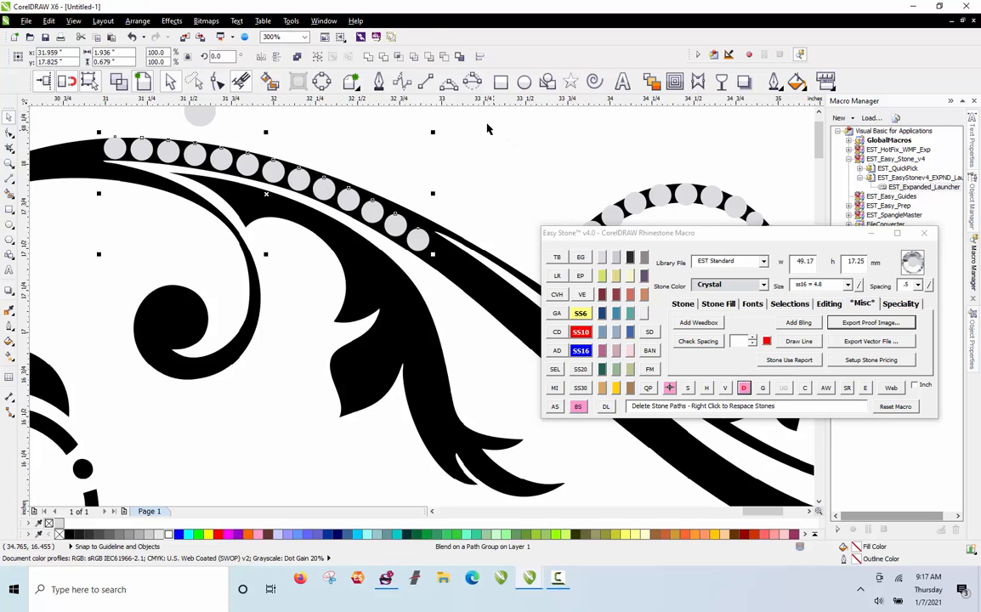
click(204, 185)
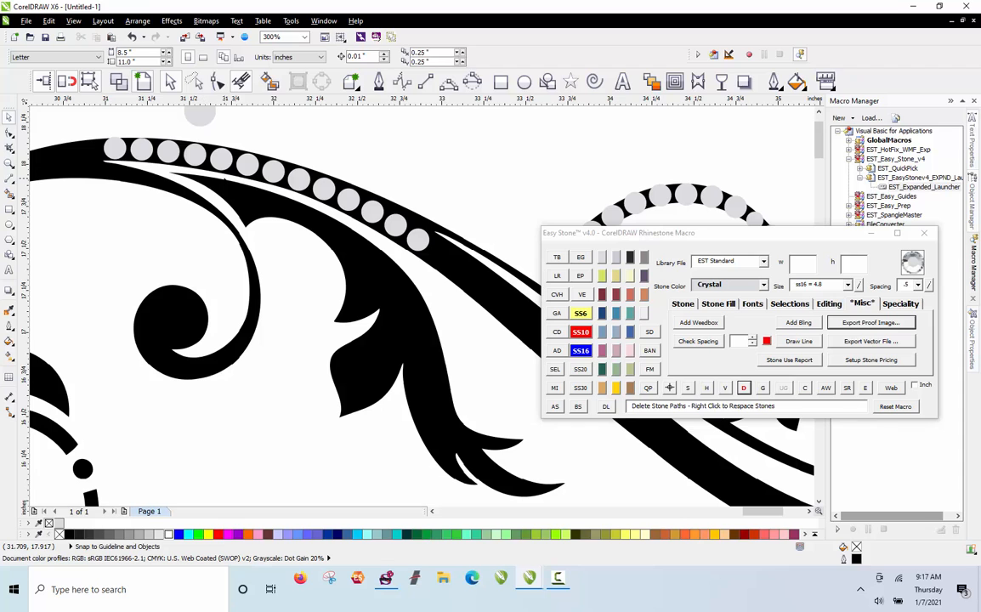
Step: Copy the row's last ss10 stone down the main stem to about X 34.79 in, Y 16.02 in, and blend ss10 stones between the two
scroll(199, 116, down, 2)
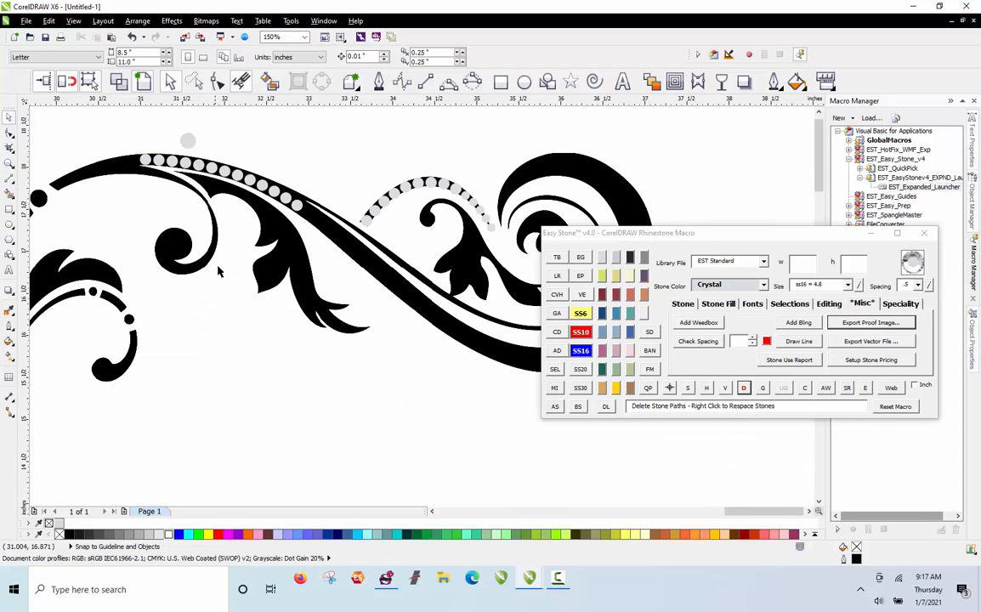
scroll(218, 271, down, 1)
scroll(424, 260, up, 1)
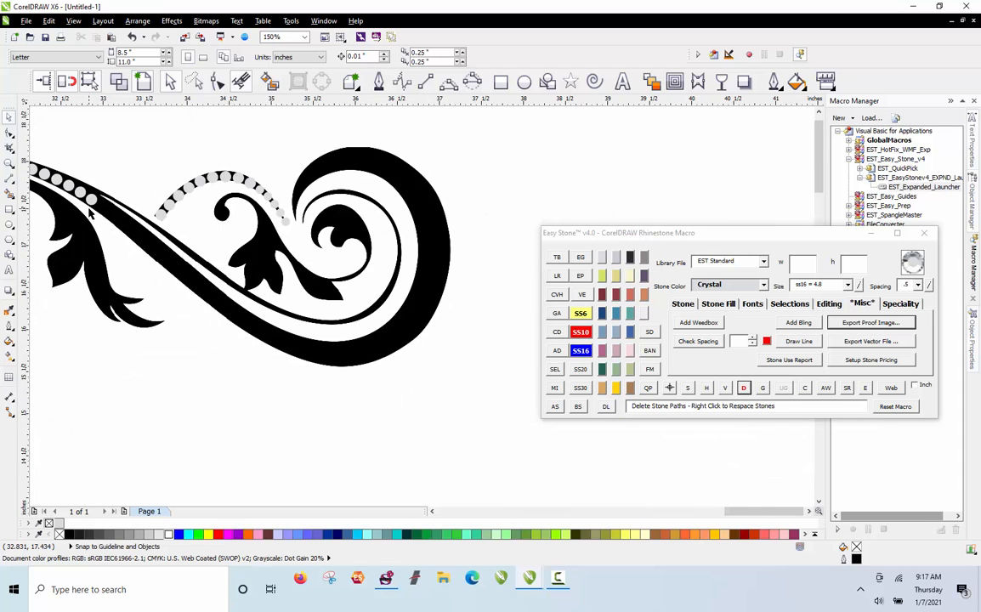
scroll(90, 214, up, 1)
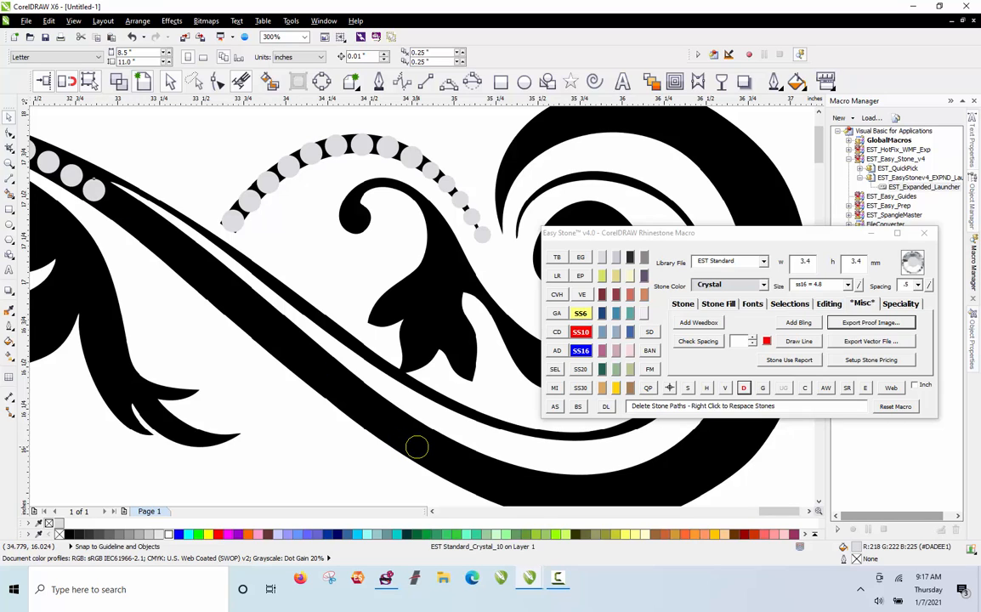
click(416, 446)
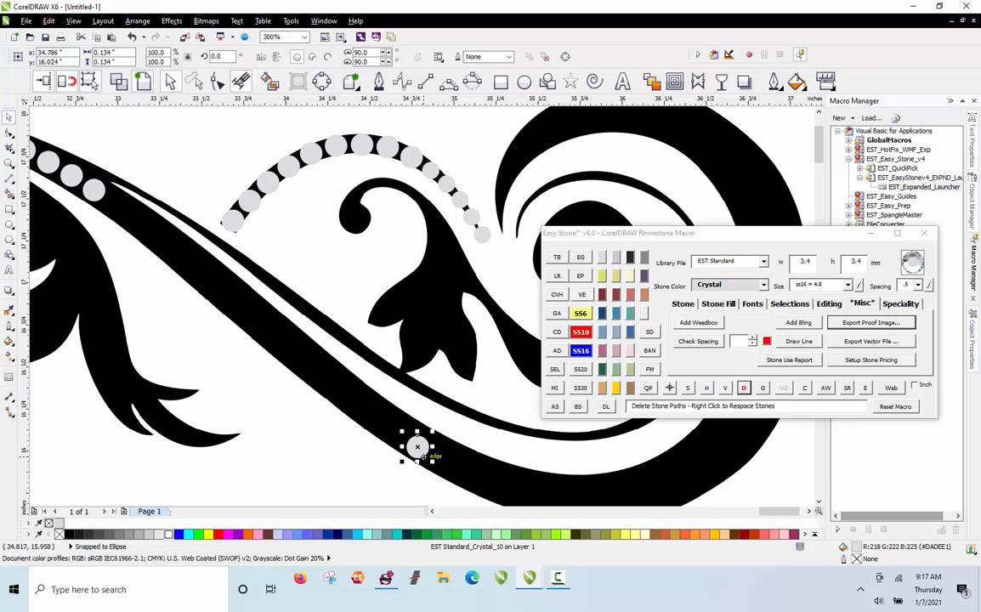
shift+click(91, 194)
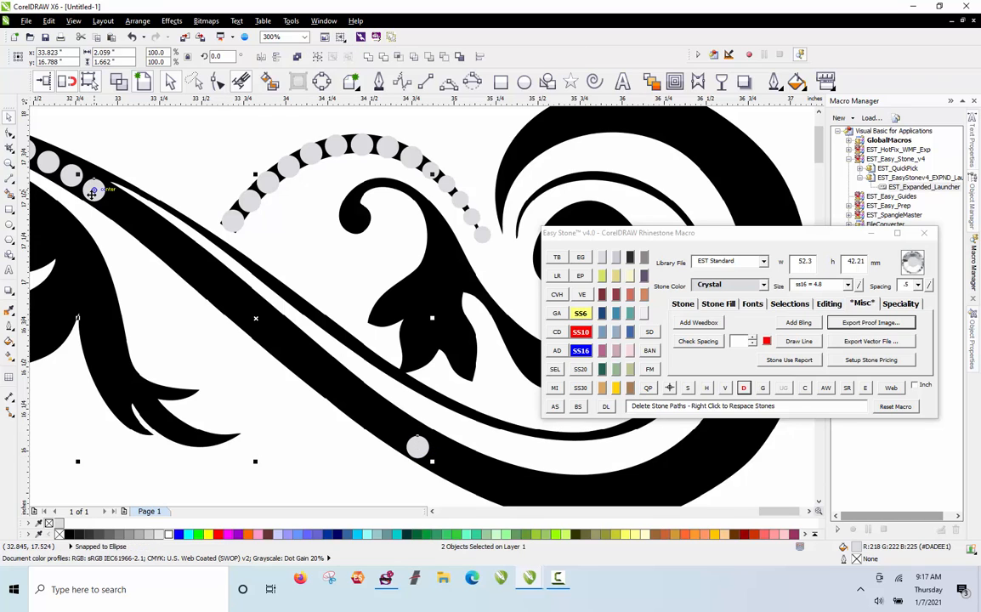
click(556, 407)
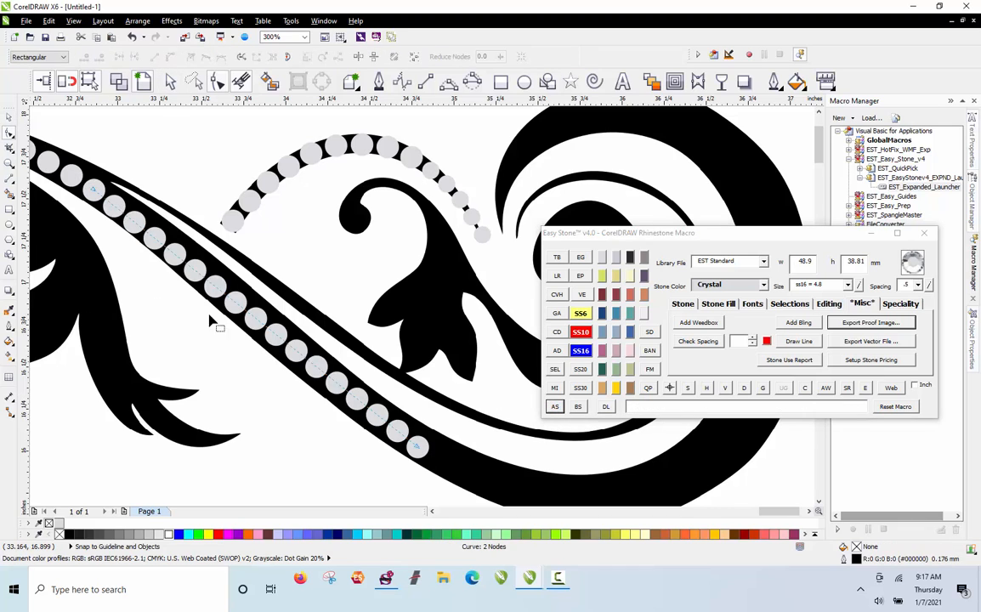
Step: Bend the new stone row's straight path so its ss10 stones follow the lower main stem
click(417, 450)
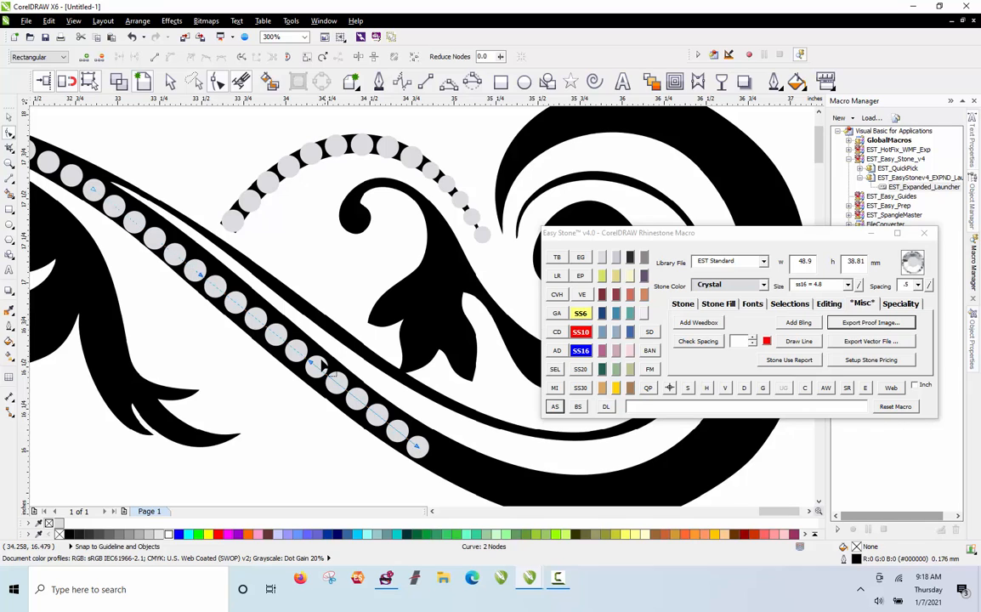
drag(311, 367, 287, 412)
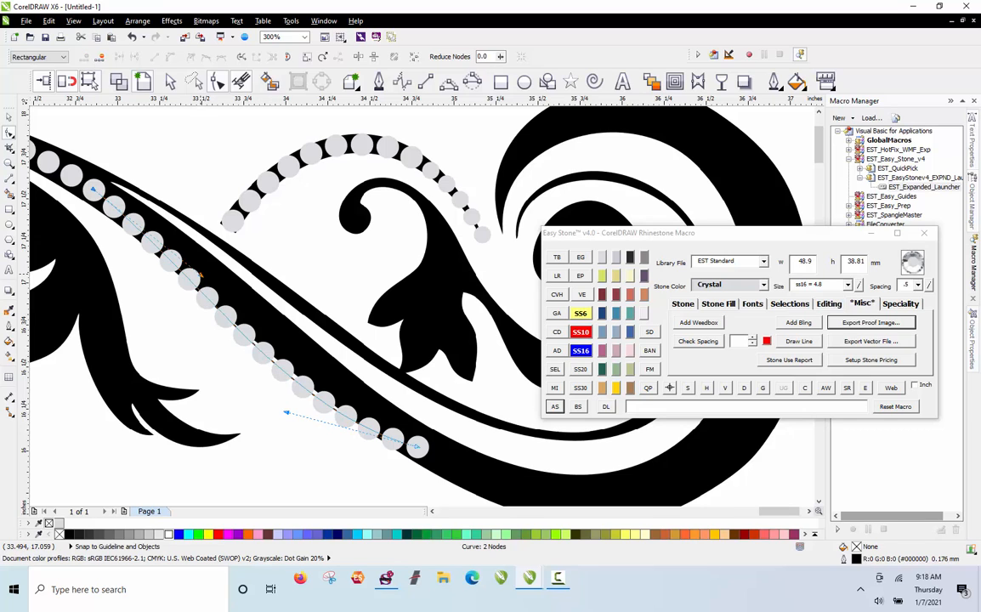
drag(197, 273, 216, 256)
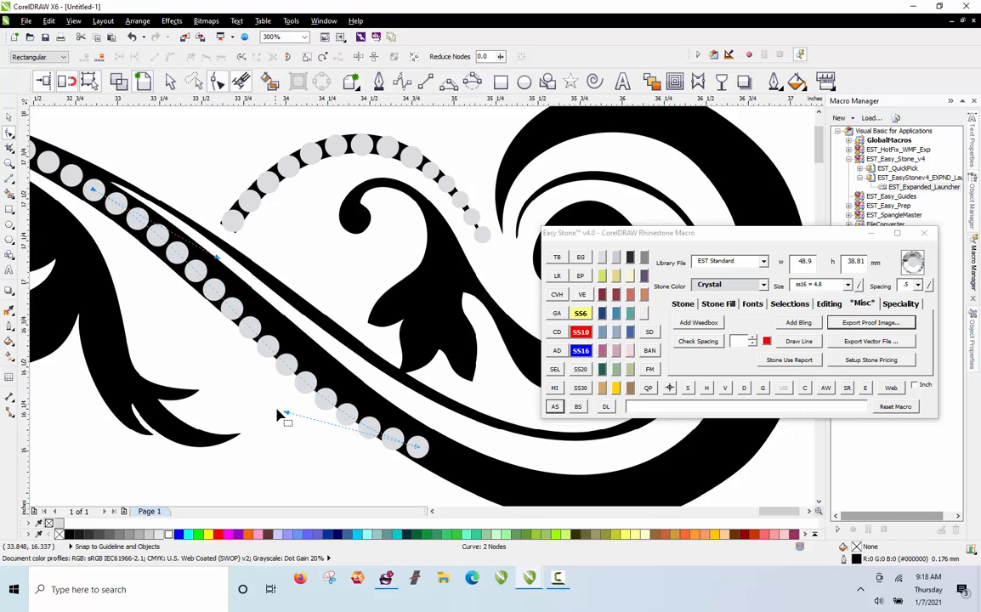
drag(286, 412, 311, 394)
click(275, 439)
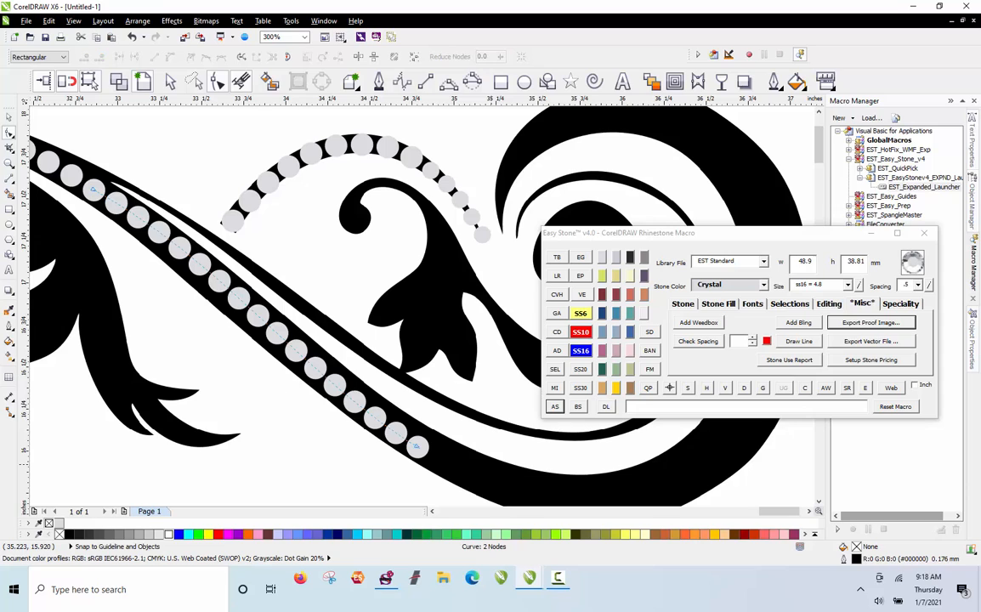
click(416, 446)
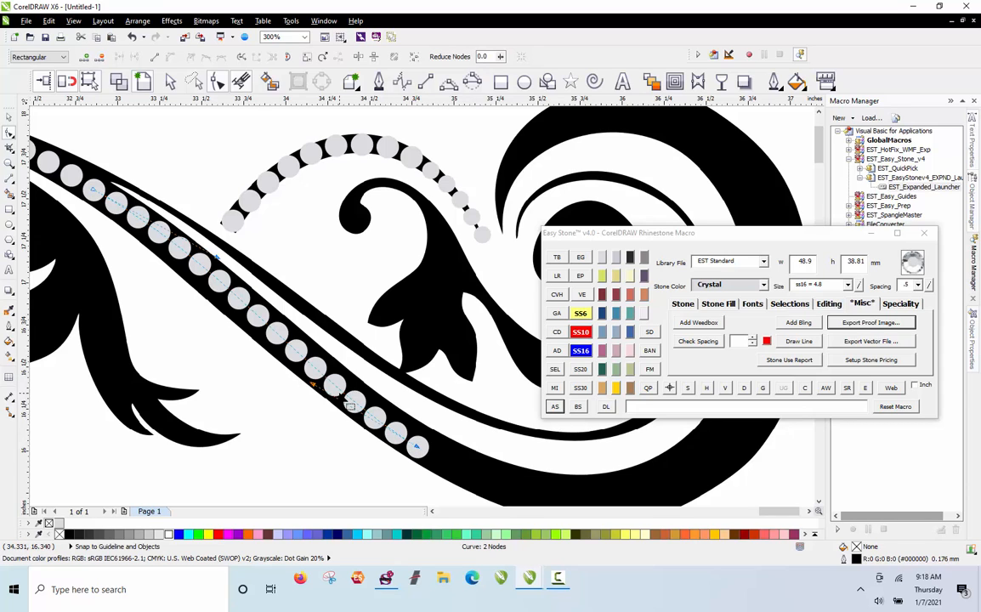
drag(315, 388, 218, 289)
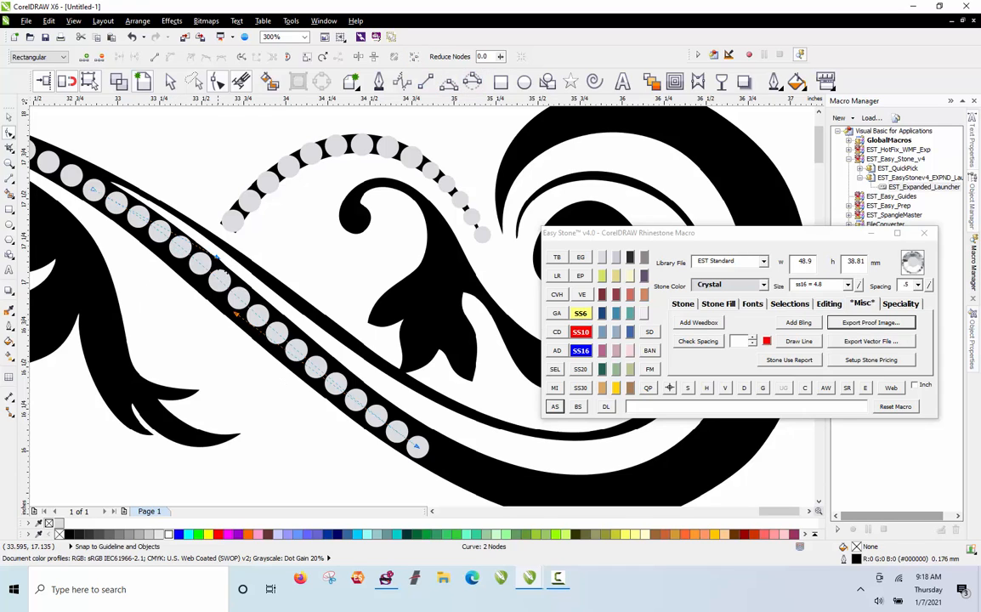
drag(217, 257, 210, 264)
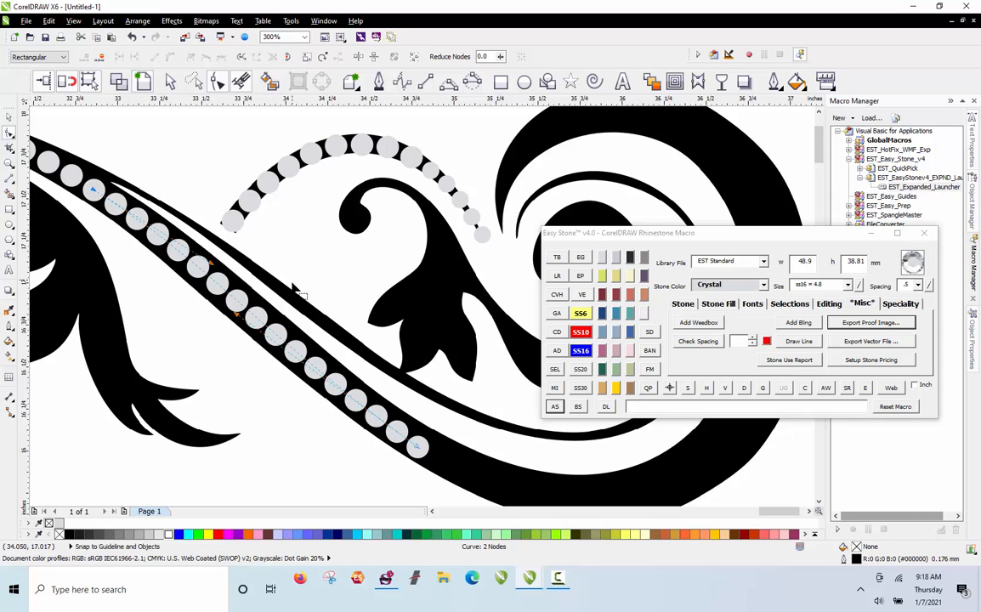
key(space)
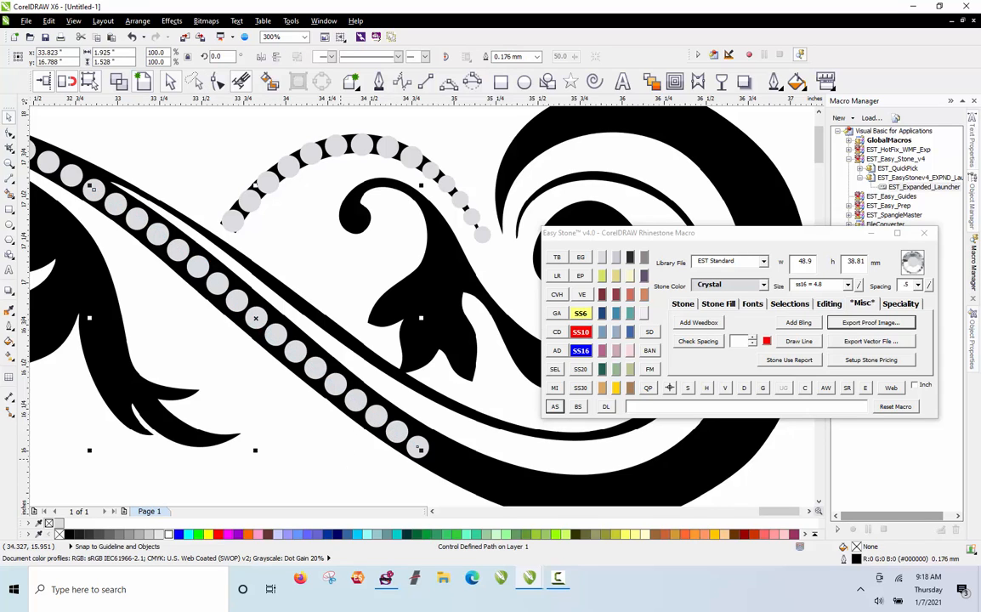
key(Escape)
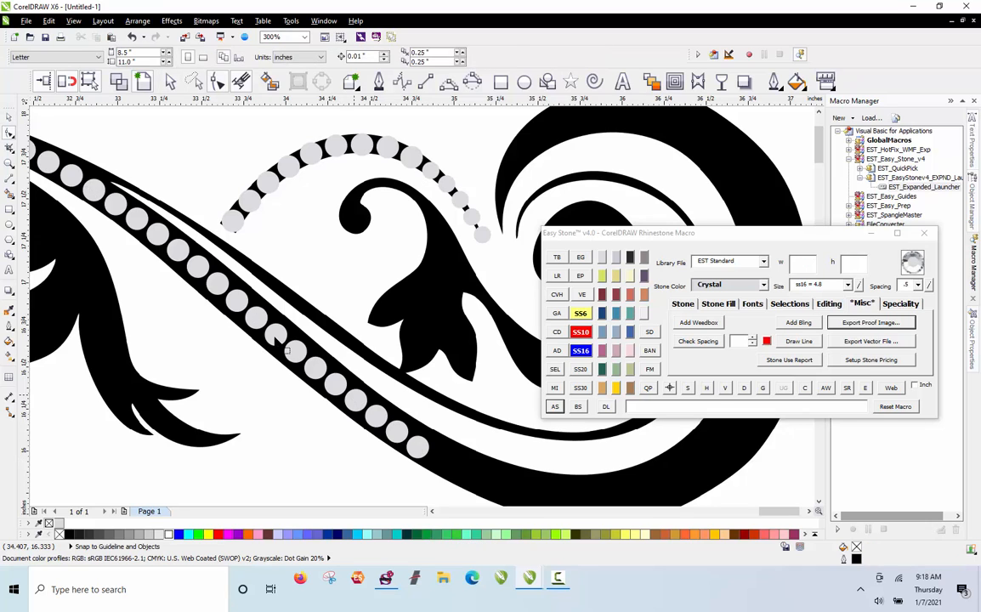
Step: Check the lower stem row in wireframe view and delete its path, keeping the stones
click(286, 350)
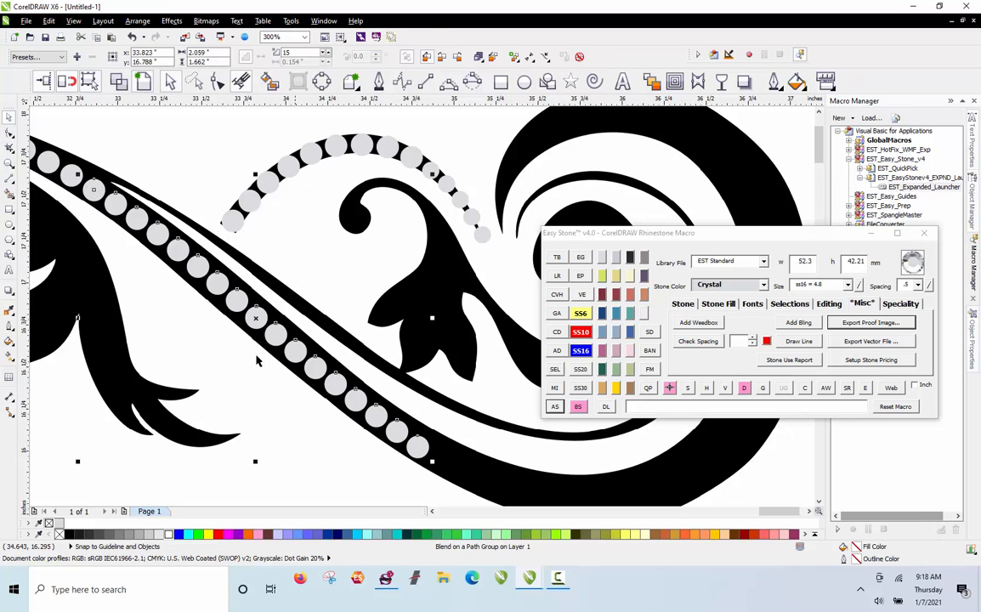
click(746, 389)
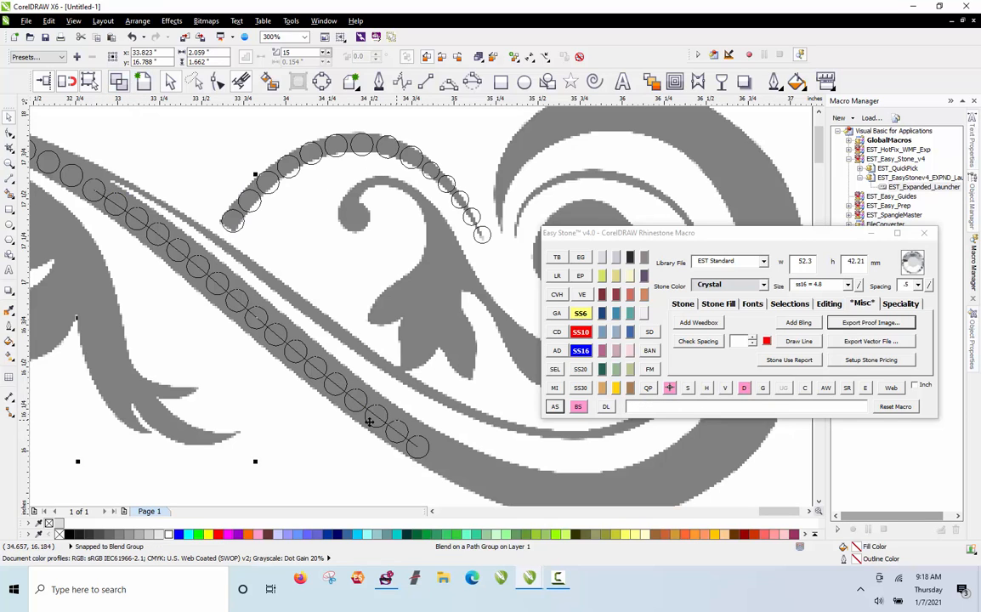
click(744, 389)
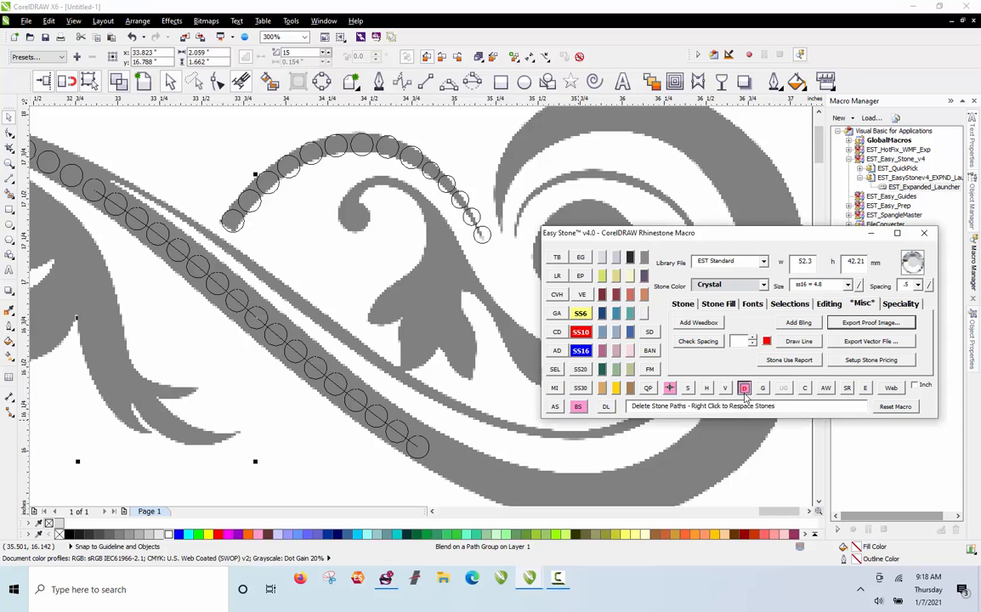
click(331, 431)
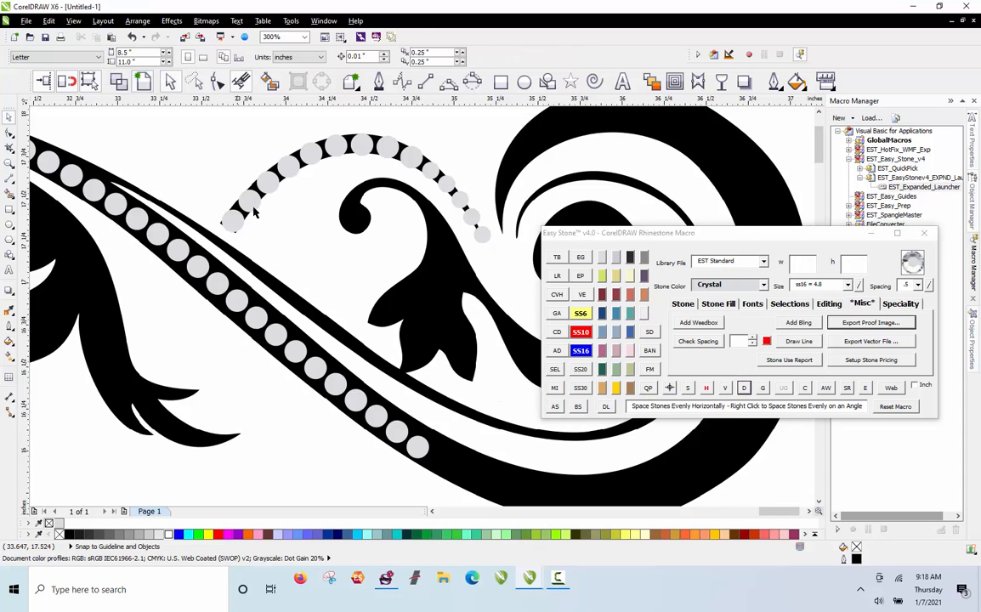
Step: Move the spare ss16 stone from above the stem to the lower end of the ss10 row, at about X 34.94 in, Y 15.92 in
scroll(345, 308, down, 2)
scroll(346, 308, up, 2)
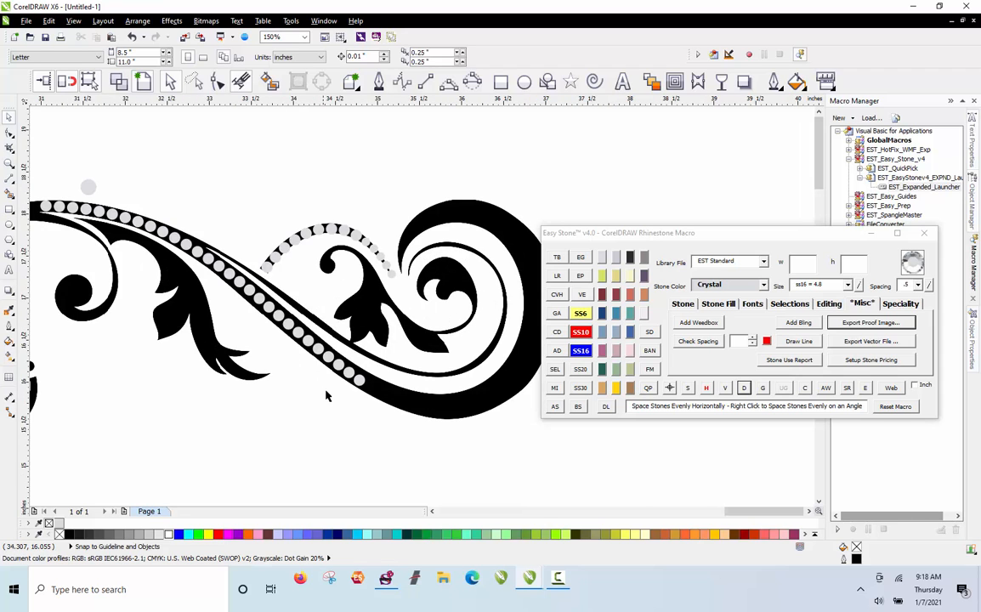
scroll(507, 414, down, 2)
scroll(467, 313, up, 2)
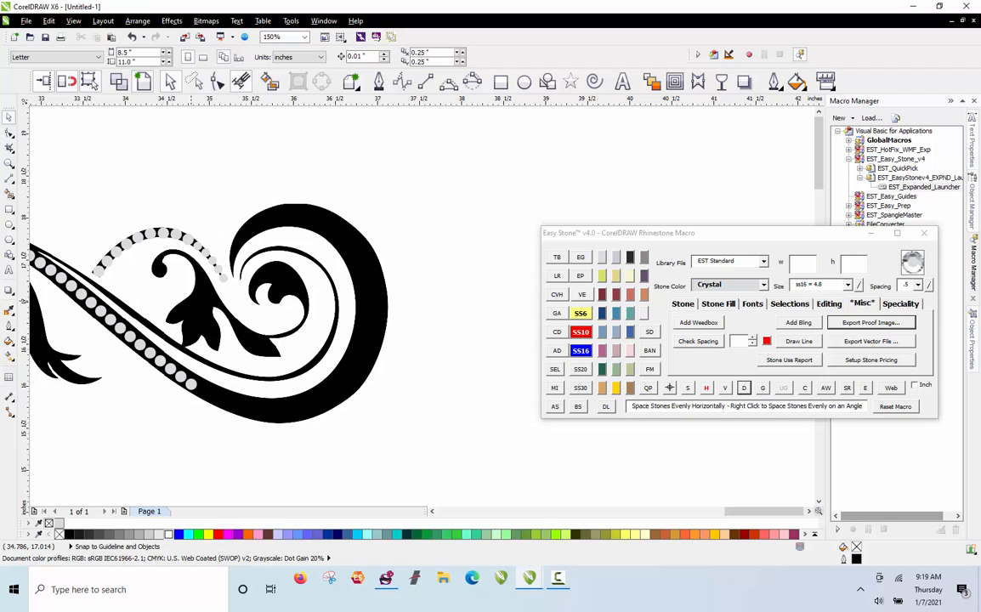
scroll(314, 266, down, 2)
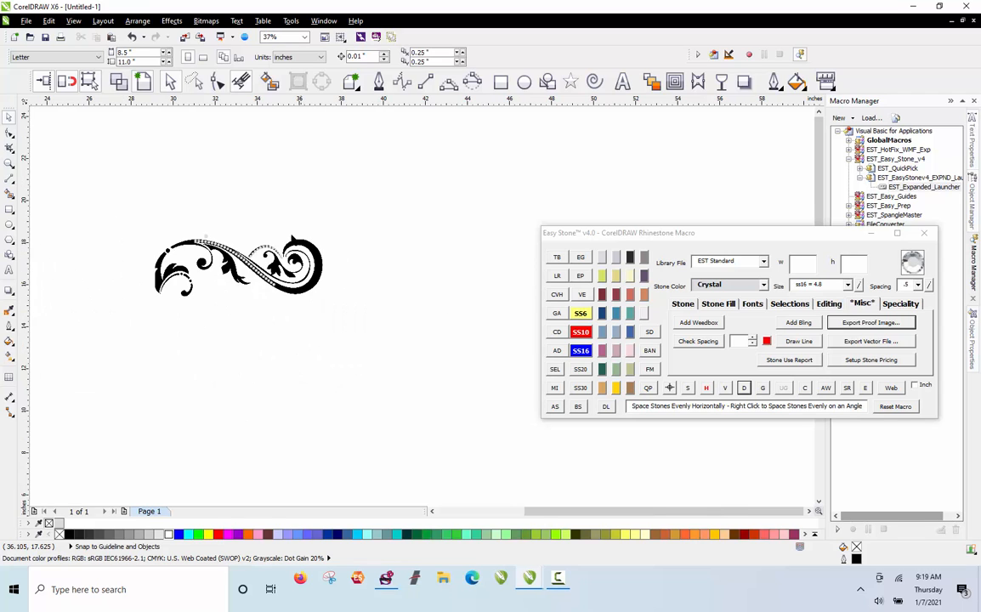
scroll(266, 263, up, 1)
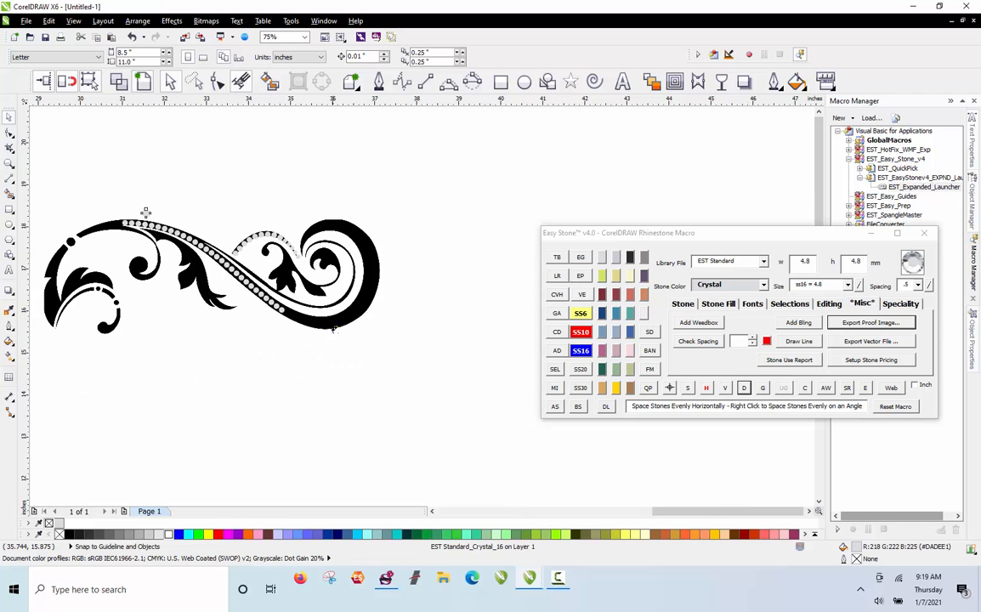
click(328, 332)
scroll(332, 332, up, 3)
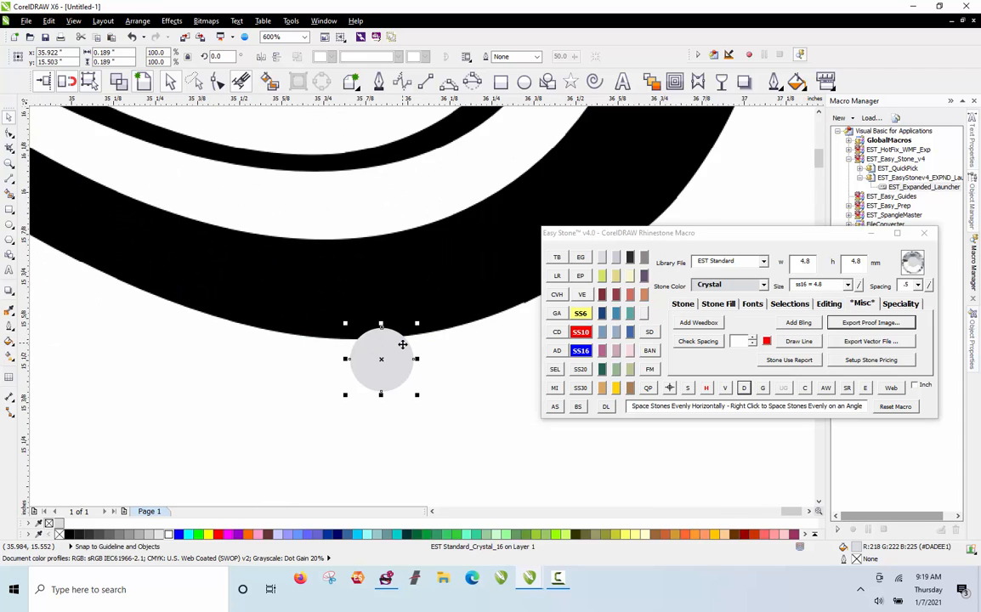
scroll(397, 343, down, 1)
drag(394, 343, 240, 274)
scroll(229, 272, up, 1)
scroll(232, 274, up, 1)
scroll(236, 244, down, 1)
scroll(236, 243, down, 3)
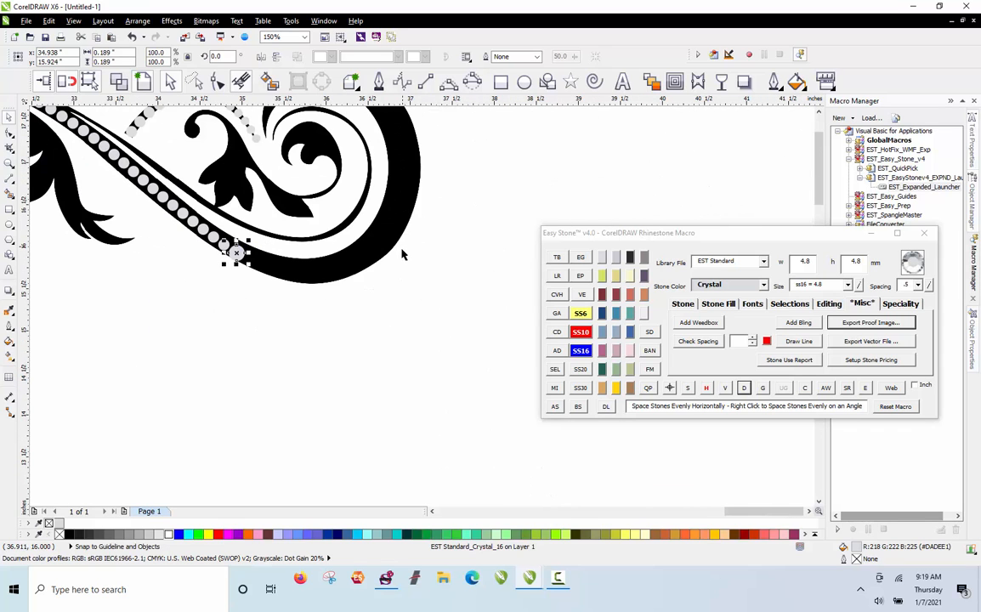
Step: Place four copies of the ss16 stone along the outer edge of the scroll's underside, ending at about X 36.10 in, Y 15.68 in
scroll(236, 252, up, 1)
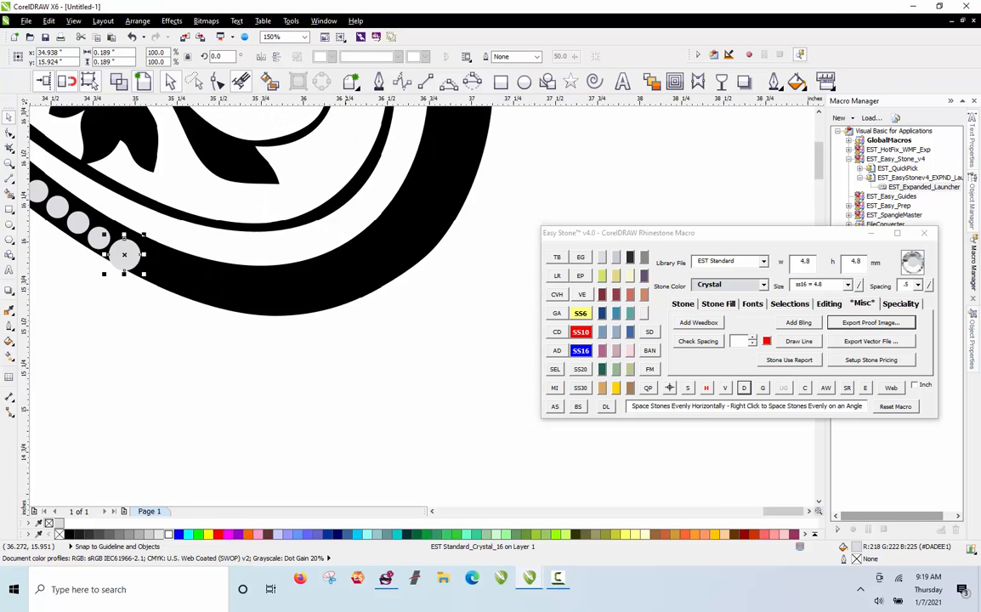
scroll(239, 260, up, 1)
scroll(275, 270, down, 1)
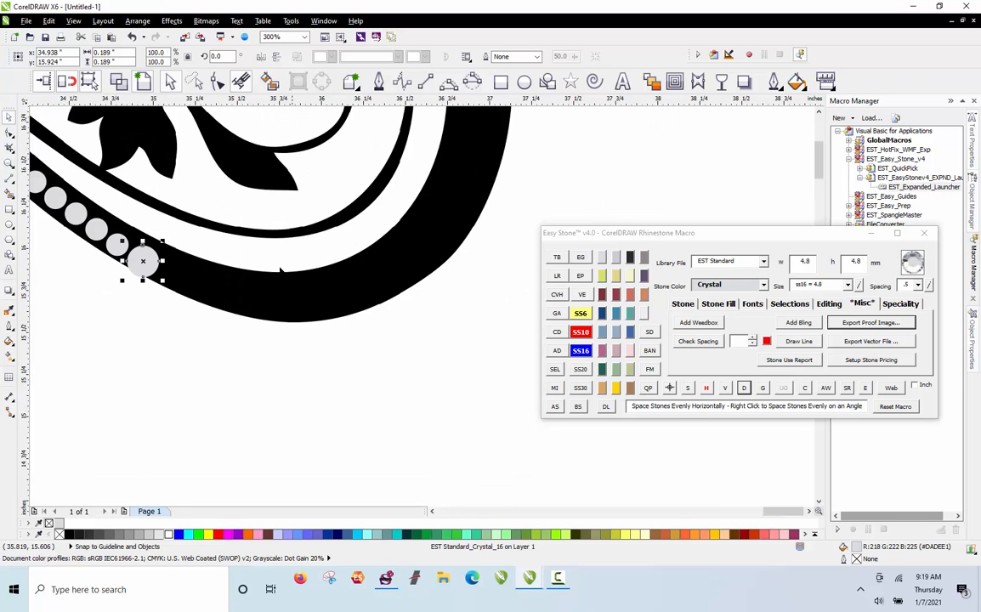
scroll(170, 231, up, 1)
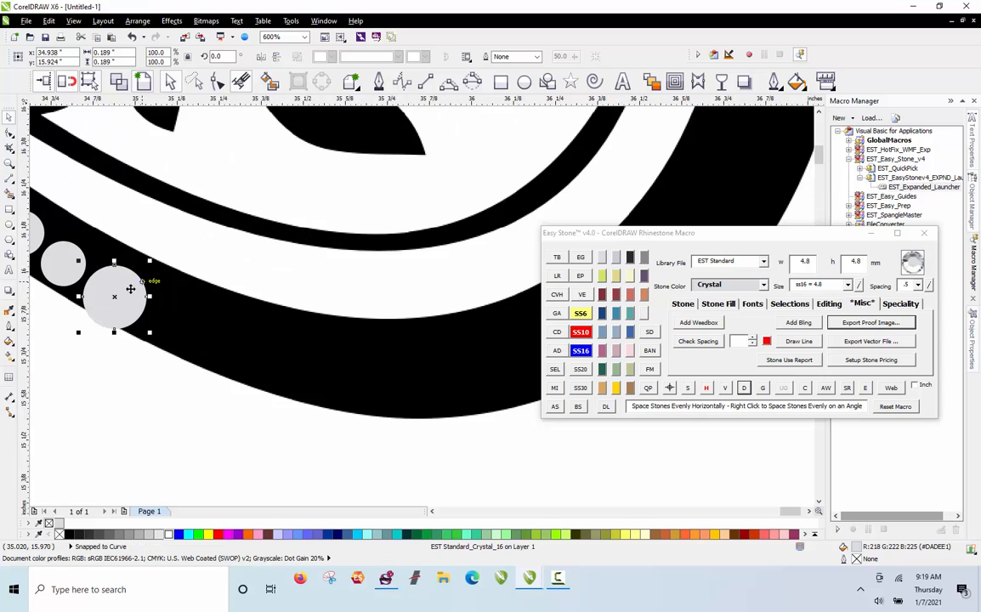
click(190, 336)
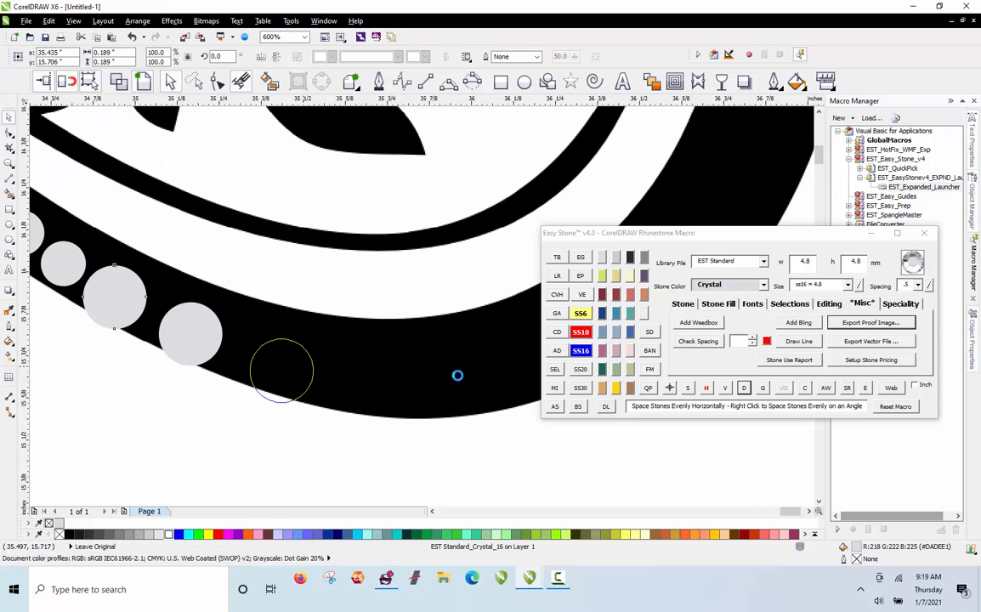
click(282, 371)
click(403, 388)
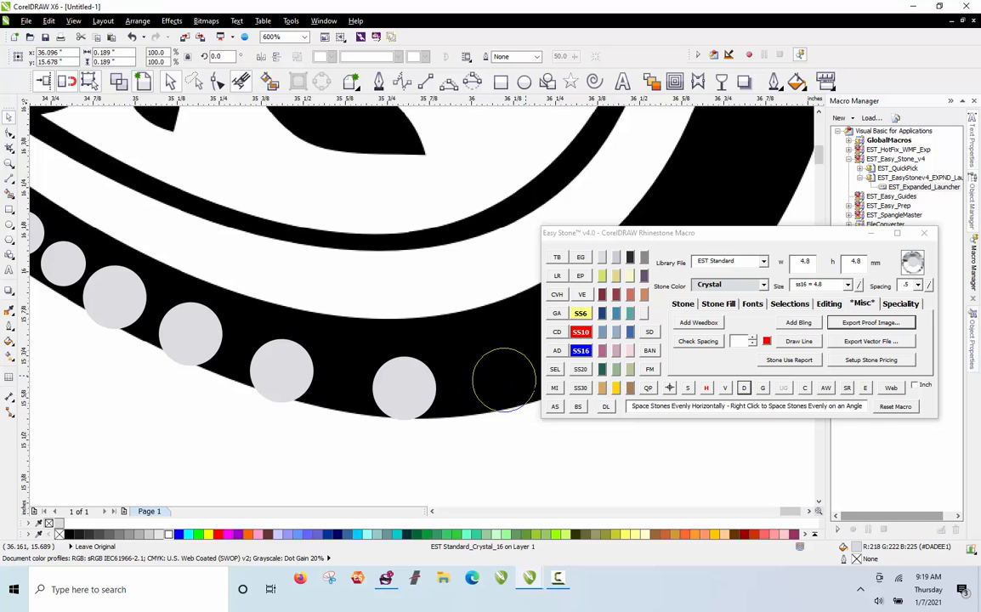
drag(525, 377, 526, 377)
Step: Continue the ss16 stones up the scroll's outer curve with four more copies, ending at about X 36.97 in, Y 16.48 in
scroll(181, 322, down, 2)
scroll(315, 312, up, 2)
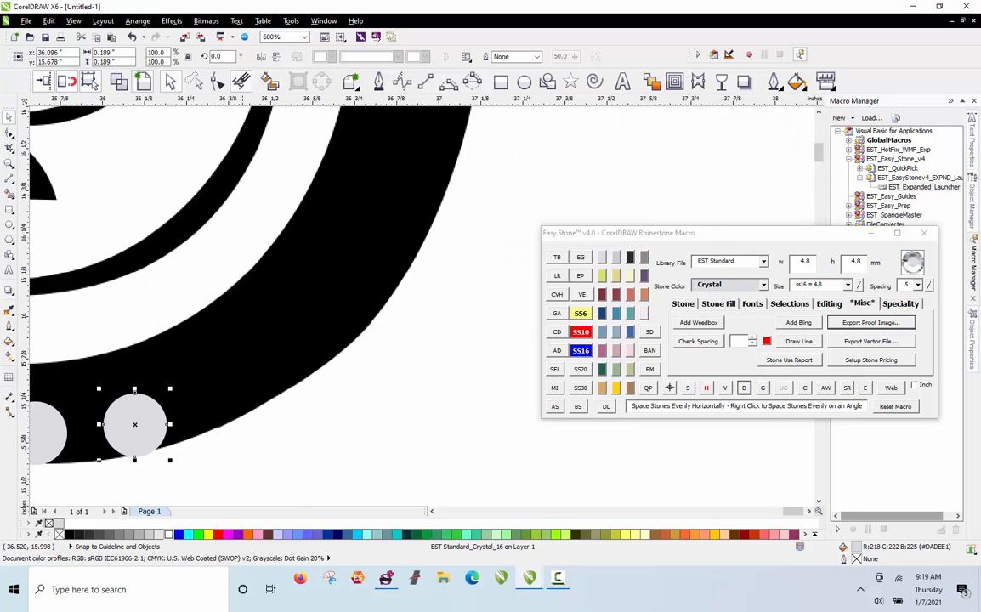
drag(119, 425, 213, 389)
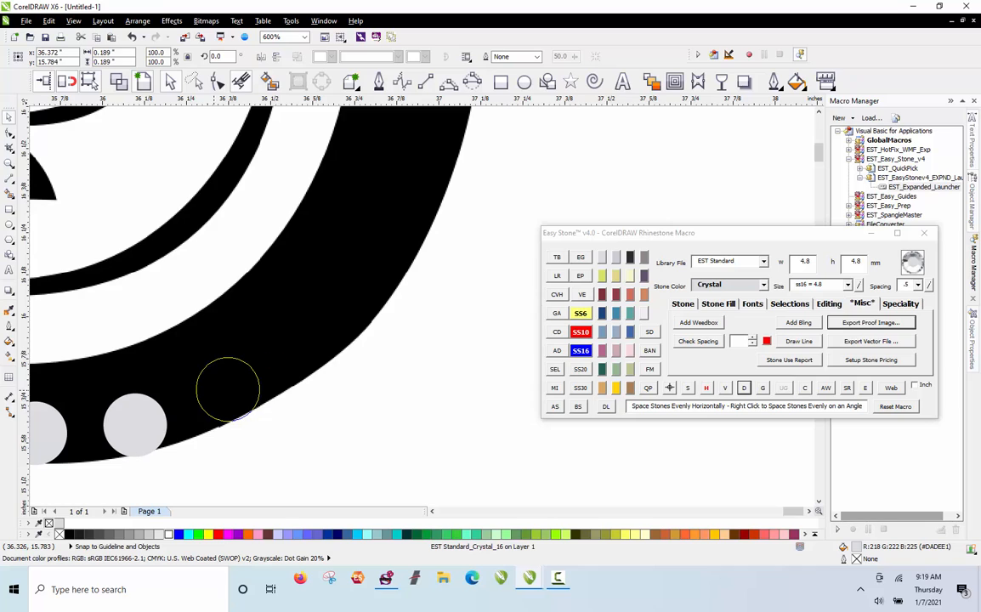
click(227, 389)
click(321, 331)
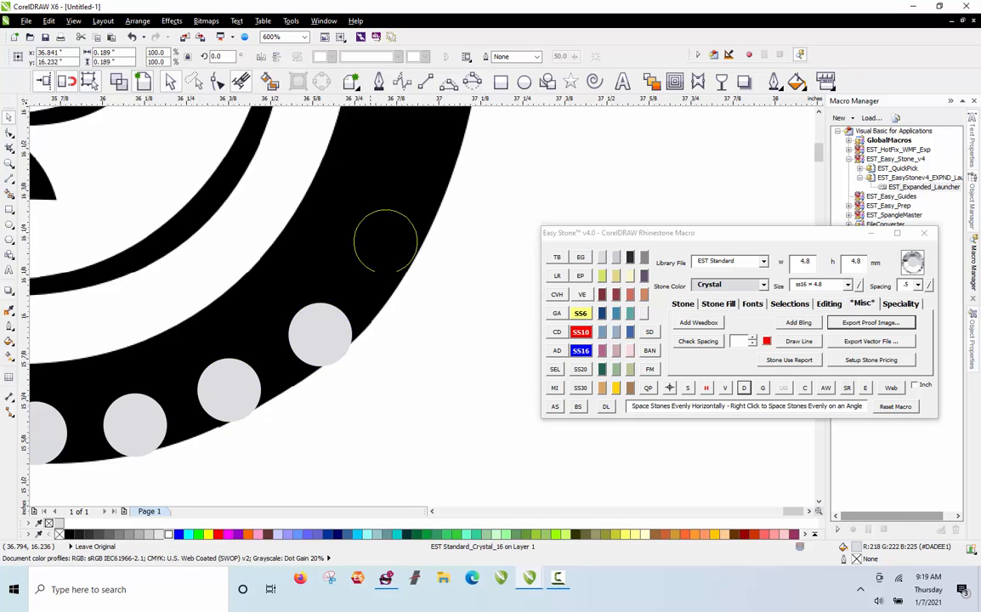
click(385, 254)
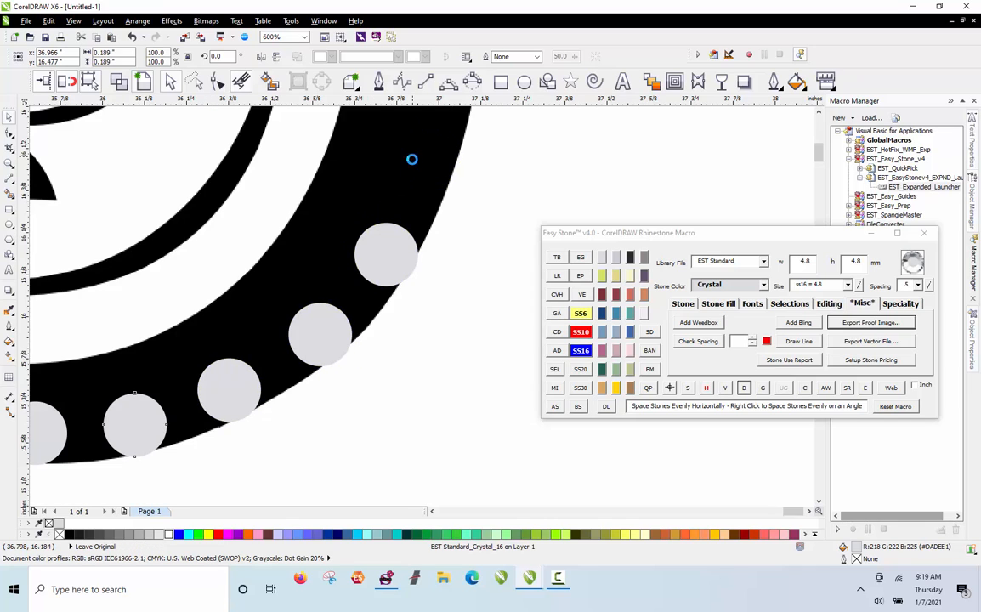
scroll(461, 310, down, 2)
scroll(411, 212, up, 1)
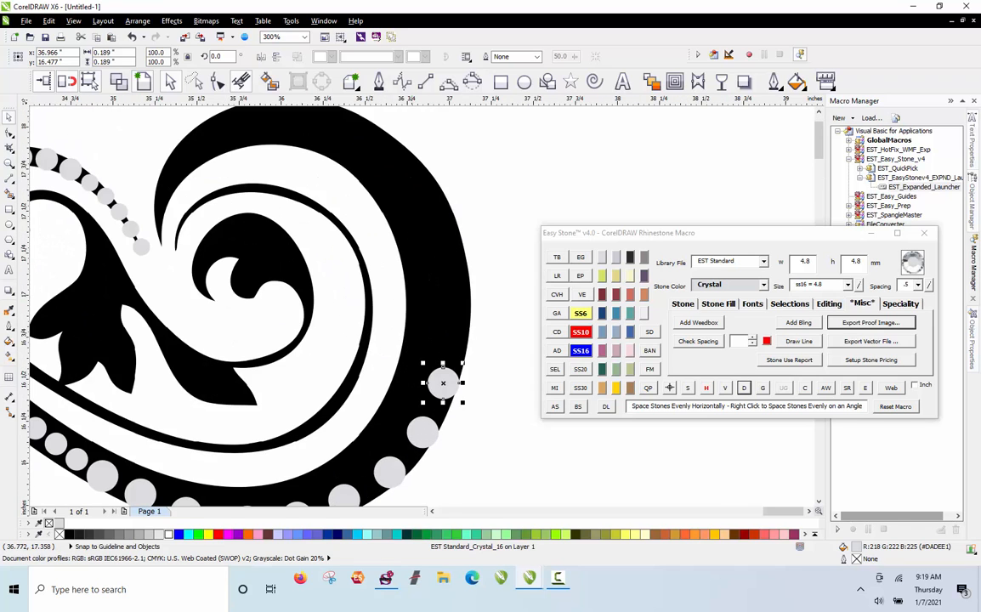
Step: Continue the ss16 stones up the scroll's outer right edge with further copies, ending at about X 36.83 in, Y 17.69 in
scroll(443, 383, up, 1)
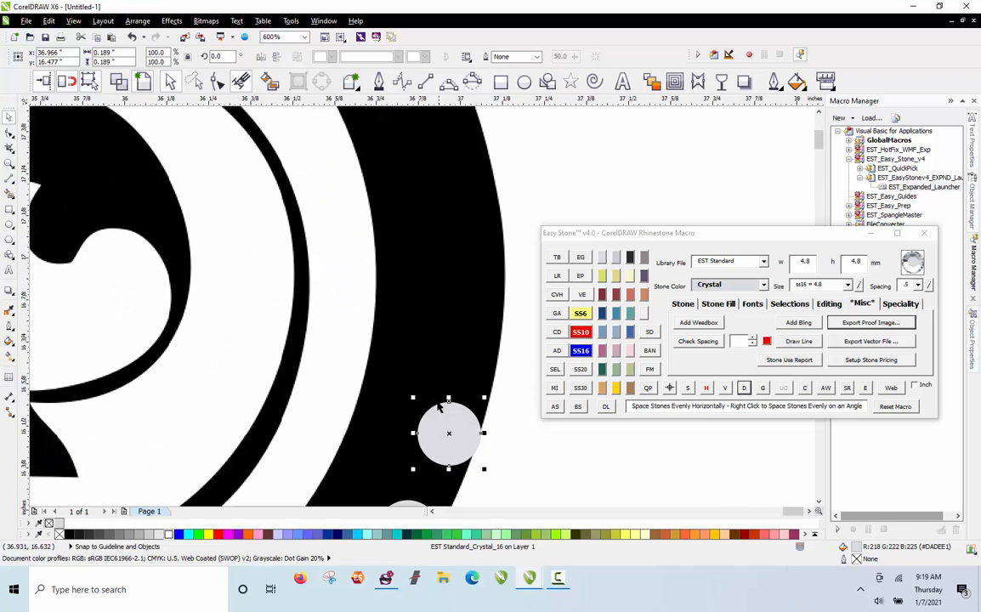
click(469, 349)
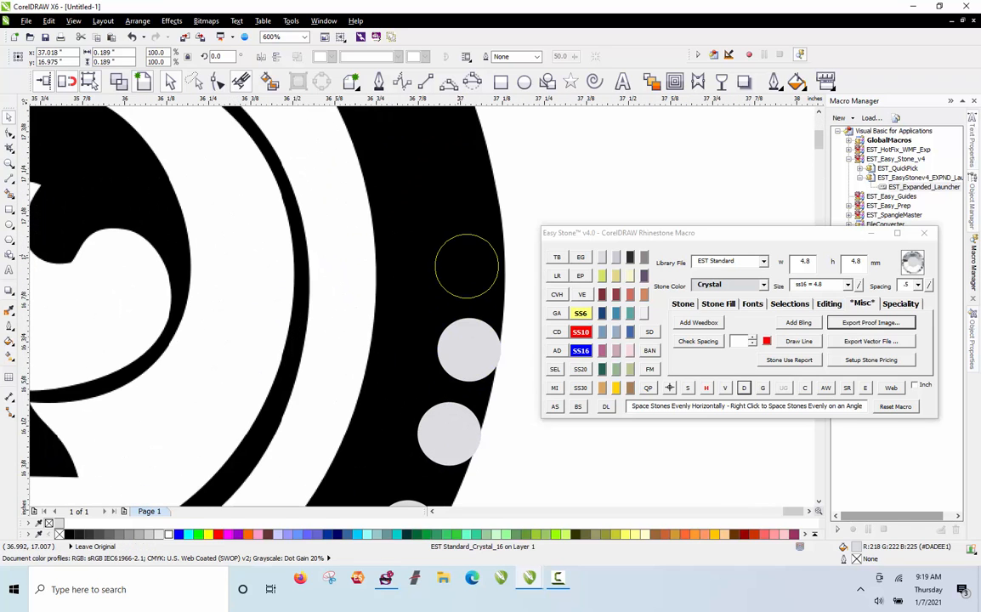
click(449, 155)
scroll(476, 365, down, 2)
scroll(476, 366, up, 2)
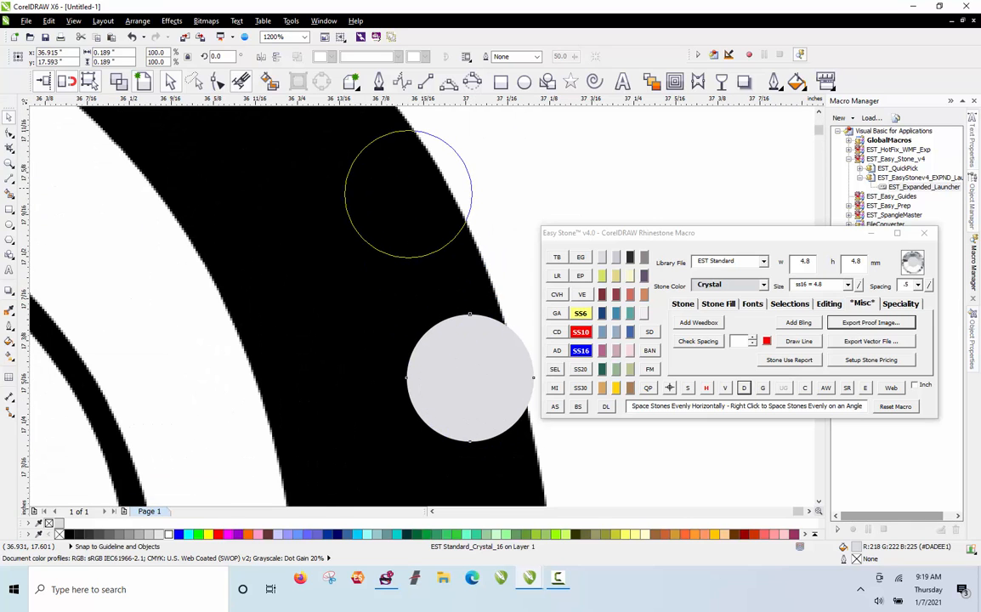
click(385, 168)
drag(368, 121, 364, 122)
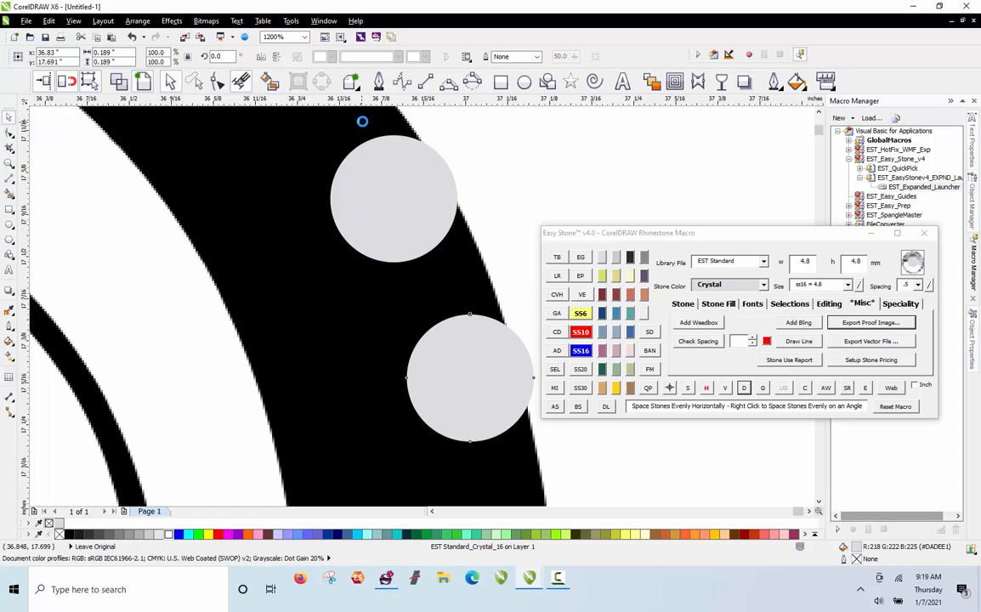
scroll(479, 322, down, 2)
scroll(479, 314, up, 1)
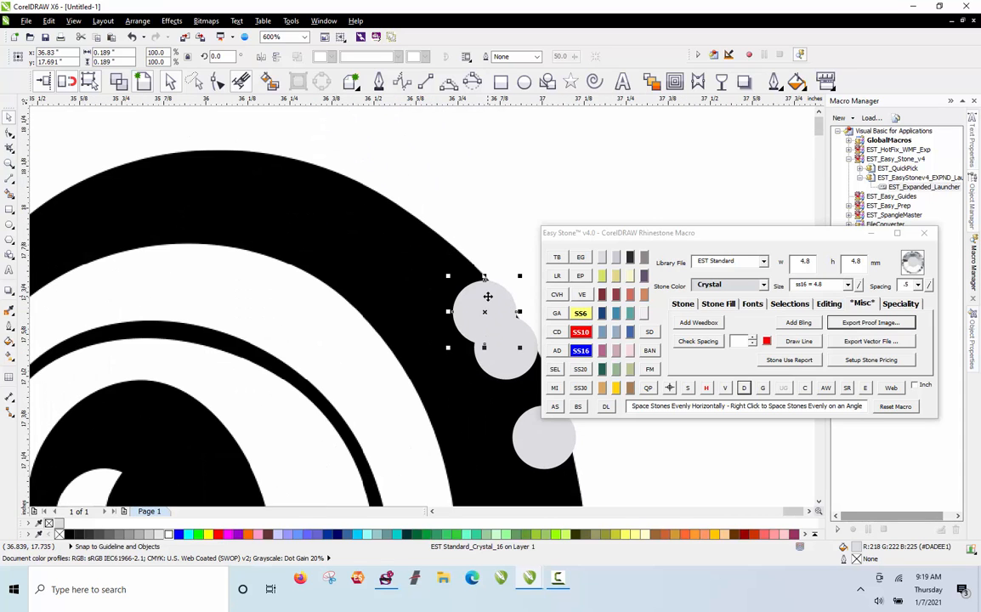
Step: Place four copies of the ss16 stone over the top of the scroll's outer curve, ending at about X 35.78 in, Y 18.06 in
drag(486, 295, 423, 235)
click(421, 251)
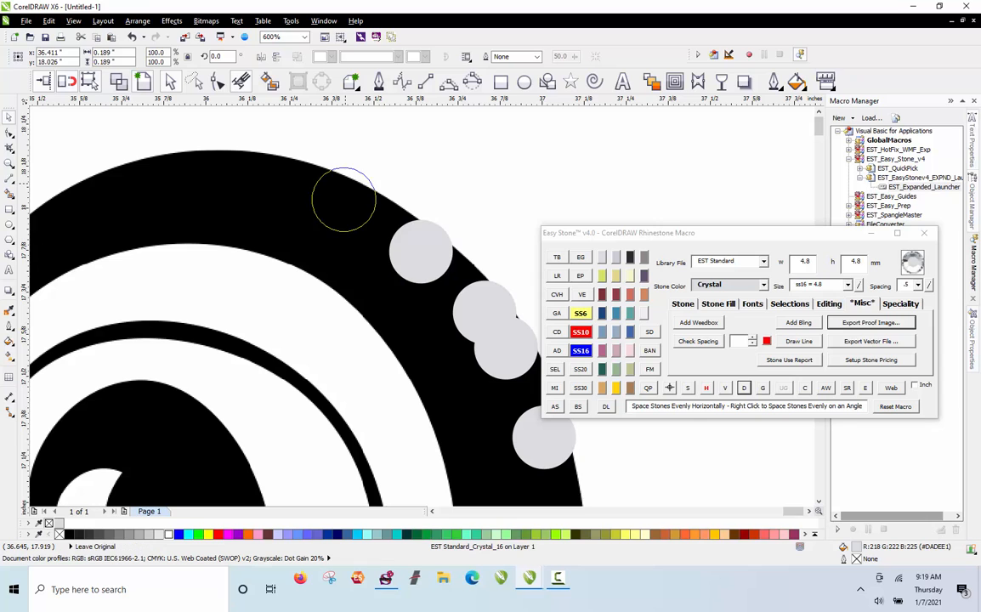
click(343, 199)
click(235, 178)
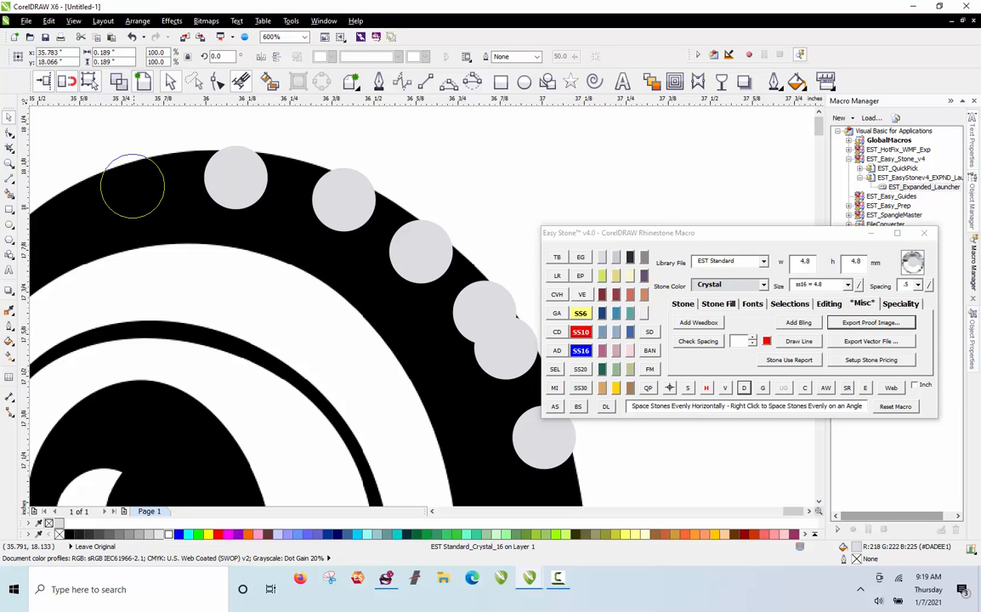
click(133, 180)
Step: Add two more ss16 copies down the scroll's narrowing left end, finishing at about X 35.42 in, Y 17.8 in, and clear the selection
scroll(425, 161, down, 2)
scroll(237, 183, up, 2)
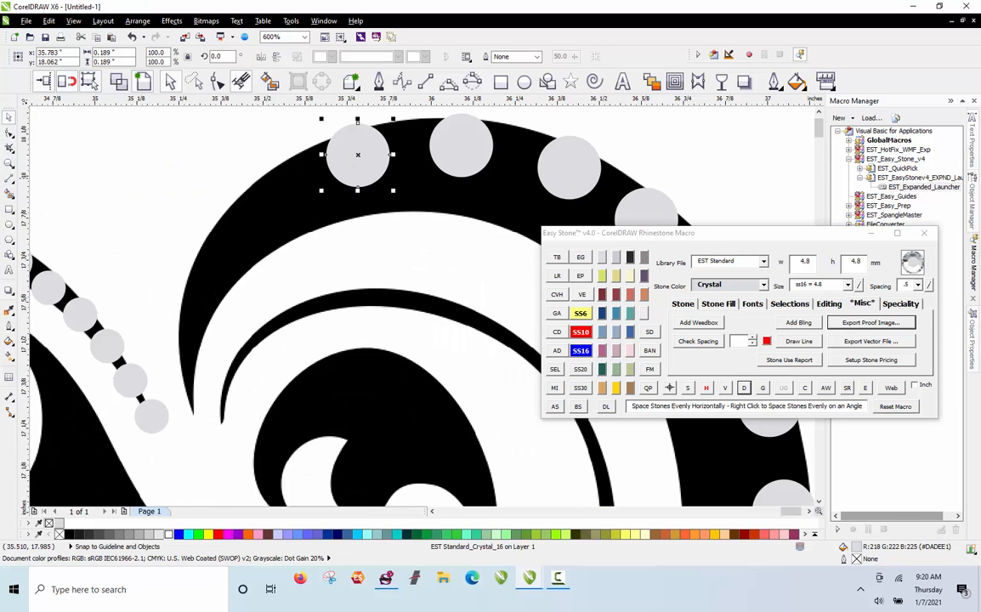
click(283, 187)
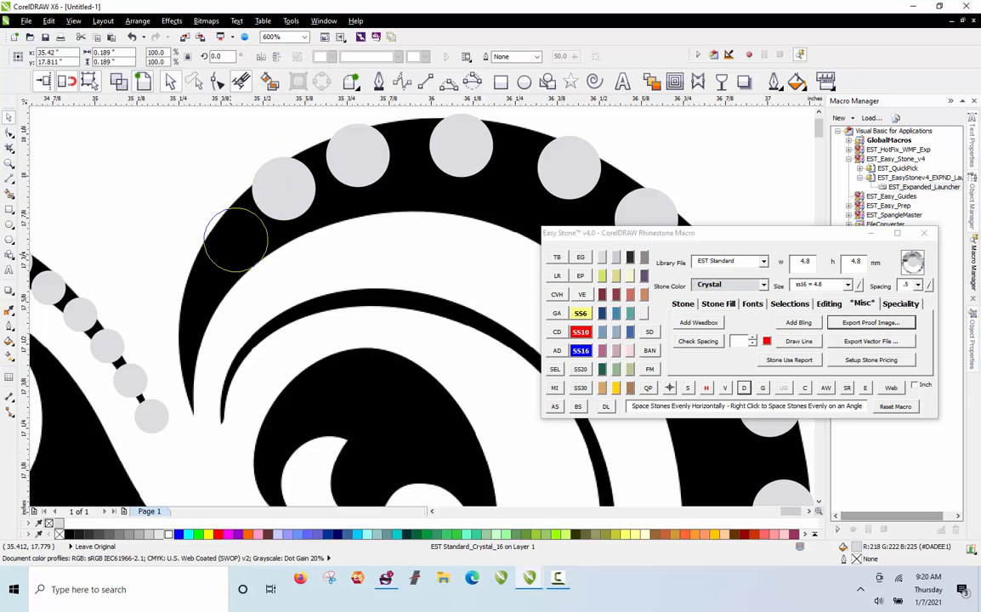
click(234, 242)
click(162, 215)
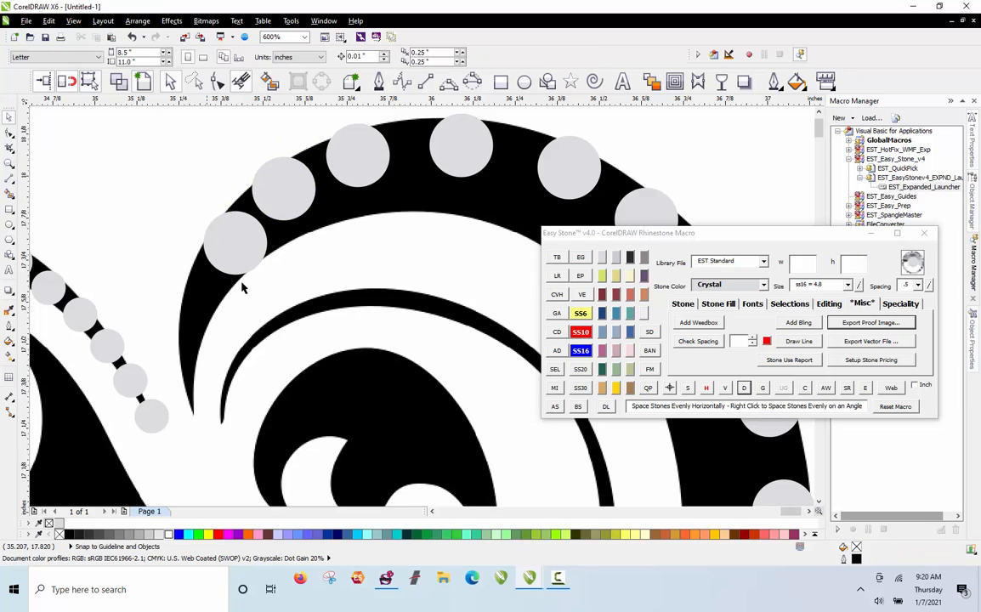
Step: Place two ss10 copies from the neighbouring row below the ss16 stones in the tapering tip, ending at about X 35.29 in, Y 17.49 in
scroll(280, 234, down, 2)
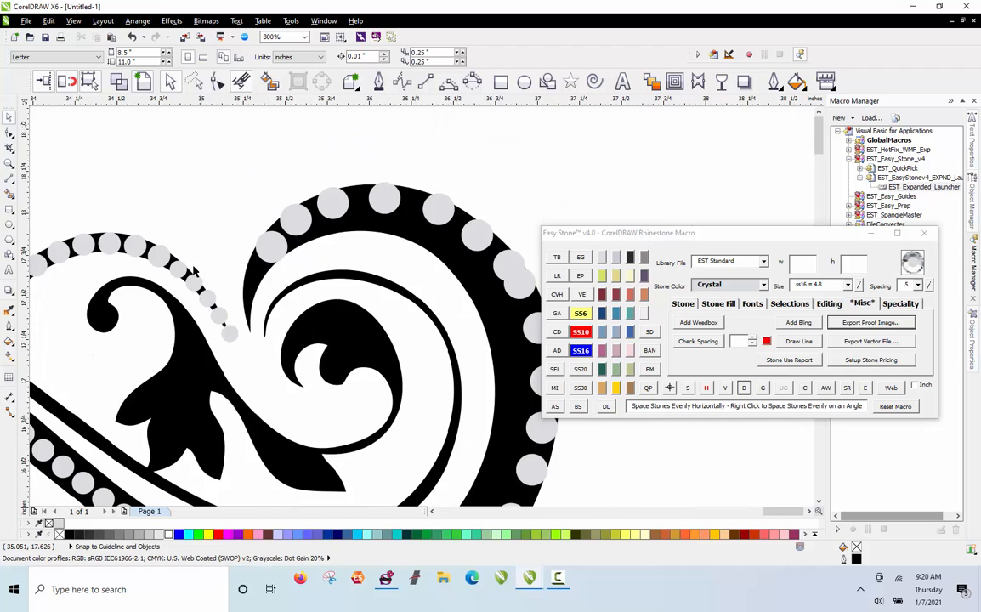
scroll(176, 244, up, 2)
click(317, 292)
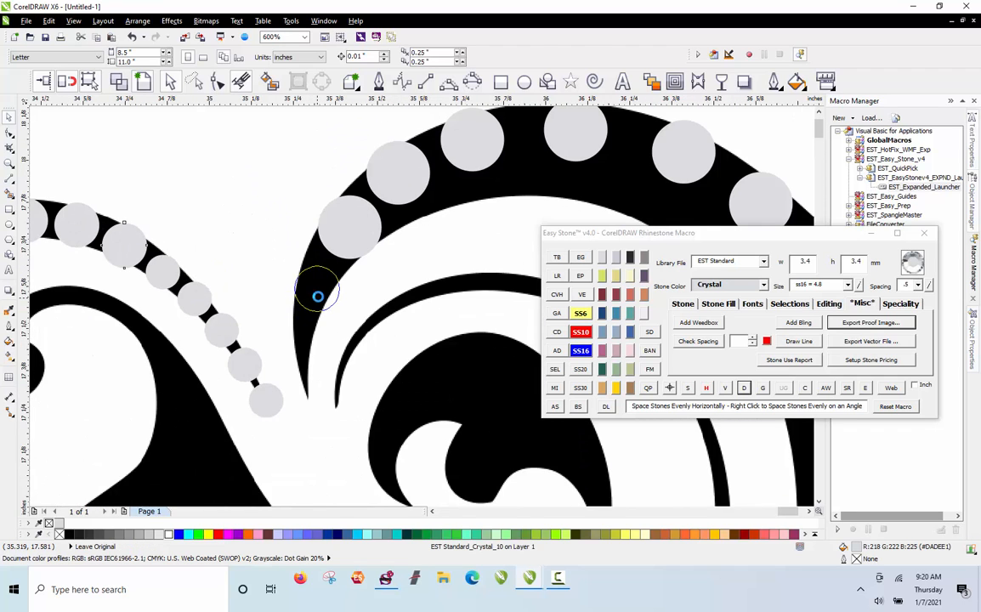
scroll(319, 291, up, 4)
scroll(337, 217, down, 2)
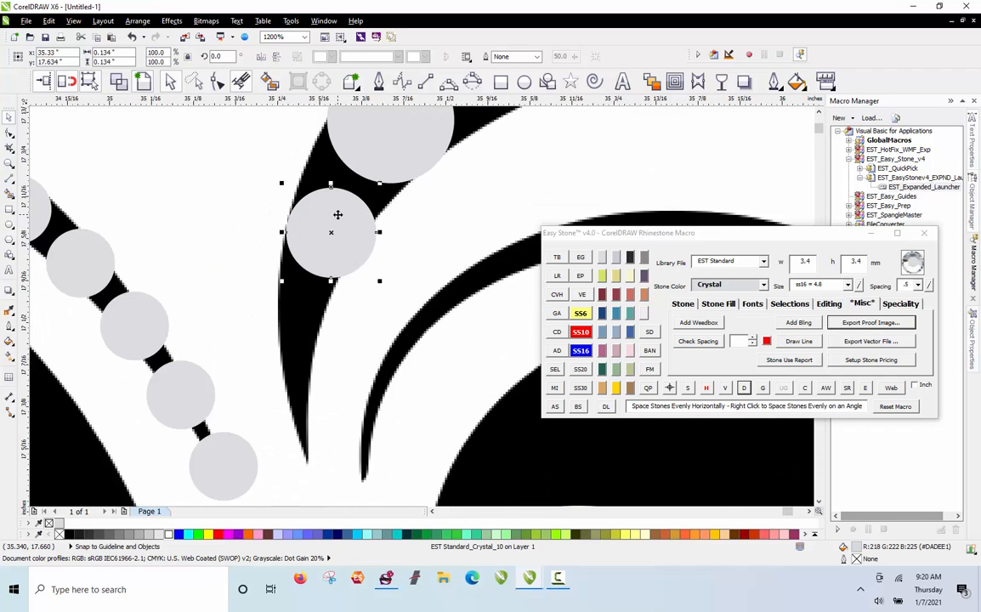
click(321, 342)
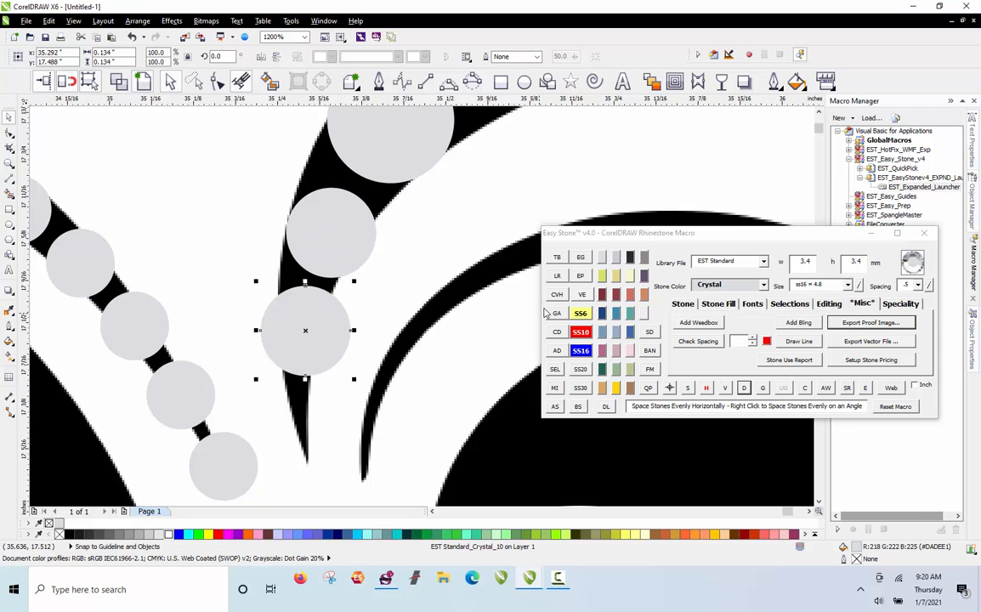
Step: Change the lower ss10 stone to ss6, move it up to about Y 17.51 in, and copy it to about X 35.29 in, Y 17.38 in
scroll(326, 325, up, 1)
drag(327, 326, 328, 304)
scroll(342, 238, down, 1)
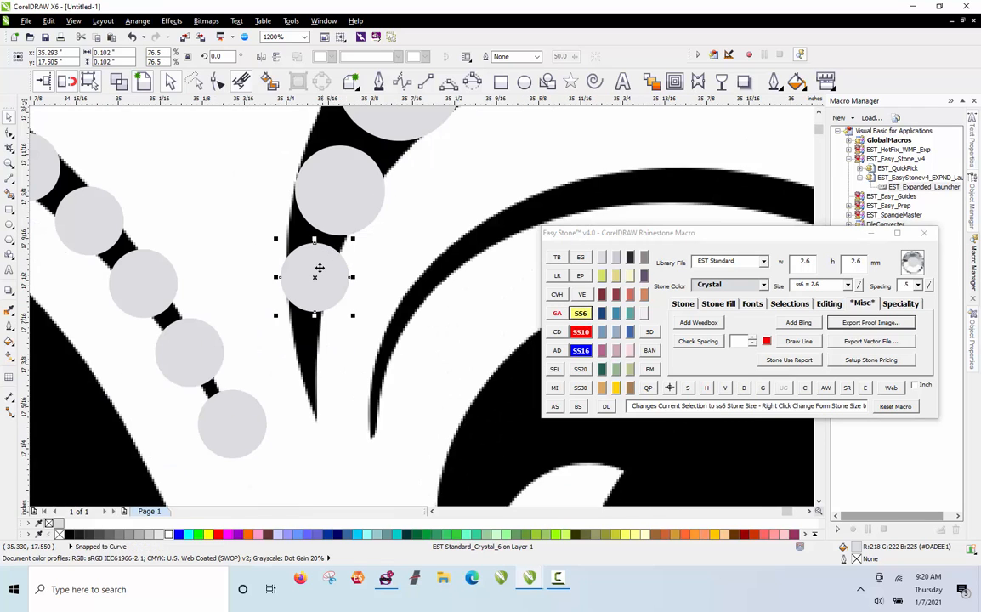
click(320, 364)
scroll(235, 228, down, 1)
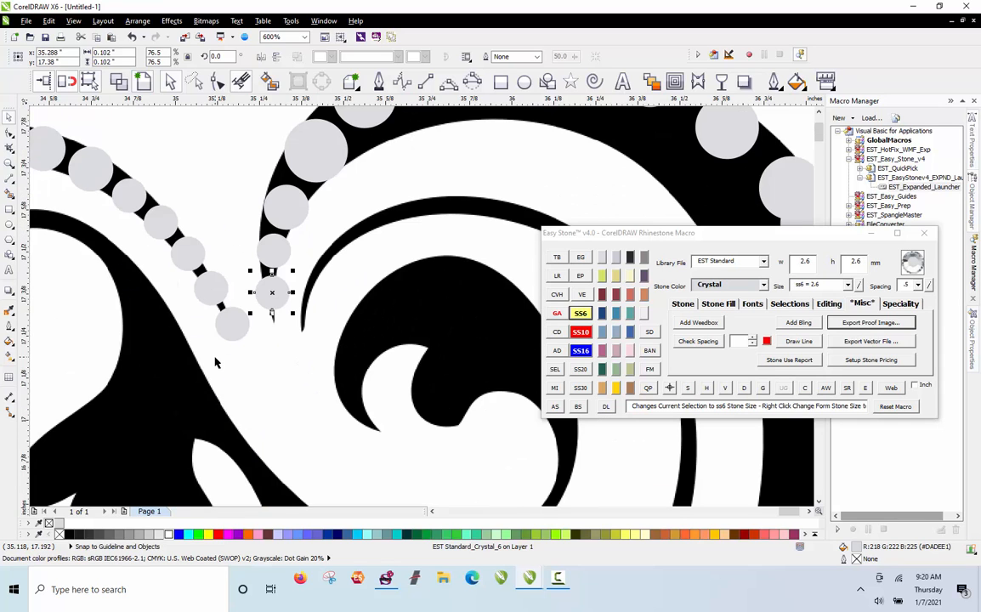
scroll(235, 227, down, 1)
key(Escape)
Step: Select the stones along the scroll's outer curve with a freehand outline, excluding the last ss6 stone at the tip
scroll(436, 229, down, 1)
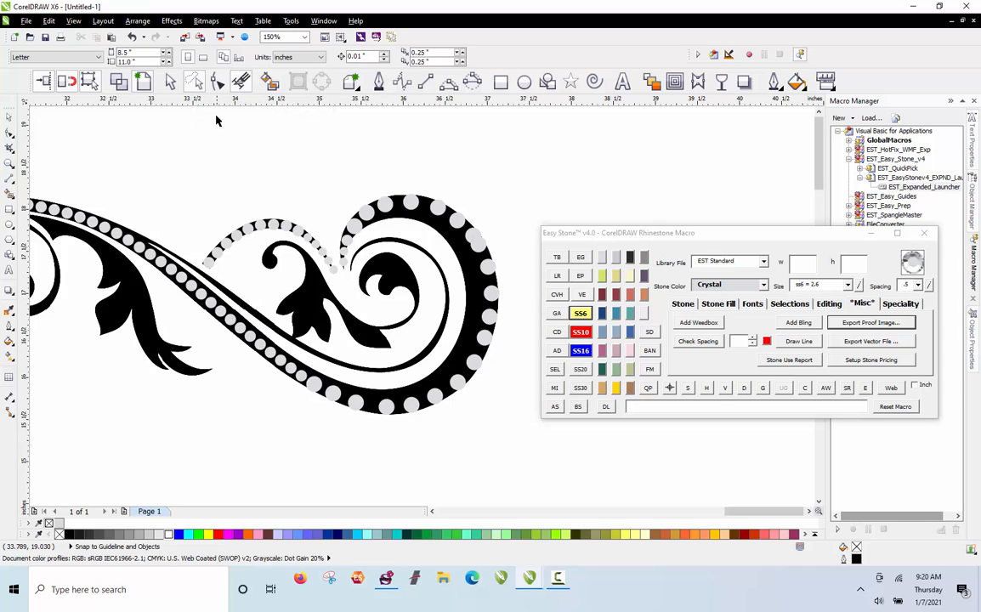
mouse_move(348, 195)
mouse_down()
mouse_move(331, 256)
mouse_move(348, 305)
mouse_move(294, 403)
mouse_move(348, 467)
mouse_move(446, 456)
mouse_move(541, 333)
mouse_move(549, 212)
mouse_move(498, 143)
mouse_up()
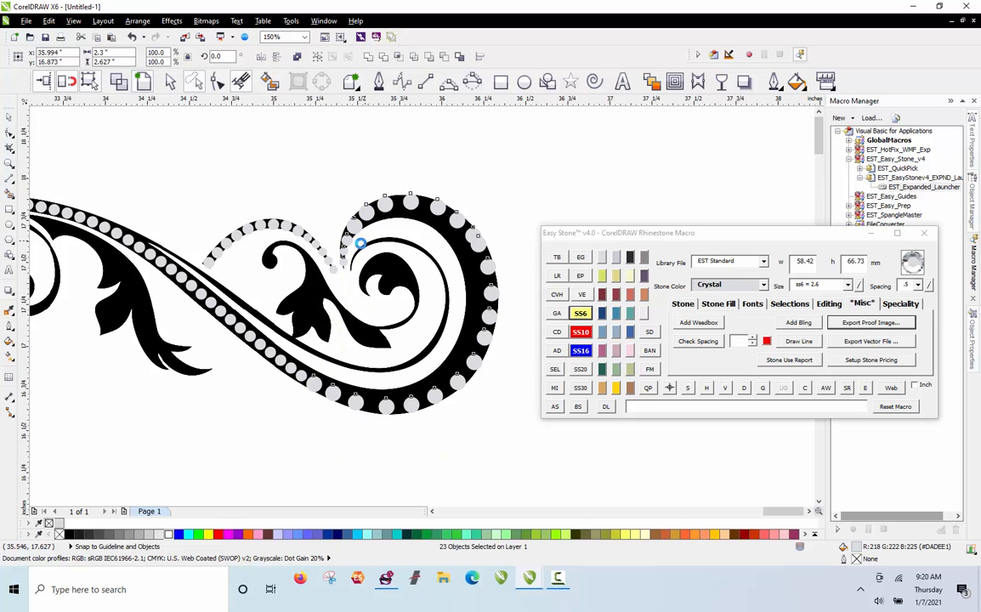
scroll(343, 246, up, 4)
shift+click(343, 307)
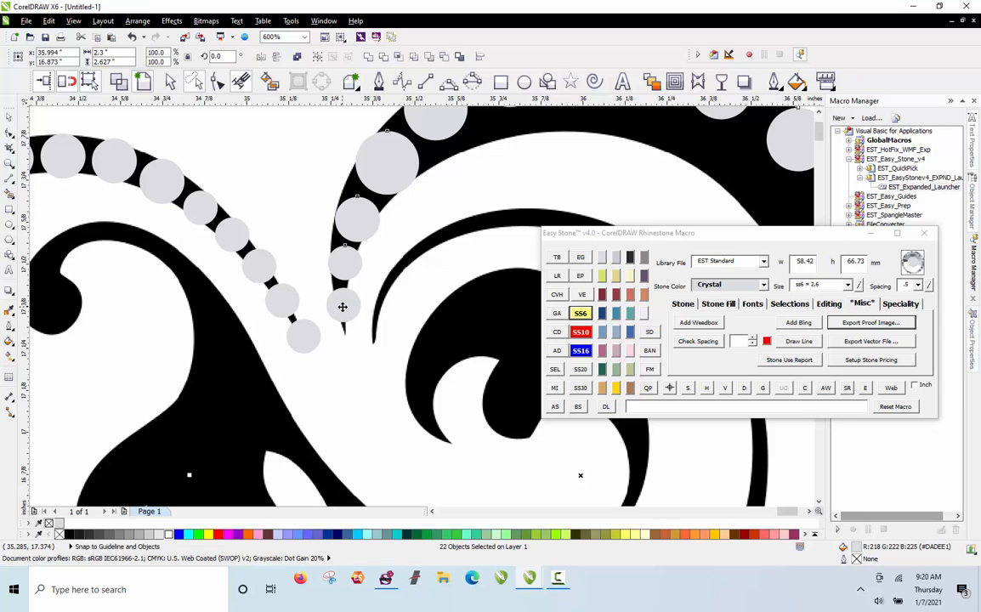
Step: Respace the selected rhinestones evenly along their path around the outer band of the large curl with the Easy Stone macro
scroll(345, 310, down, 2)
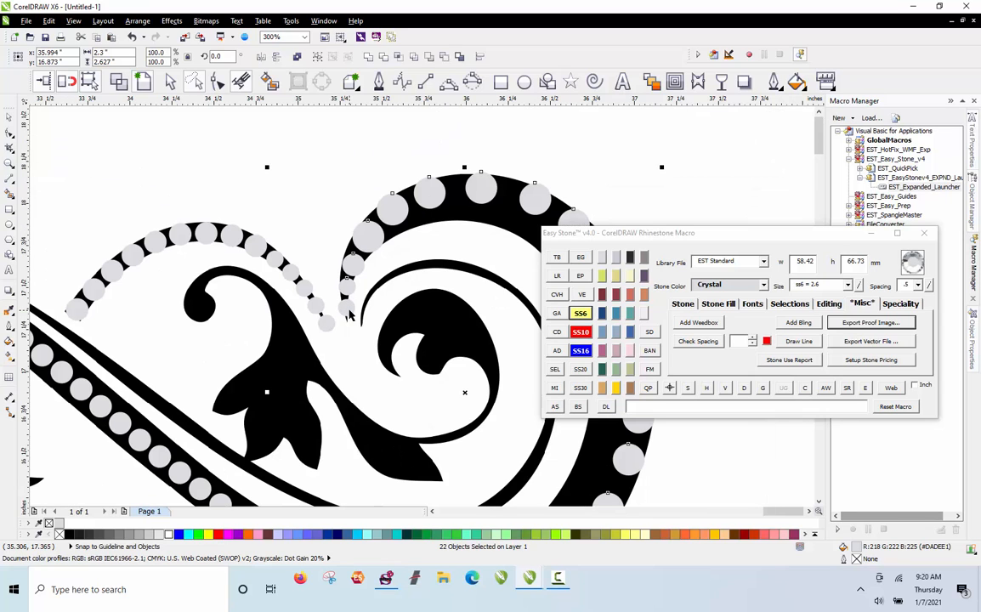
scroll(348, 314, down, 2)
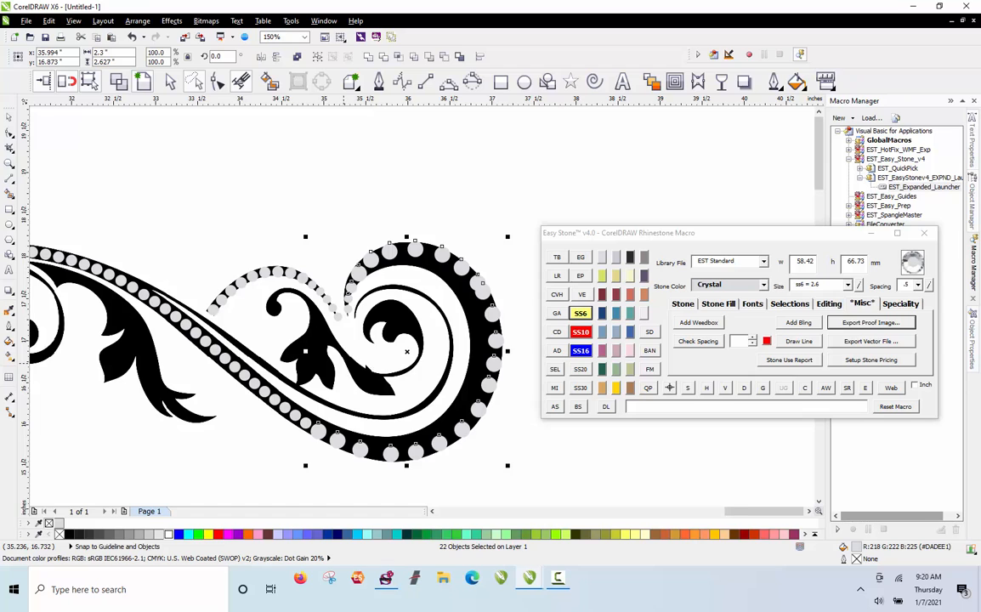
scroll(457, 333, down, 2)
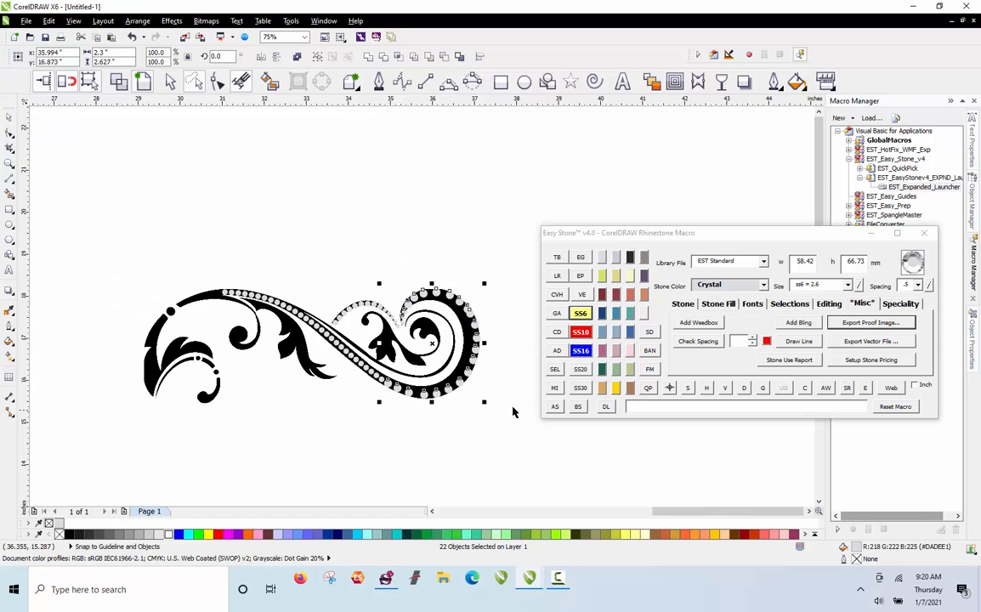
scroll(489, 308, up, 2)
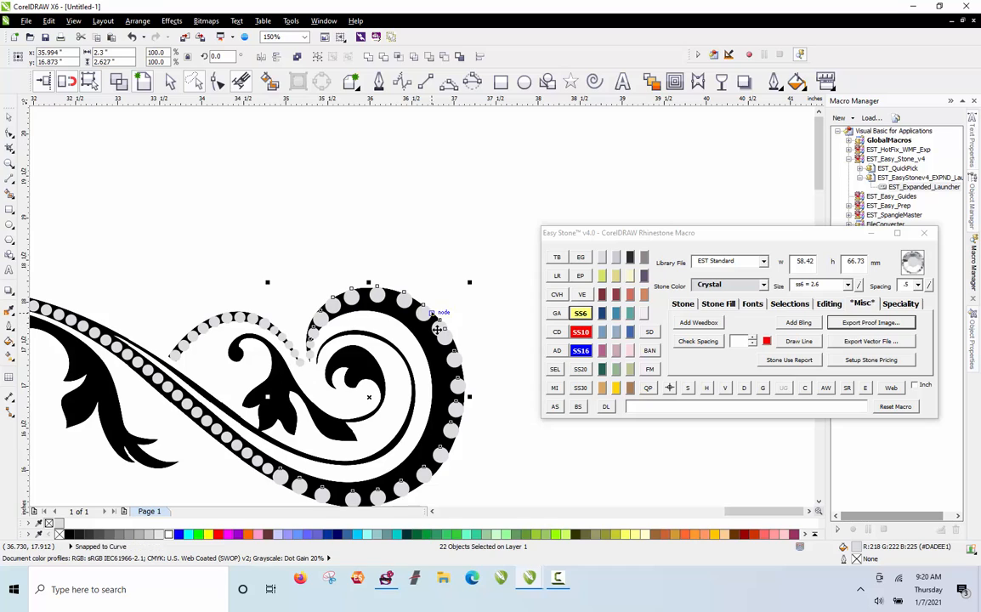
shift+click(283, 479)
shift+click(283, 479)
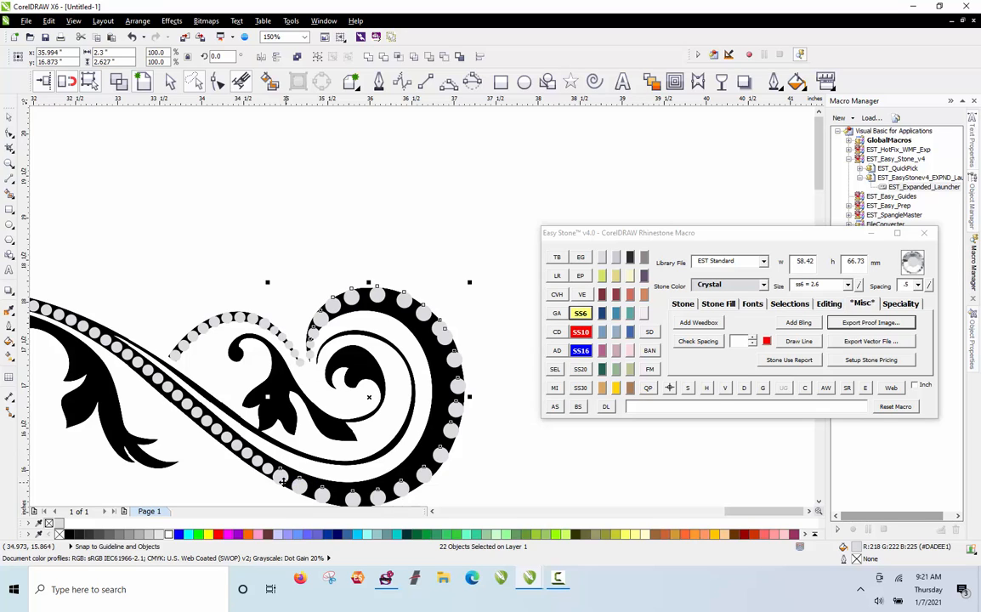
click(744, 393)
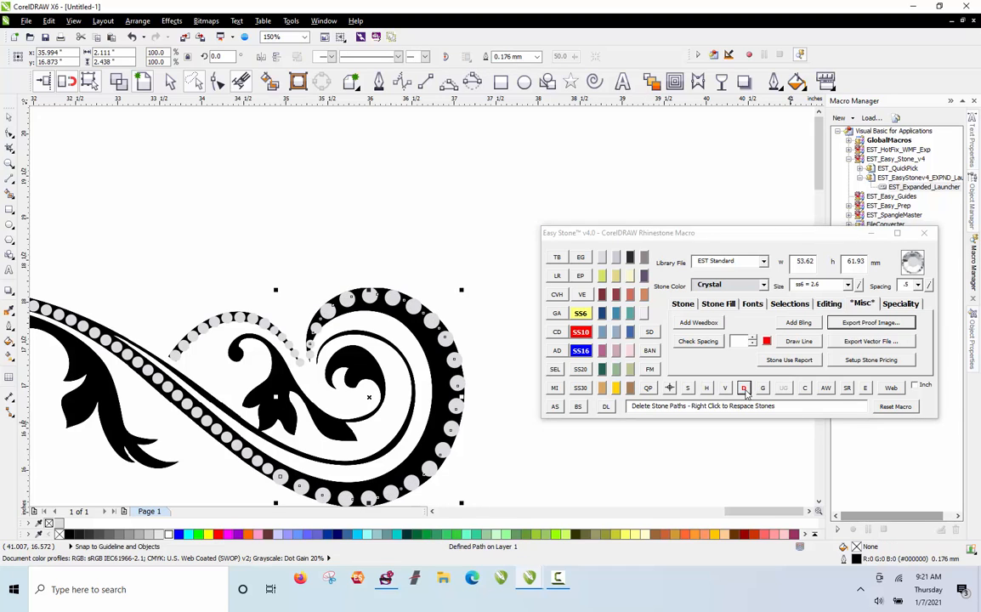
click(535, 448)
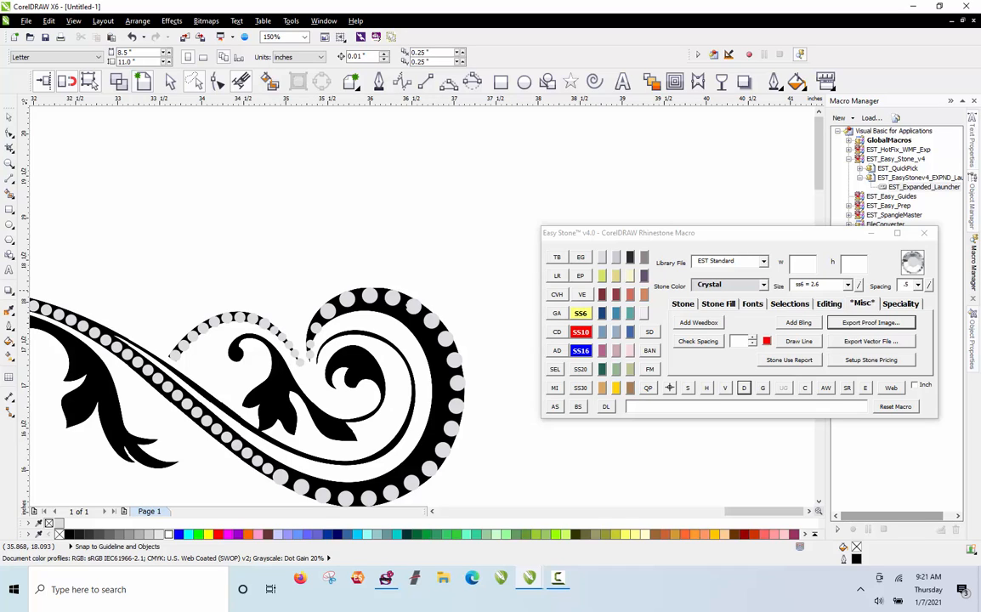
Step: In the outline-style view, duplicate an ss6, an ss10 and a larger stone in place to add stones to the curl
click(116, 85)
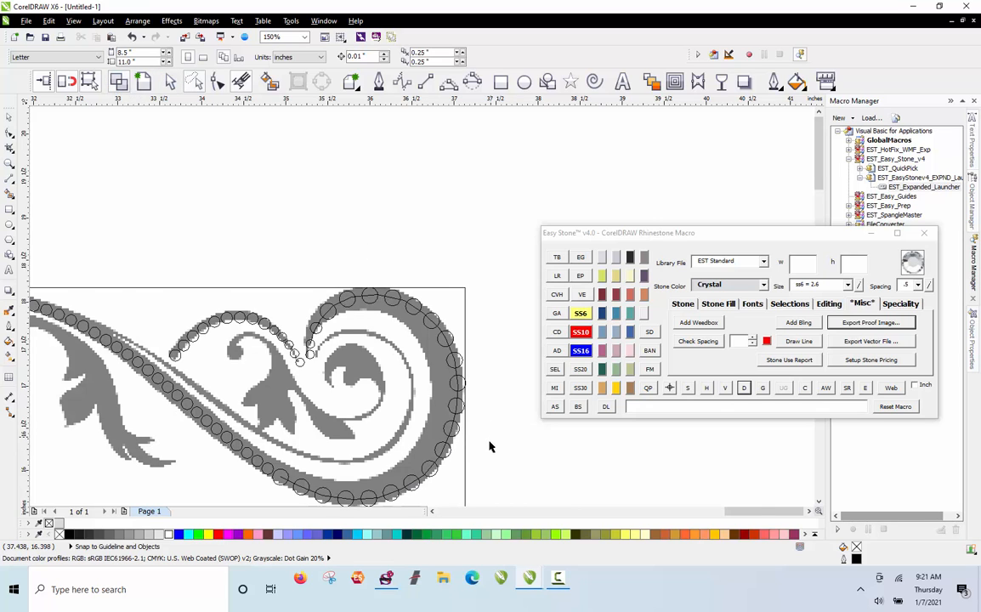
scroll(486, 442, up, 1)
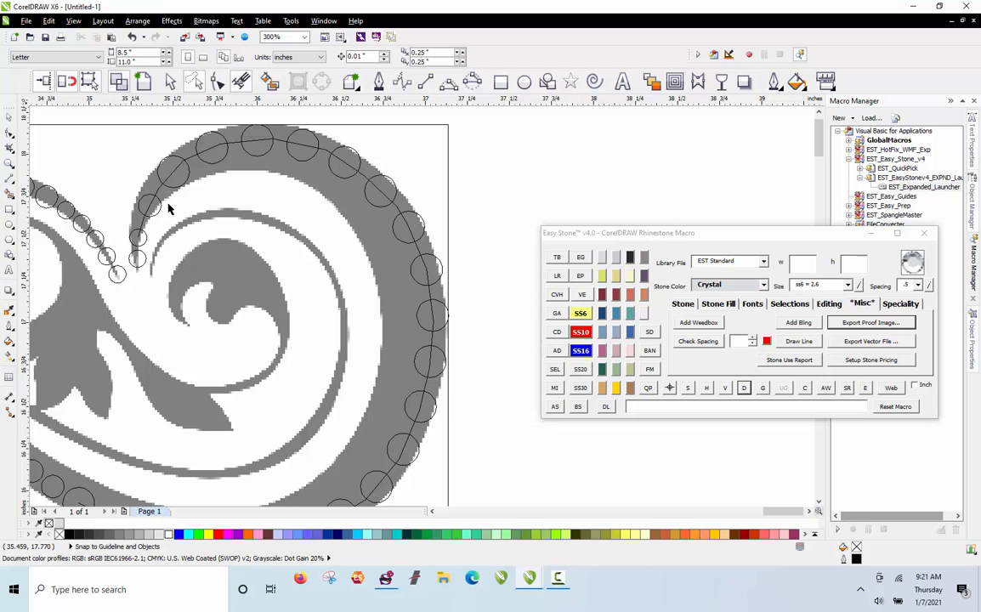
click(147, 240)
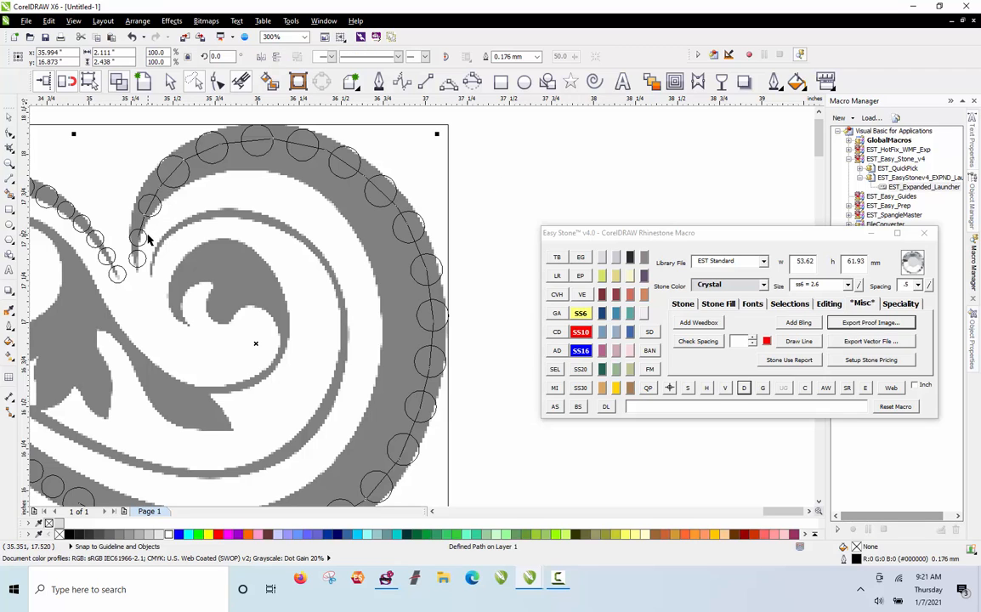
click(146, 242)
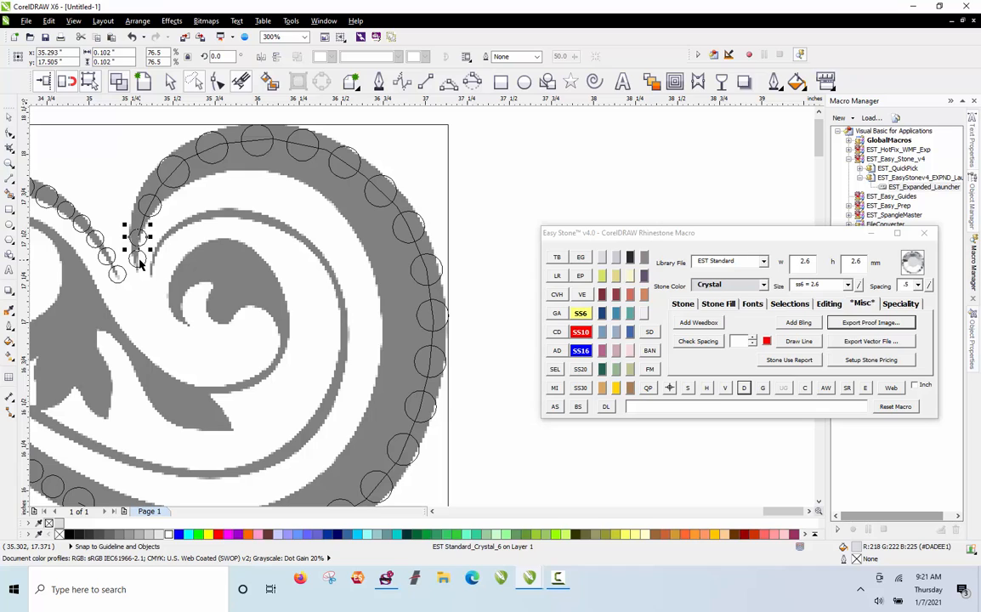
click(160, 211)
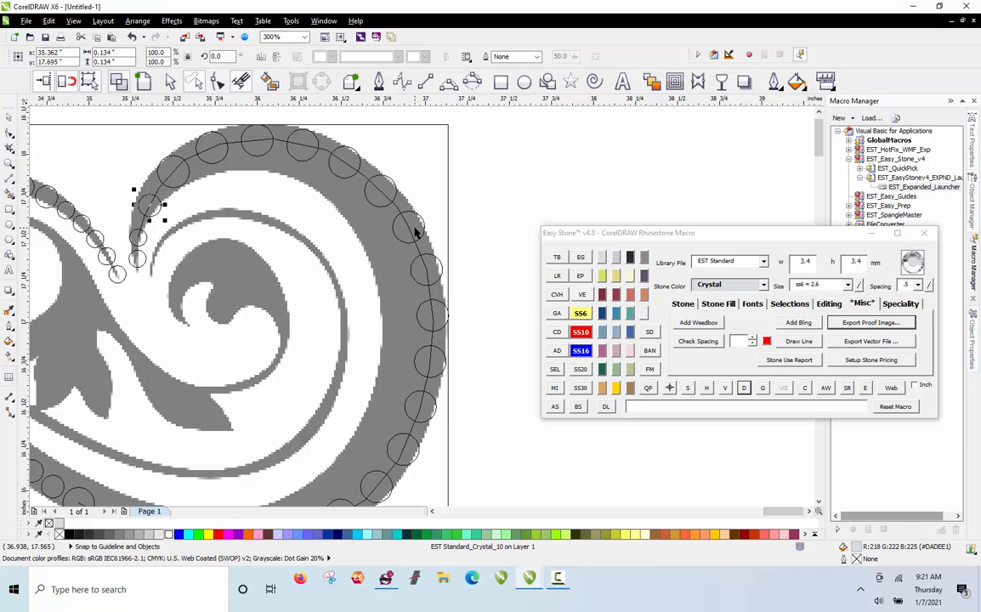
scroll(416, 231, down, 1)
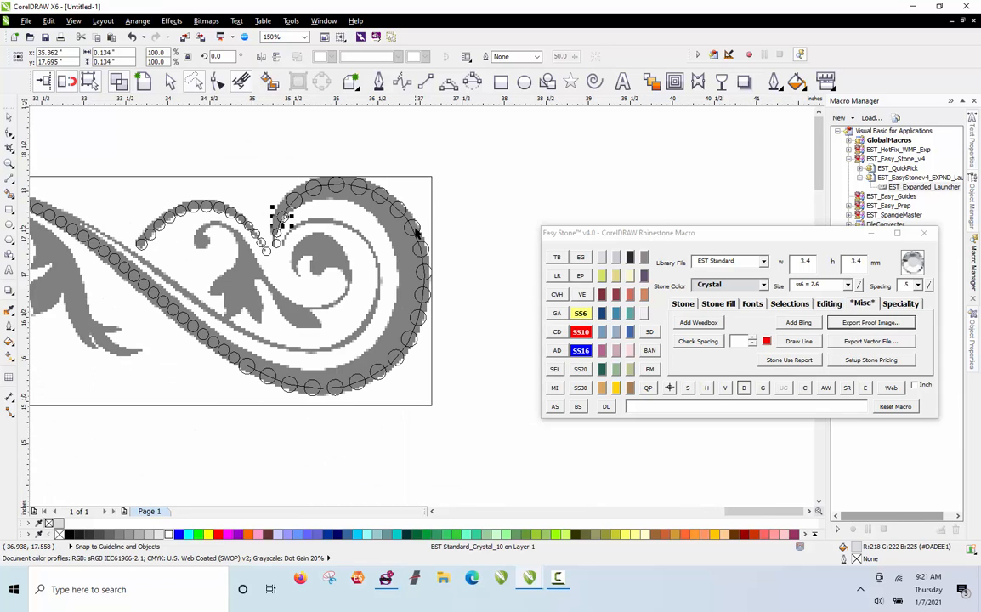
scroll(416, 231, up, 1)
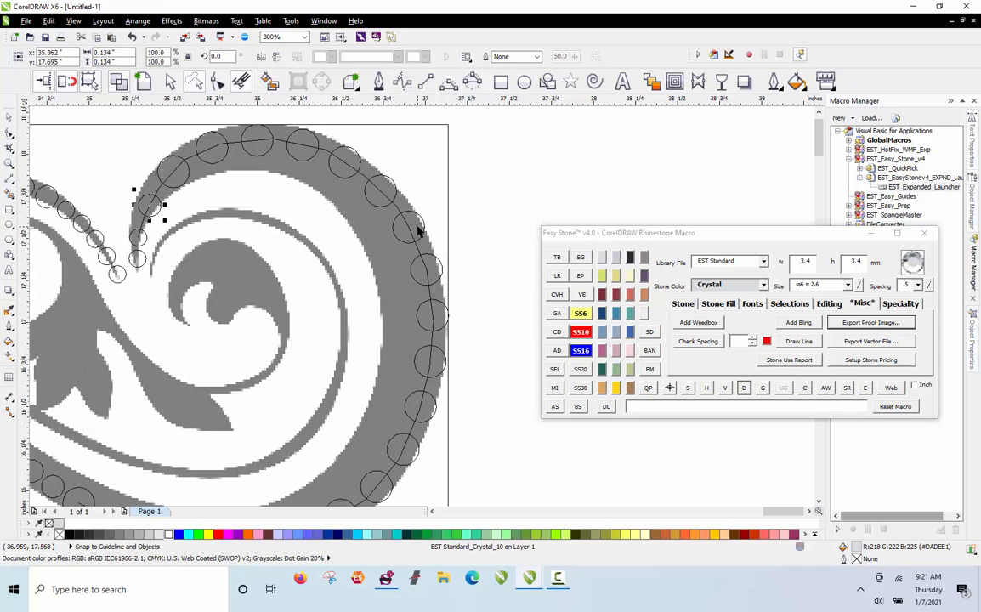
click(418, 231)
click(486, 201)
scroll(486, 198, down, 1)
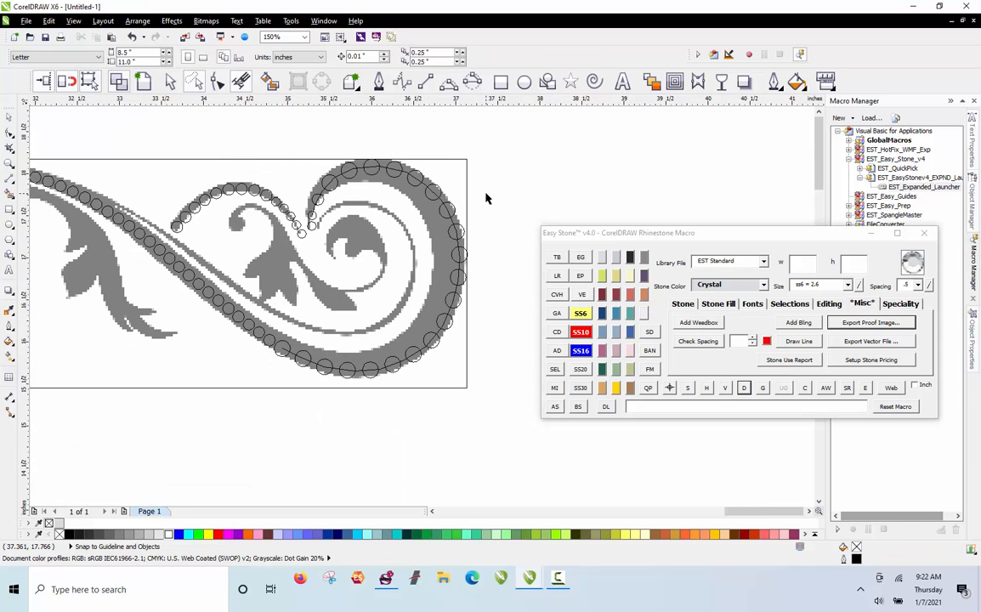
Step: Respace the enlarged set of stones along the curl's defined path and restore the full-colour view
scroll(427, 239, up, 2)
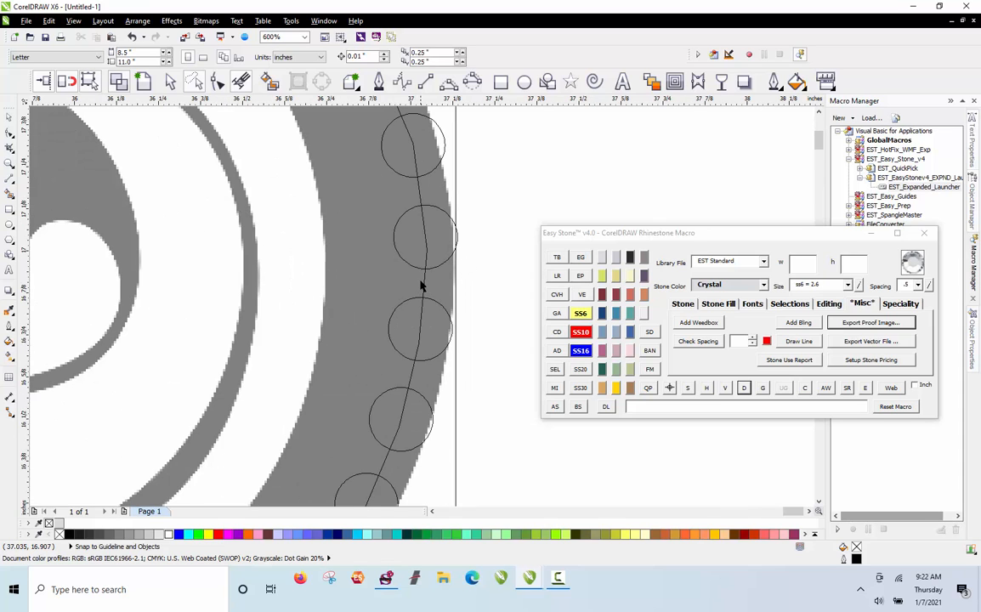
click(426, 286)
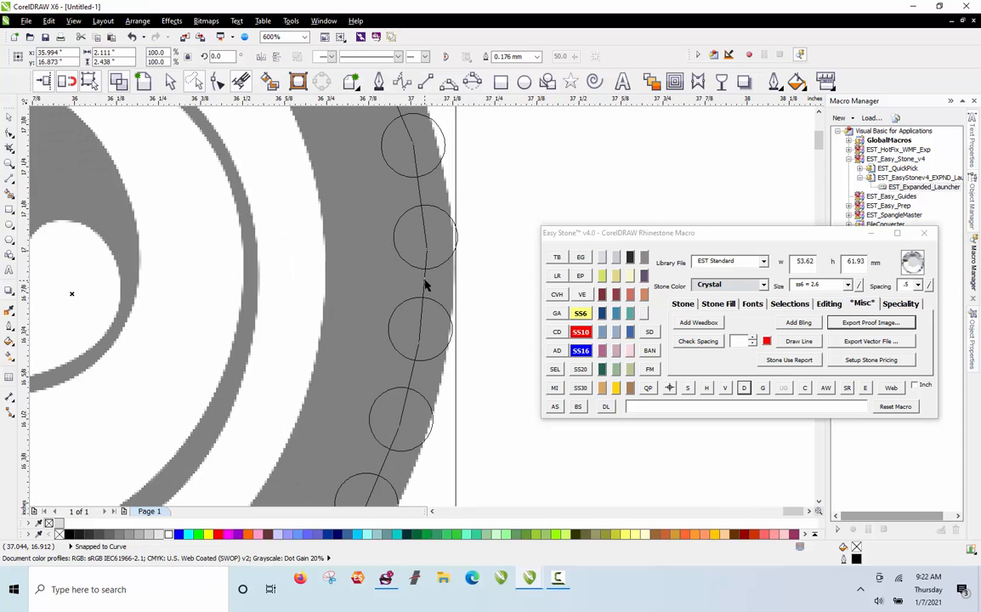
click(745, 389)
click(578, 208)
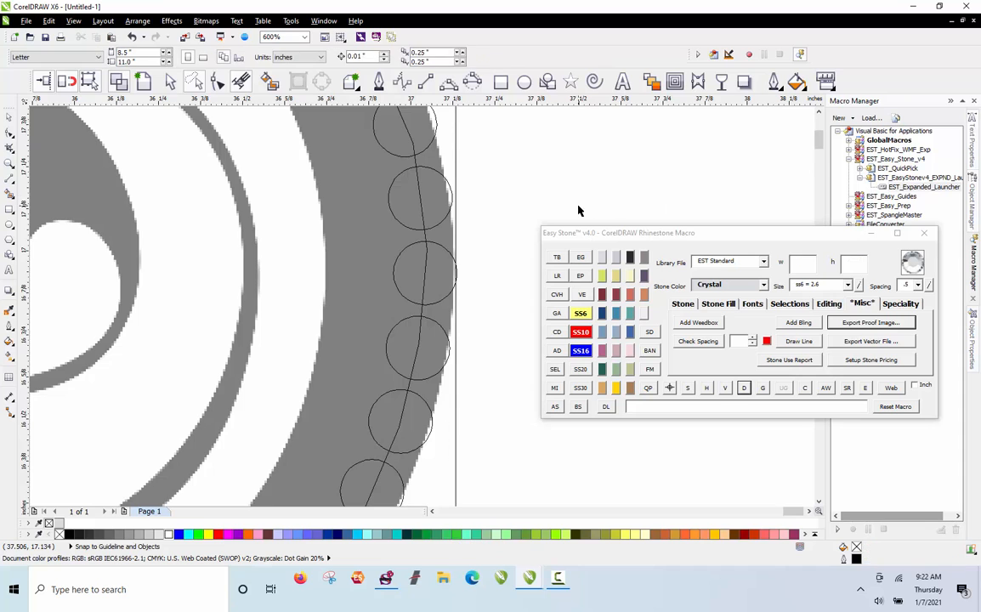
scroll(578, 208, down, 1)
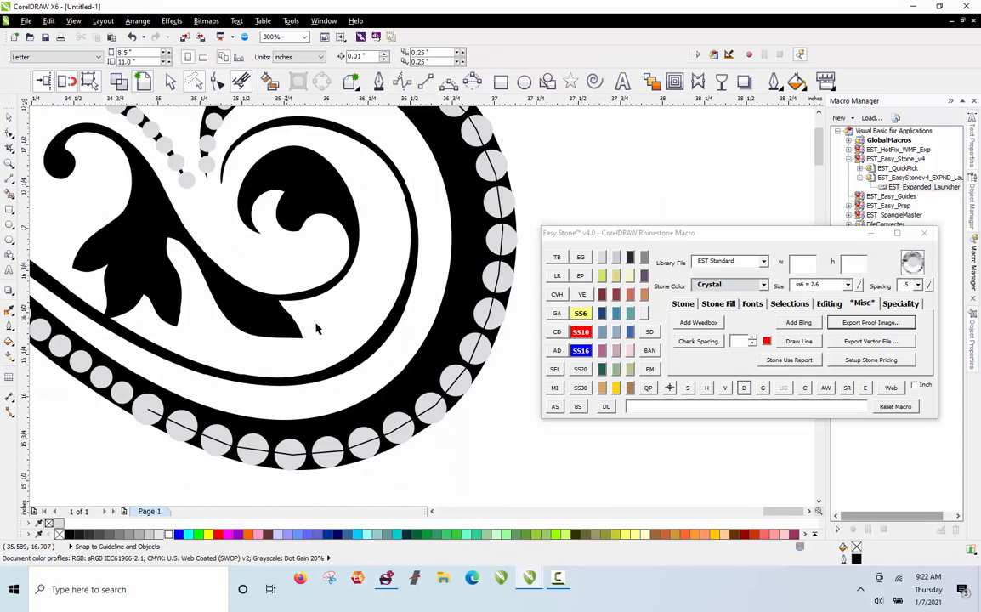
Step: Delete the defined path line running through the curl's outer stones, keeping the stones
scroll(393, 327, down, 1)
scroll(386, 194, up, 1)
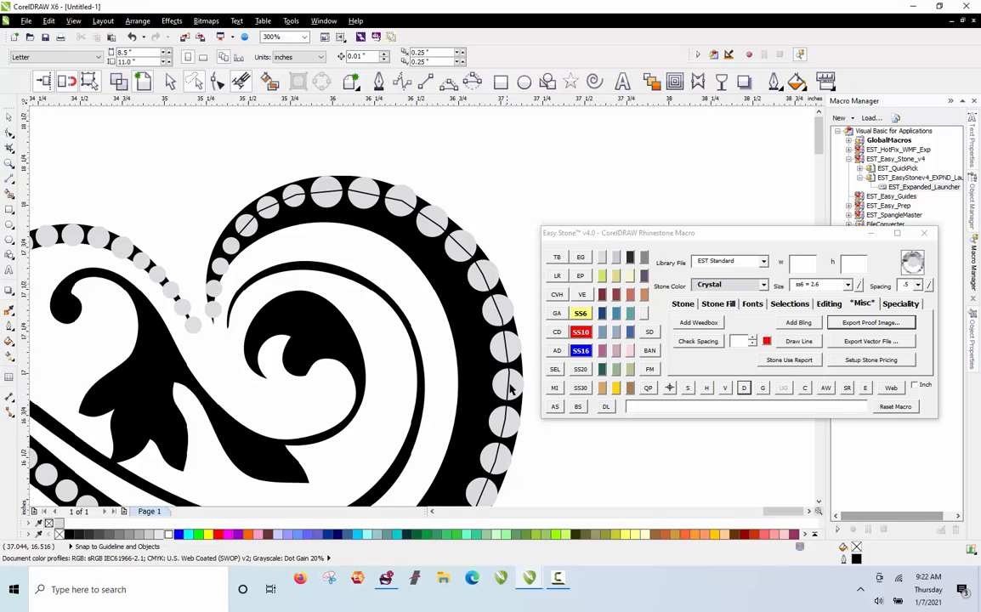
scroll(523, 181, down, 2)
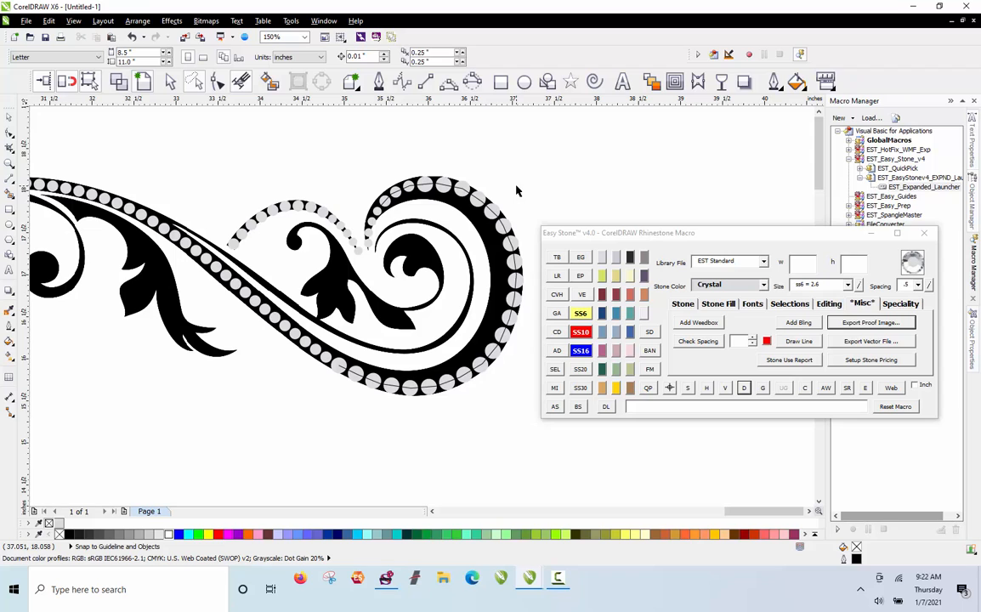
scroll(511, 276, up, 2)
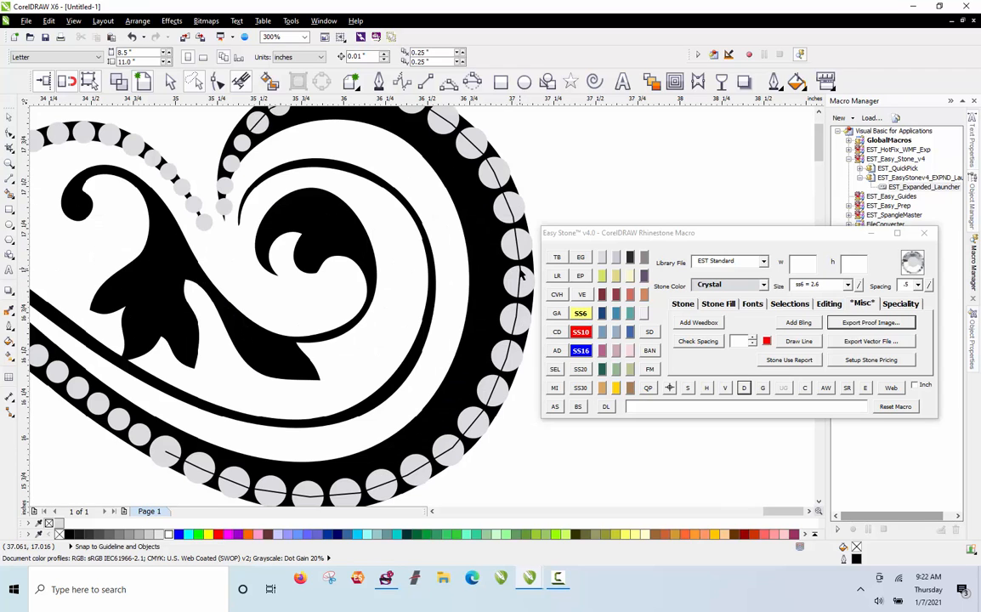
click(520, 273)
key(Escape)
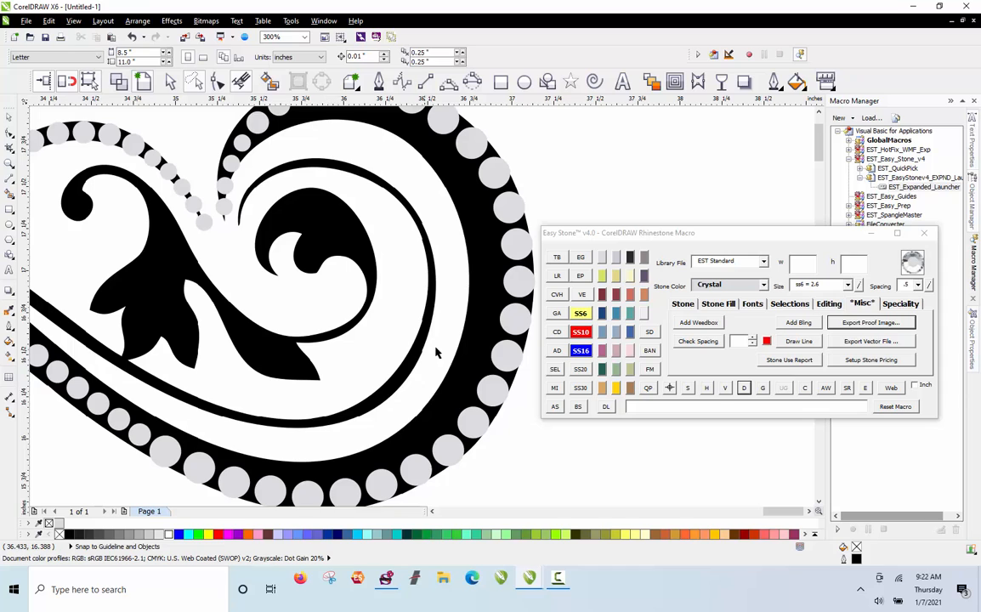
Step: Copy an ss6 stone from the curl's narrow end to the band's inner edge, below the ss10 stones, starting a second row
scroll(450, 213, down, 2)
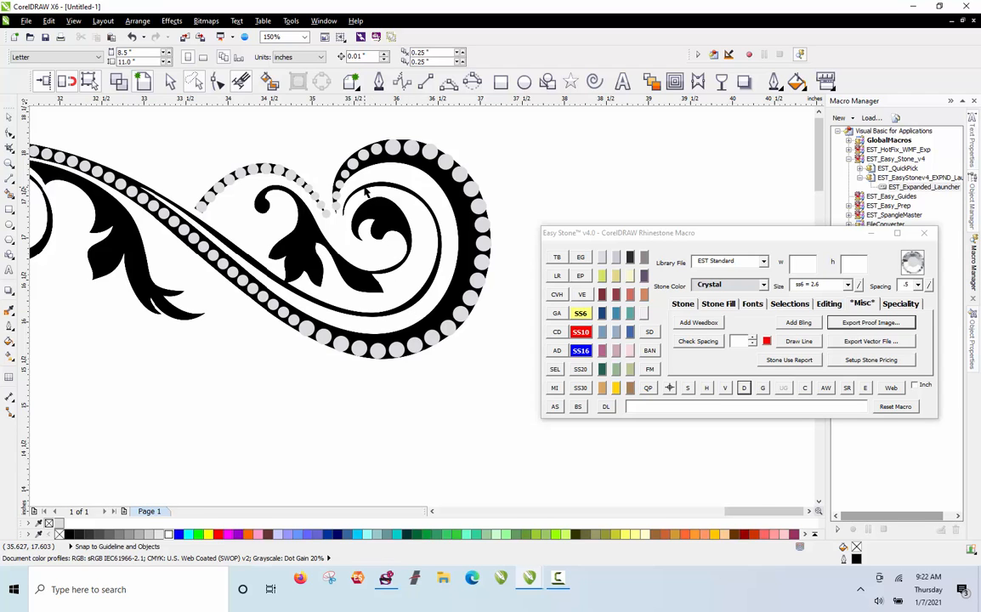
scroll(366, 192, up, 5)
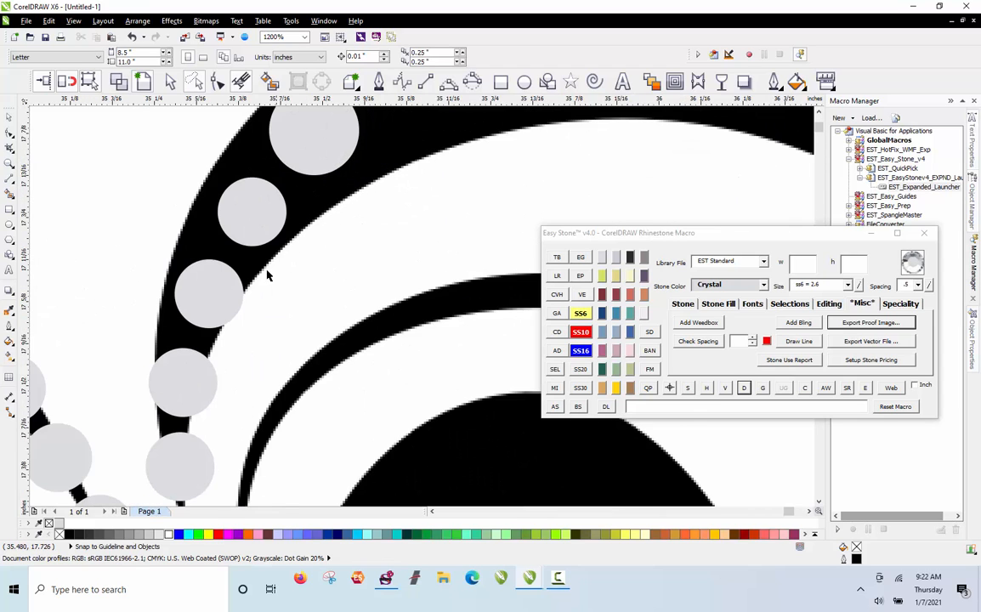
scroll(266, 274, down, 3)
scroll(225, 316, up, 1)
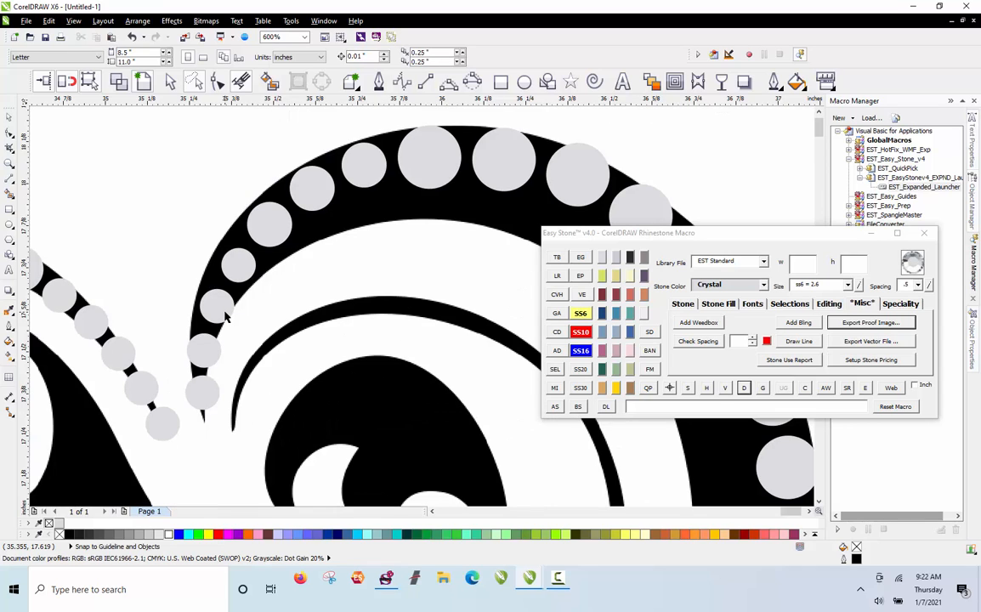
scroll(225, 316, up, 1)
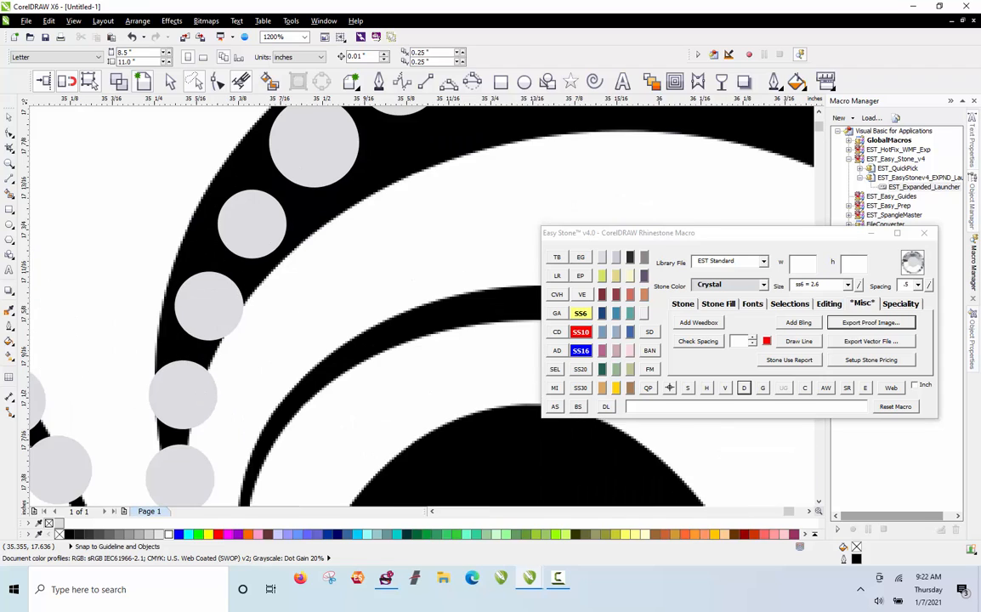
click(252, 223)
drag(441, 172, 417, 178)
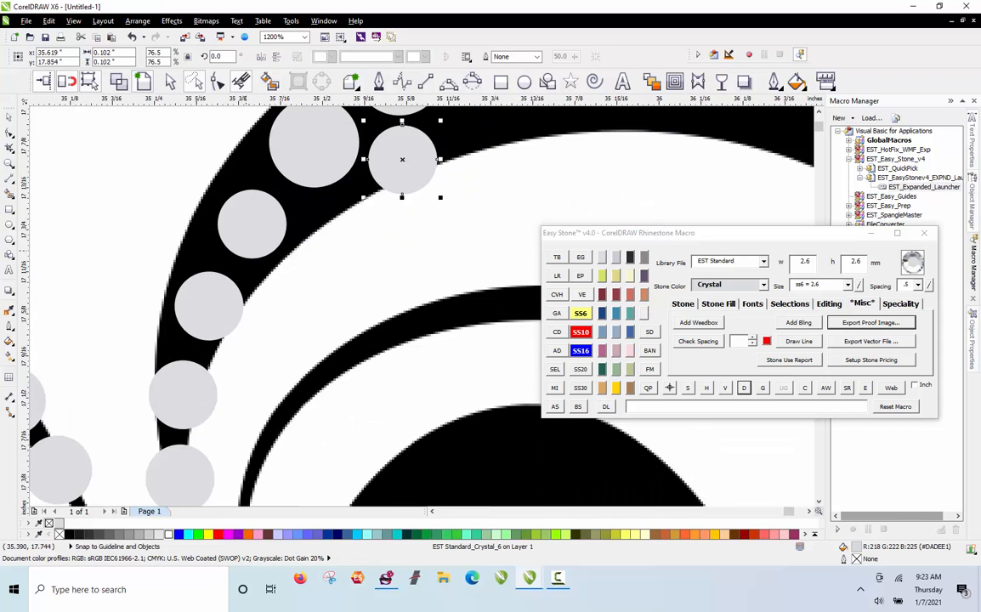
Step: Nudge the copied ss6 stone slightly down and right to even its gaps to the two neighbouring ss10 stones
scroll(244, 278, down, 1)
scroll(334, 192, up, 3)
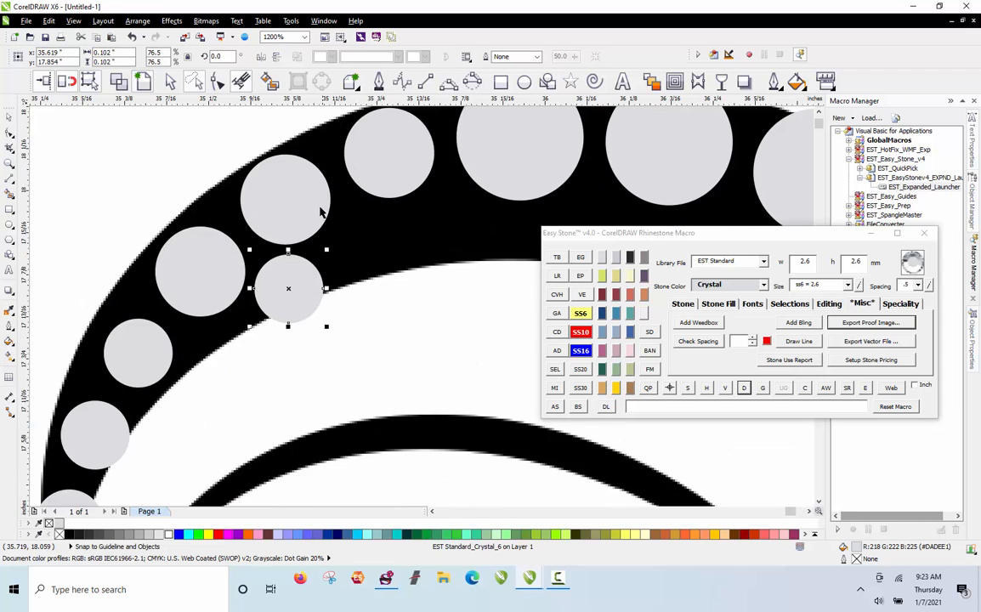
scroll(270, 255, down, 2)
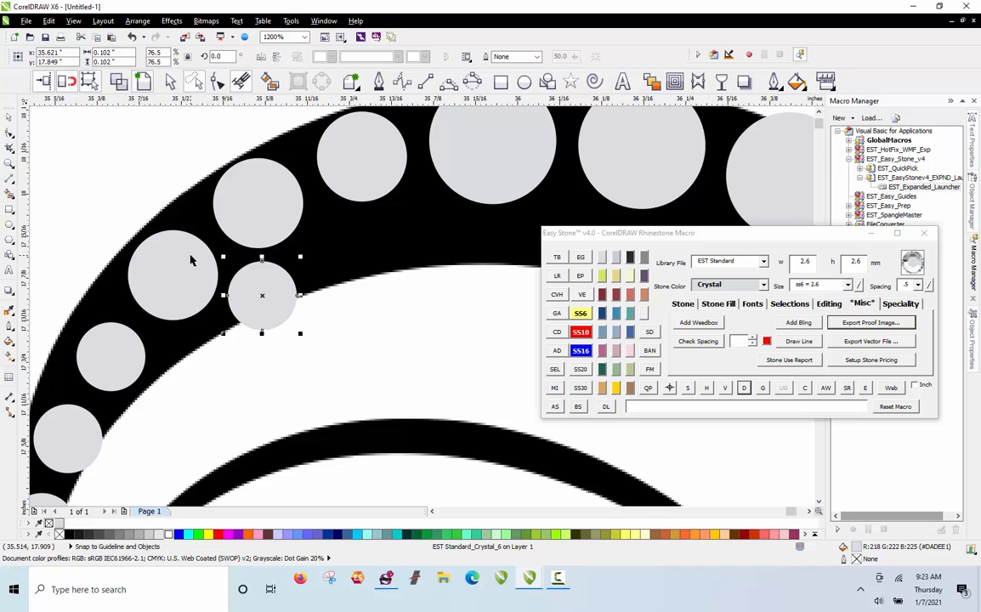
scroll(169, 198, down, 2)
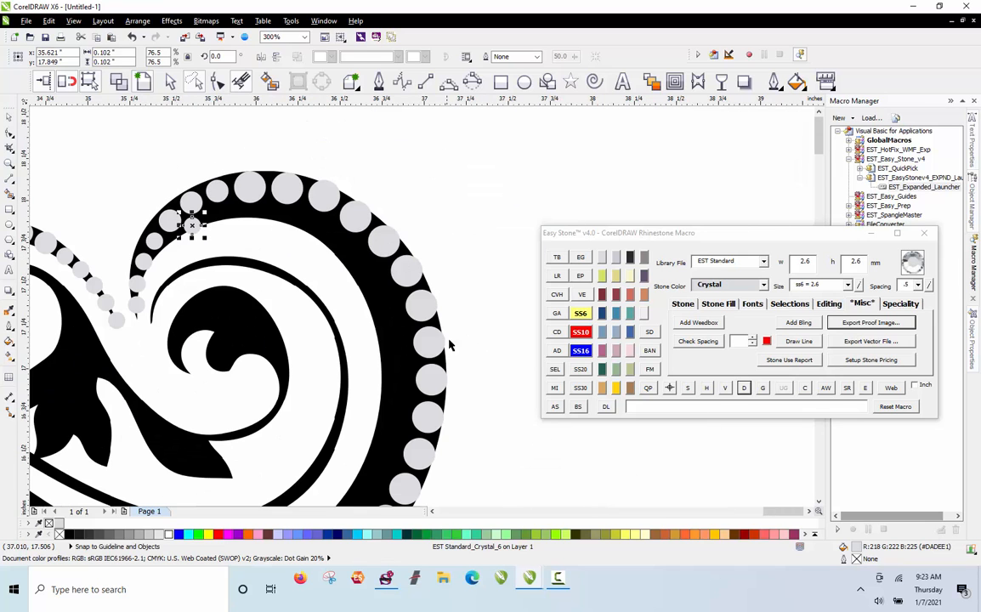
scroll(132, 228, up, 1)
scroll(111, 355, up, 2)
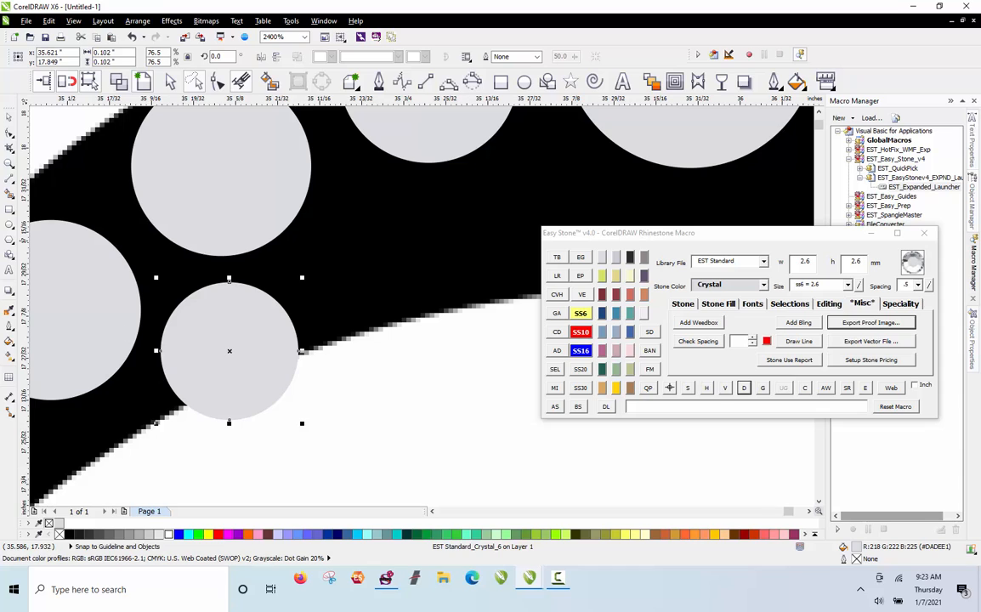
Step: Copy the ss6 stone twice along the band's inner edge, extending the second row to three stones
drag(241, 355, 226, 373)
drag(226, 373, 382, 303)
right_click(389, 302)
drag(382, 303, 544, 272)
scroll(313, 271, down, 1)
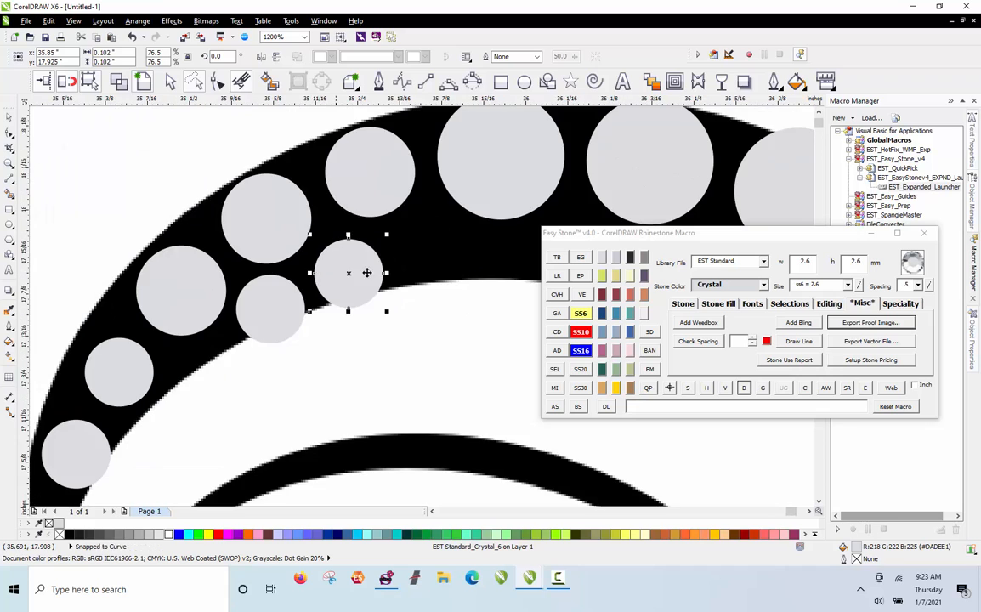
scroll(412, 244, up, 1)
drag(321, 294, 472, 284)
right_click(475, 275)
scroll(269, 286, down, 1)
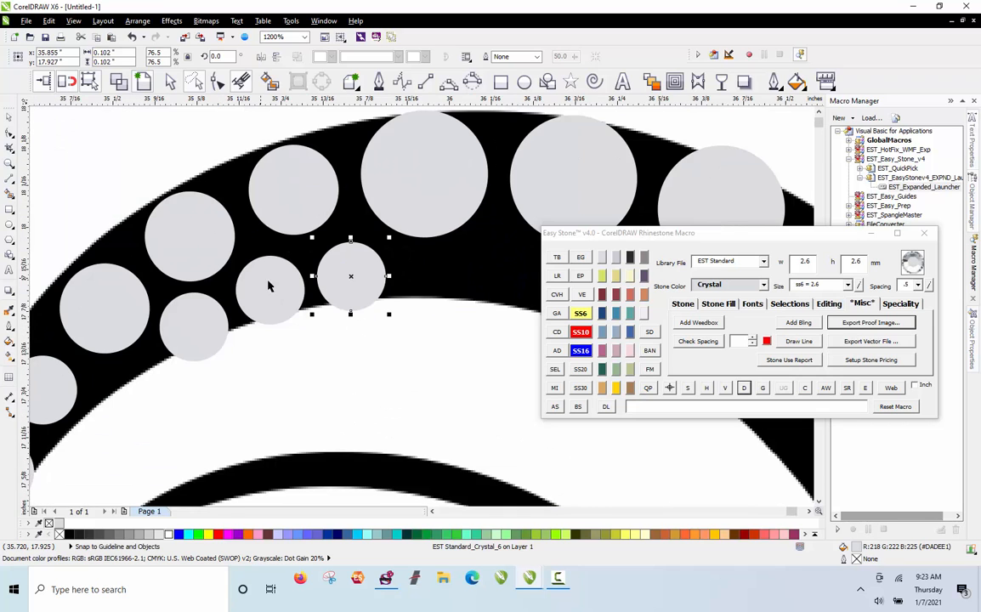
Step: Copy another ss6 stone into fourth place in the inner row and nudge the third stone slightly down and left
scroll(448, 258, up, 1)
drag(304, 300, 464, 297)
right_click(463, 289)
click(214, 286)
scroll(268, 278, down, 1)
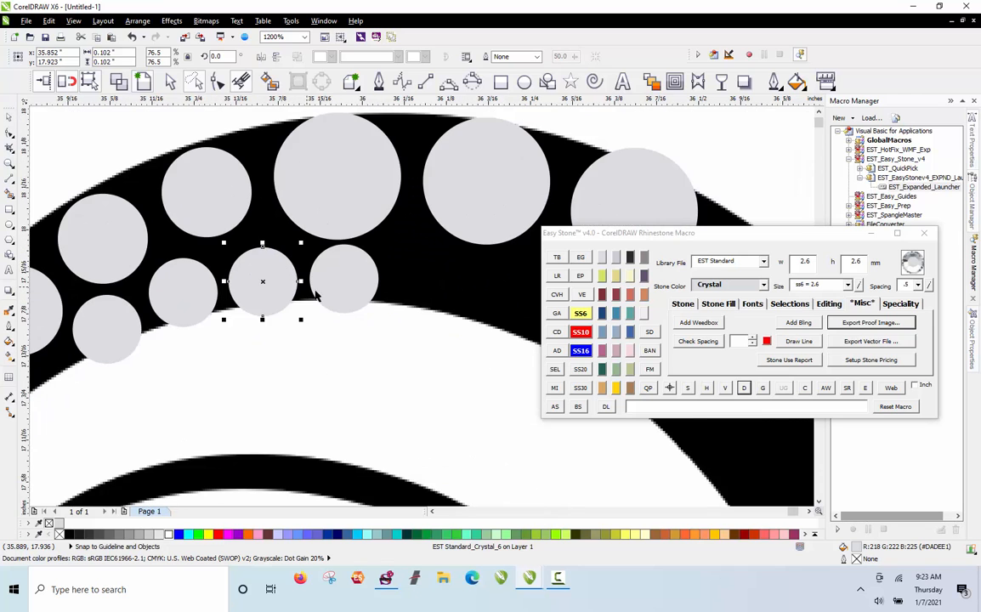
Step: Copy an ss6 stone into fifth place in the inner row, change it to ss10 and nudge it slightly up and right
scroll(429, 299, up, 1)
drag(232, 247, 395, 250)
scroll(305, 223, down, 2)
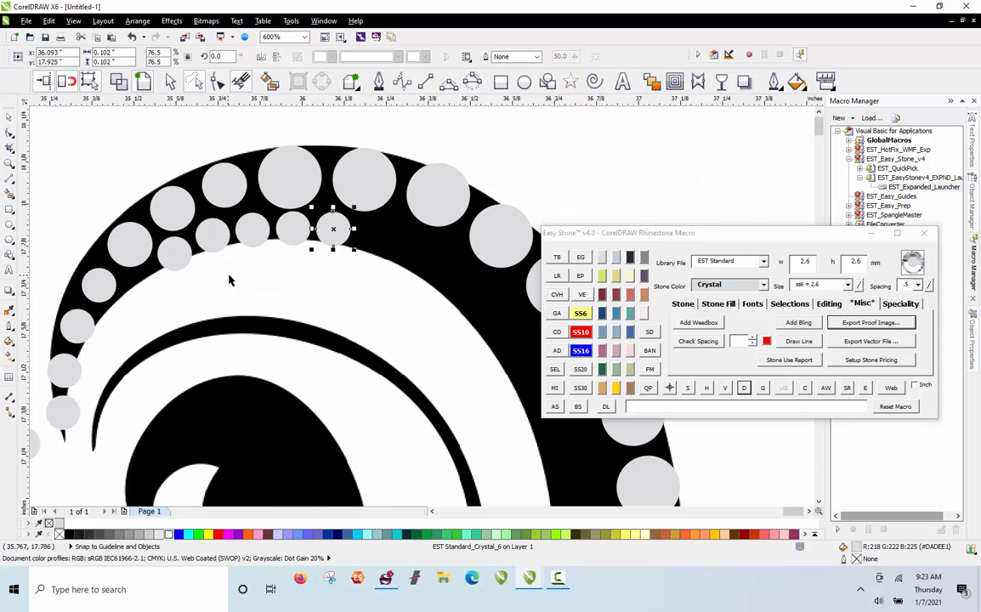
scroll(229, 281, up, 1)
scroll(429, 197, up, 1)
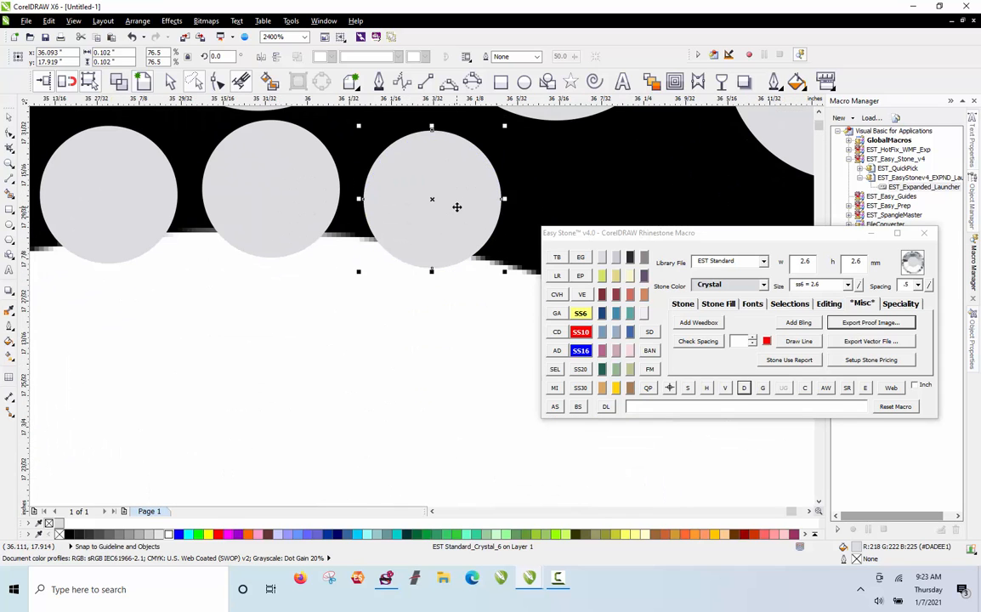
click(580, 332)
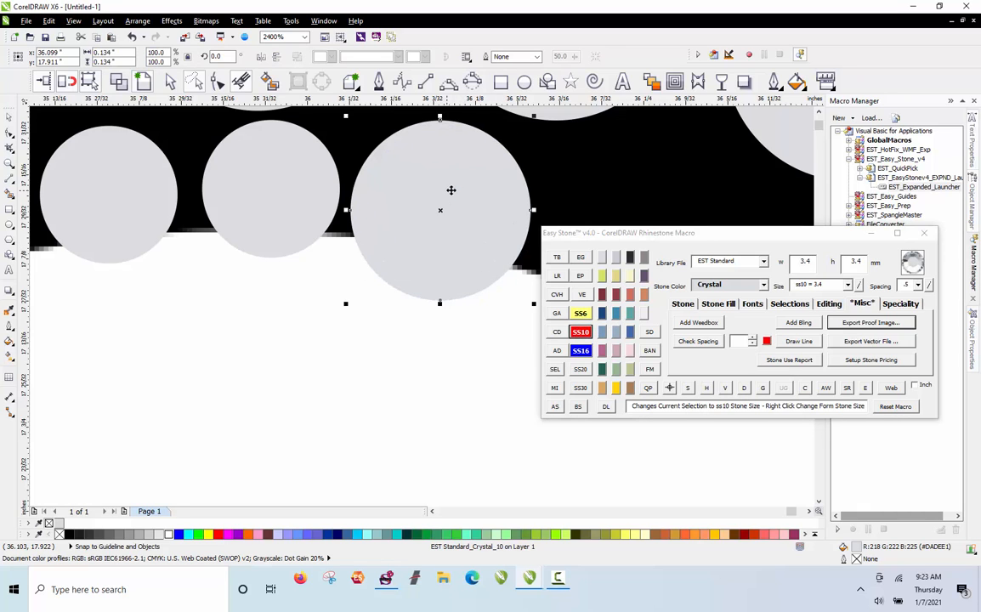
drag(475, 190, 484, 185)
scroll(287, 259, down, 1)
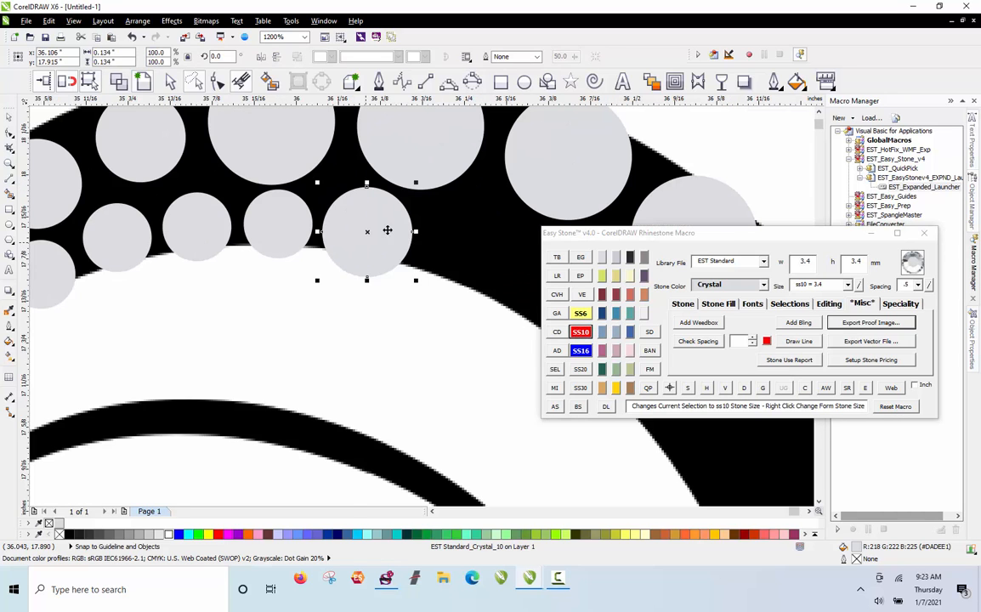
Step: Copy the ss10 stone twice farther along the band's inner edge
drag(387, 229, 482, 240)
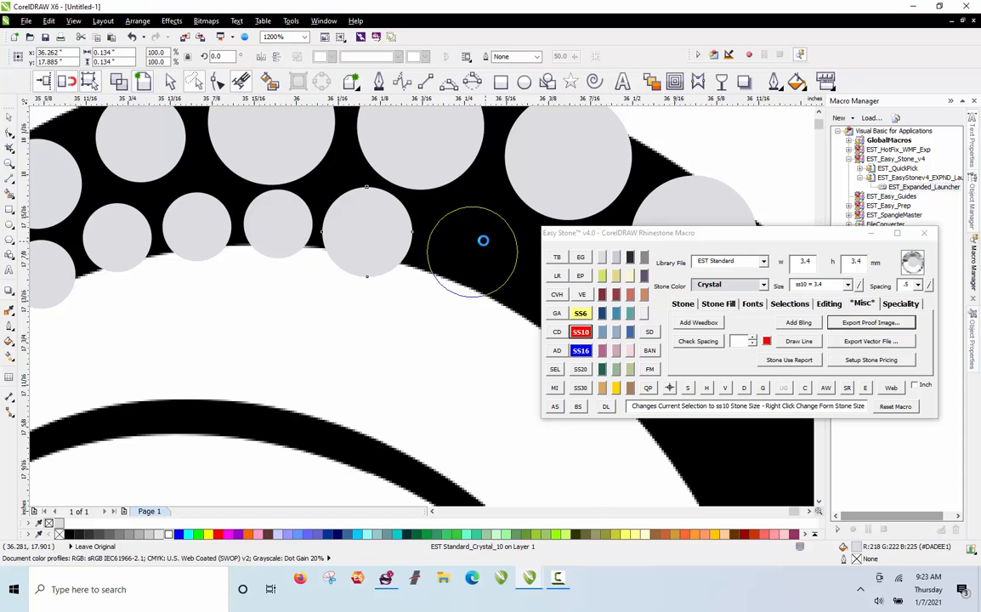
scroll(250, 219, down, 1)
scroll(361, 232, up, 2)
drag(397, 214, 507, 290)
scroll(252, 220, down, 3)
scroll(289, 234, up, 3)
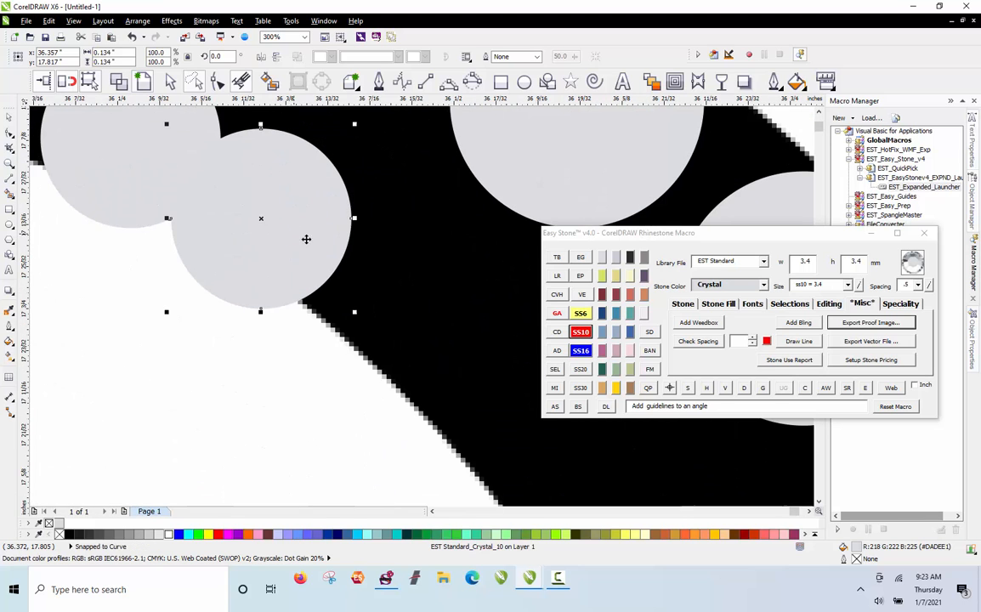
Step: Move the last ss10 copy clear of its neighbour, change it to ss16 and copy the larger stone along the inner edge
drag(306, 239, 417, 307)
click(587, 352)
scroll(334, 230, down, 1)
scroll(404, 229, down, 2)
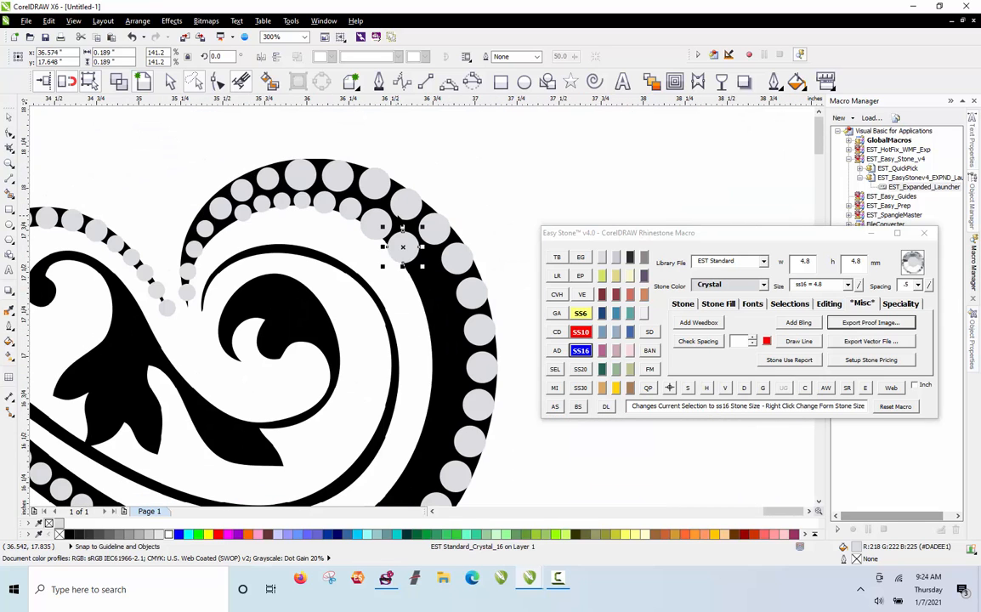
Step: Copy the ss16 stone twice more down the curl's inner edge, reaching four ss16 stones
scroll(402, 247, up, 2)
drag(324, 214, 469, 437)
scroll(481, 290, down, 3)
scroll(405, 399, up, 1)
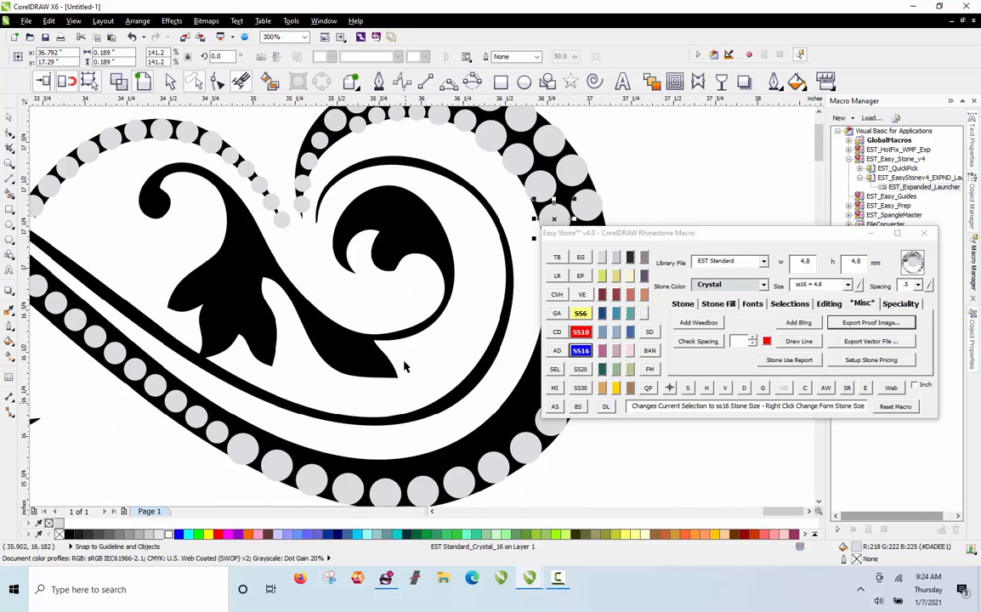
Step: Copy an ss6 stone from the upper inner row to the lower band's inner edge, above the gap between two ss16 stones
click(455, 363)
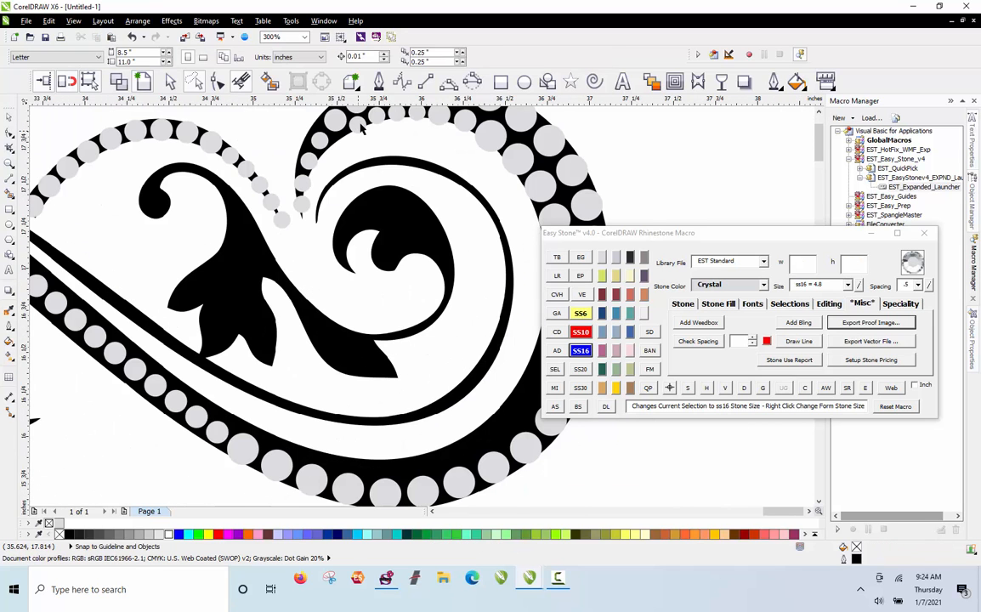
click(310, 444)
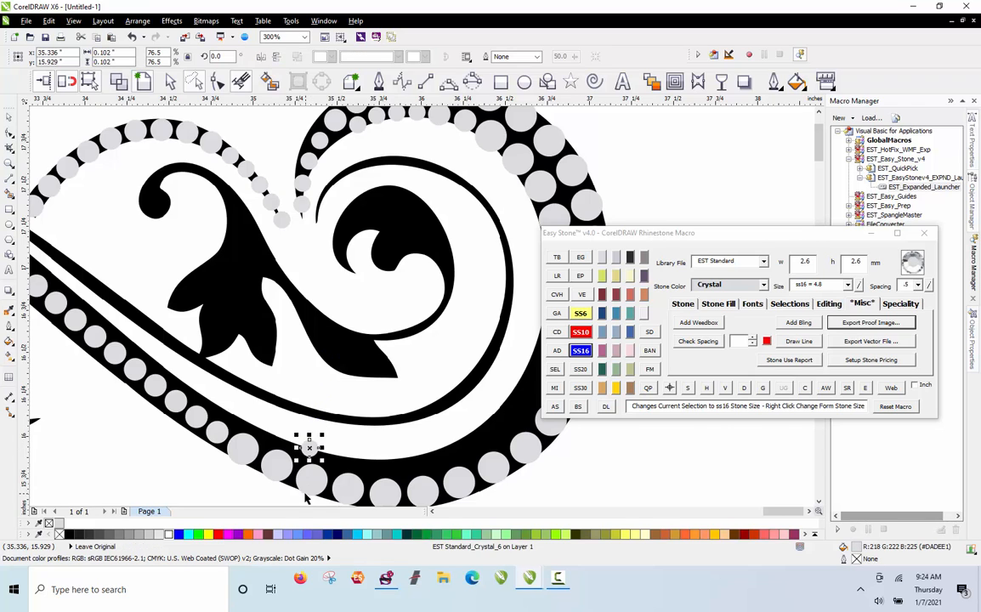
scroll(304, 488, up, 2)
drag(341, 356, 418, 379)
scroll(187, 320, down, 2)
scroll(247, 333, up, 2)
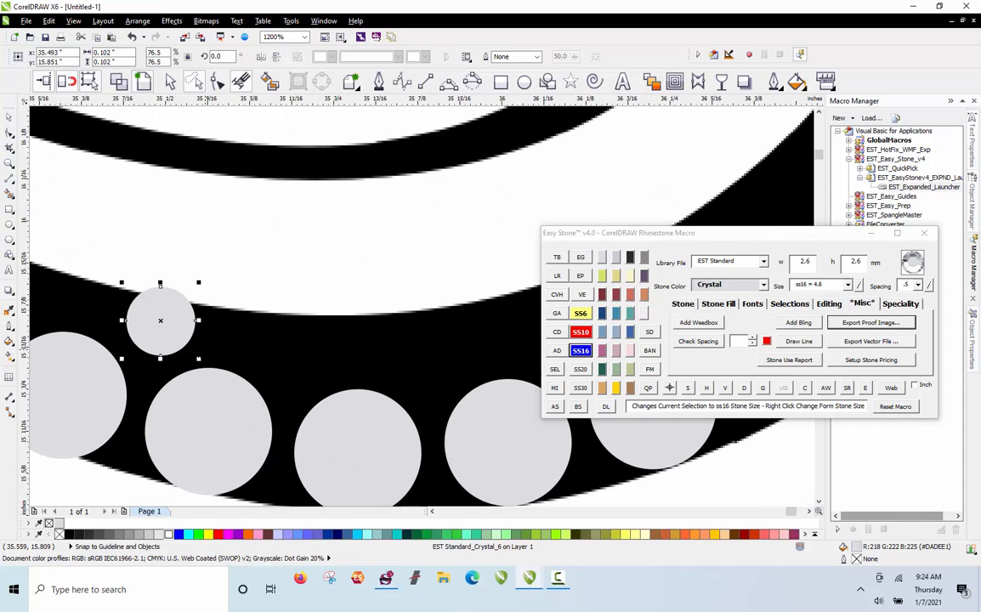
Step: Copy the ss6 stone twice to the right along the lower band's inner edge, making three ss6 stones
scroll(70, 308, up, 2)
drag(68, 300, 379, 343)
right_click(406, 349)
scroll(176, 338, down, 1)
drag(251, 343, 412, 369)
right_click(427, 363)
scroll(236, 300, down, 2)
scroll(245, 313, up, 2)
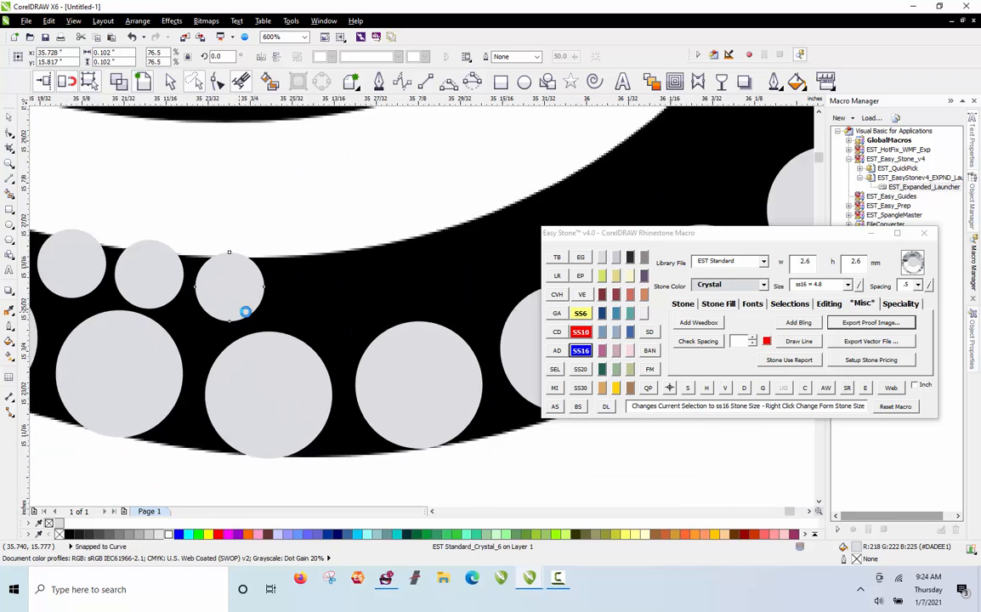
Step: Copy an ss6 stone into fourth place in the lower inner row, change it to ss10 and fit it against the inner edge
drag(247, 286, 421, 265)
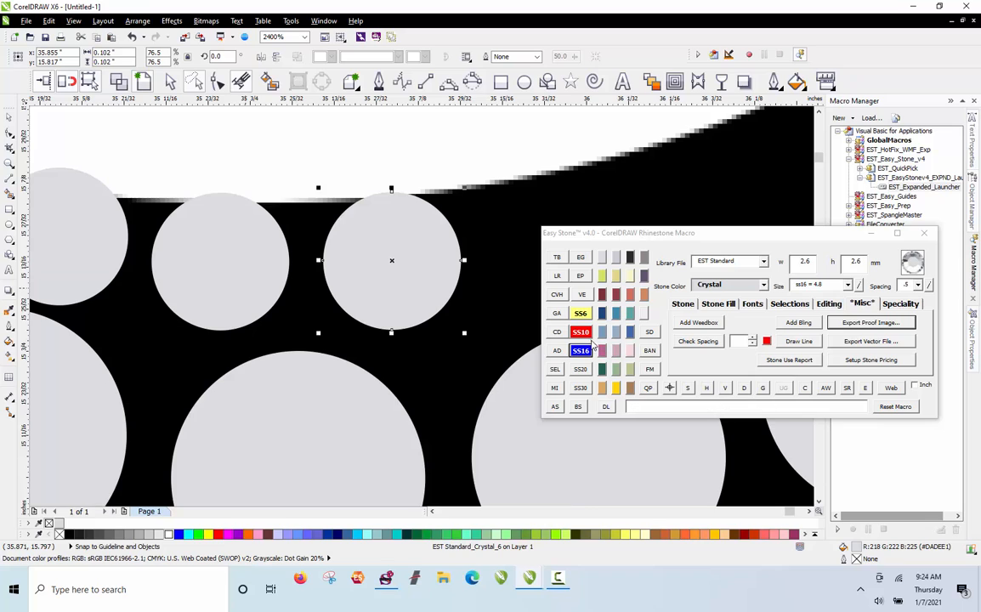
click(580, 331)
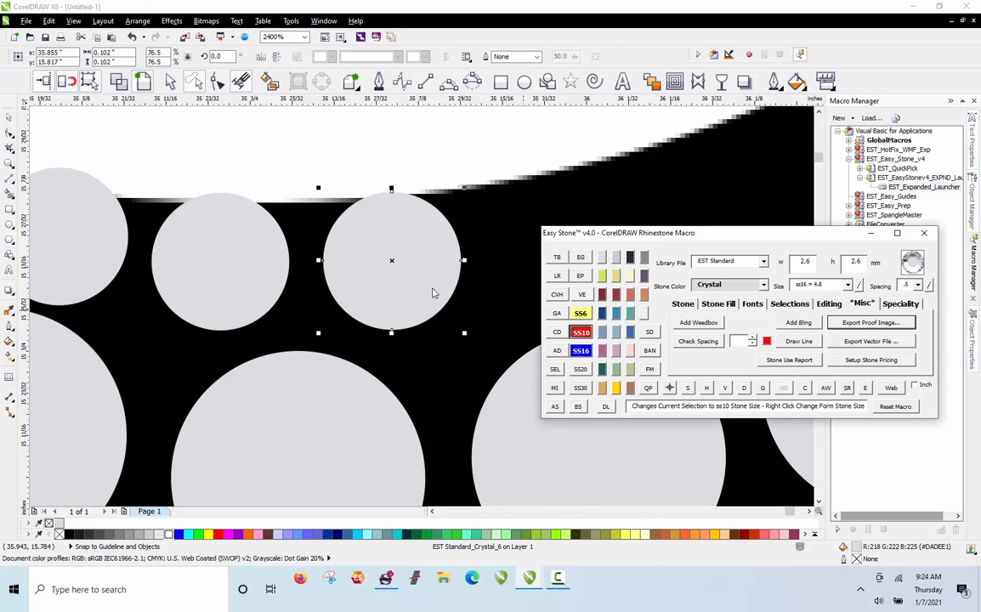
drag(427, 286, 425, 283)
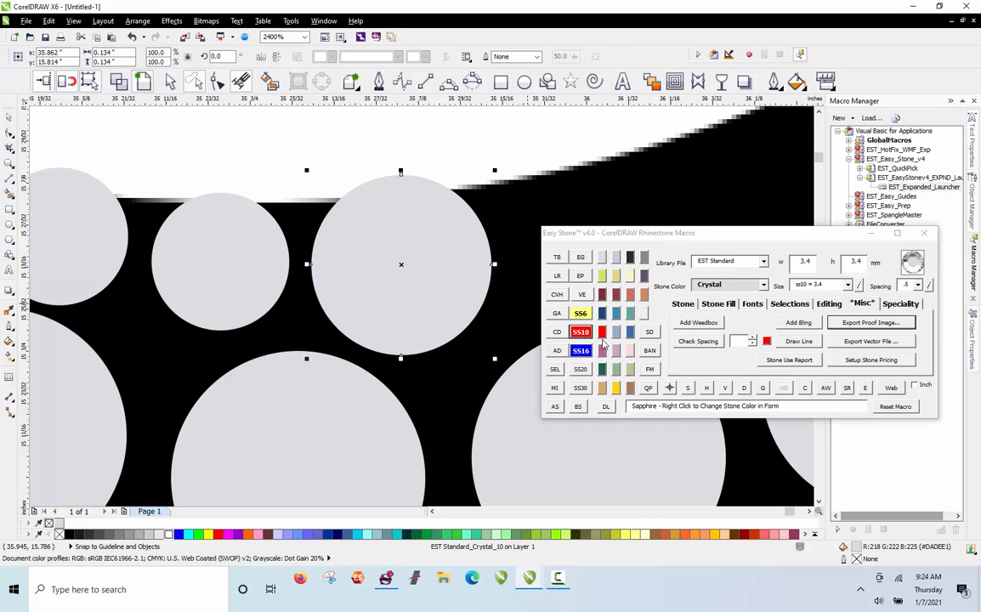
Step: Copy the ss10 stone three times along the lower band's inner edge, following its upward curve
scroll(166, 195, down, 1)
drag(281, 227, 438, 196)
scroll(283, 227, up, 1)
scroll(245, 289, down, 1)
scroll(238, 235, up, 1)
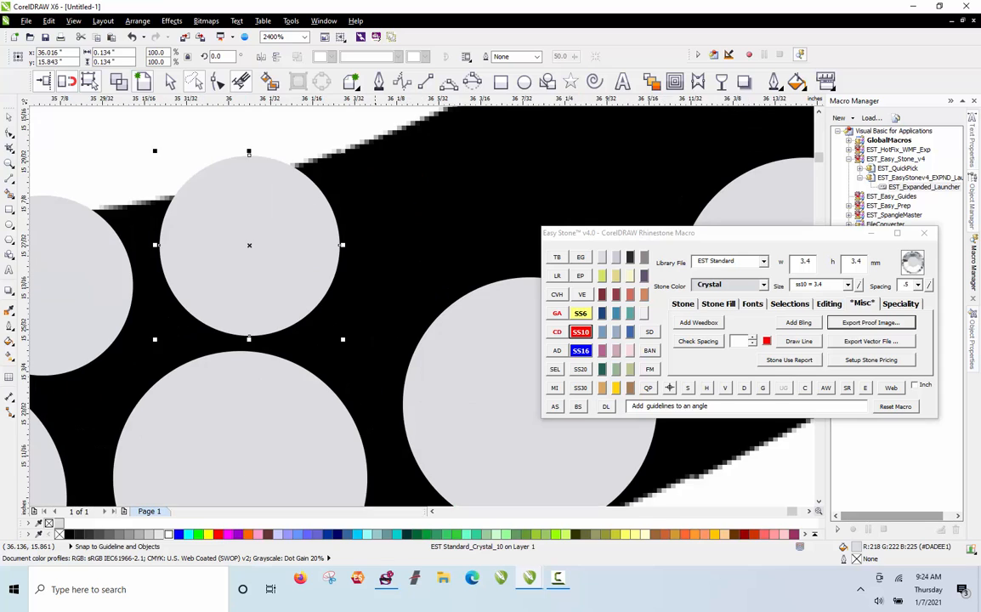
drag(238, 235, 450, 180)
scroll(174, 310, down, 1)
scroll(173, 310, down, 1)
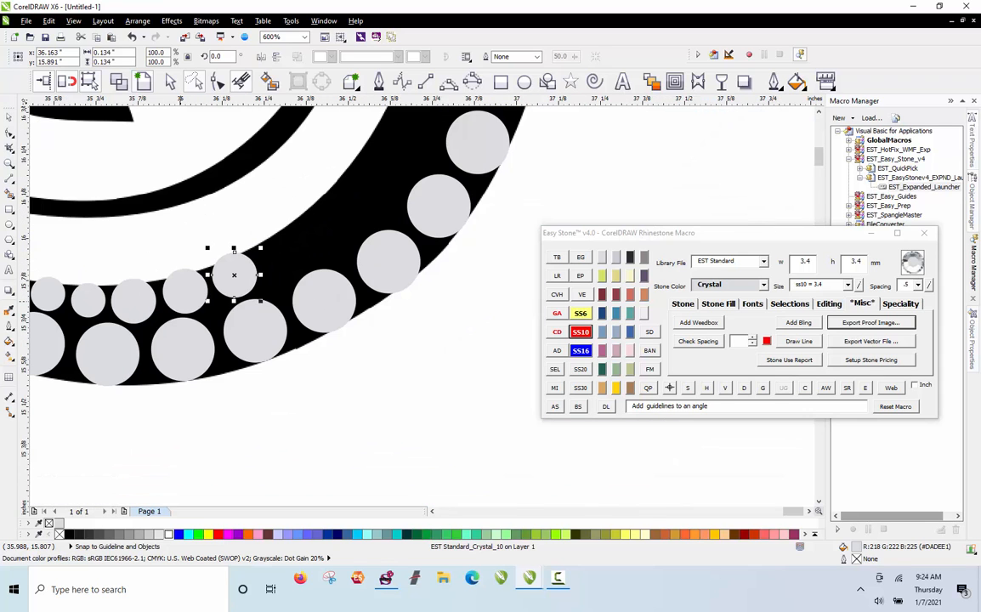
scroll(283, 253, up, 1)
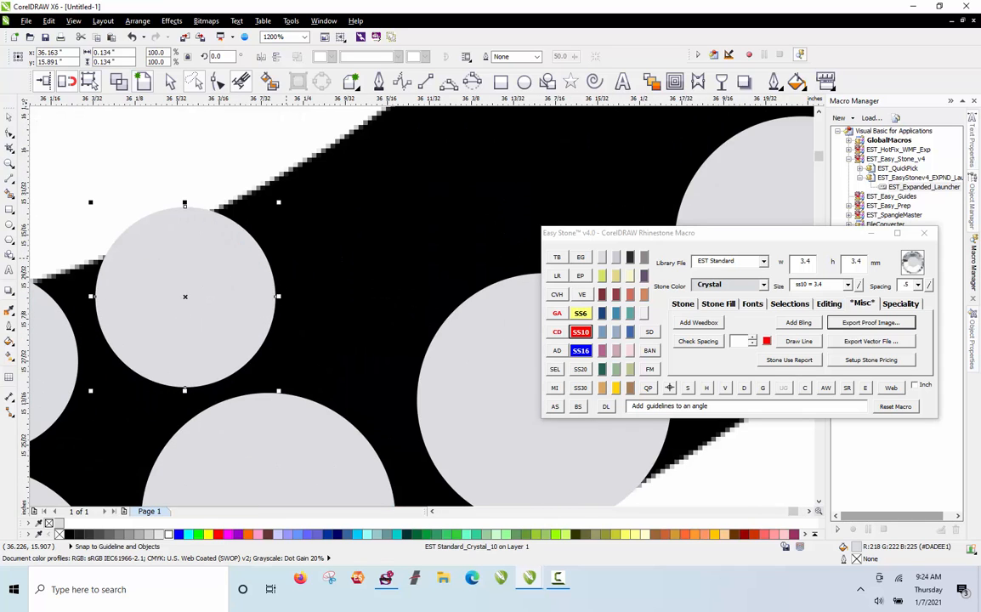
drag(179, 310, 189, 231)
right_click(372, 233)
scroll(183, 265, down, 1)
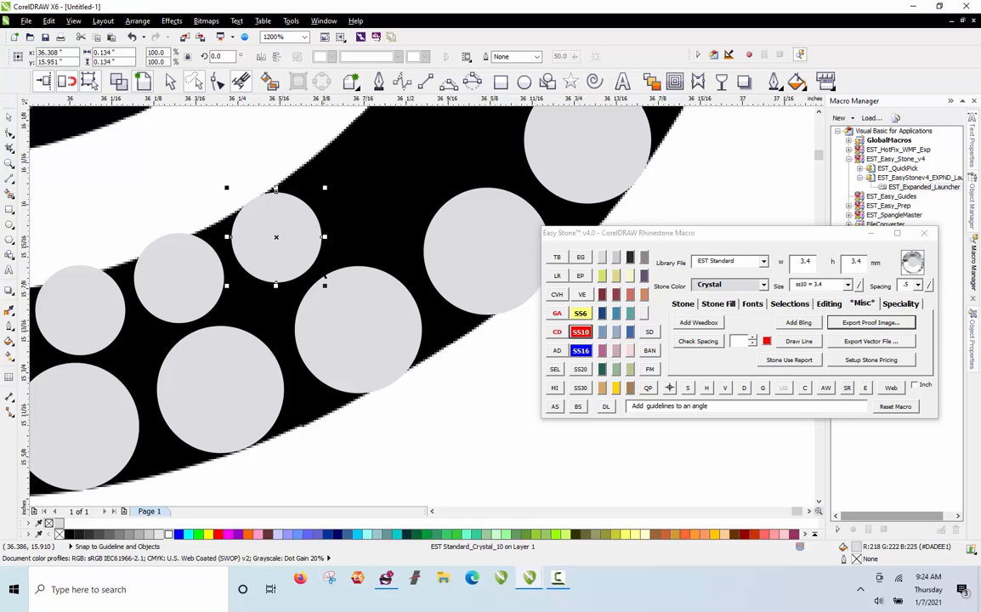
Step: Copy an ss10 stone to the next place in the lower inner row, change it to ss16 and shift it slightly up
scroll(312, 223, up, 1)
drag(291, 239, 486, 146)
click(580, 350)
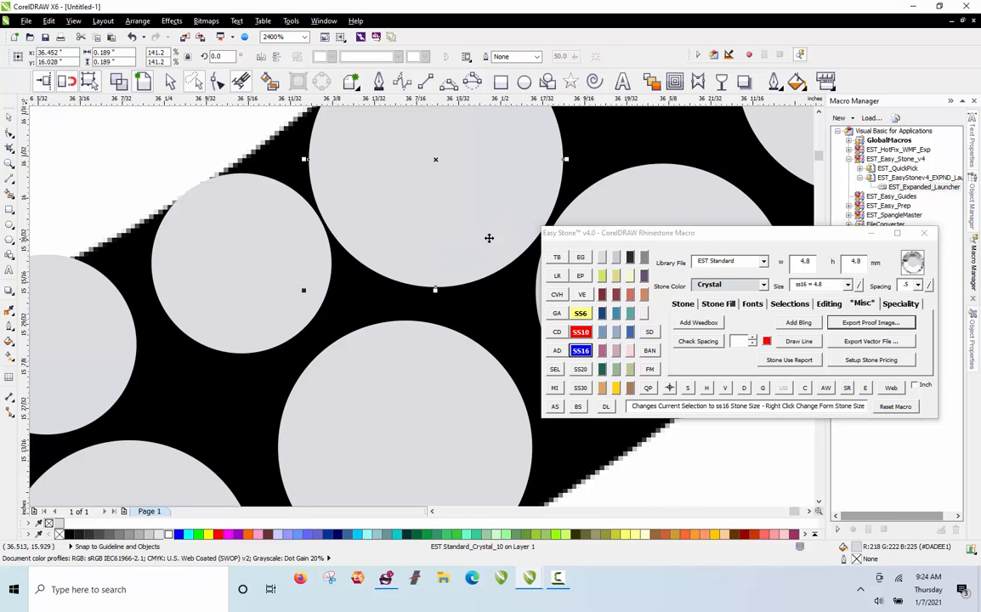
drag(487, 237, 469, 198)
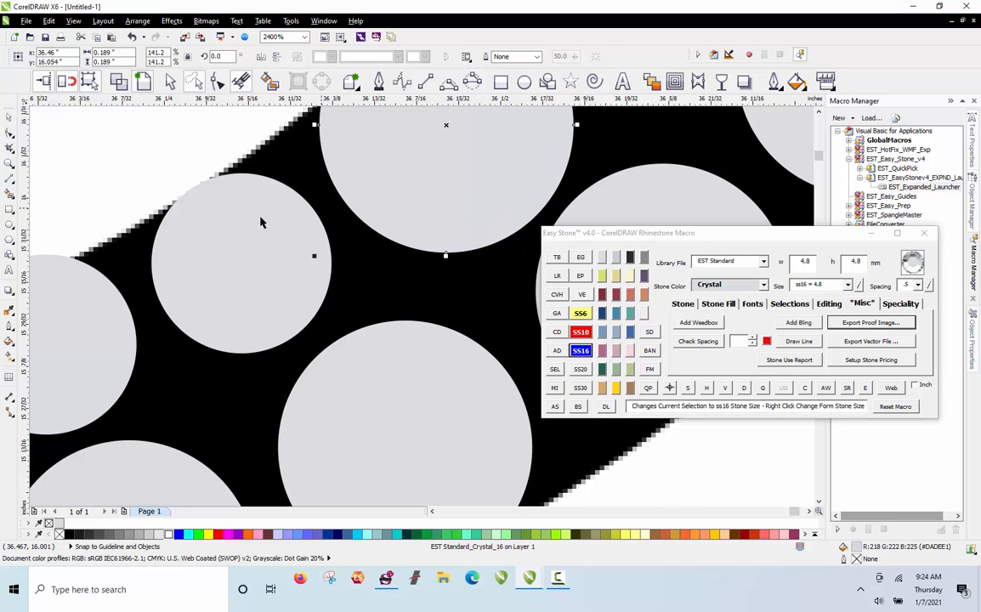
Step: Copy the ss16 stone into the next inner-row place and nudge the copy slightly up and right to even its gaps
scroll(186, 270, down, 2)
scroll(252, 277, up, 1)
drag(244, 346, 390, 183)
scroll(252, 306, up, 1)
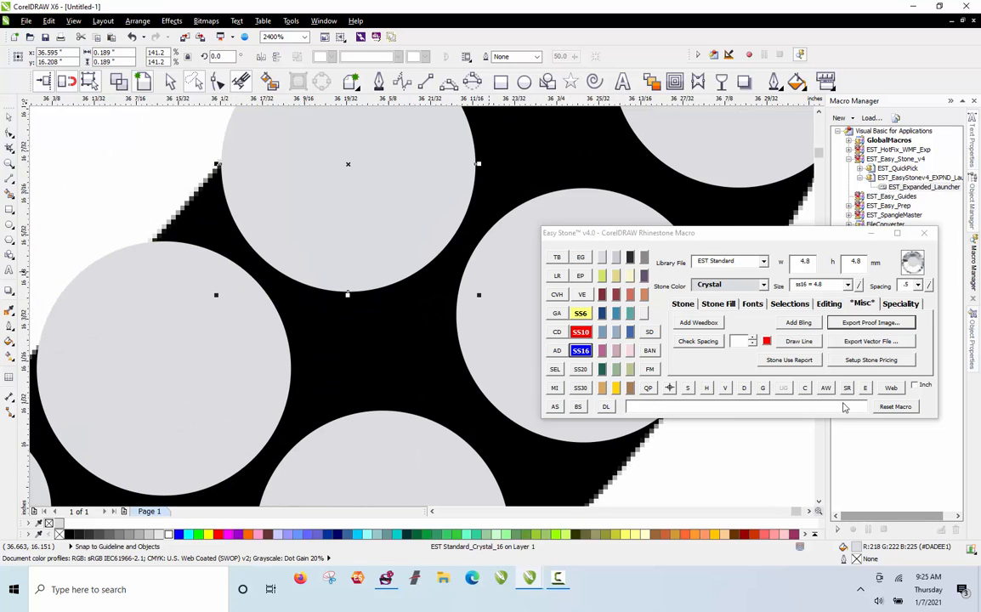
scroll(306, 271, down, 1)
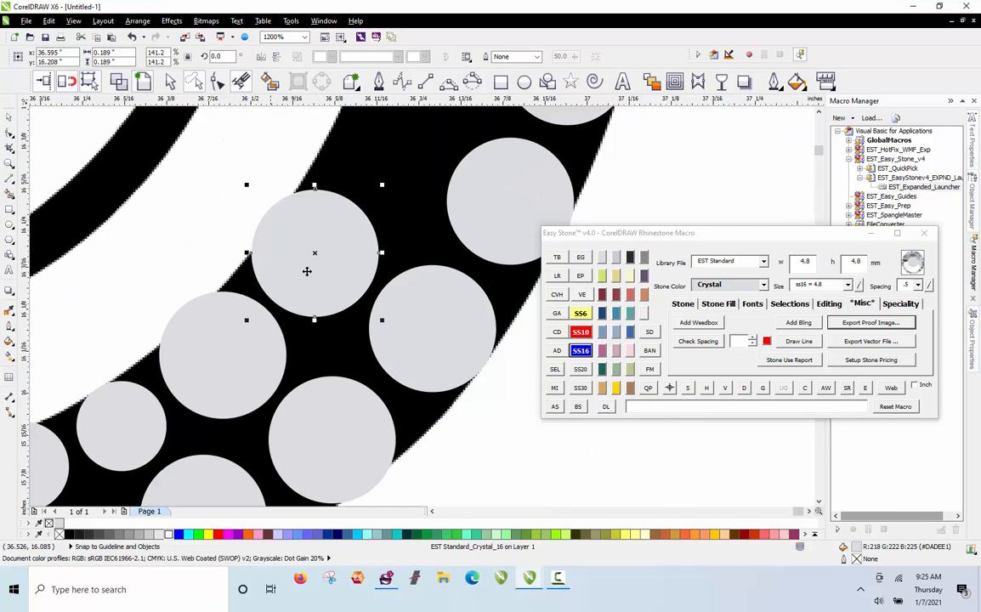
scroll(343, 278, up, 1)
drag(352, 289, 333, 281)
scroll(288, 314, down, 2)
scroll(259, 355, down, 1)
Step: Copy the ss16 stone three more times up the curl's inner edge
scroll(259, 355, up, 2)
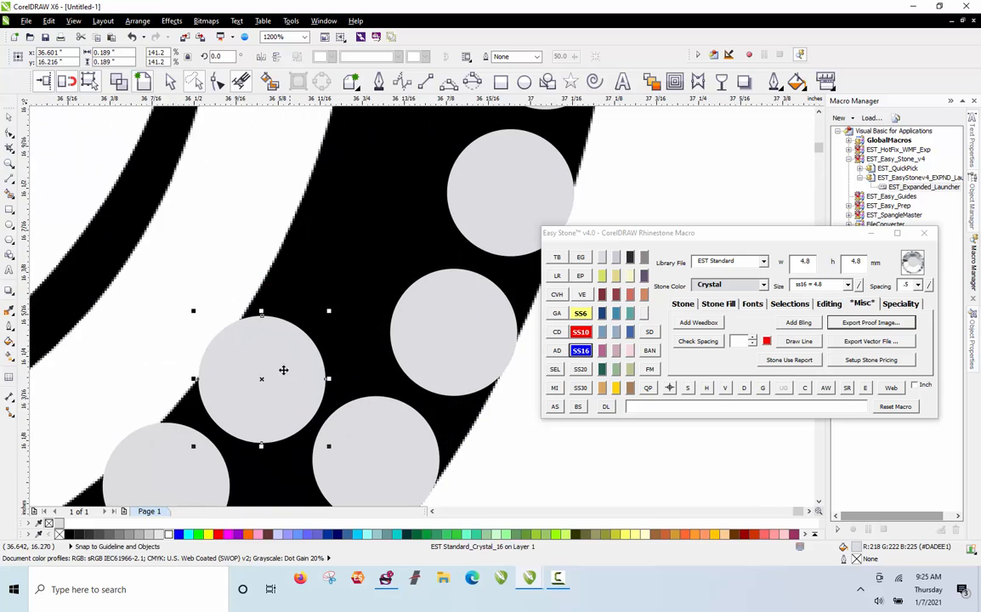
drag(253, 346, 327, 222)
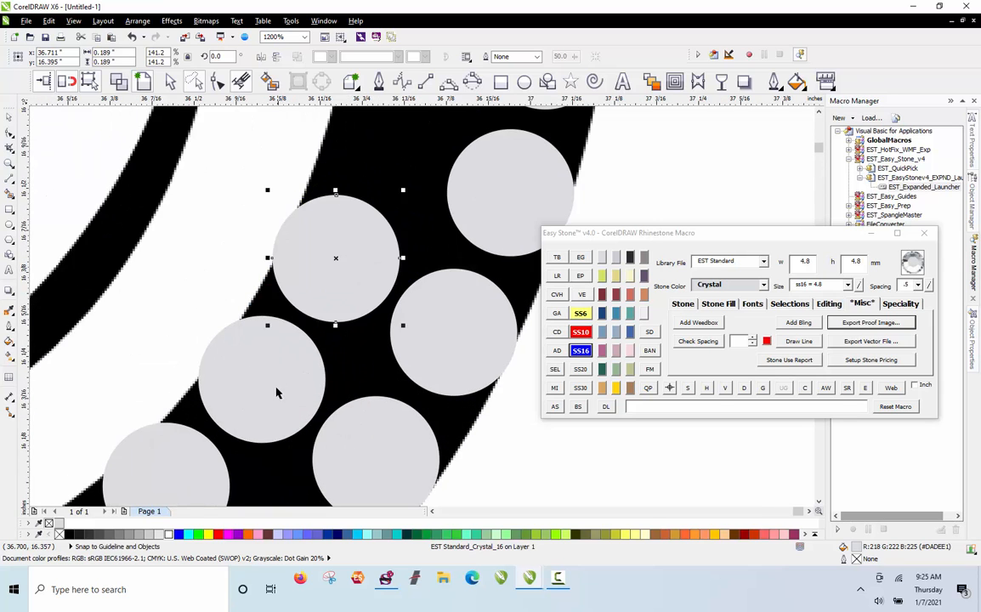
scroll(280, 372, down, 2)
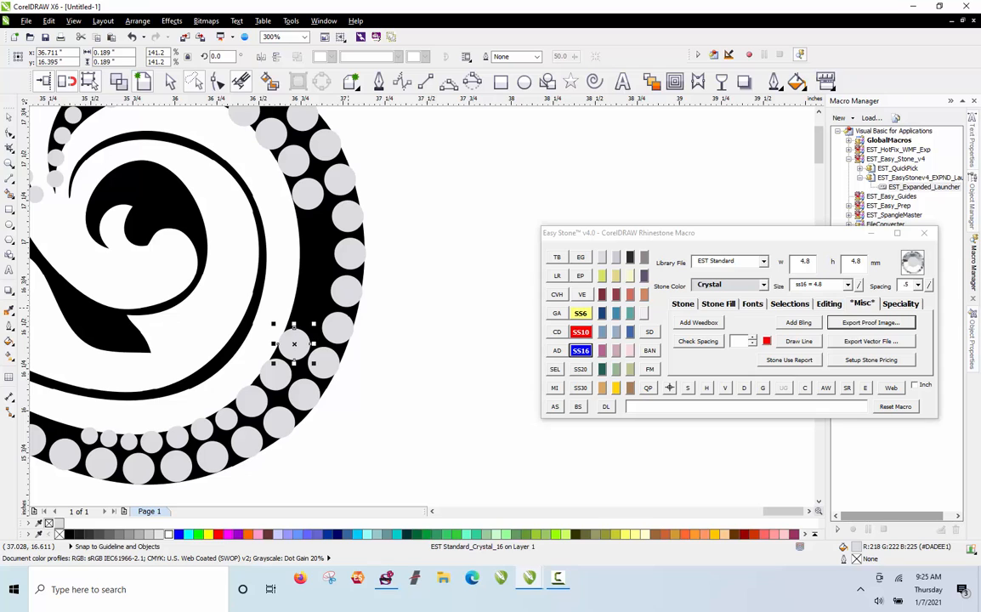
click(428, 310)
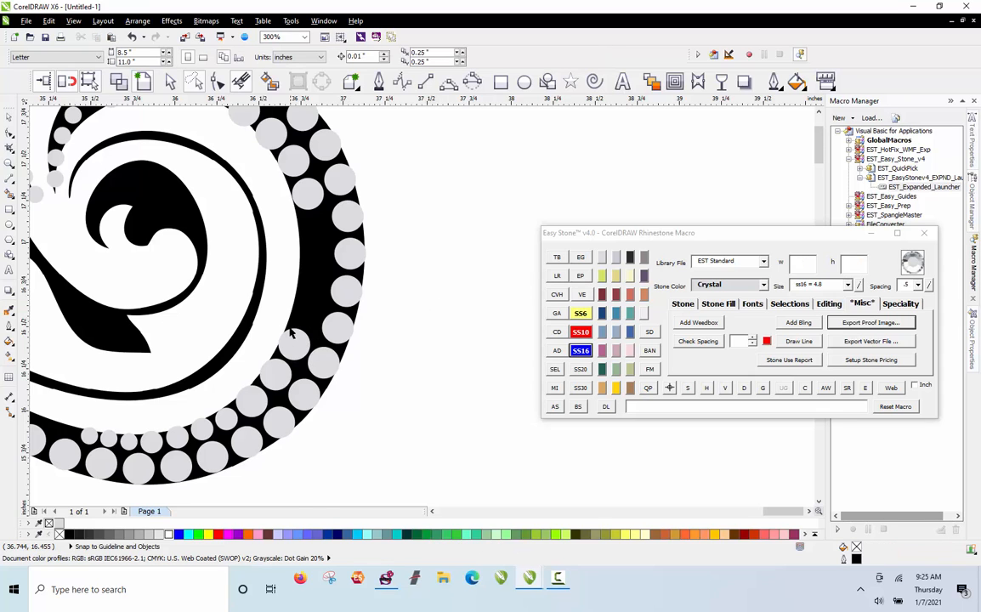
scroll(297, 322, up, 2)
mouse_move(346, 287)
mouse_down()
mouse_move(347, 264)
mouse_move(348, 273)
mouse_up()
right_click(349, 273)
drag(341, 312, 375, 171)
right_click(368, 193)
scroll(178, 345, down, 3)
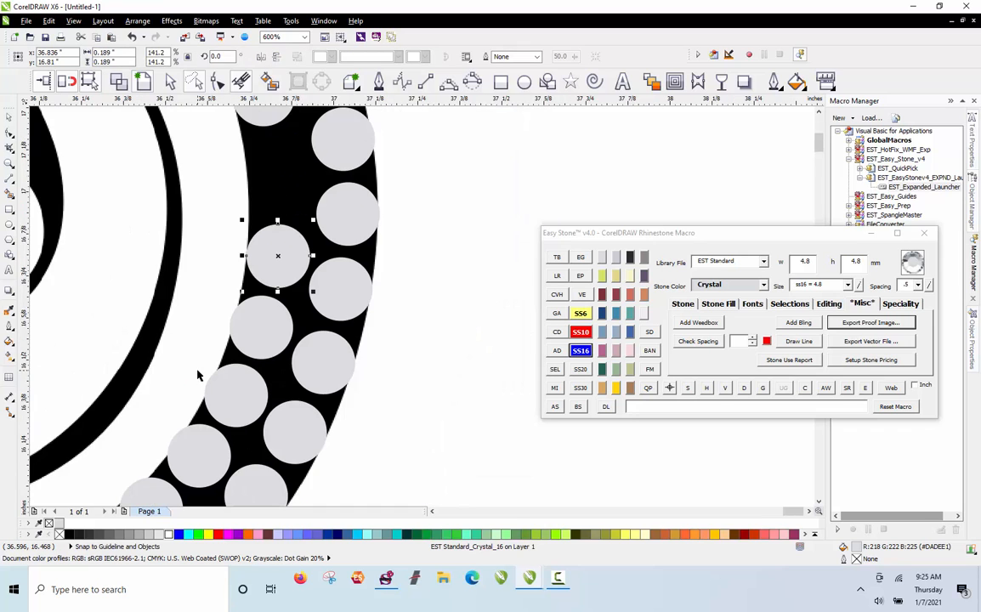
Step: Copy one more ss16 stone into the remaining gap on the curl's inner edge, joining the upper and lower inner rows
scroll(249, 288, up, 3)
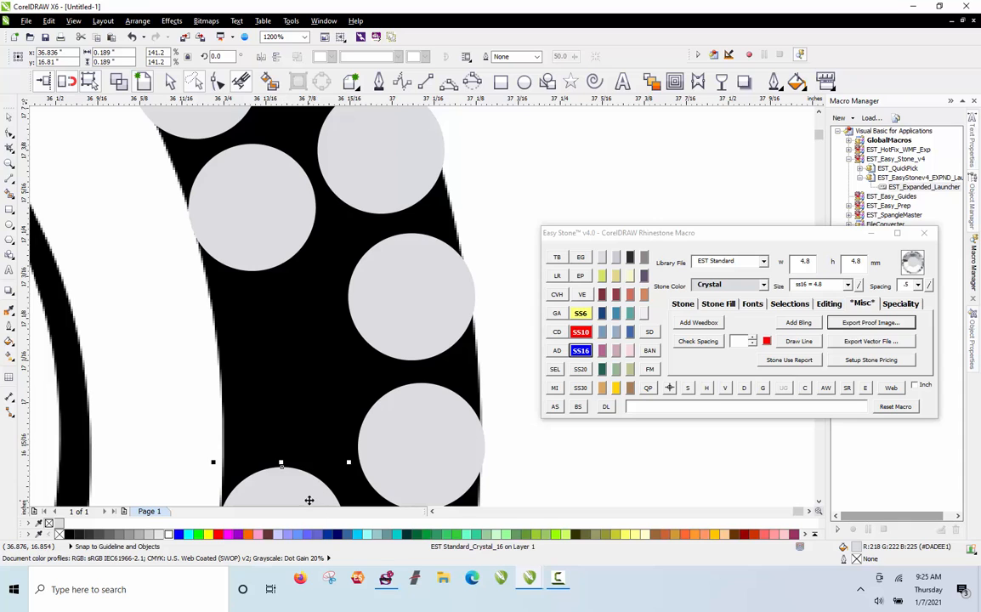
drag(308, 499, 312, 357)
scroll(262, 258, down, 2)
scroll(261, 258, down, 1)
click(380, 249)
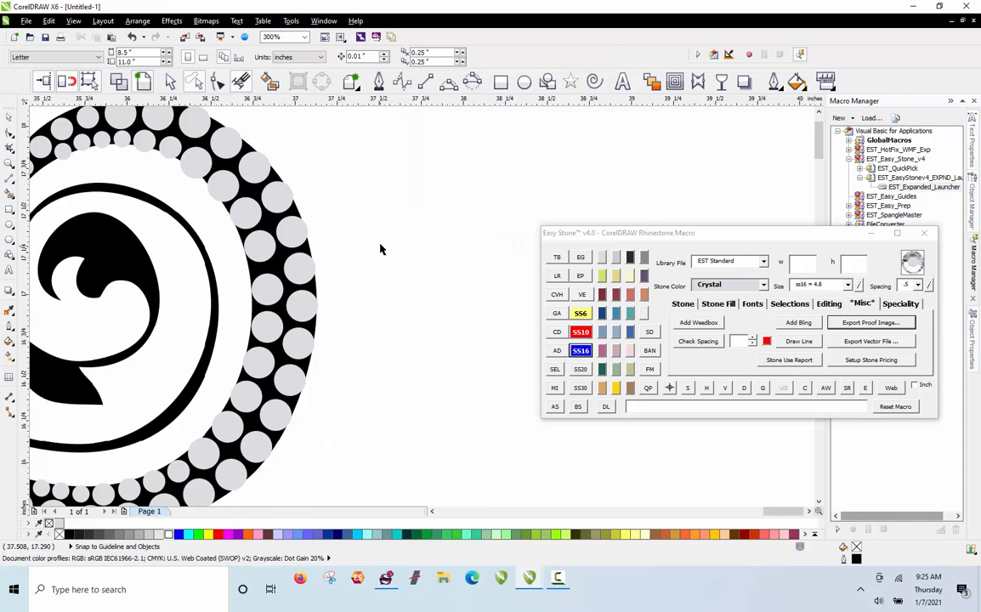
Step: Examine the two-row stone layout around the curl, up close and across the whole scroll design
scroll(463, 272, down, 1)
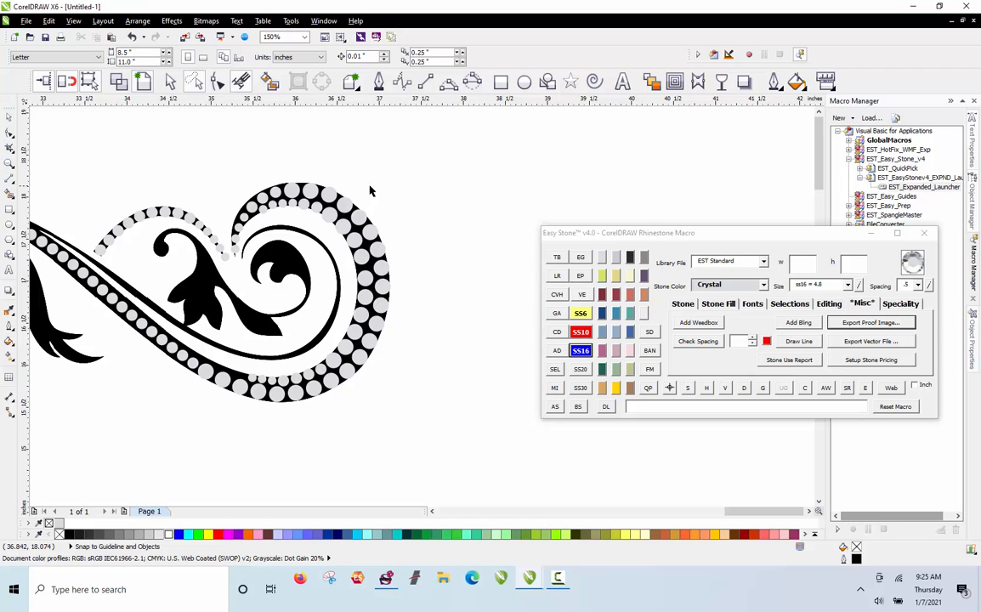
scroll(347, 168, up, 2)
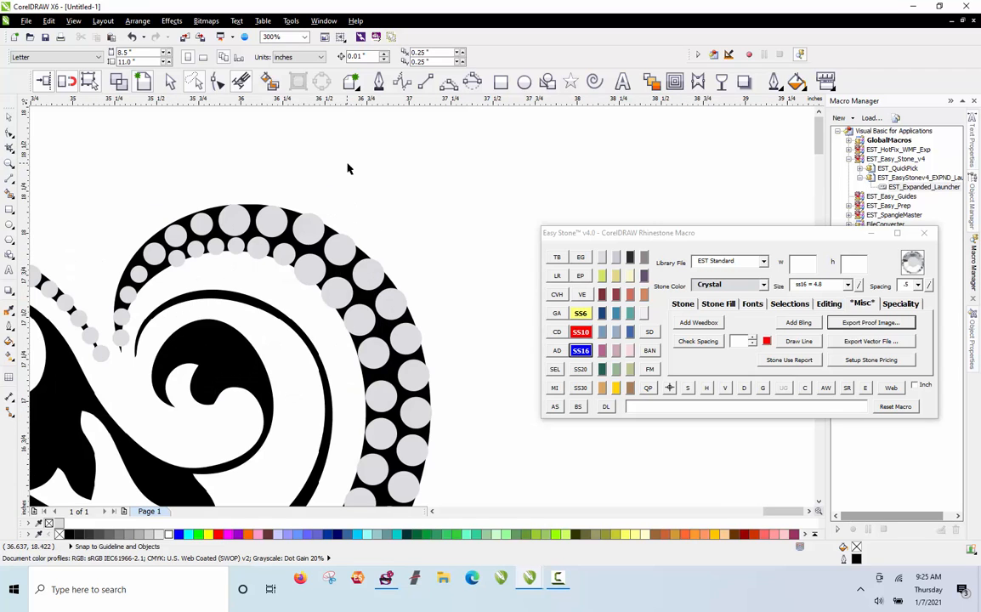
scroll(348, 168, down, 2)
scroll(281, 204, up, 2)
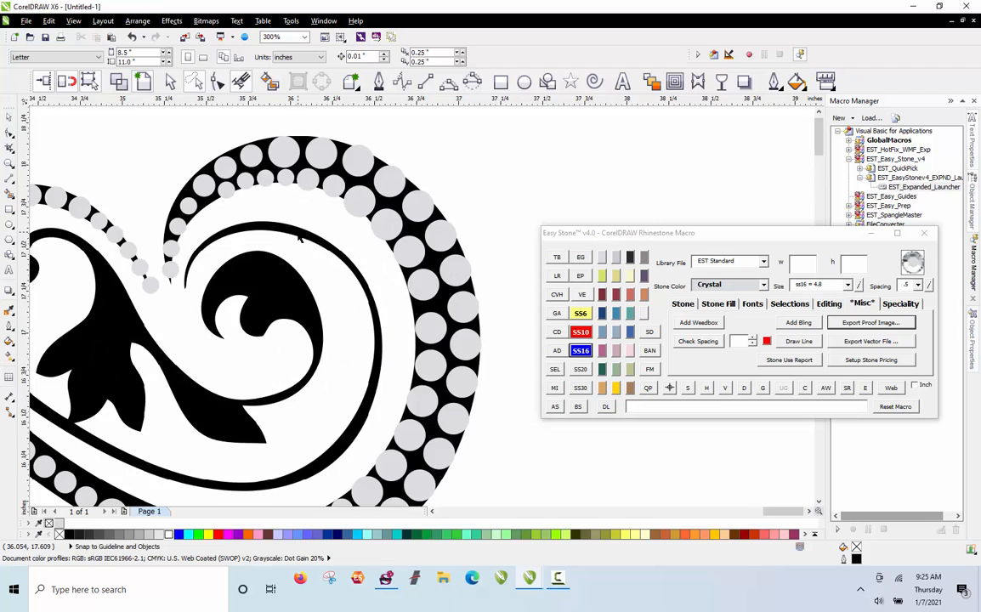
scroll(344, 201, down, 2)
scroll(323, 221, up, 2)
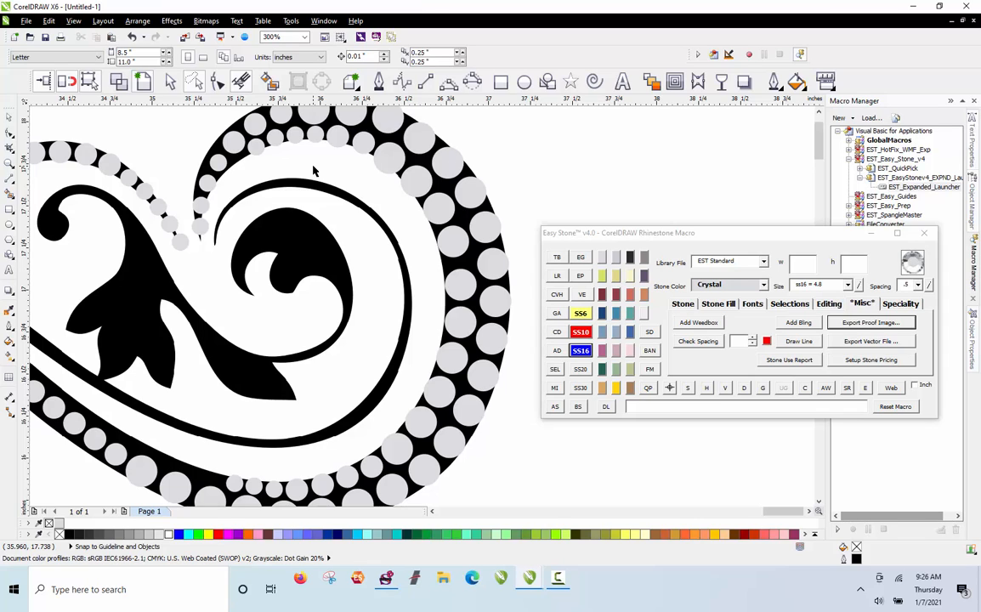
scroll(313, 170, down, 5)
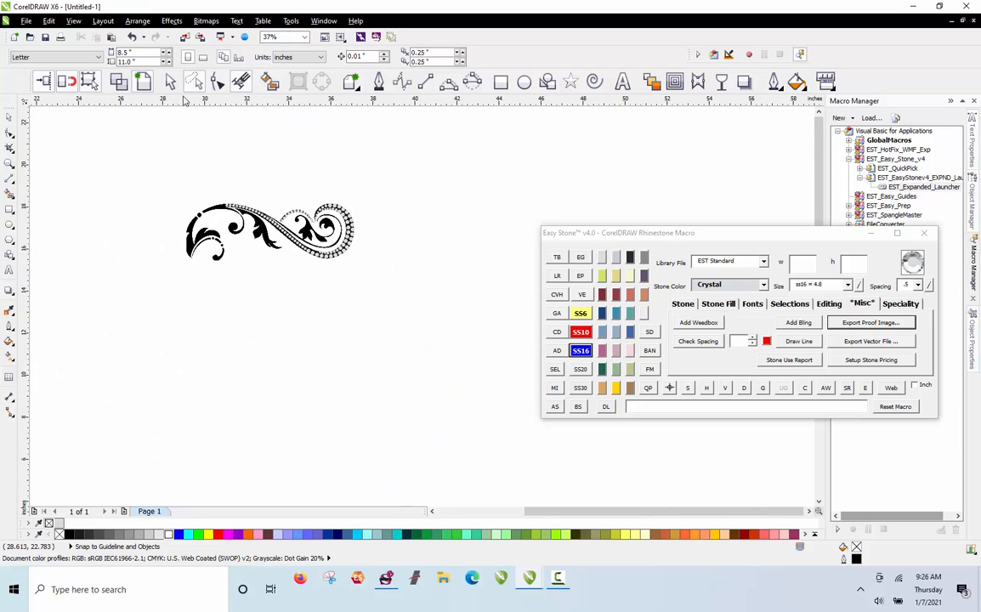
Step: Copy all the placed stones to the empty area below the scroll and add a weedbox behind the copy to preview it
click(172, 84)
drag(147, 153, 419, 330)
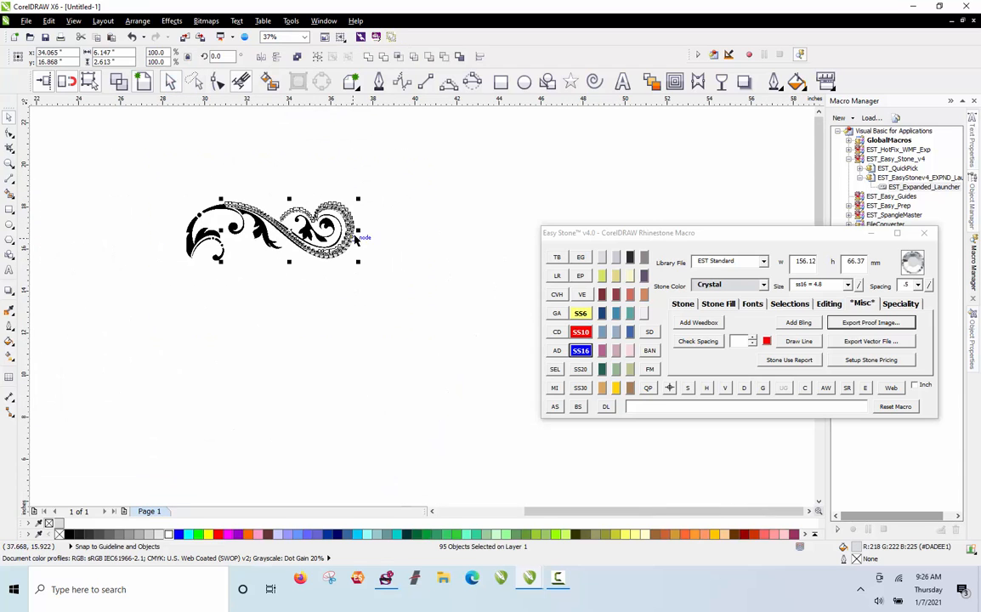
drag(356, 241, 432, 421)
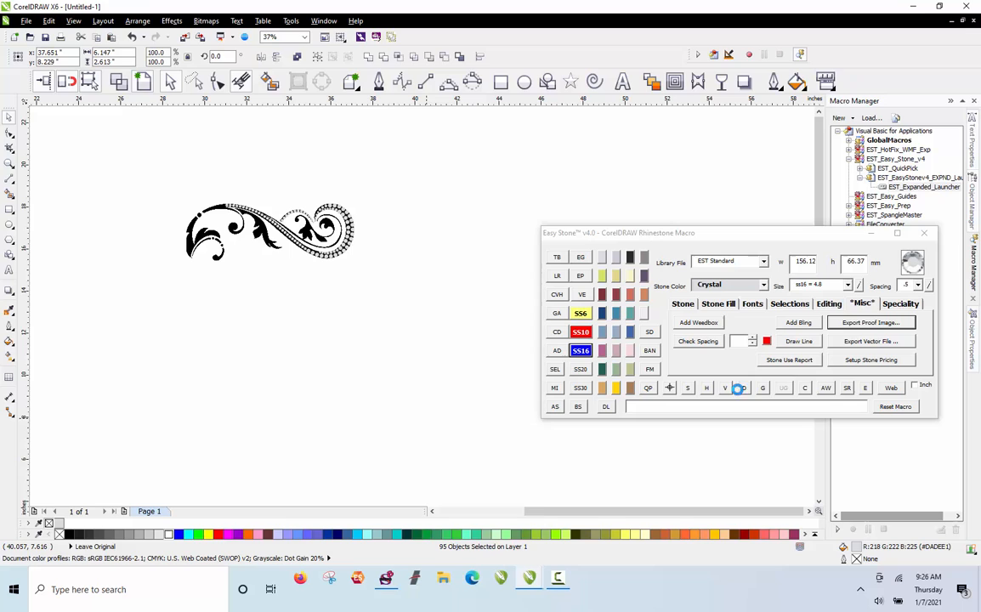
click(825, 387)
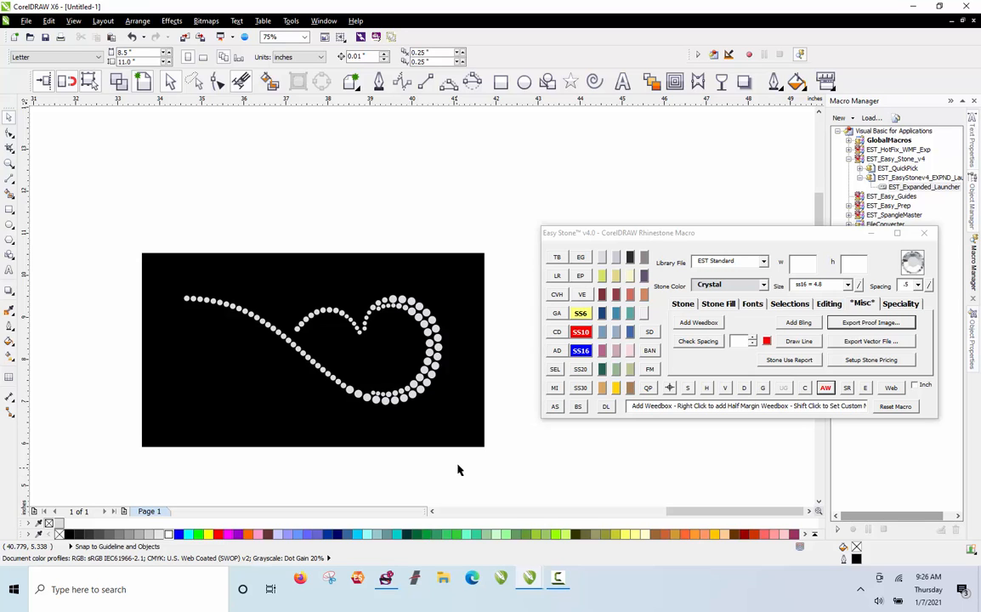
Step: Delete the preview copy of the stones together with its weedbox
drag(94, 229, 495, 448)
key(Delete)
key(ctrl+z)
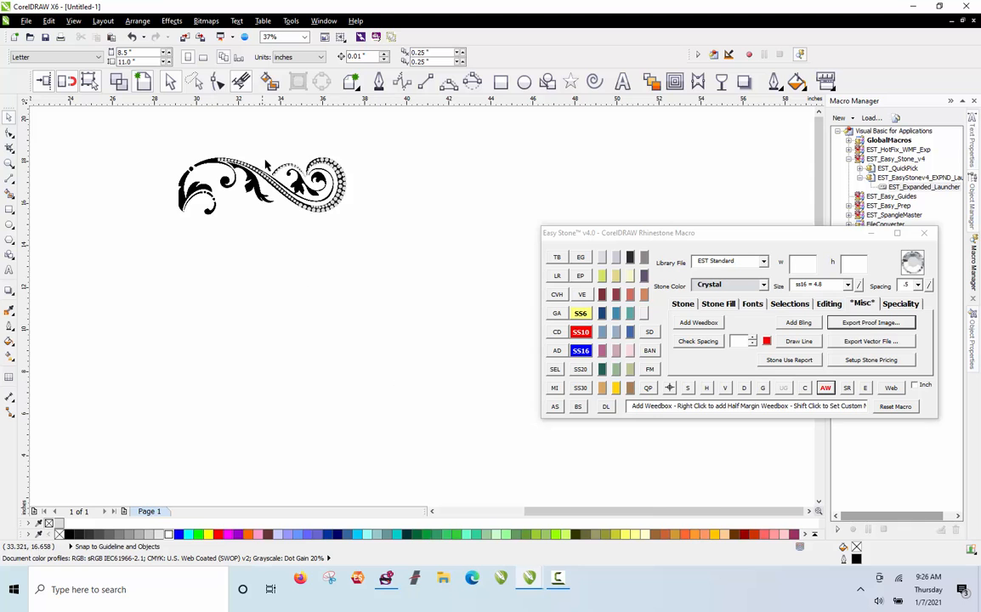
Step: Select the curl's inner row of stones with a freehand lasso from its upper end around to its lower end
scroll(343, 161, up, 5)
scroll(343, 161, down, 2)
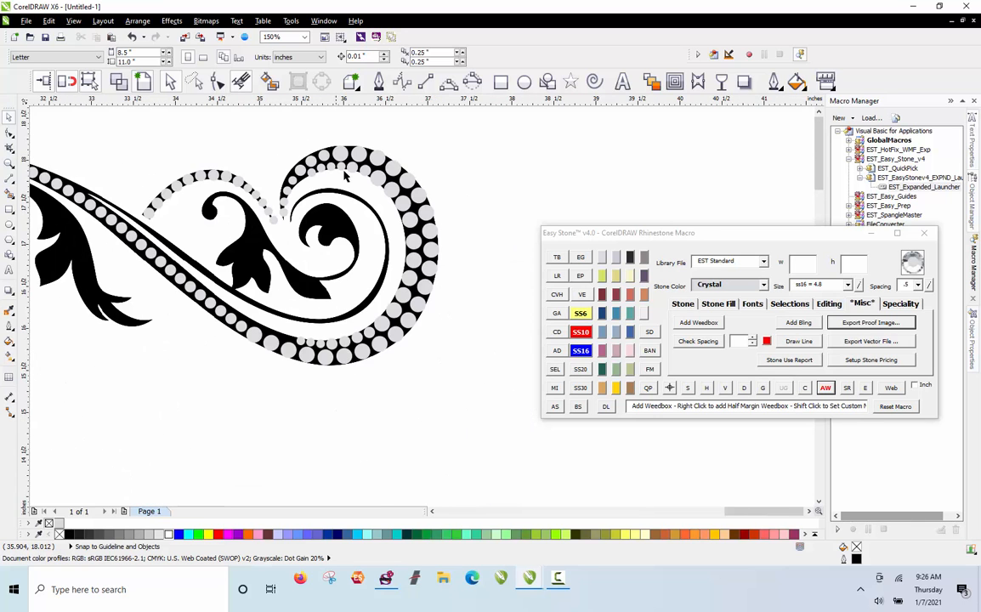
scroll(346, 168, up, 2)
scroll(350, 172, down, 3)
scroll(355, 153, up, 2)
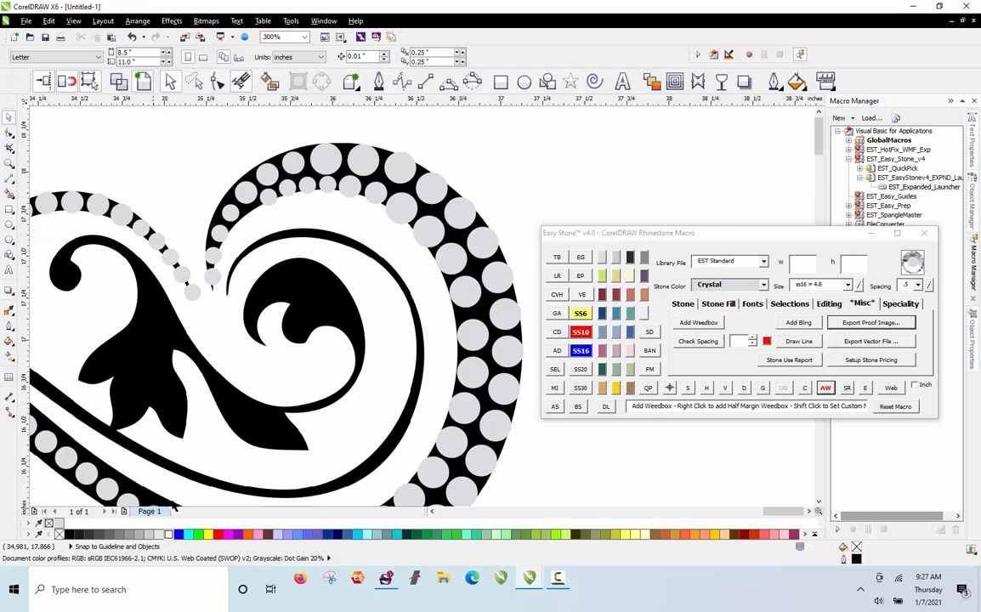
scroll(357, 170, down, 2)
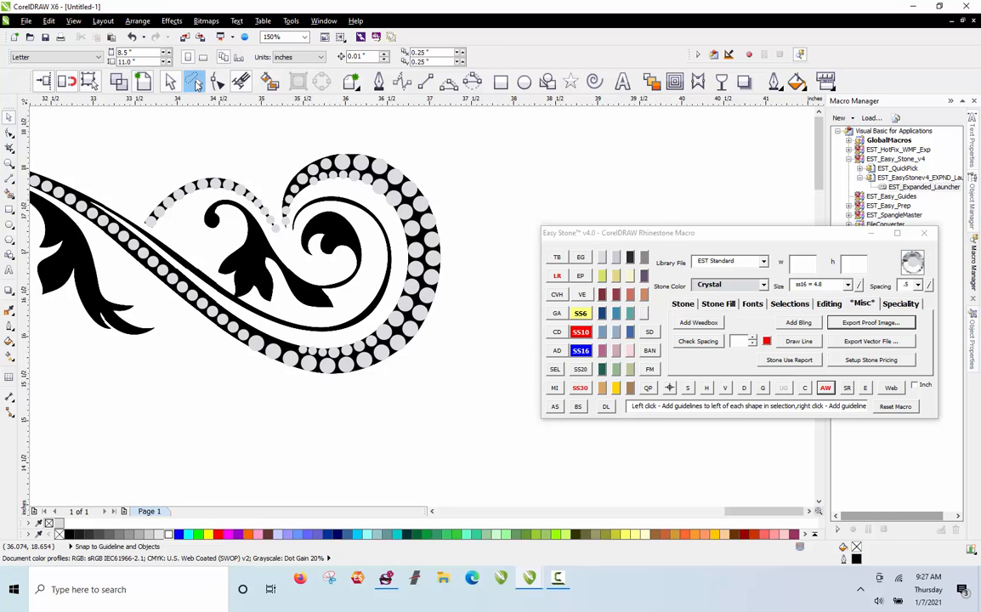
click(196, 83)
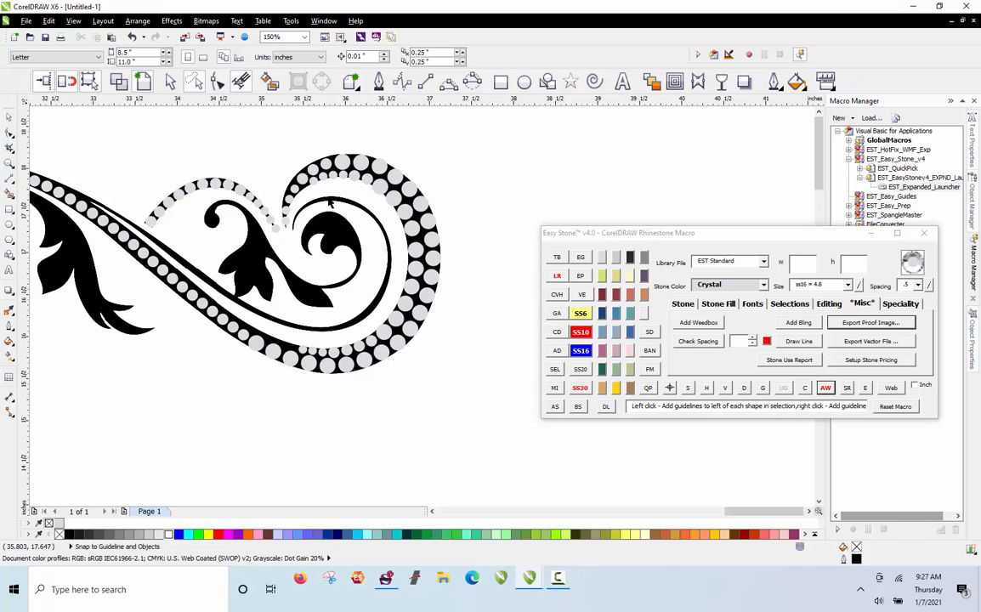
mouse_move(311, 189)
mouse_down()
mouse_move(364, 178)
mouse_move(399, 201)
mouse_move(419, 264)
mouse_move(408, 302)
mouse_move(385, 333)
mouse_move(331, 352)
mouse_move(327, 364)
mouse_move(309, 348)
mouse_move(302, 281)
mouse_move(297, 348)
mouse_move(270, 351)
mouse_move(245, 268)
mouse_move(286, 268)
mouse_up()
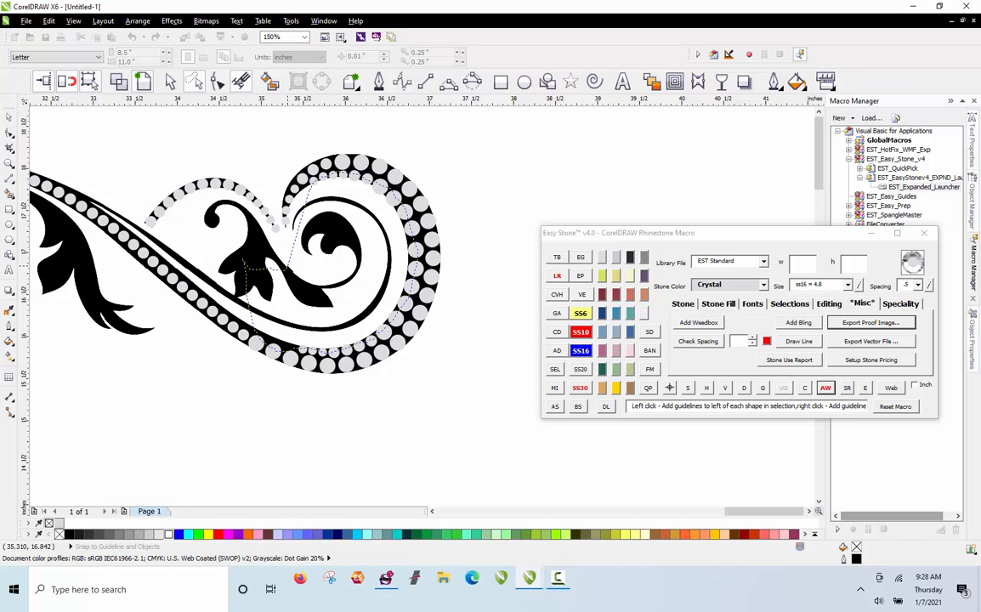
drag(287, 268, 289, 269)
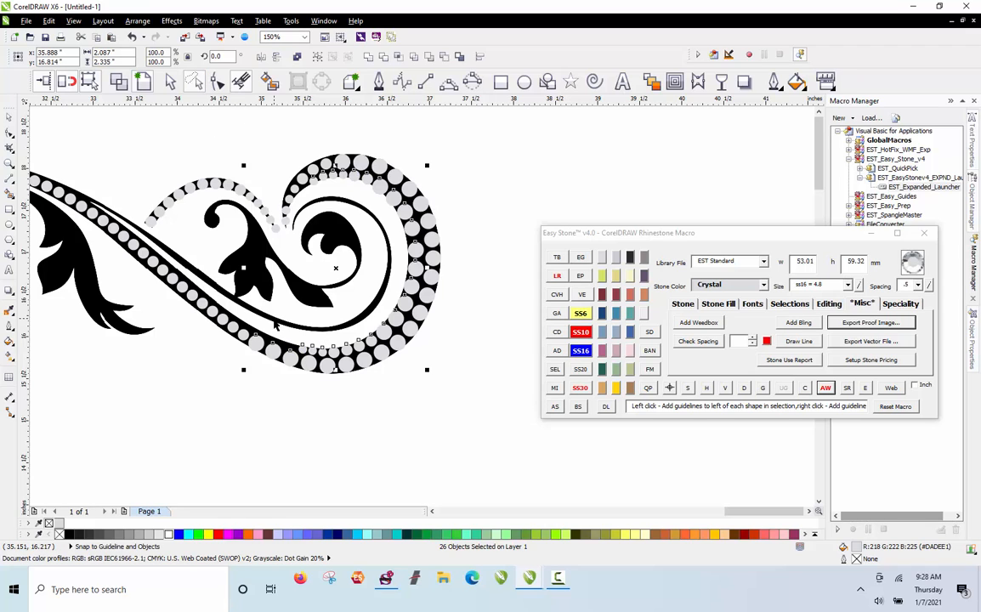
Step: Fill the selected stones temporarily with blue-violet #6666CC to check which are selected, and undo the recolouring
scroll(286, 355, up, 1)
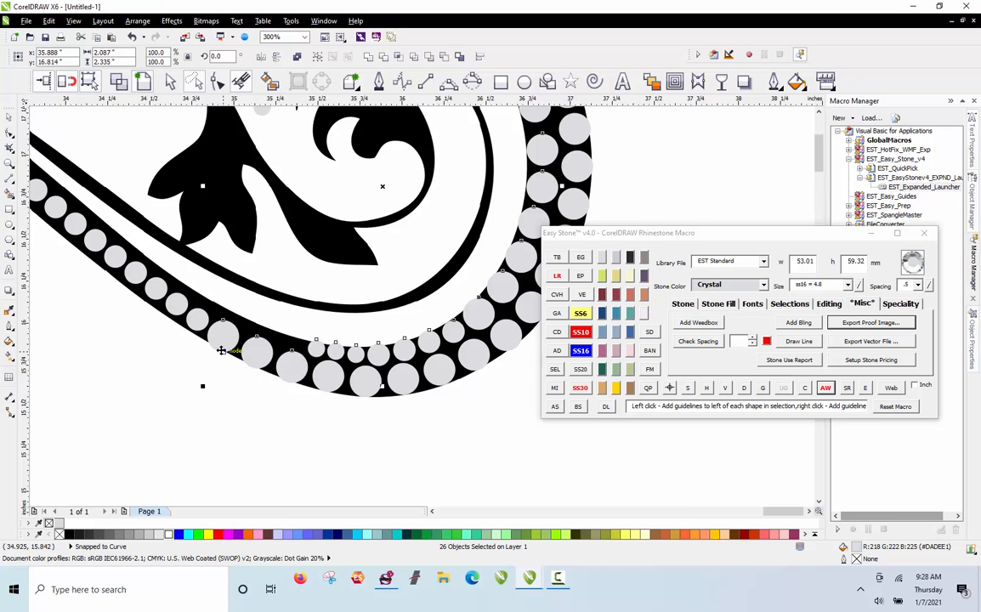
scroll(221, 350, down, 1)
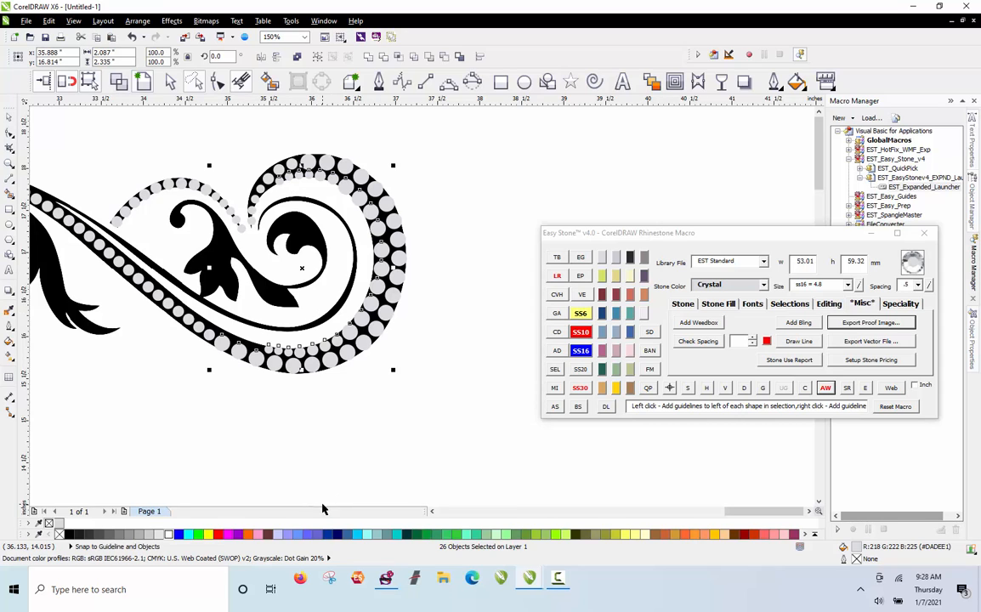
click(316, 535)
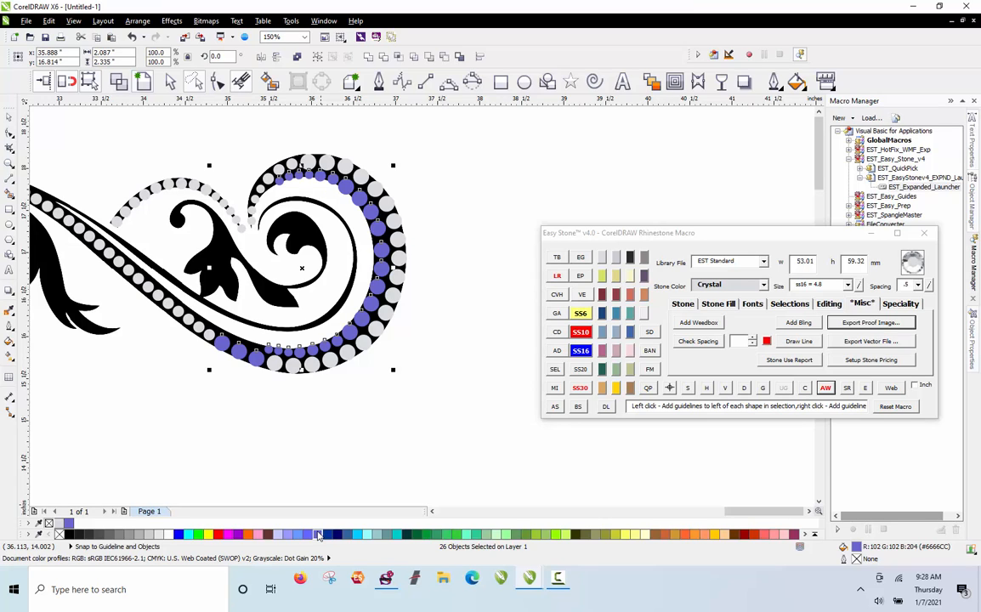
key(ctrl+z)
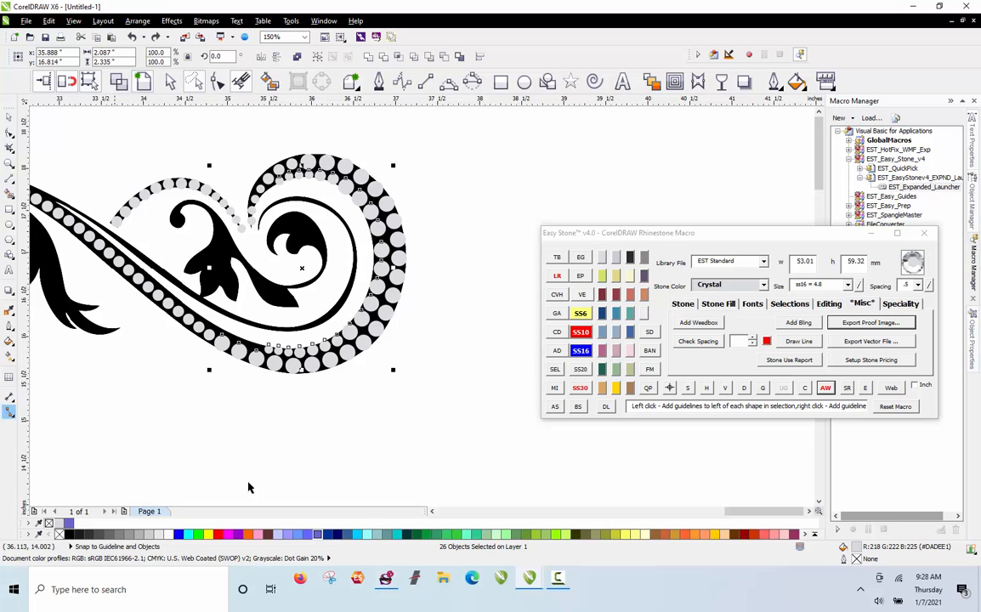
Step: Remove the three ss16 outer-row stones near the curl's lower end from the selection, checking it with a temporary blue-violet fill
shift+click(255, 359)
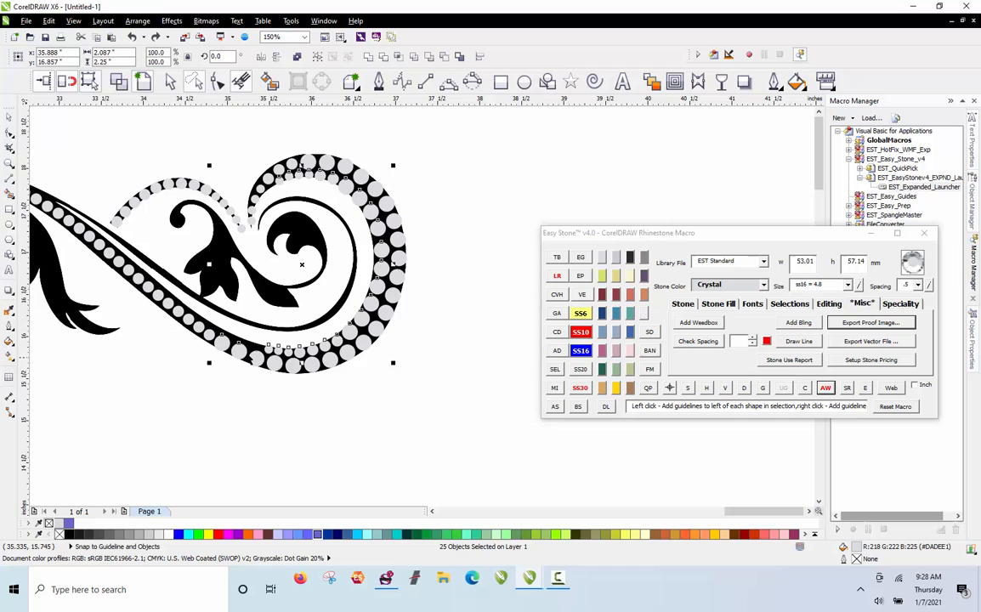
shift+click(237, 350)
shift+click(221, 341)
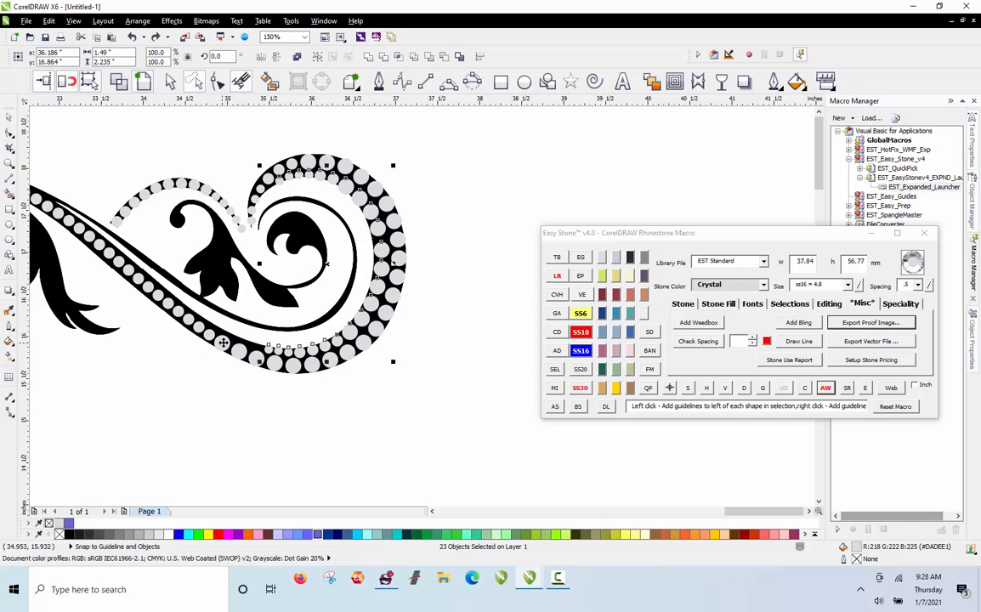
click(319, 533)
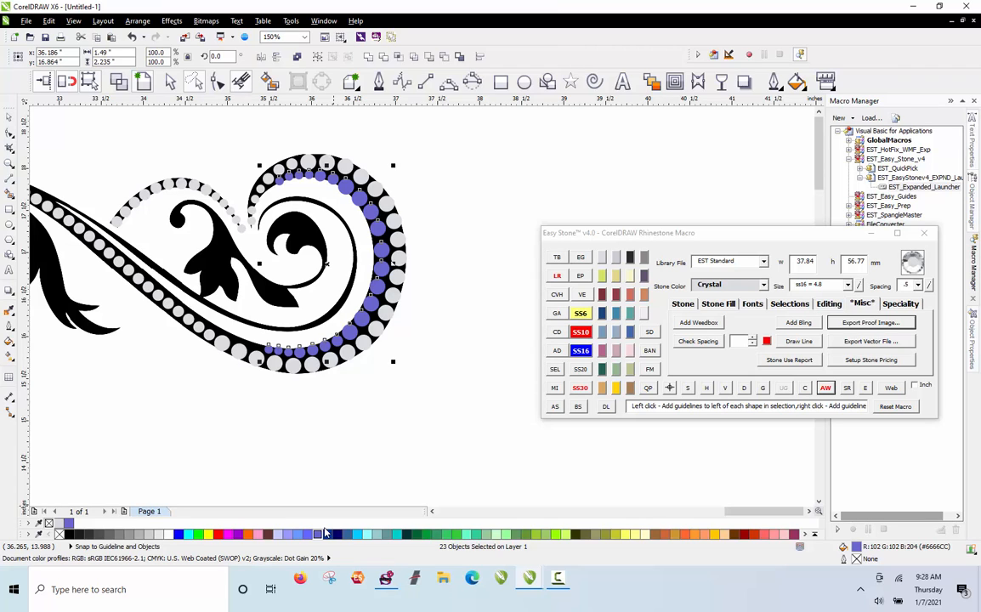
key(ctrl+z)
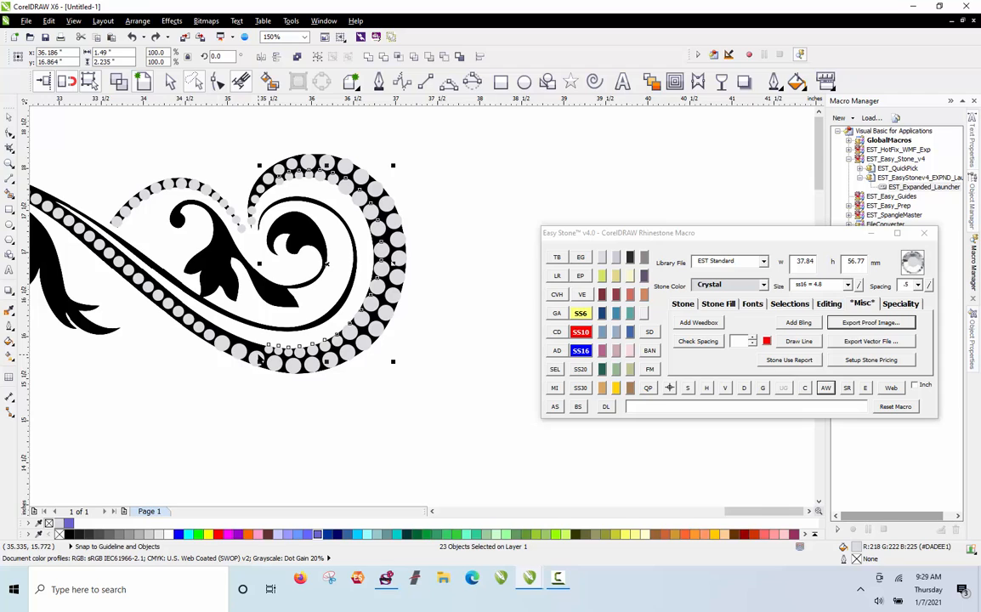
Step: Respace the selected inner-row stones with the ss6 stone at the row's lower end as the starting point
scroll(292, 345, up, 2)
shift+click(304, 333)
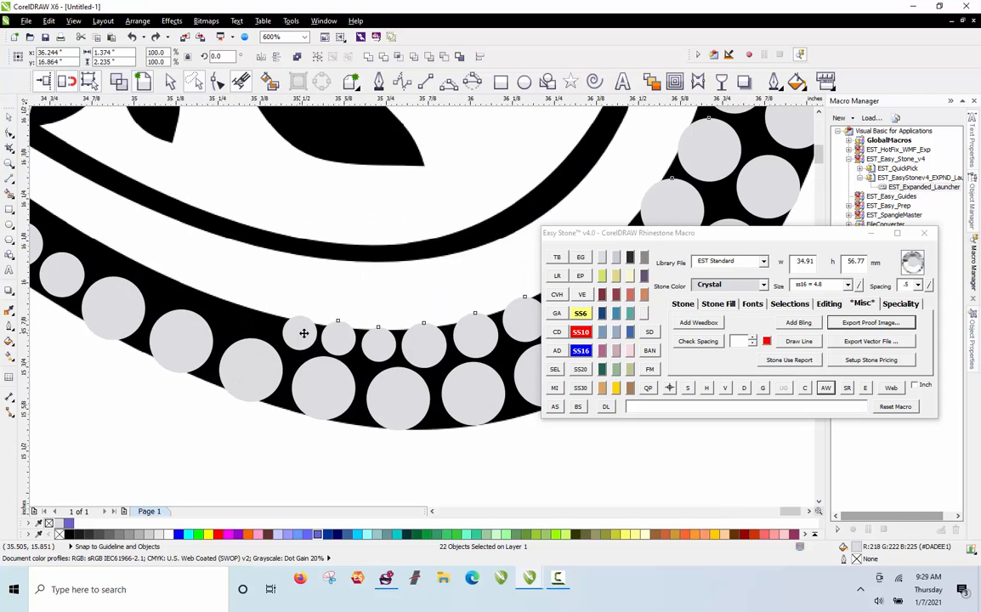
click(745, 388)
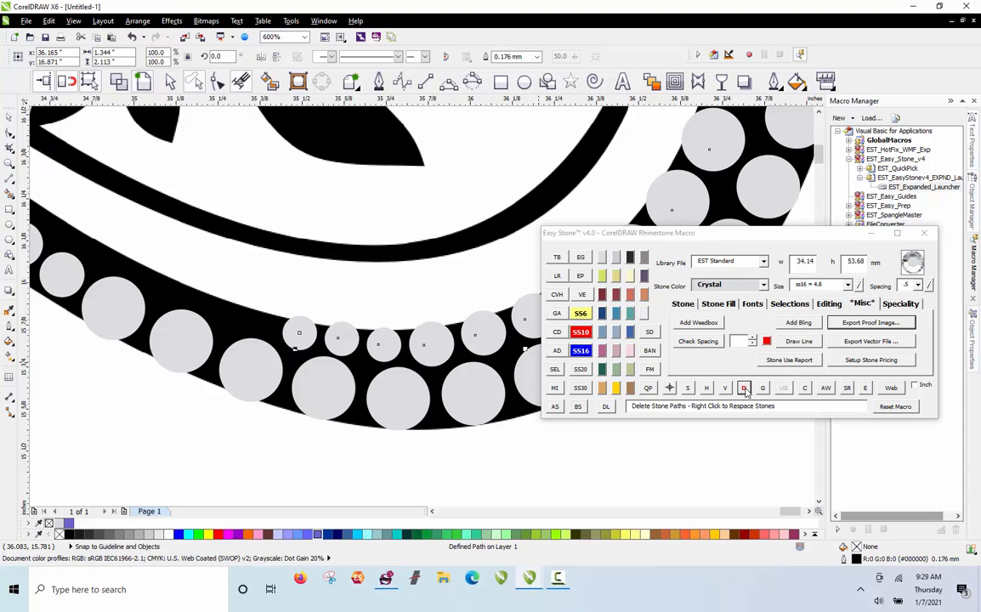
scroll(334, 306, down, 4)
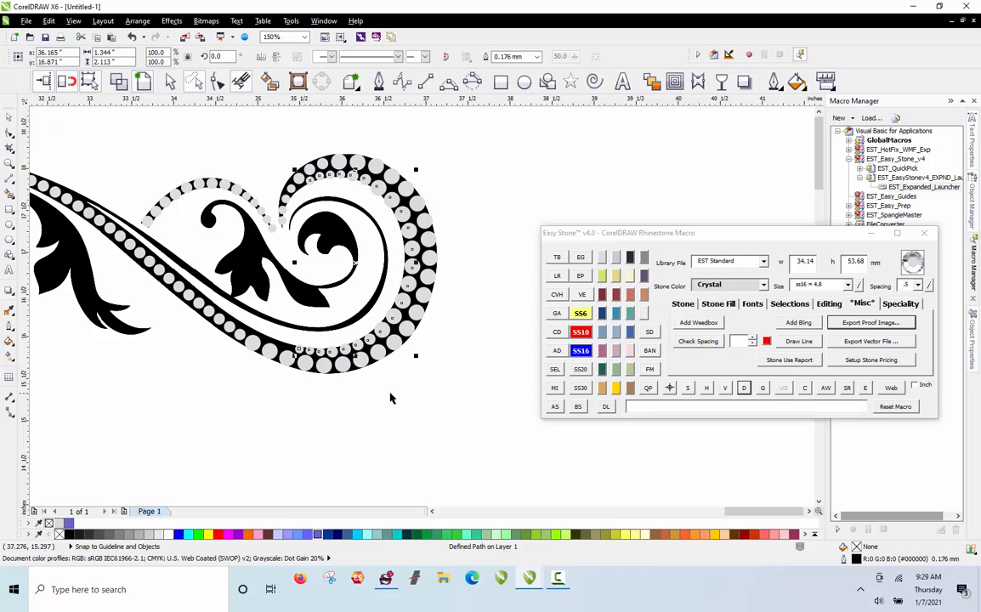
click(423, 404)
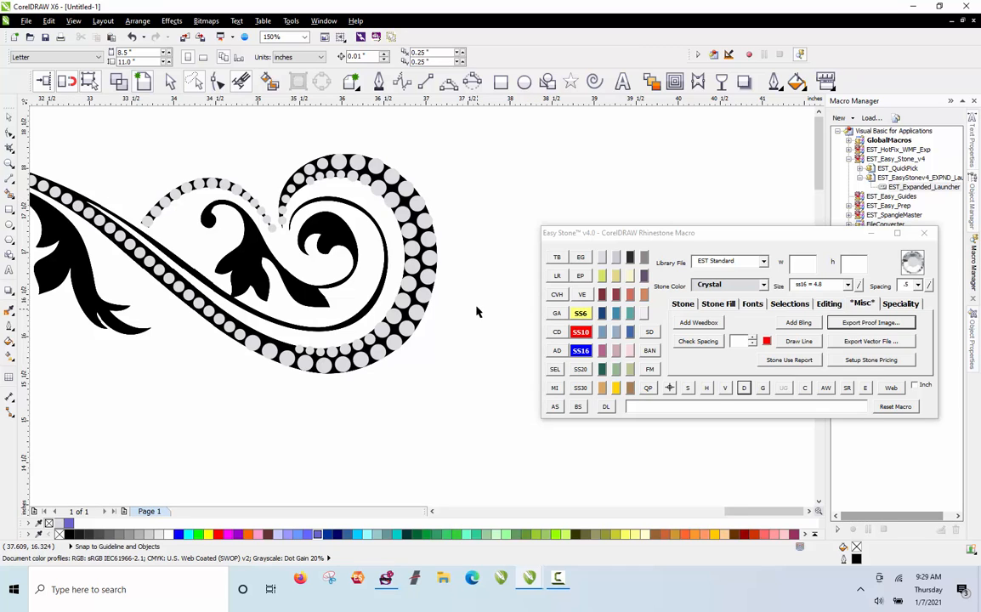
Step: Examine the respaced double row and the still unfilled parts across the whole scroll design
scroll(461, 302, down, 1)
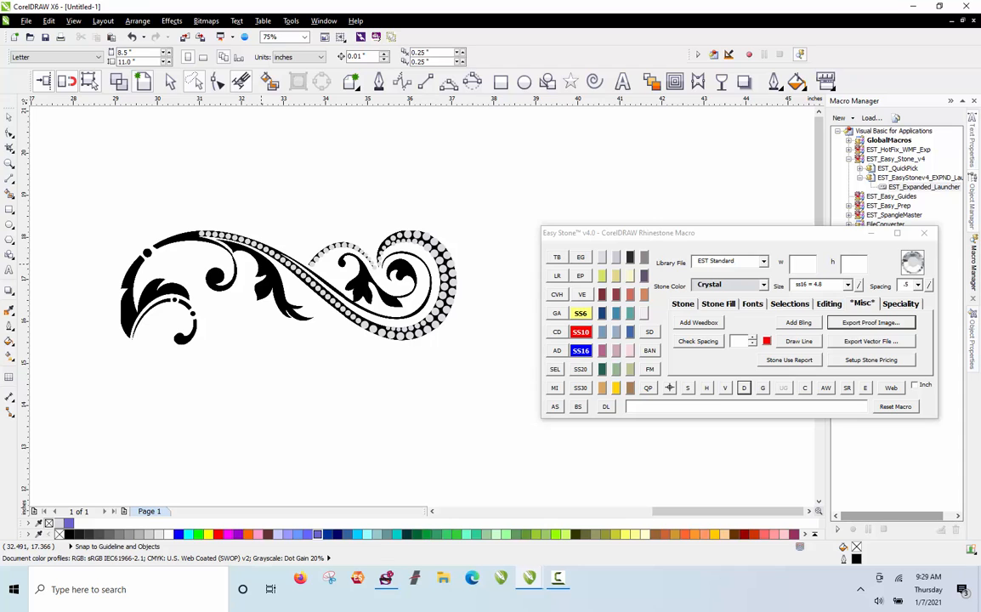
scroll(268, 235, up, 1)
scroll(205, 228, down, 1)
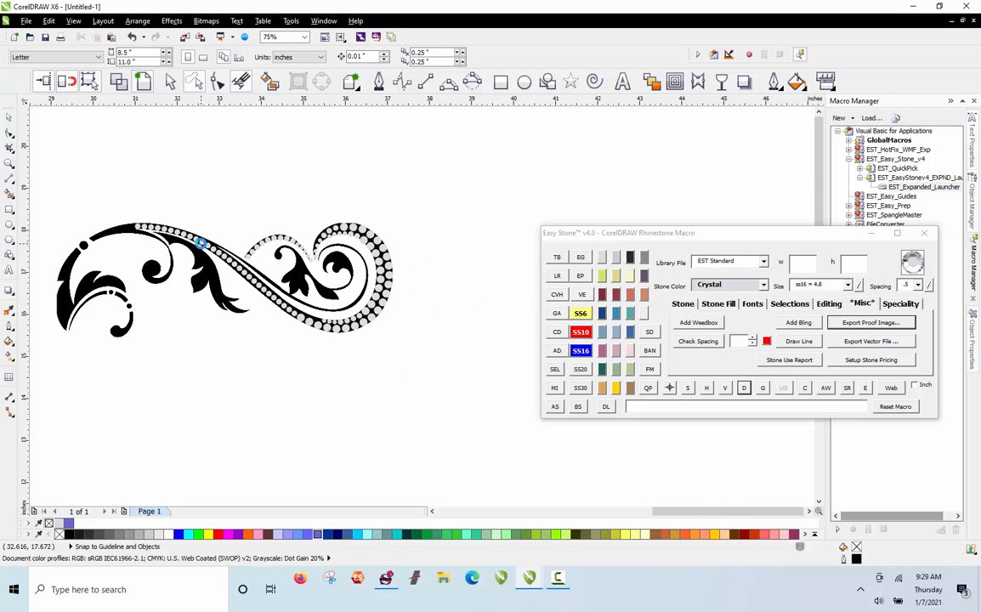
scroll(265, 254, up, 1)
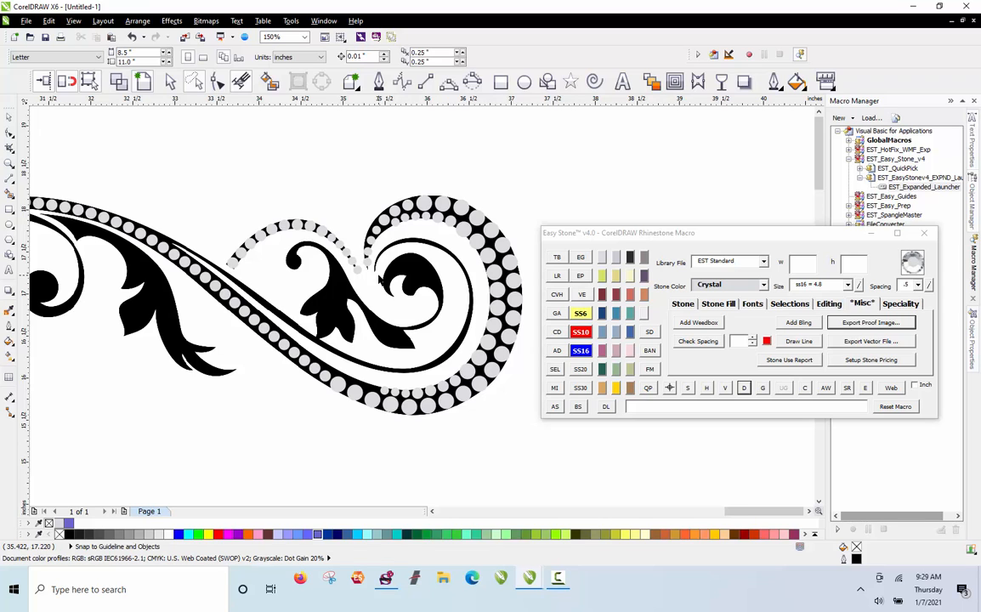
scroll(386, 274, down, 1)
scroll(144, 262, up, 1)
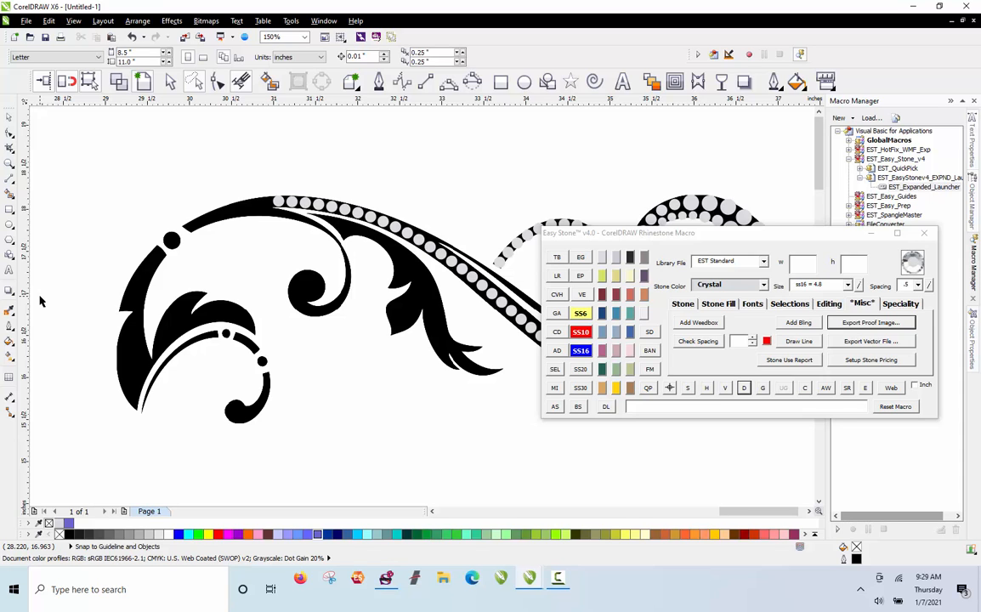
scroll(281, 293, down, 3)
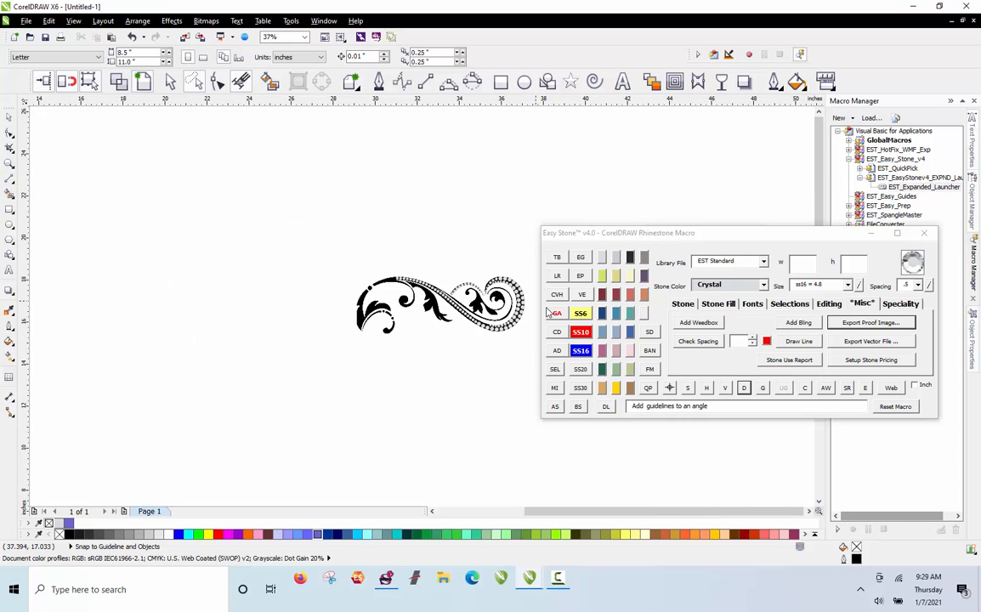
scroll(522, 306, up, 3)
scroll(533, 321, up, 1)
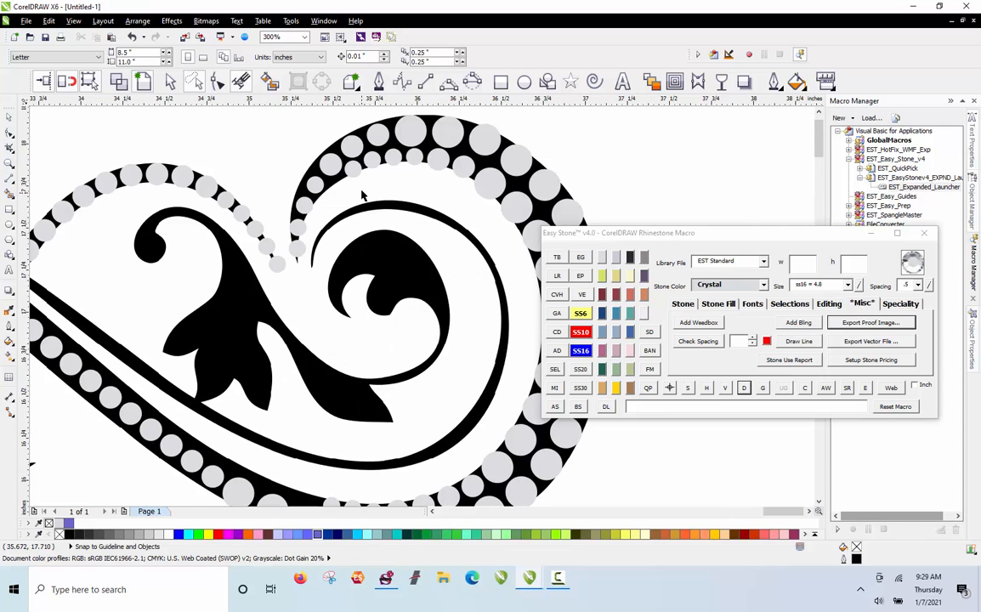
Step: Copy an ss6 stone to the tip of the thin inner spiral line and drop five more copies along its upper arc
scroll(361, 196, up, 1)
drag(346, 154, 272, 330)
right_click(273, 331)
scroll(283, 308, up, 1)
drag(261, 372, 669, 163)
key(space)
key(space)
key(space)
key(space)
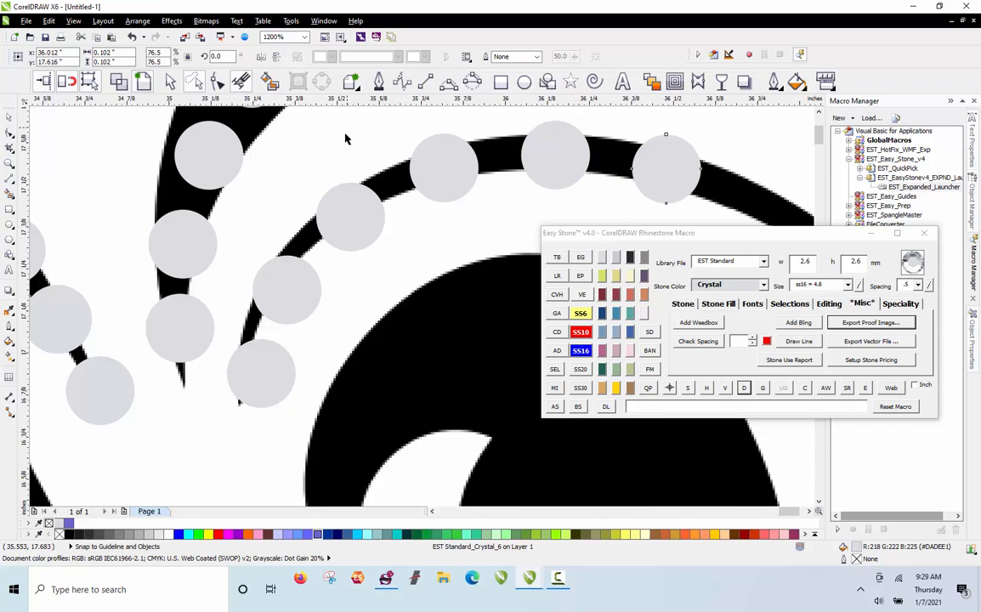
Step: Copy two more ss6 stones along the thin spiral line just past its crest
scroll(360, 125, down, 2)
scroll(452, 146, up, 1)
scroll(453, 146, up, 1)
drag(376, 138, 536, 219)
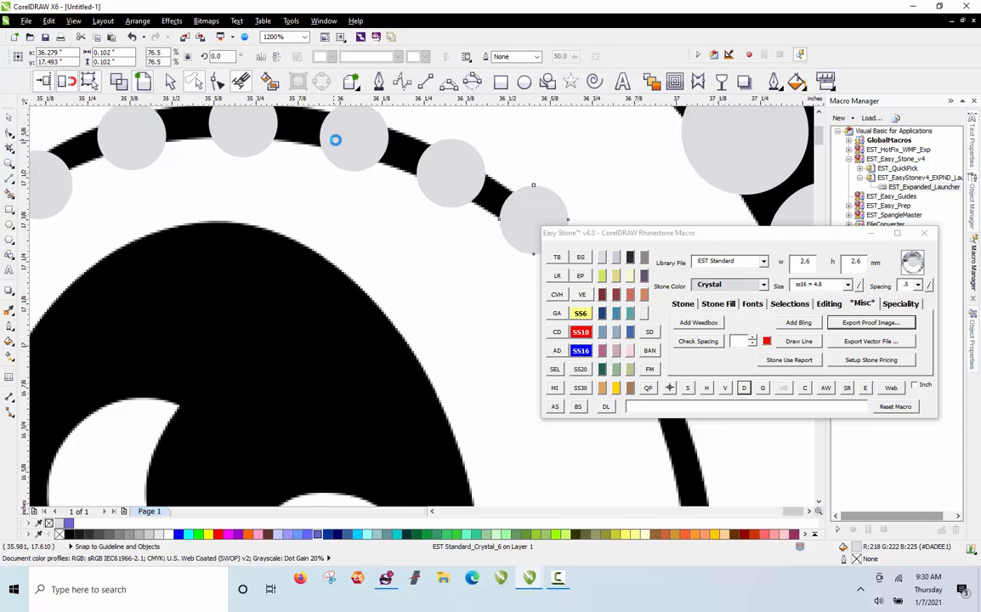
Step: Continue the row of ss6 copies down the outer side of the thin spiral line
scroll(334, 137, down, 1)
scroll(435, 181, up, 1)
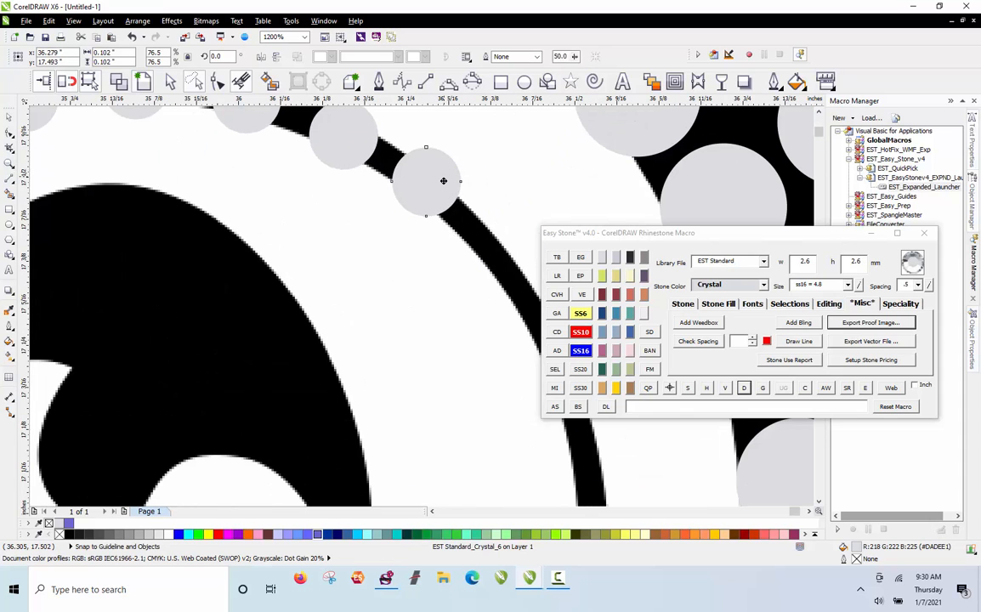
drag(438, 180, 490, 246)
scroll(433, 208, down, 1)
drag(433, 208, 474, 425)
key(space)
key(space)
key(space)
scroll(381, 457, down, 1)
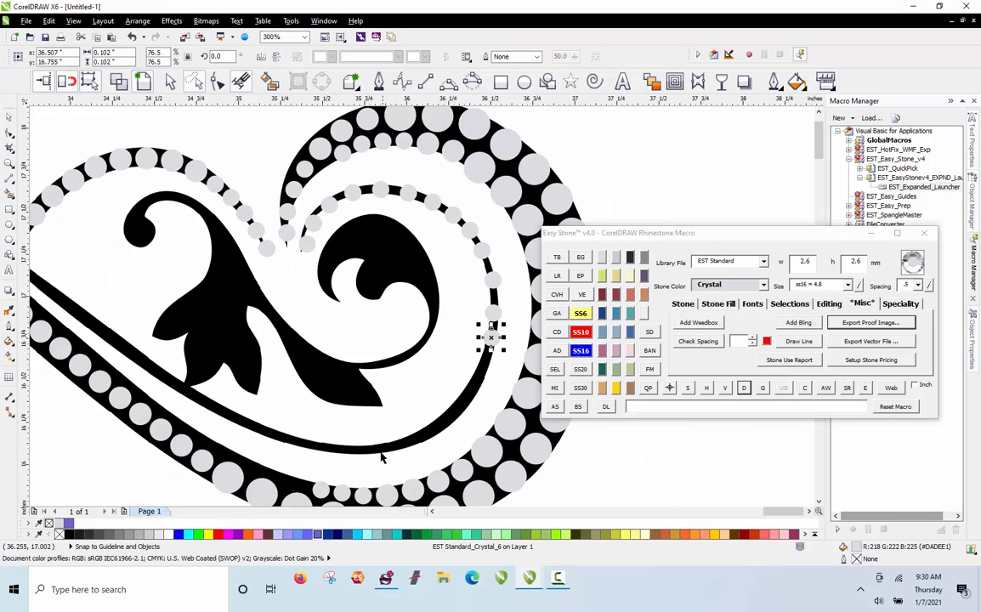
Step: Copy an ss10 stone to the thin diagonal line above the main stem and add stones along a straight two-node path there
scroll(168, 398, down, 1)
scroll(142, 278, up, 2)
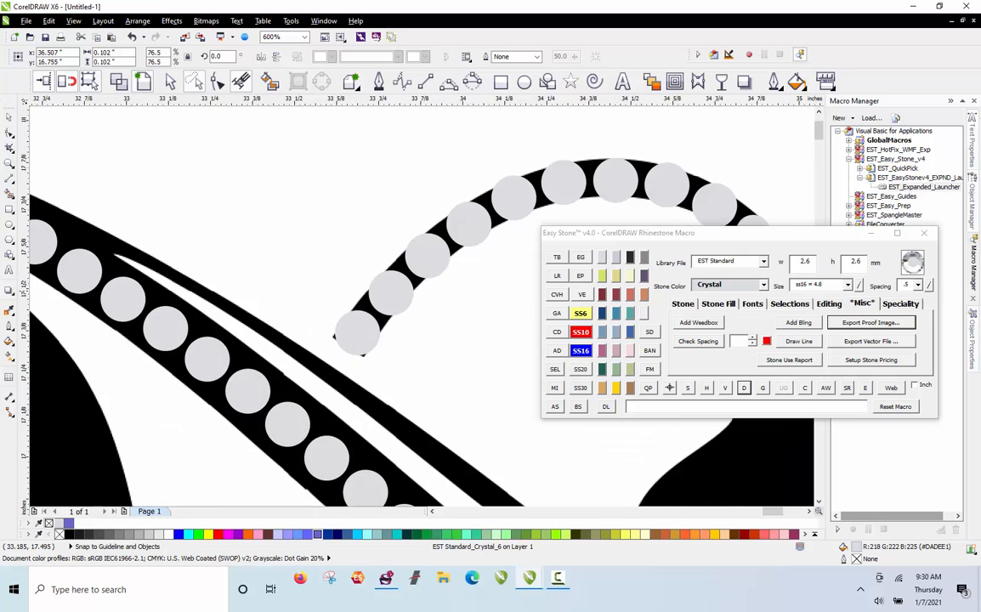
drag(330, 329, 355, 393)
scroll(125, 228, down, 1)
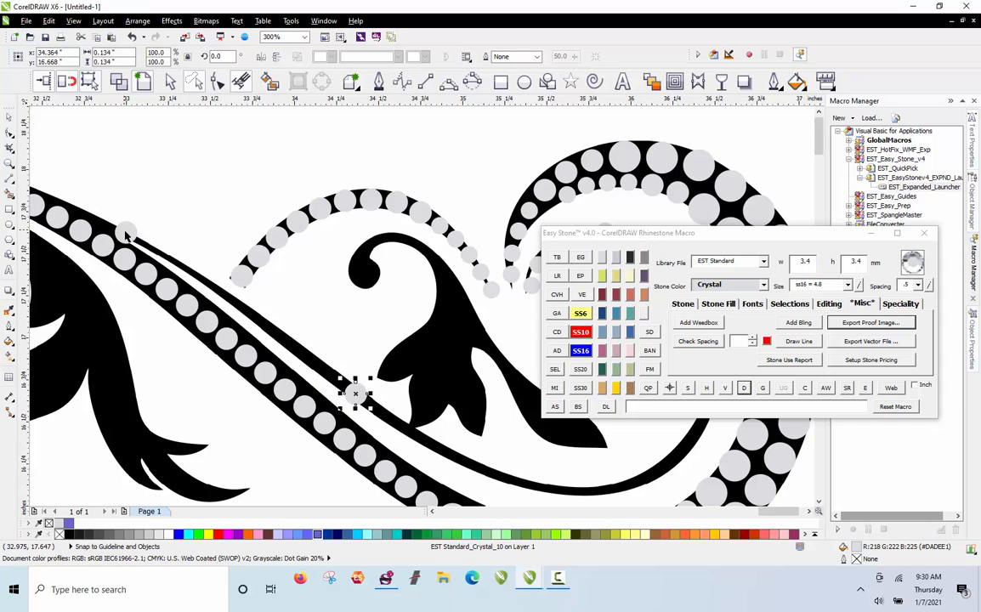
click(555, 406)
scroll(270, 333, up, 2)
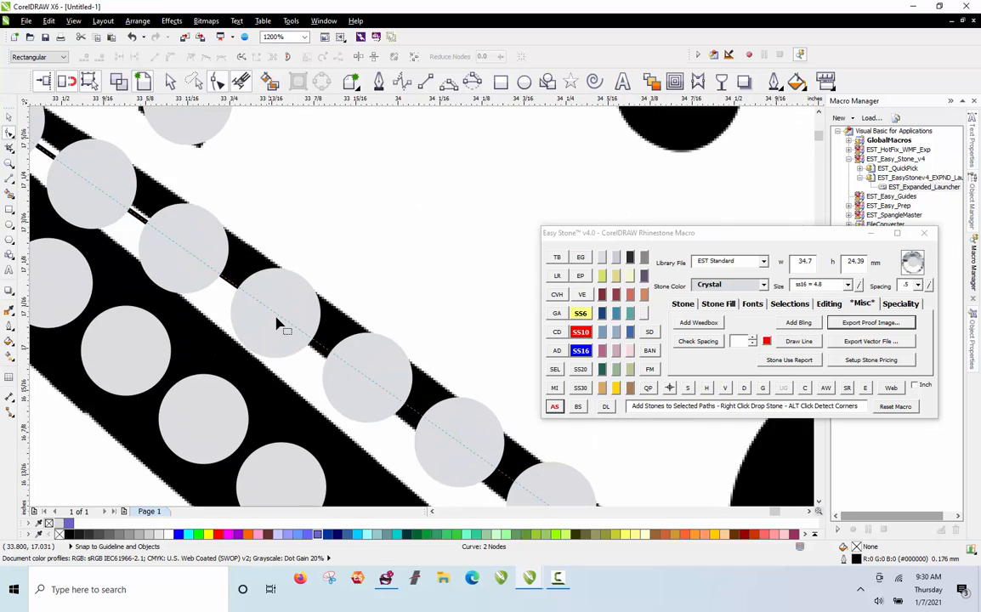
Step: Bend the diagonal row's stone path to follow the thin line above the main stem, and delete the stone path
drag(281, 320, 285, 297)
scroll(285, 297, down, 2)
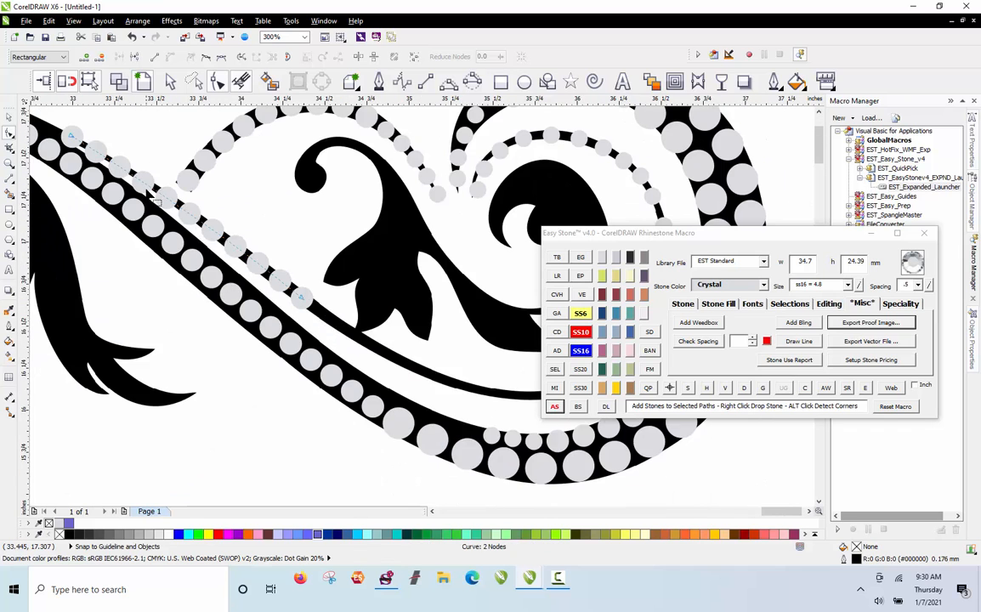
click(275, 259)
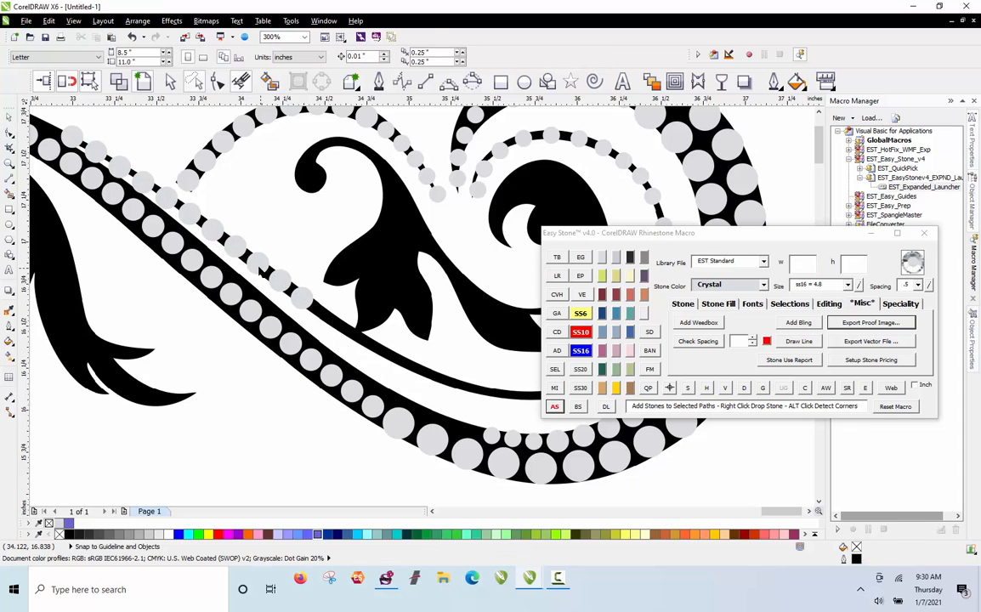
click(668, 387)
click(744, 387)
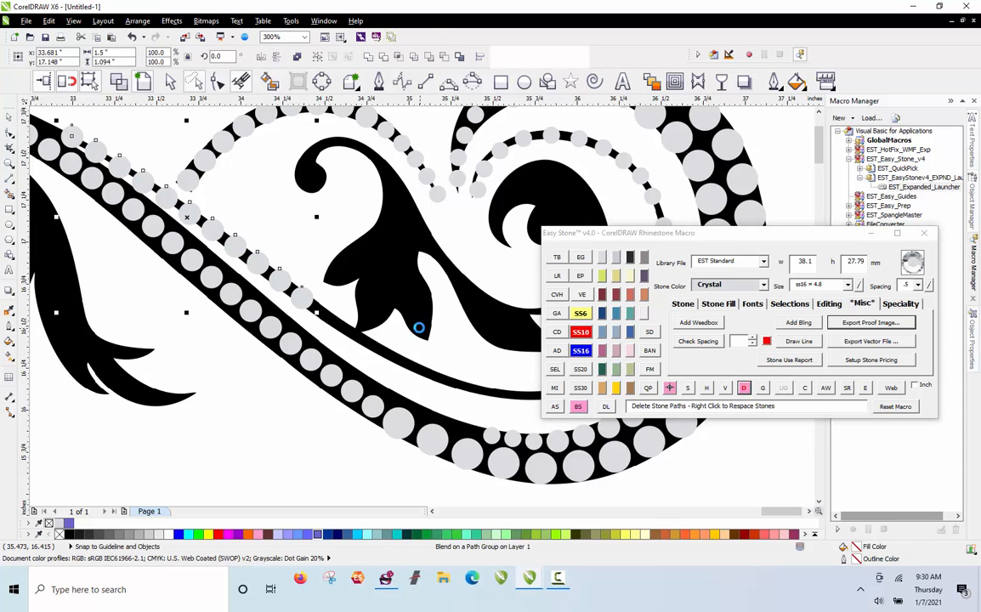
Step: Copy the diagonal row's last ss10 stone farther down the thin line and add stones between the two end stones
scroll(180, 247, down, 1)
scroll(179, 246, up, 2)
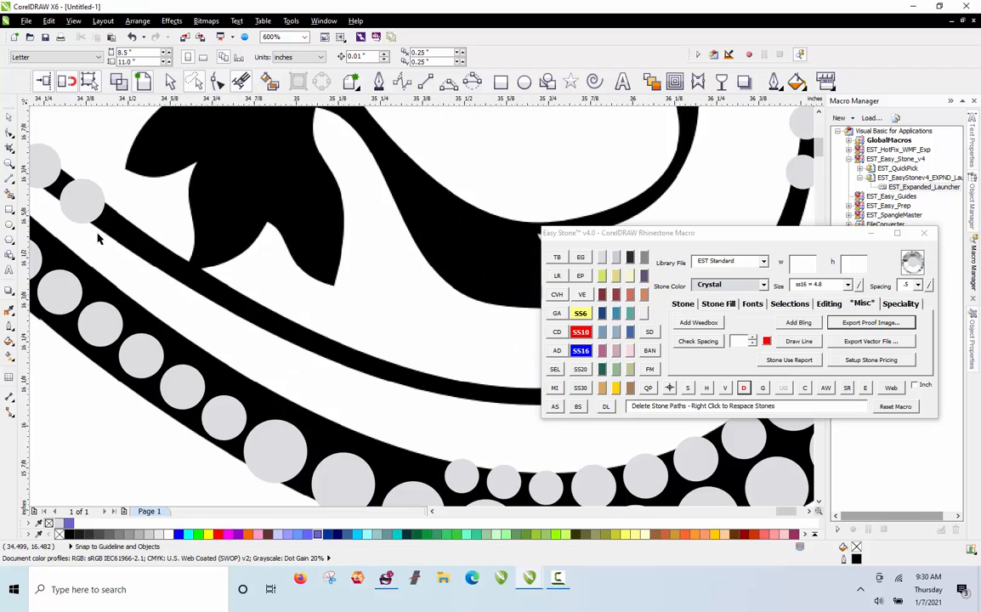
drag(83, 207, 515, 401)
right_click(503, 402)
shift+click(83, 209)
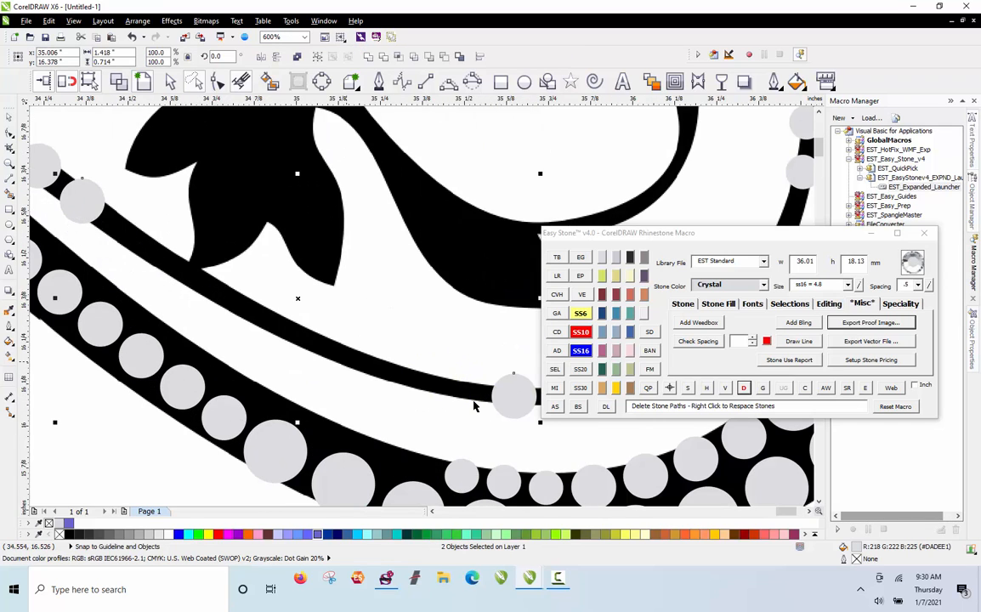
click(554, 406)
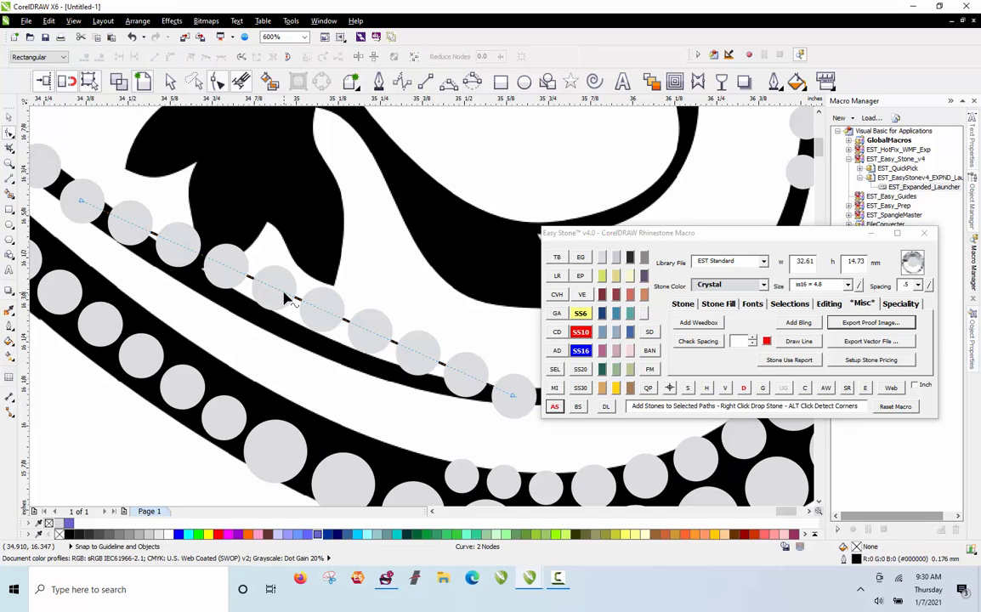
Step: Curve the new row's path downward so its stones sit on the thin line, and delete the stone path
drag(282, 291, 281, 332)
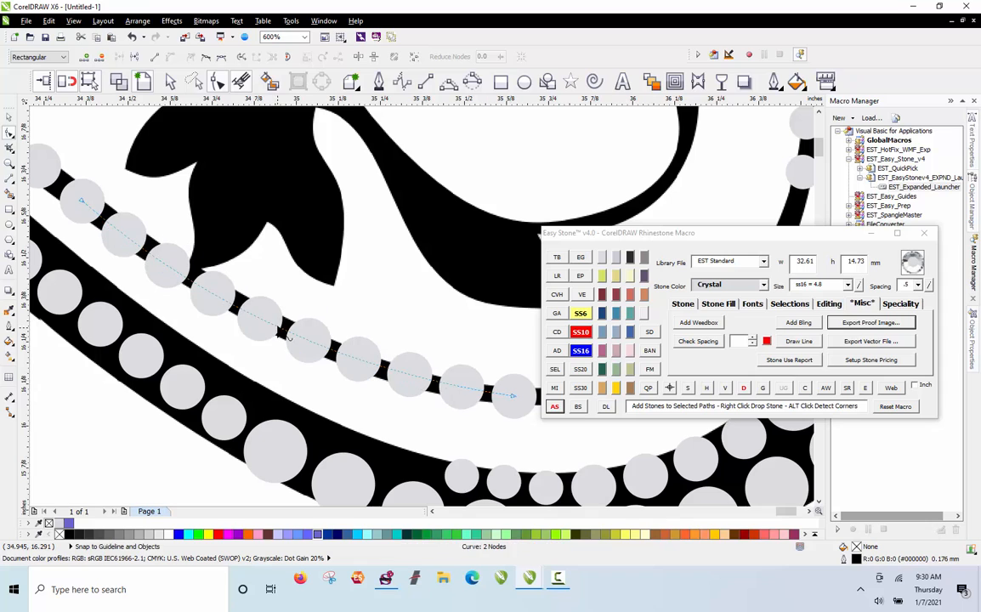
key(space)
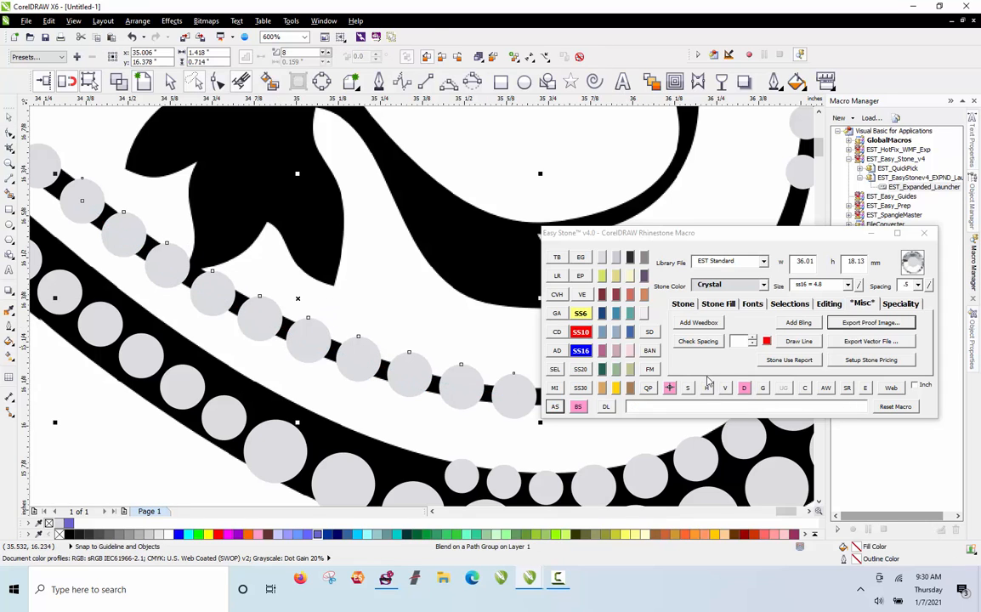
click(749, 390)
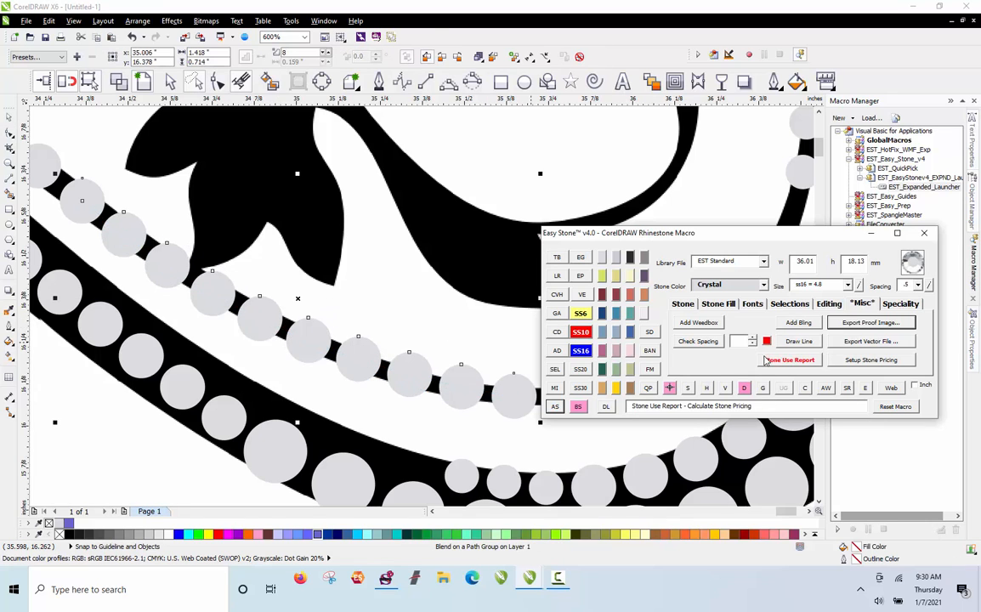
scroll(276, 300, down, 2)
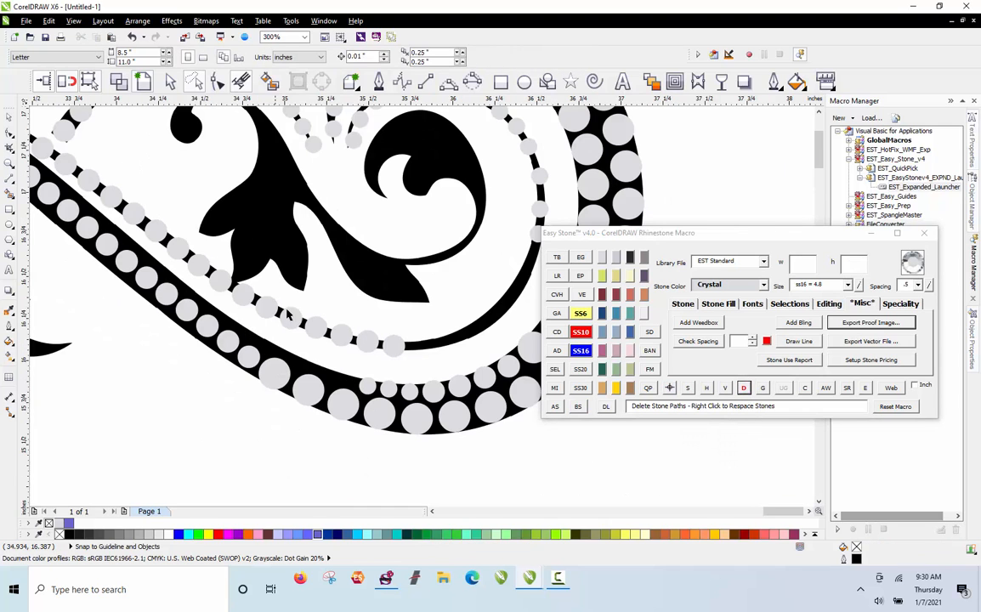
Step: Fill the thin line's remaining gap with stones between the ss6 and ss10 end stones, curving the path along the line
scroll(480, 250, up, 2)
click(470, 196)
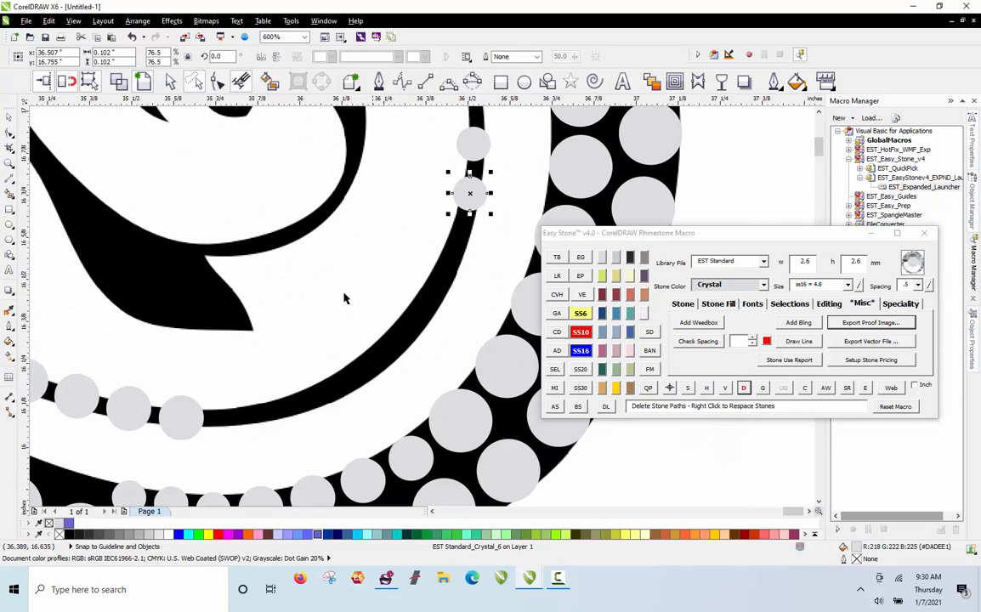
shift+click(188, 414)
click(554, 406)
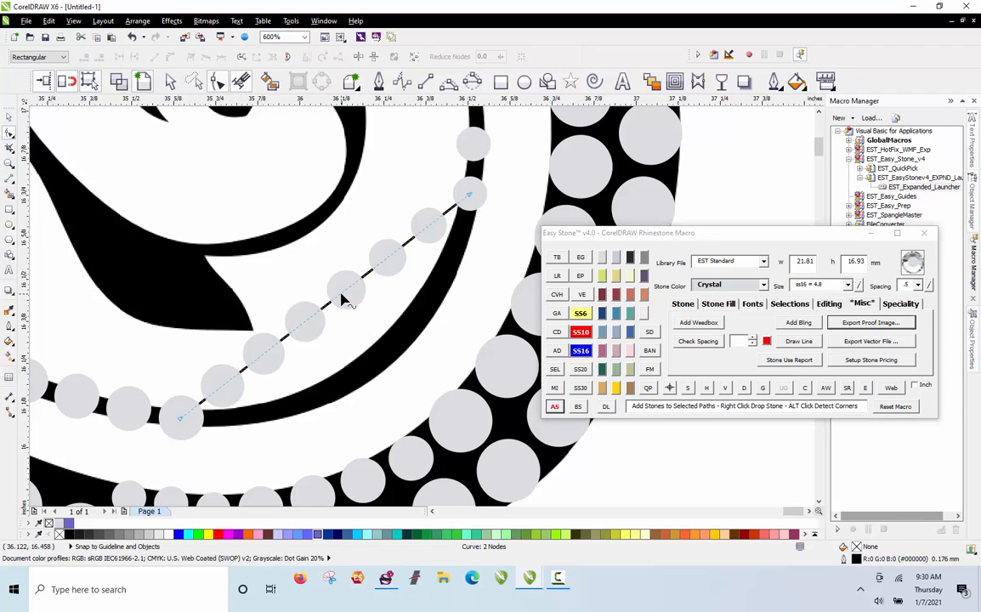
drag(340, 299, 387, 355)
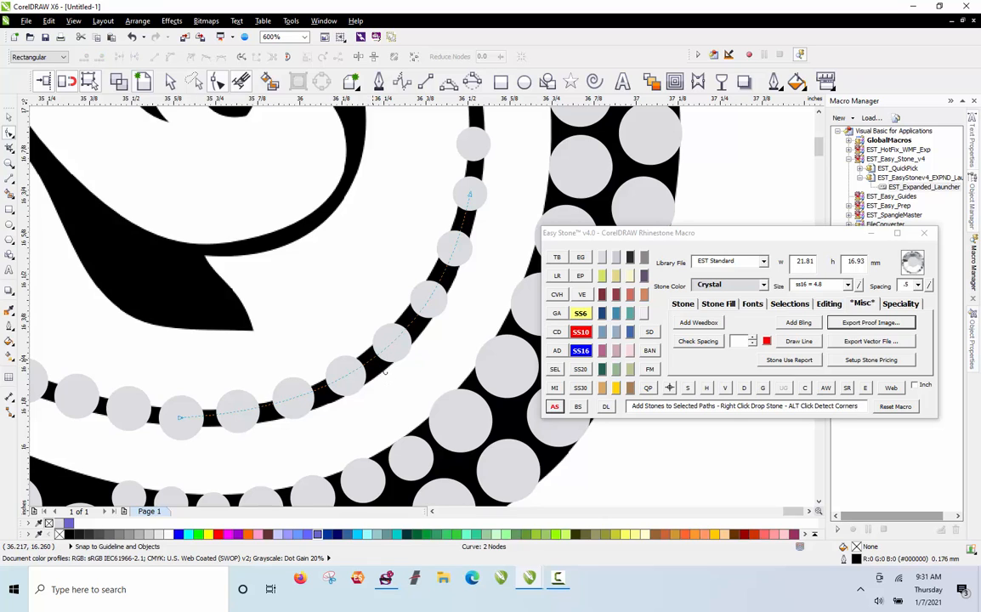
Step: Delete the stone path of the graduated row that closes the thin line, and clear the selection
key(space)
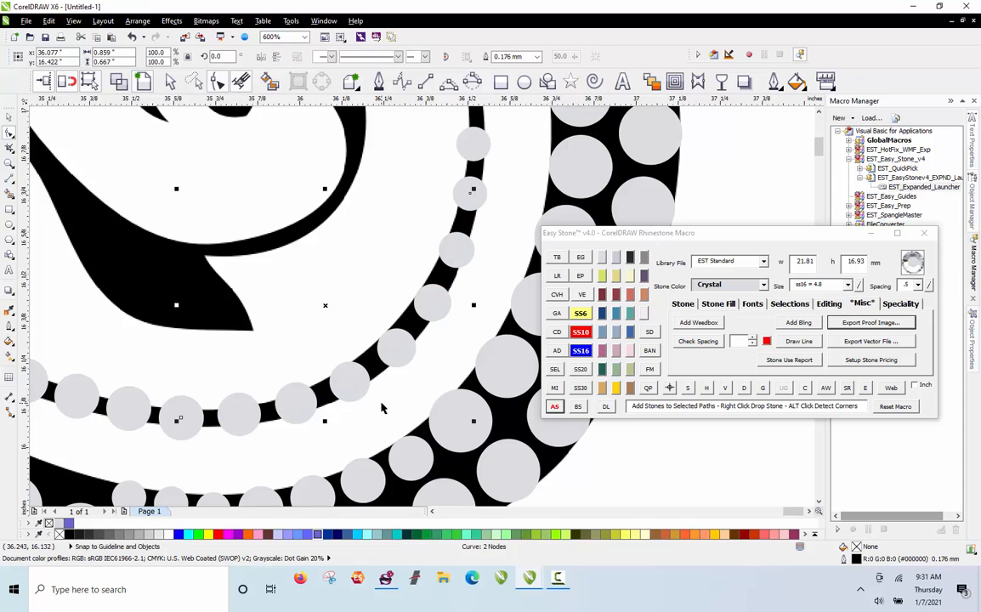
click(384, 404)
click(408, 342)
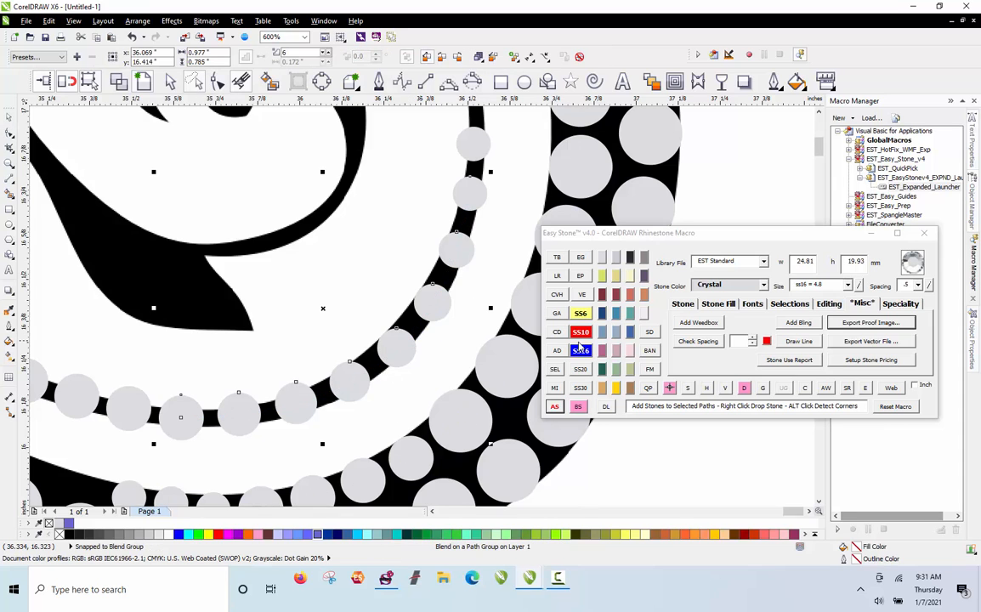
click(741, 388)
click(515, 349)
scroll(387, 291, down, 2)
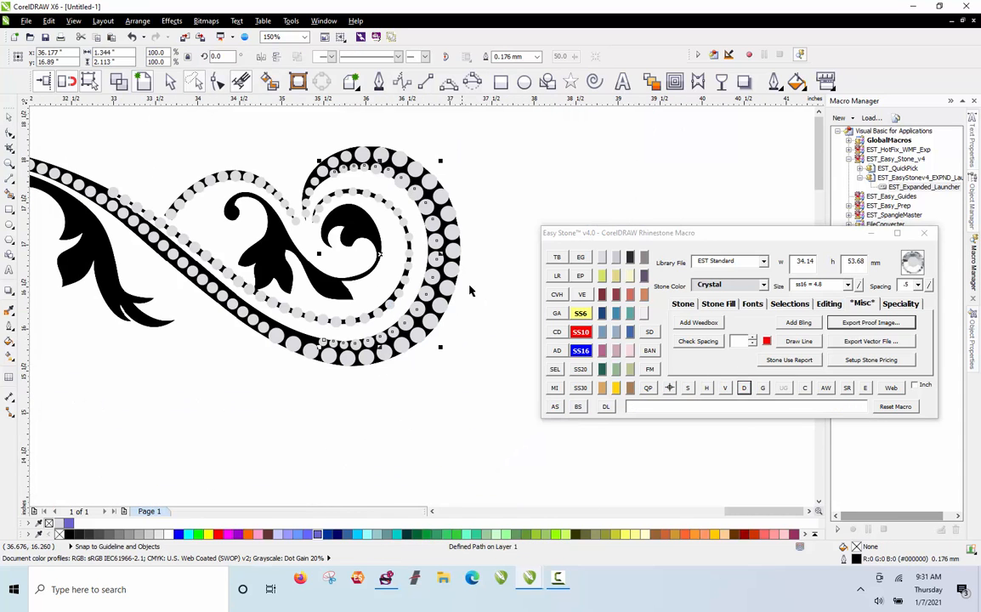
click(467, 189)
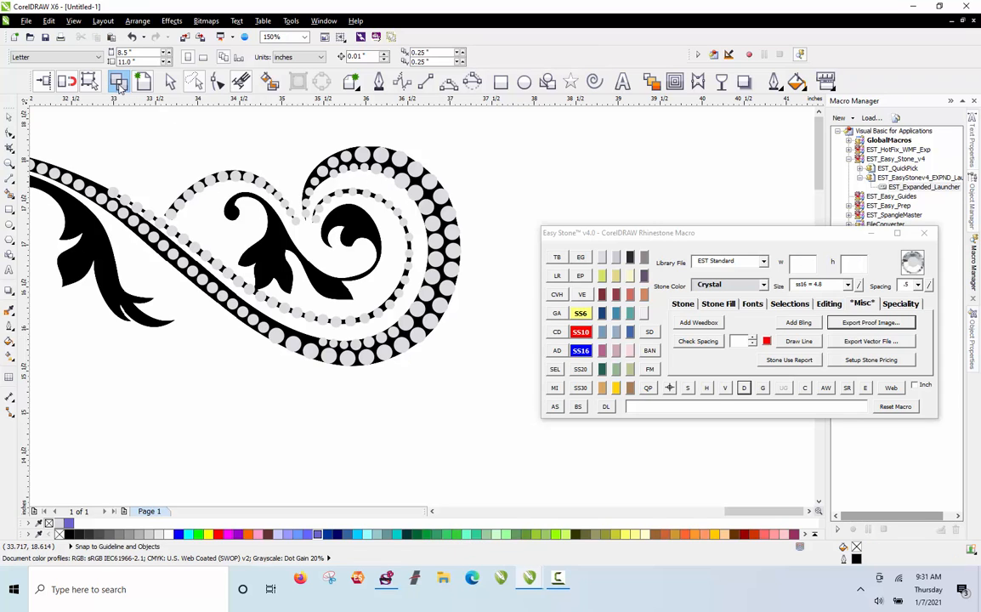
Step: Select all the placed stones in wireframe view and delete their stone paths, and return to the full-colour view
click(118, 81)
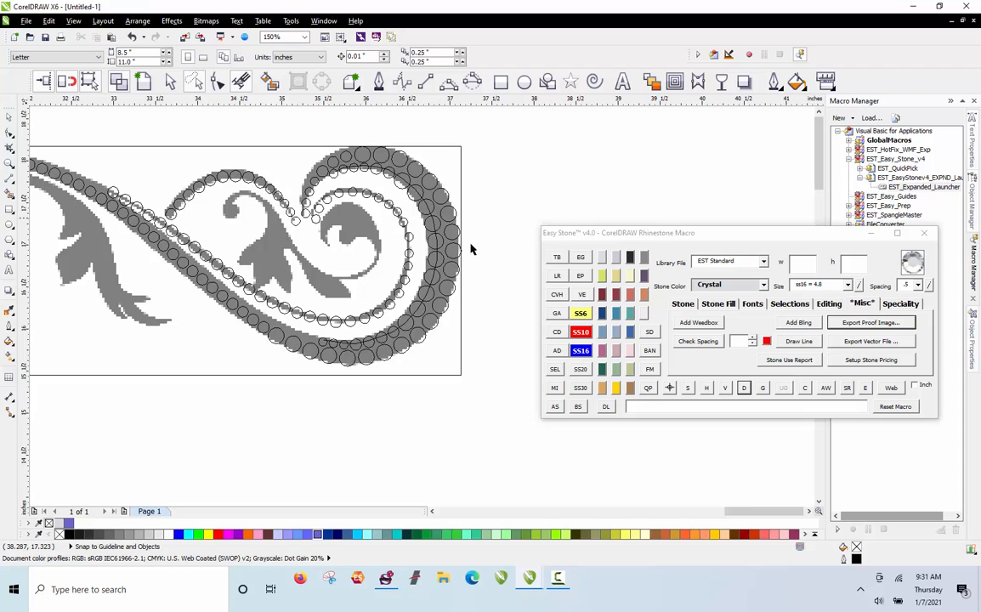
scroll(428, 262, down, 1)
mouse_move(516, 178)
mouse_down()
mouse_move(90, 364)
mouse_move(108, 171)
mouse_up()
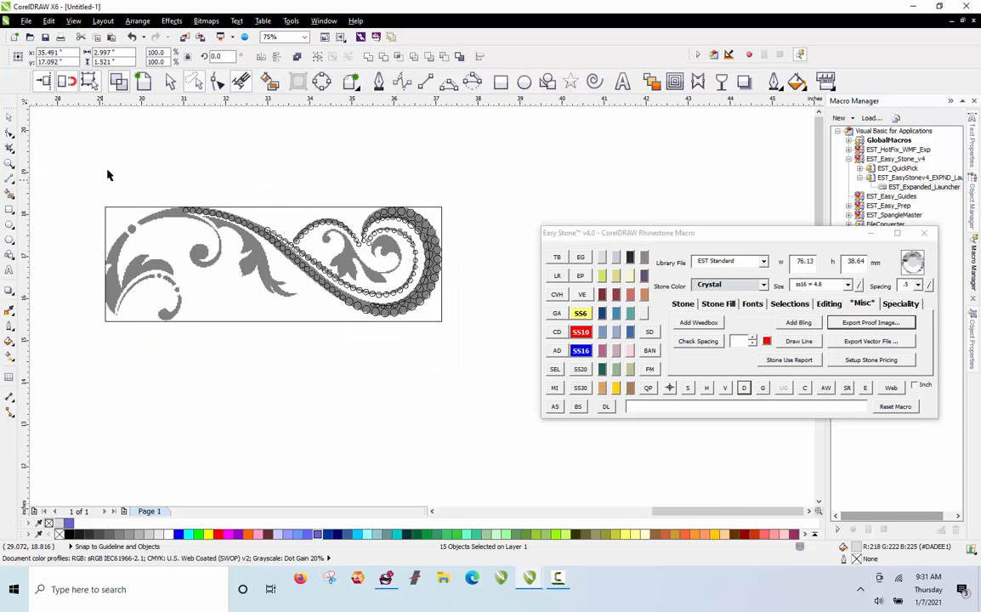
click(108, 172)
mouse_move(548, 207)
mouse_down()
mouse_move(99, 437)
mouse_move(102, 365)
mouse_up()
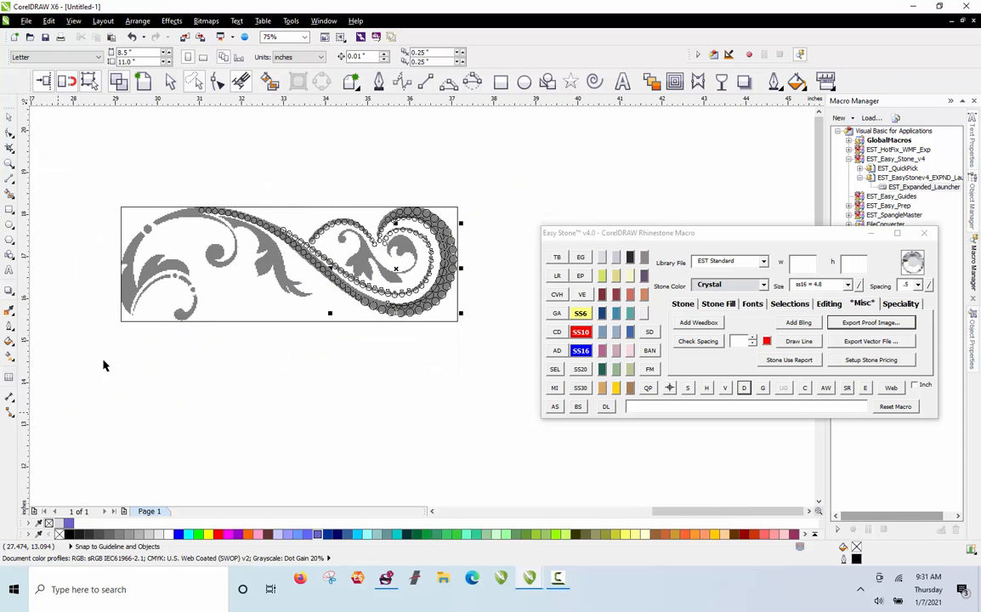
click(170, 81)
drag(168, 156, 537, 398)
click(744, 390)
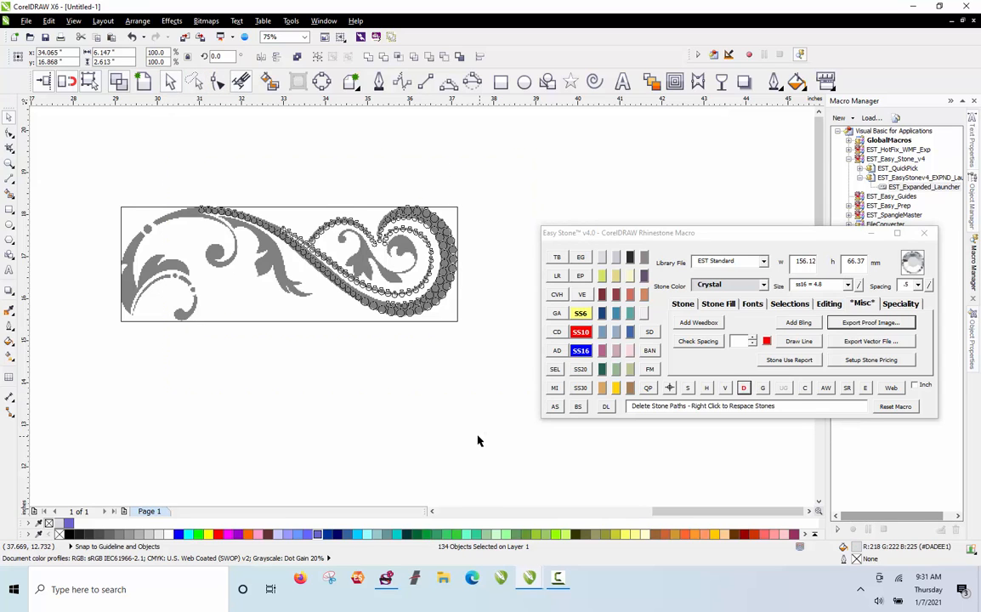
click(143, 81)
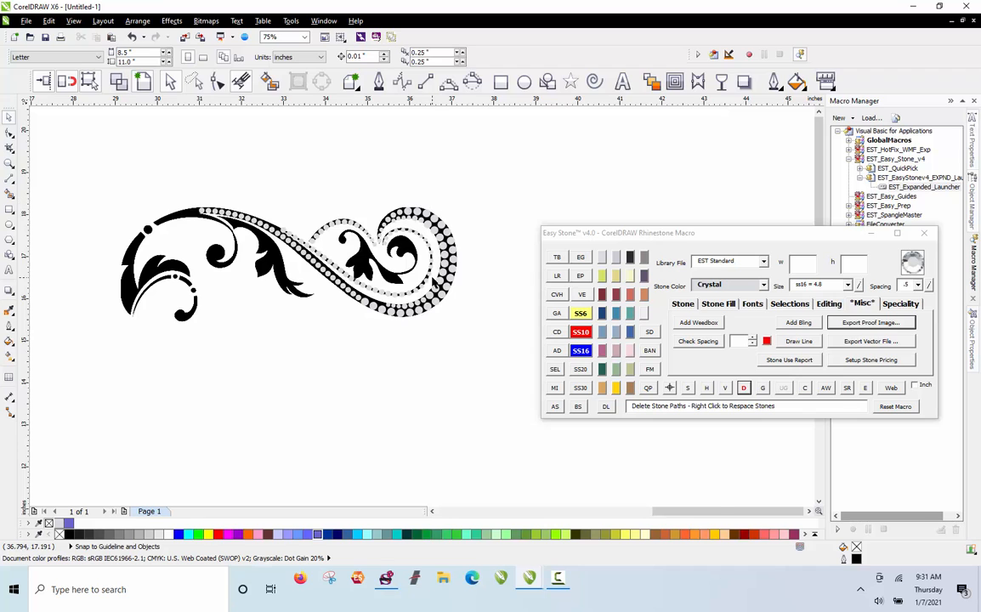
Step: Select all stones along the thin diagonal and spiral line, try a blue #6666CC fill on them, and undo it
scroll(344, 208, up, 4)
scroll(336, 211, down, 2)
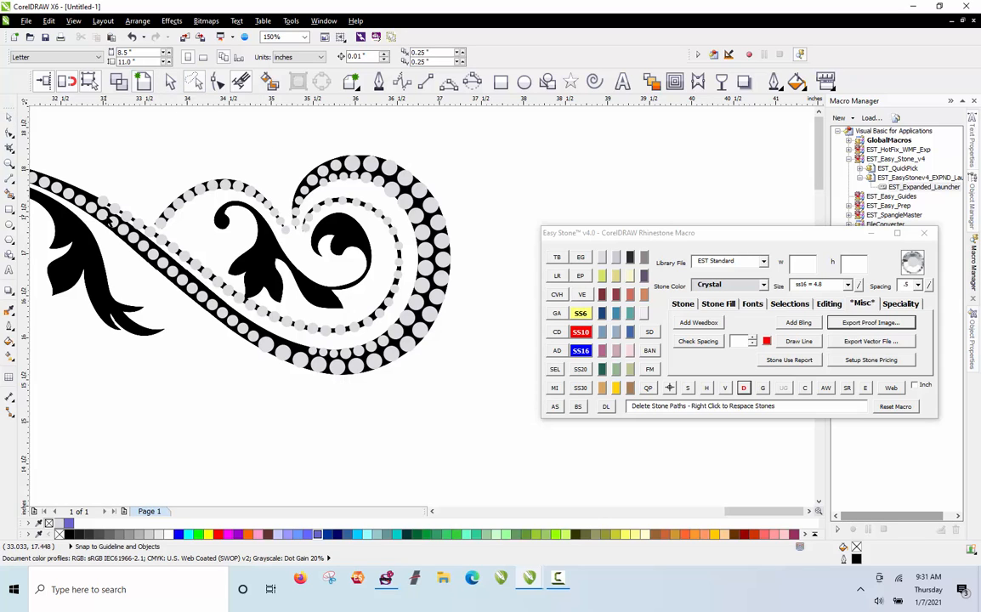
drag(108, 205, 115, 214)
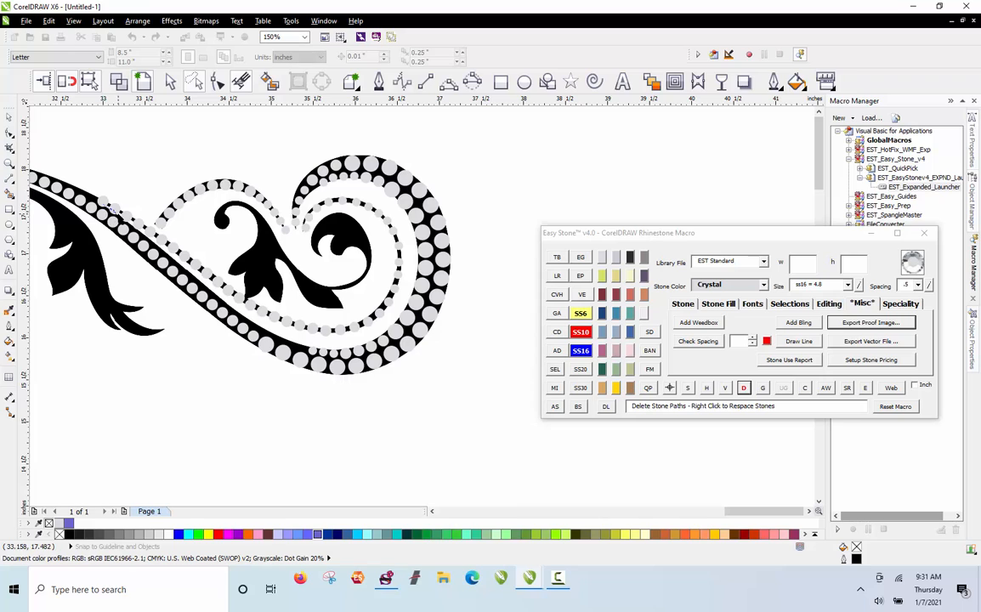
mouse_move(180, 253)
mouse_down()
mouse_move(346, 333)
mouse_move(384, 306)
mouse_move(398, 256)
mouse_move(362, 206)
mouse_move(342, 202)
mouse_up()
mouse_move(377, 243)
mouse_down()
mouse_move(331, 193)
mouse_move(359, 204)
mouse_move(317, 184)
mouse_move(280, 204)
mouse_move(307, 226)
mouse_move(336, 279)
mouse_move(369, 272)
mouse_move(323, 277)
mouse_move(228, 251)
mouse_move(204, 259)
mouse_move(178, 231)
mouse_up()
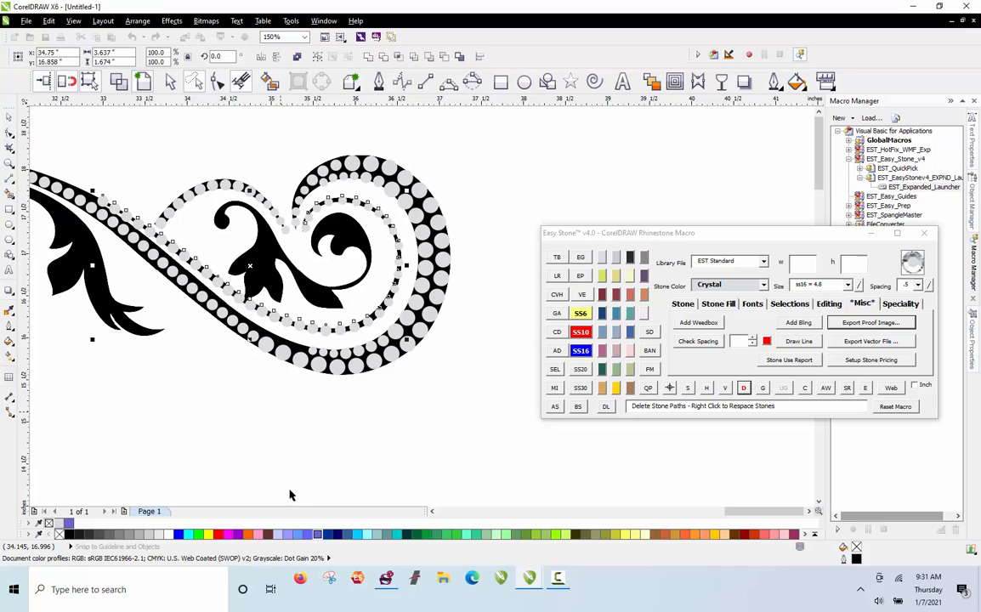
click(318, 537)
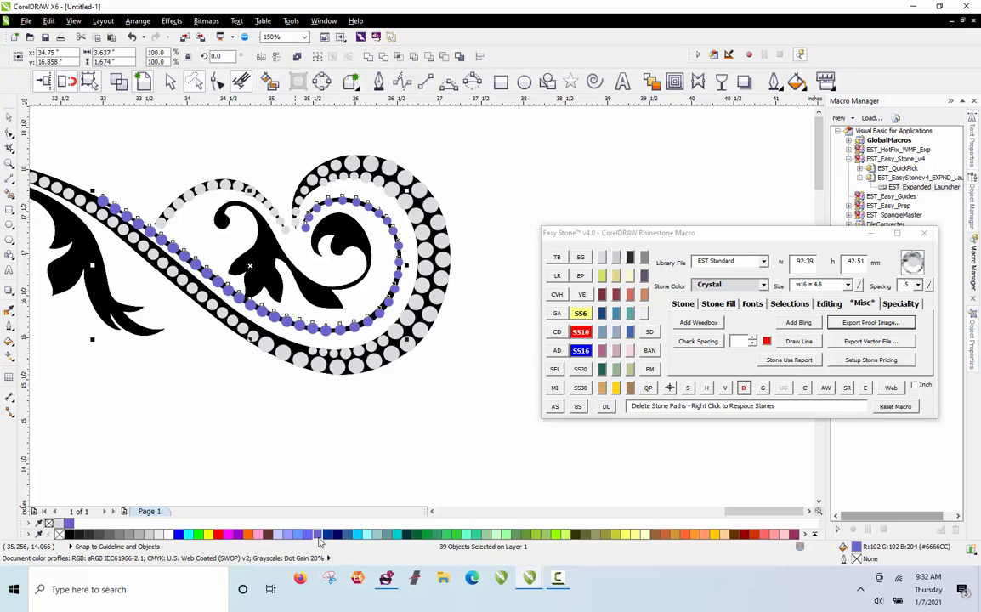
key(ctrl+z)
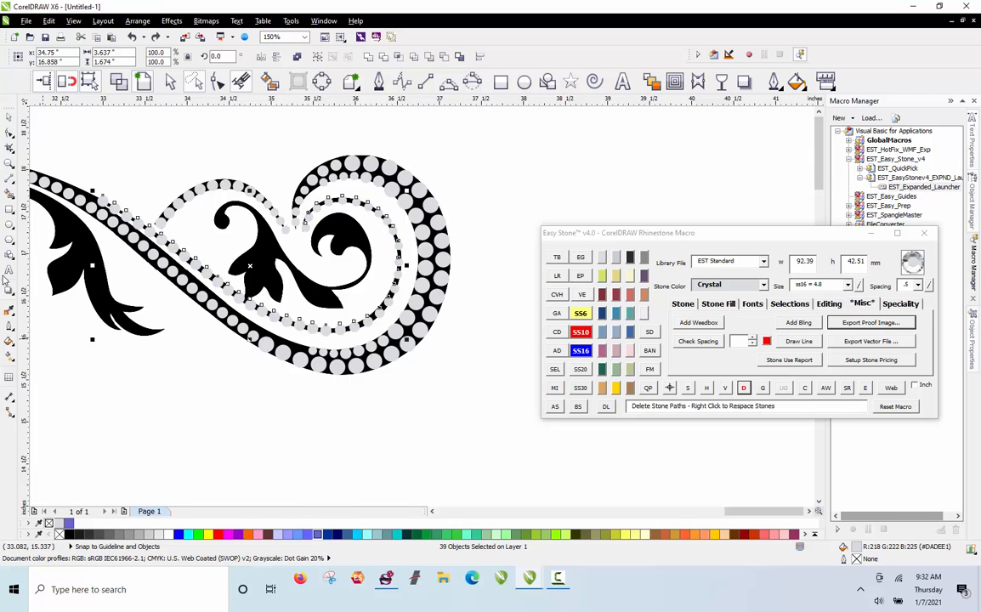
Step: Respace the selected thin-line stones evenly and clear the selection
scroll(106, 206, up, 4)
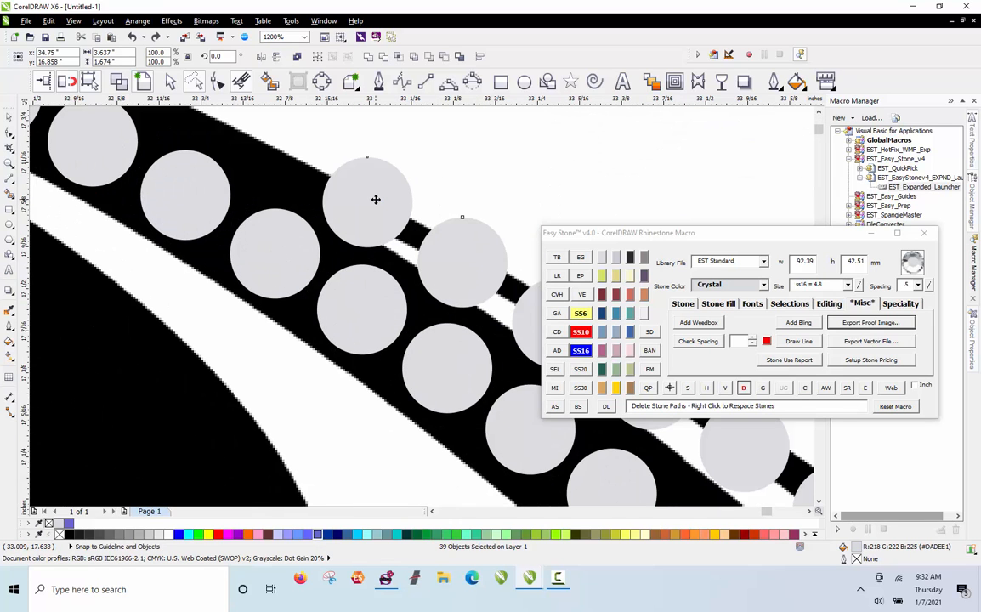
click(746, 391)
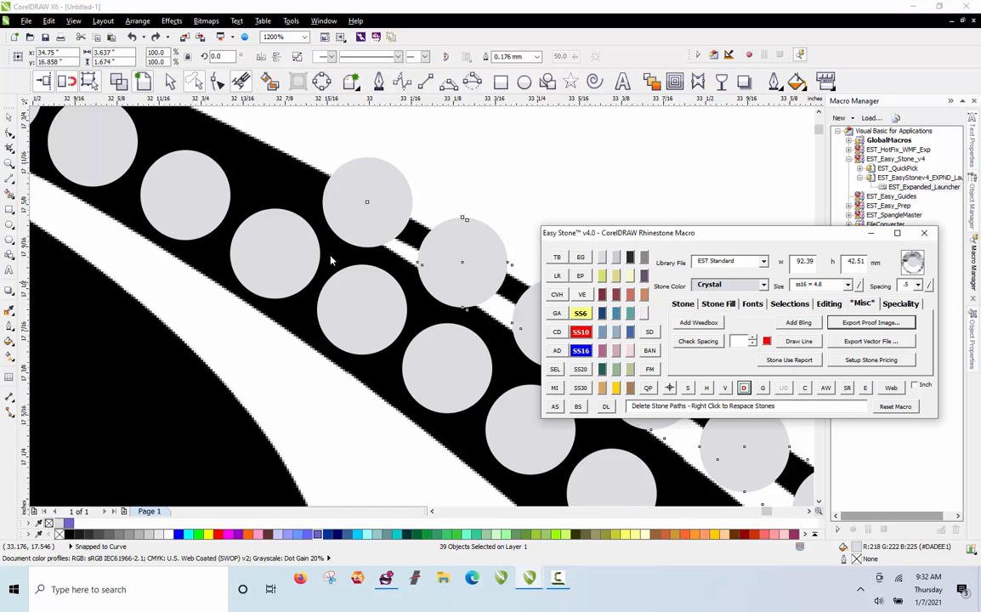
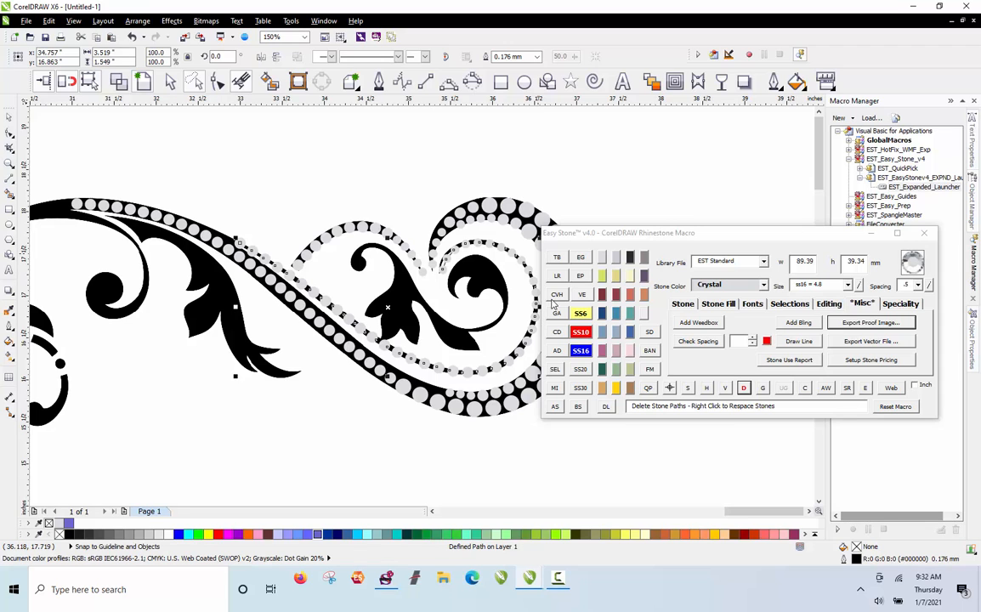
click(473, 459)
Step: Examine the respaced stones and their path up close in wireframe view at the lowest part of the thin line
scroll(482, 374, up, 2)
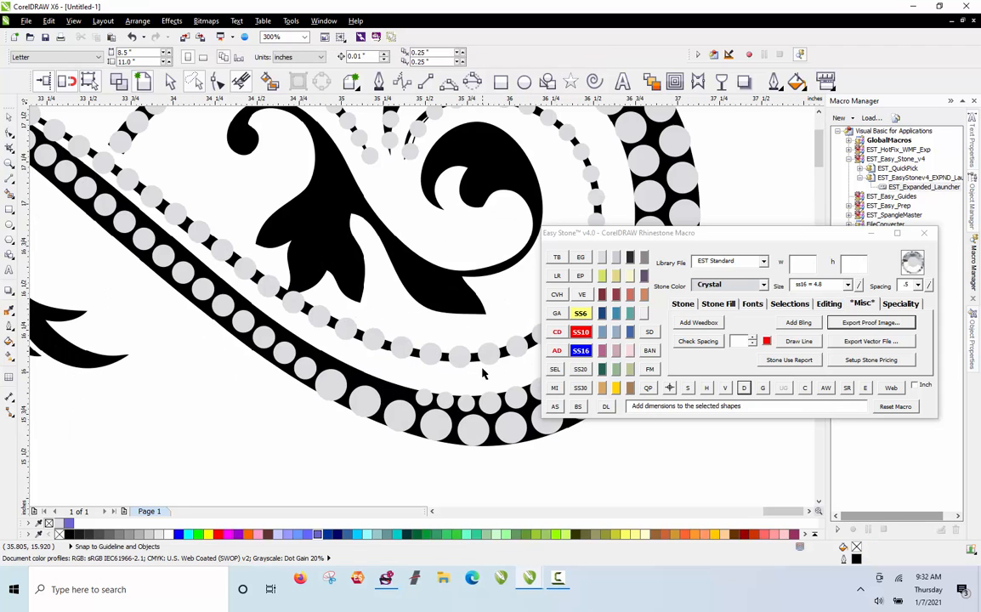
scroll(476, 350, up, 2)
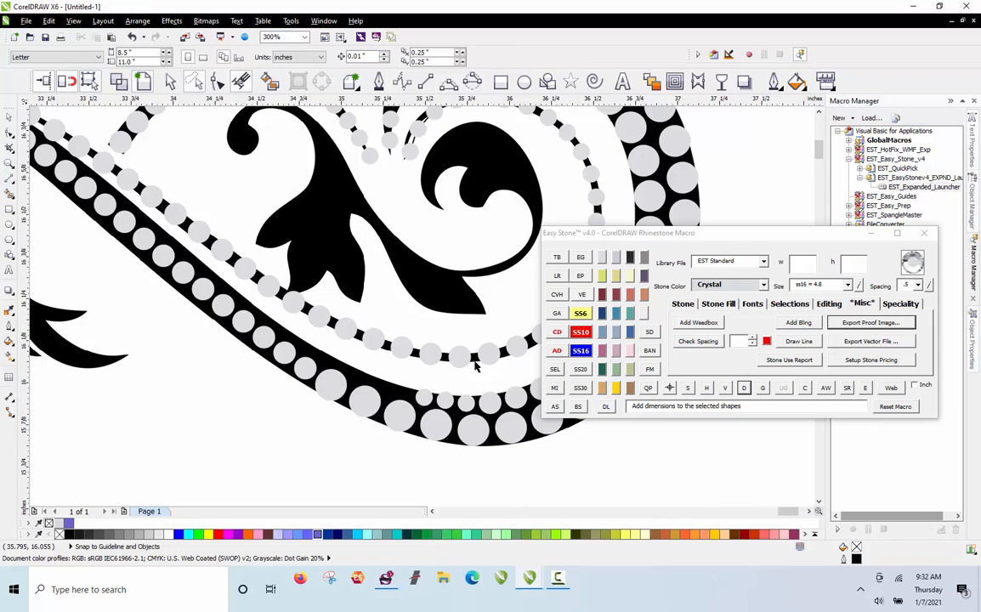
click(122, 84)
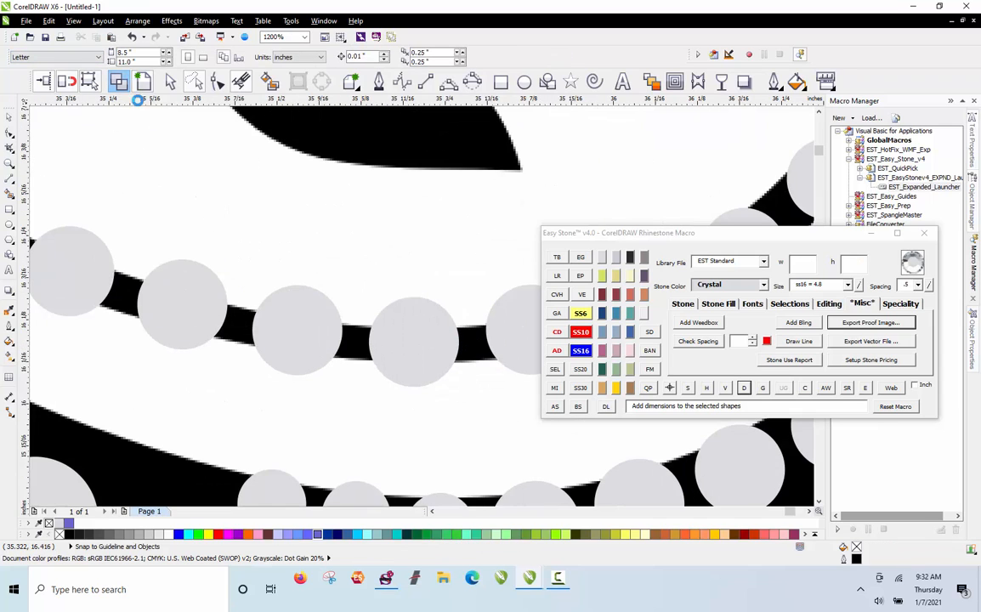
click(305, 295)
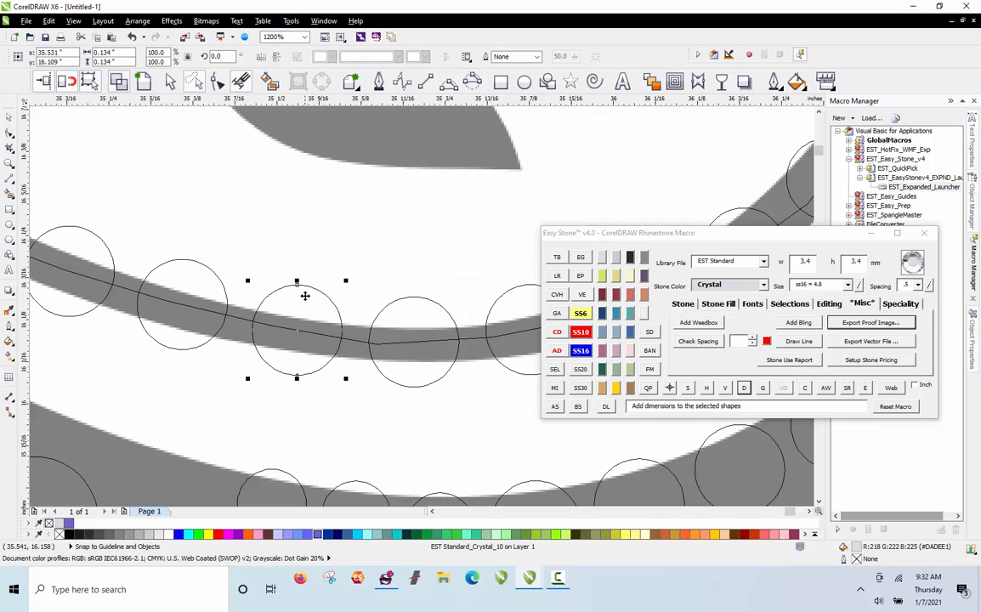
scroll(302, 311, down, 1)
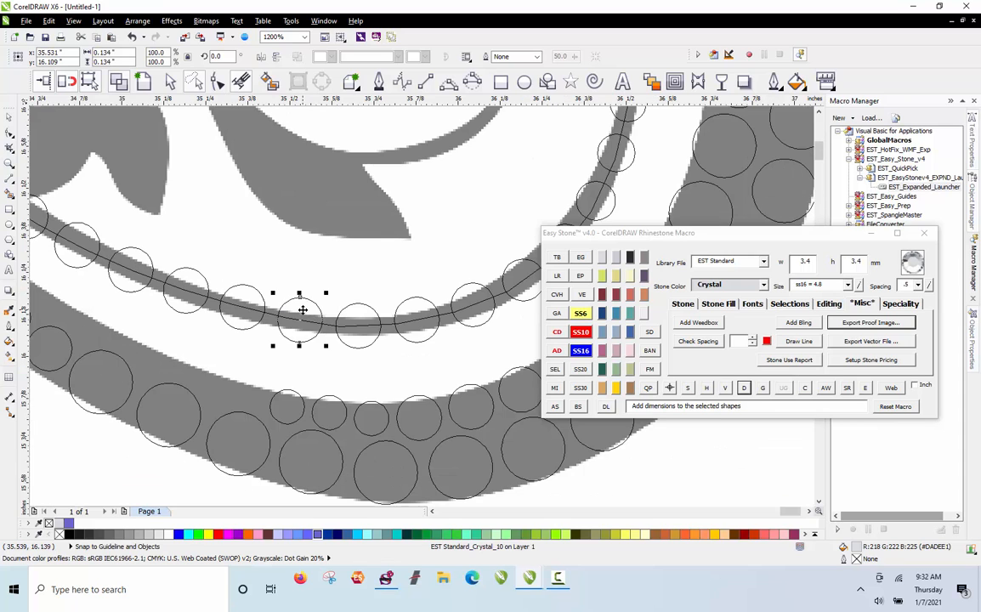
Step: Select the stone path running through the thin line's lowest part and respace the stones along it
scroll(322, 413, up, 1)
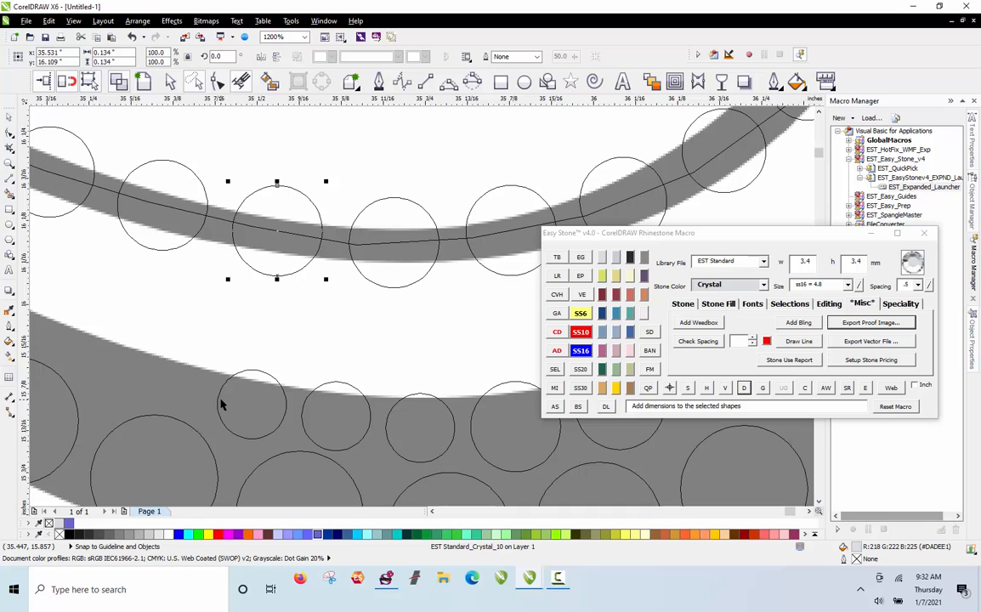
click(324, 314)
click(338, 242)
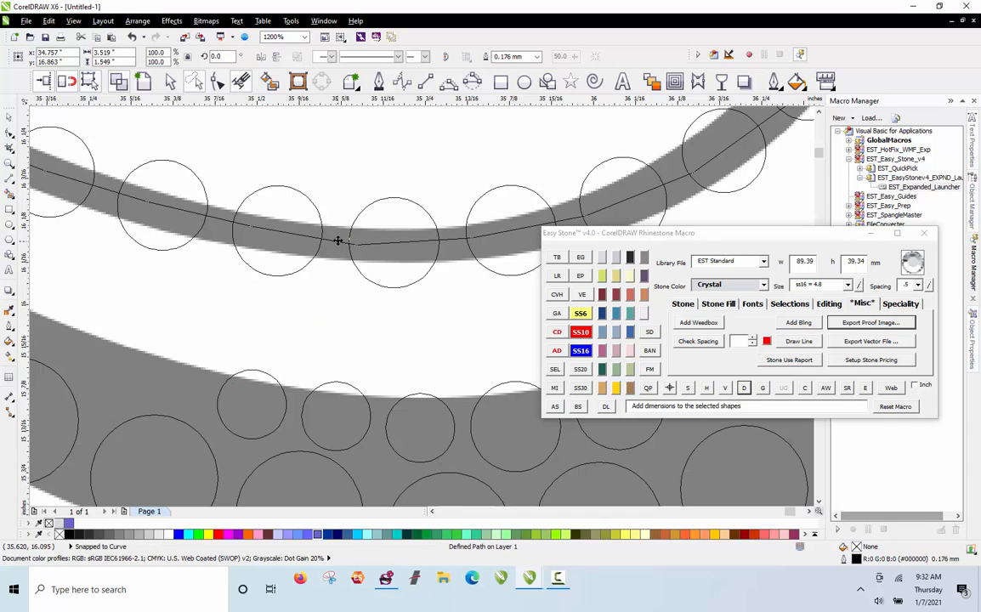
click(337, 285)
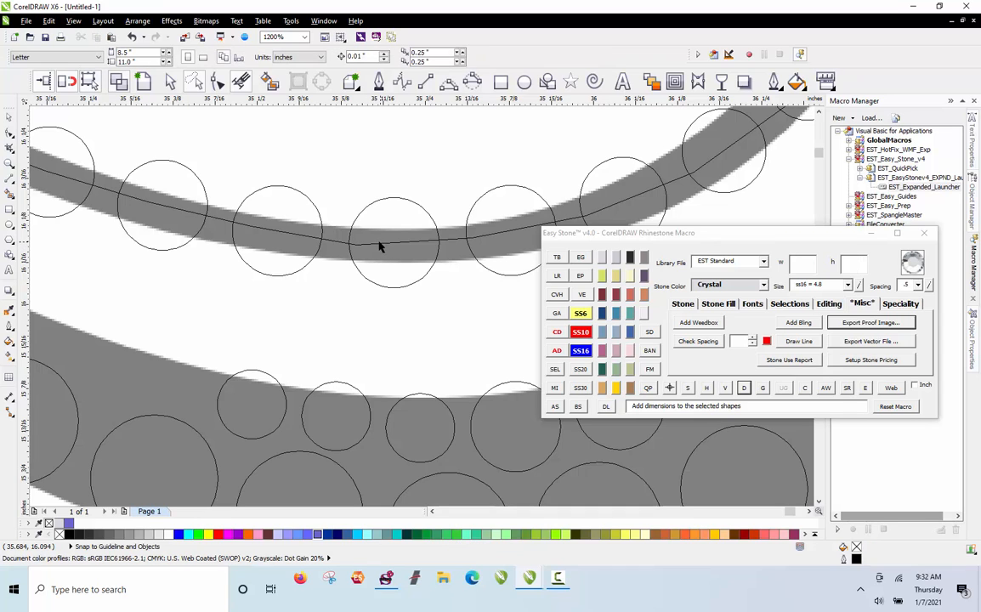
click(333, 245)
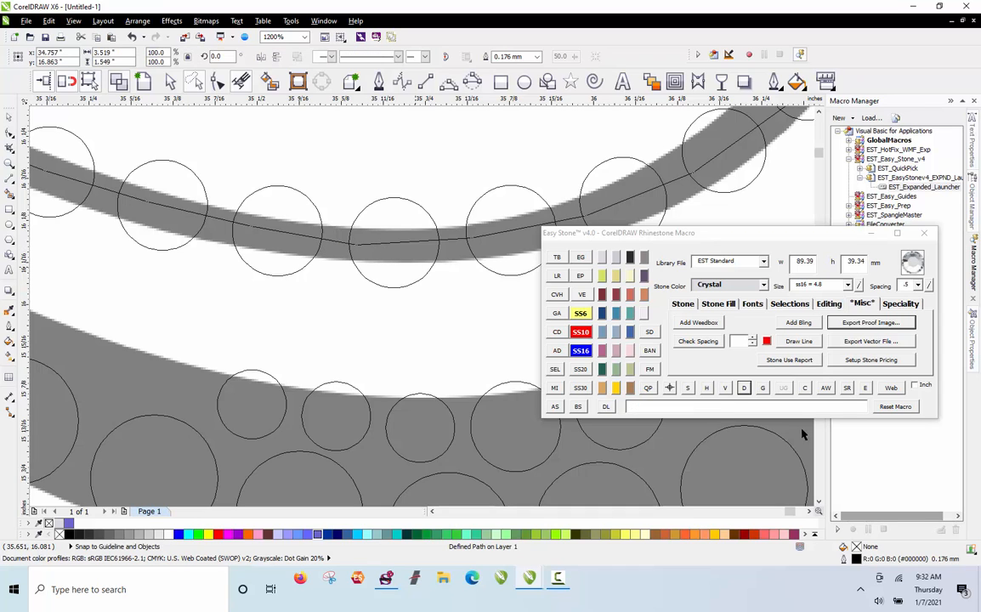
right_click(743, 388)
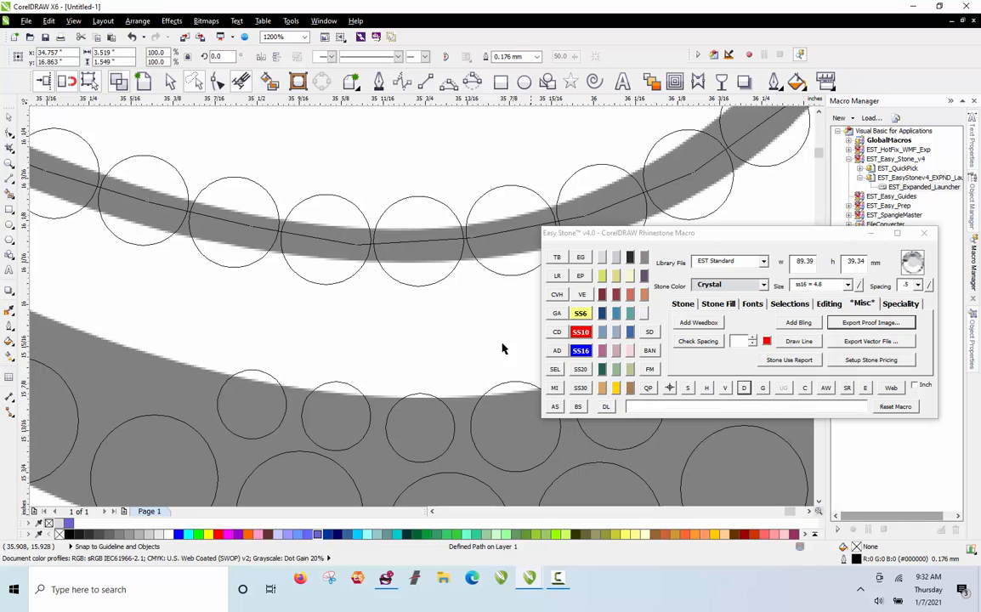
Step: Delete three neighbouring stones at the lowest part of the thin line and respace the remaining stones along the path
click(418, 274)
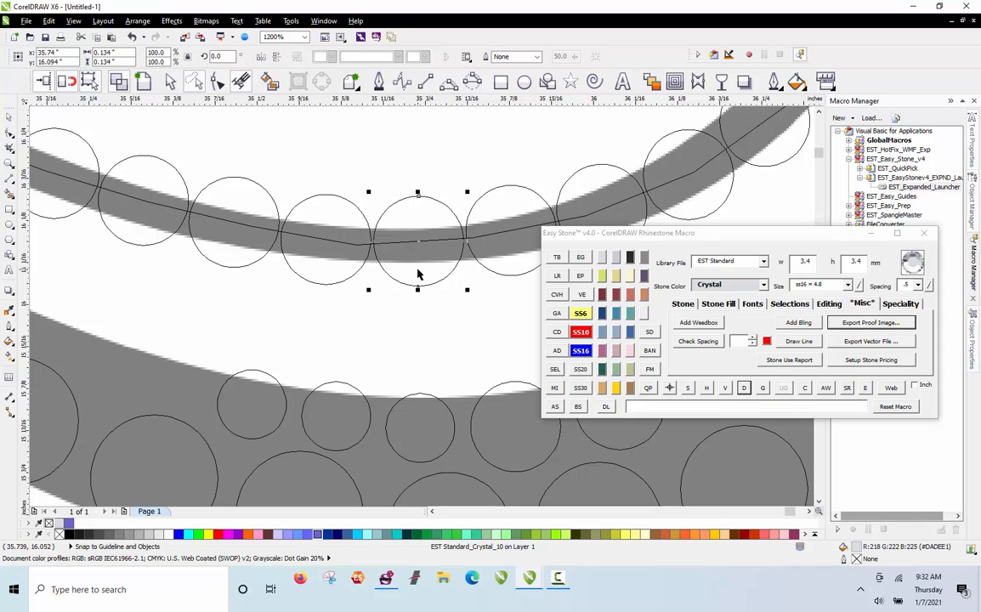
key(Delete)
click(317, 274)
key(Delete)
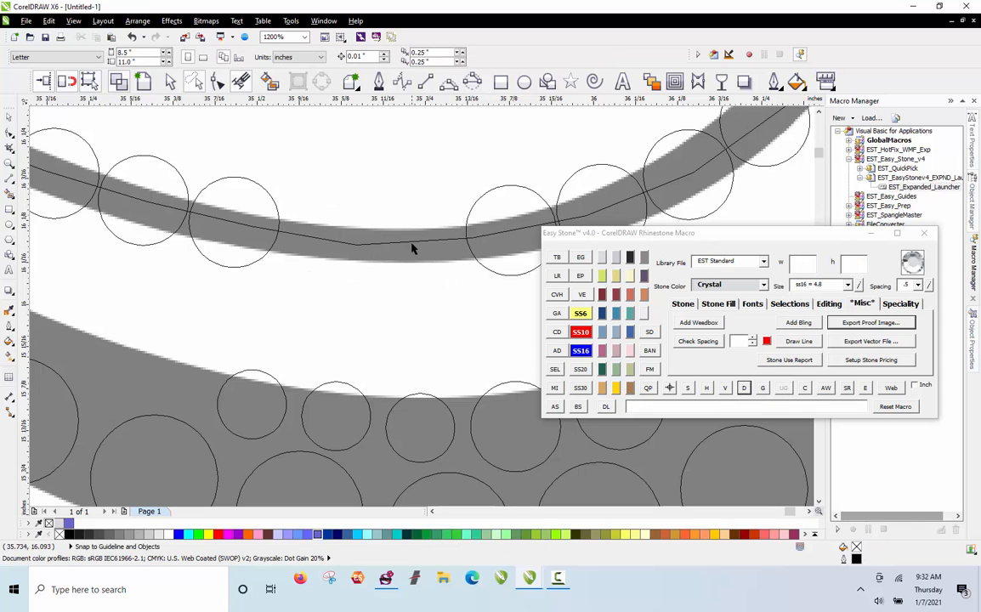
click(279, 243)
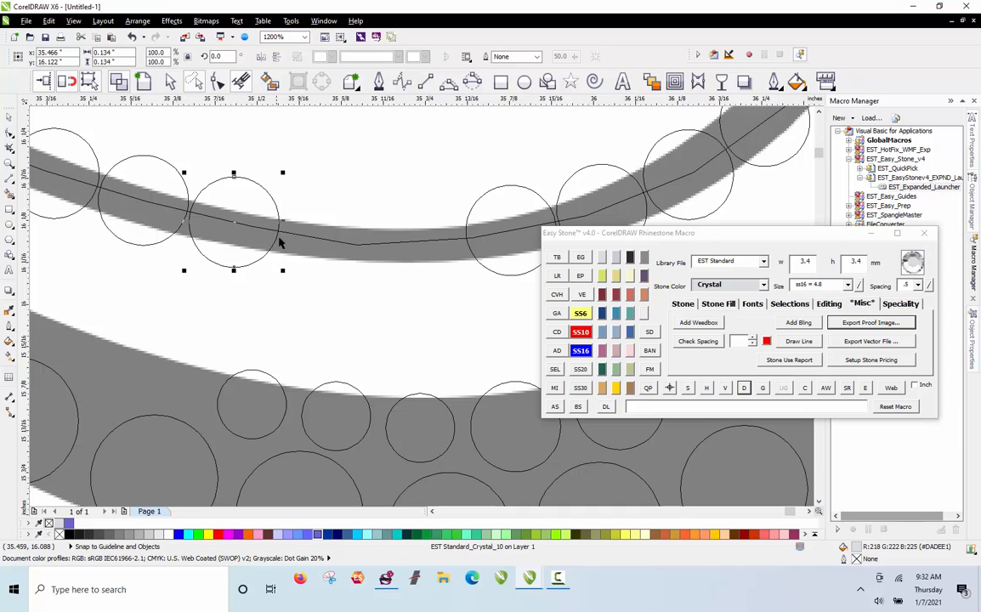
key(Delete)
click(329, 244)
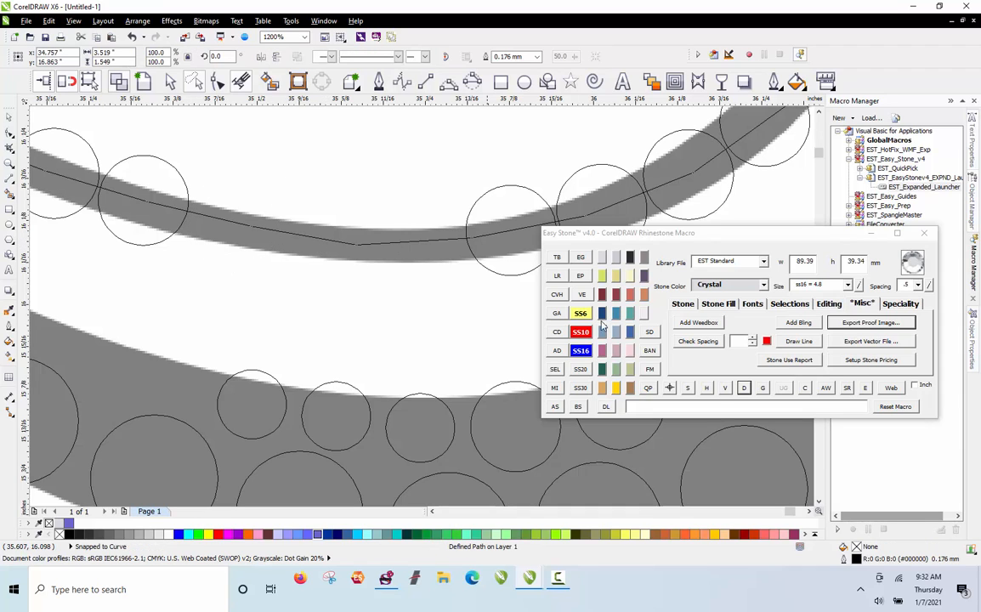
right_click(747, 392)
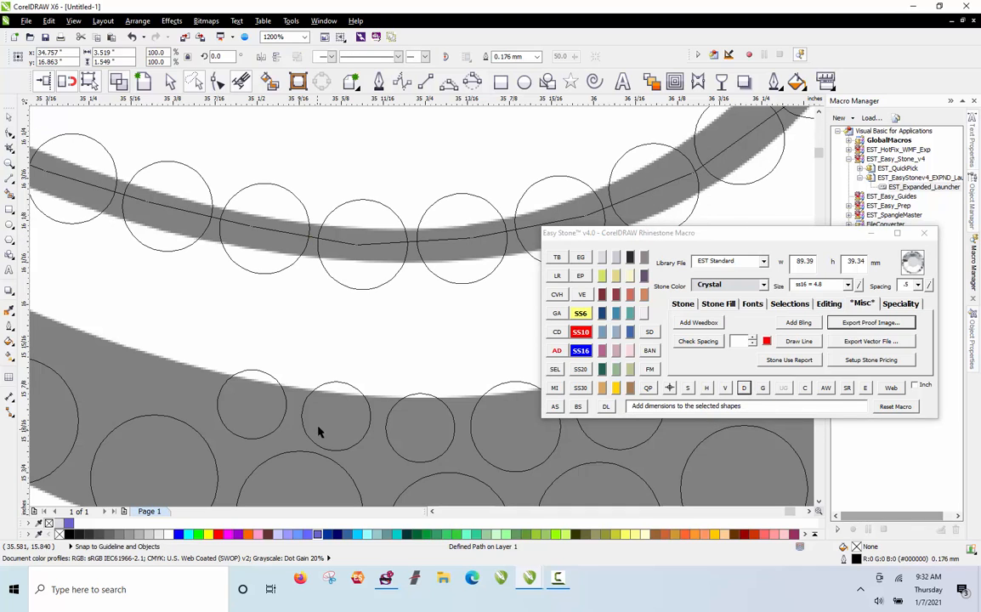
Step: Delete two more neighbouring stones at the bottom of the thin line and respace the row along its path again
click(287, 291)
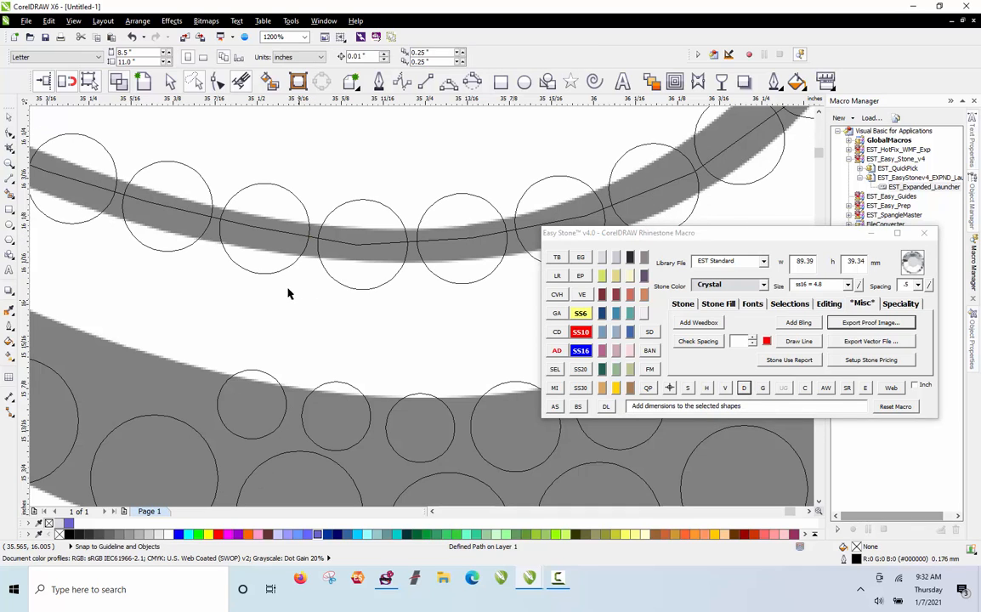
click(267, 274)
key(Delete)
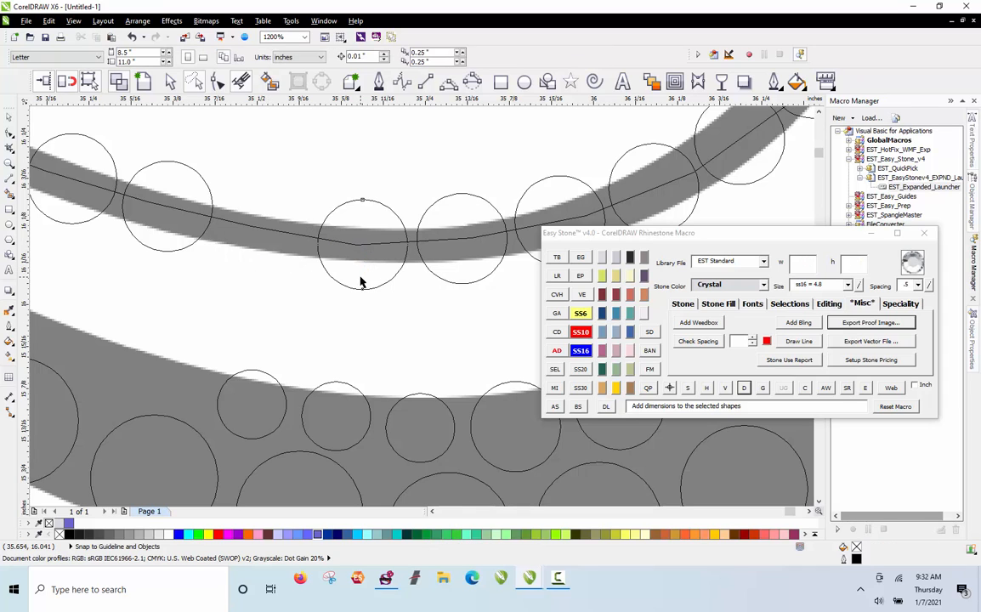
key(Delete)
click(286, 238)
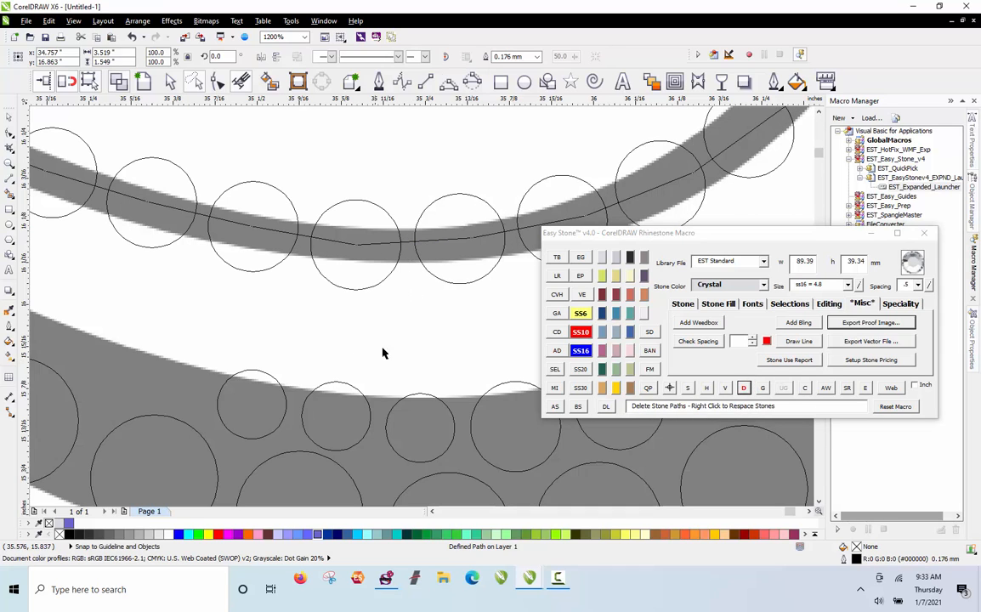
Step: Delete the stone path under the thin-line stones and return to the full-colour view
click(373, 244)
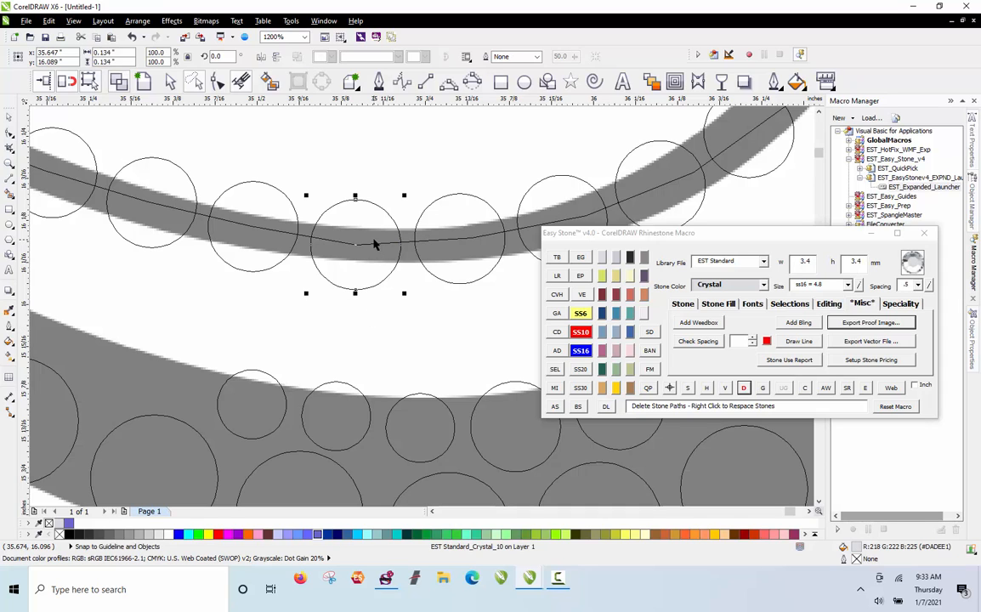
click(426, 340)
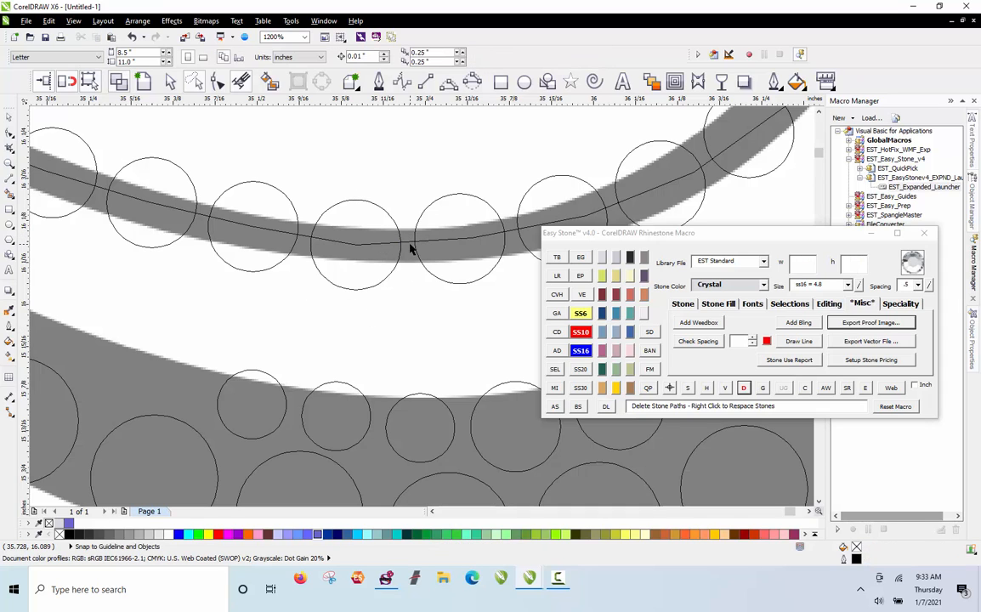
click(412, 245)
key(Delete)
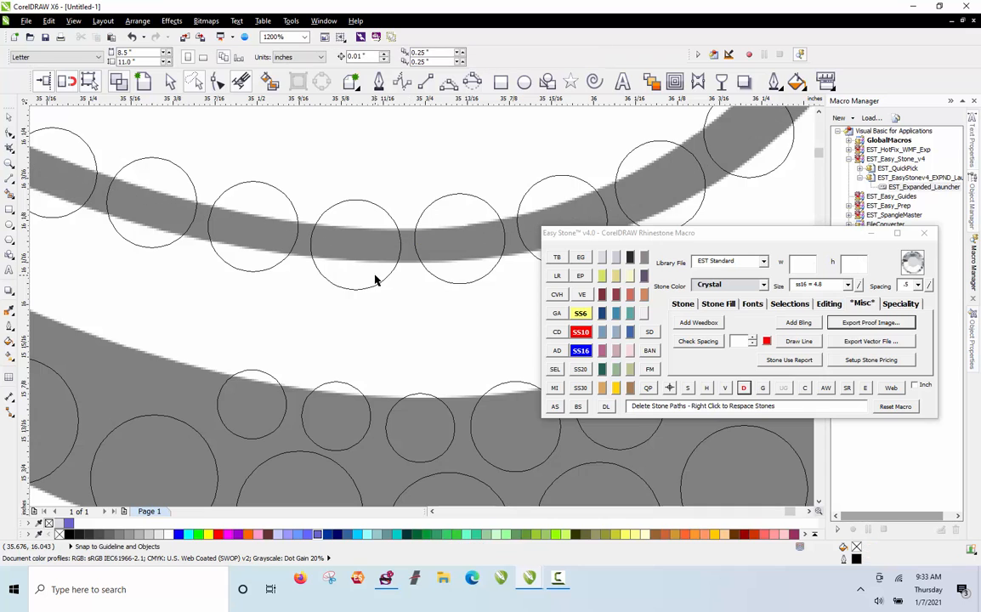
scroll(388, 323, down, 4)
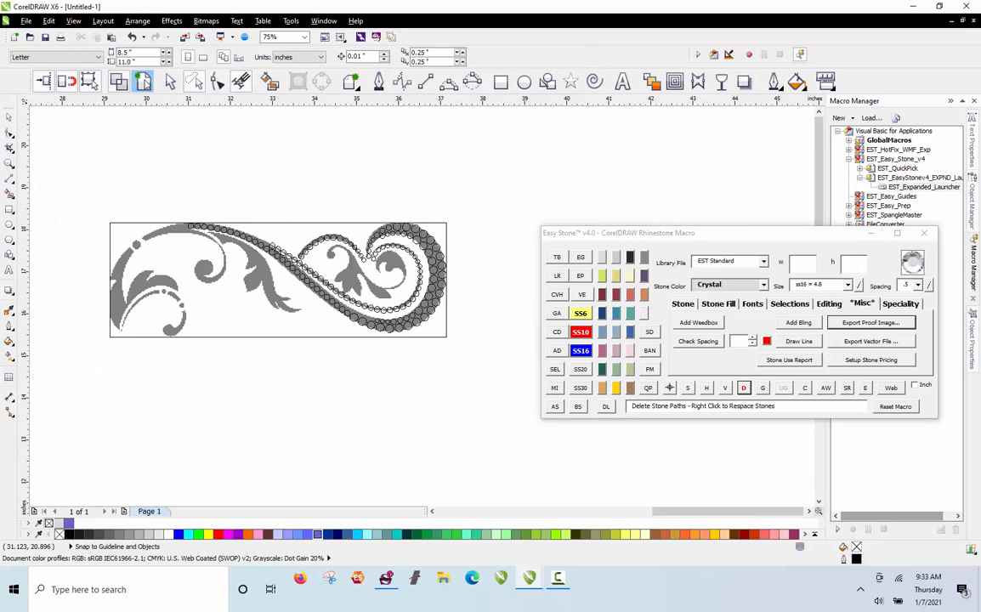
click(143, 81)
Step: Place a copy of an ss16 Crystal stone on the curled tip of the small leaf flourish inside the scroll
scroll(315, 201, up, 4)
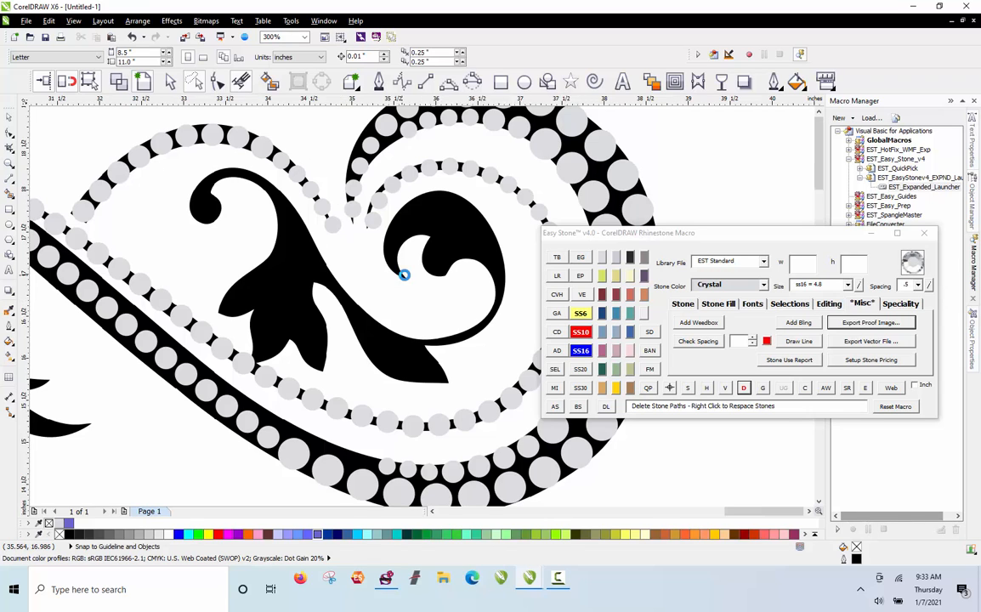
scroll(405, 264, down, 3)
scroll(295, 289, up, 2)
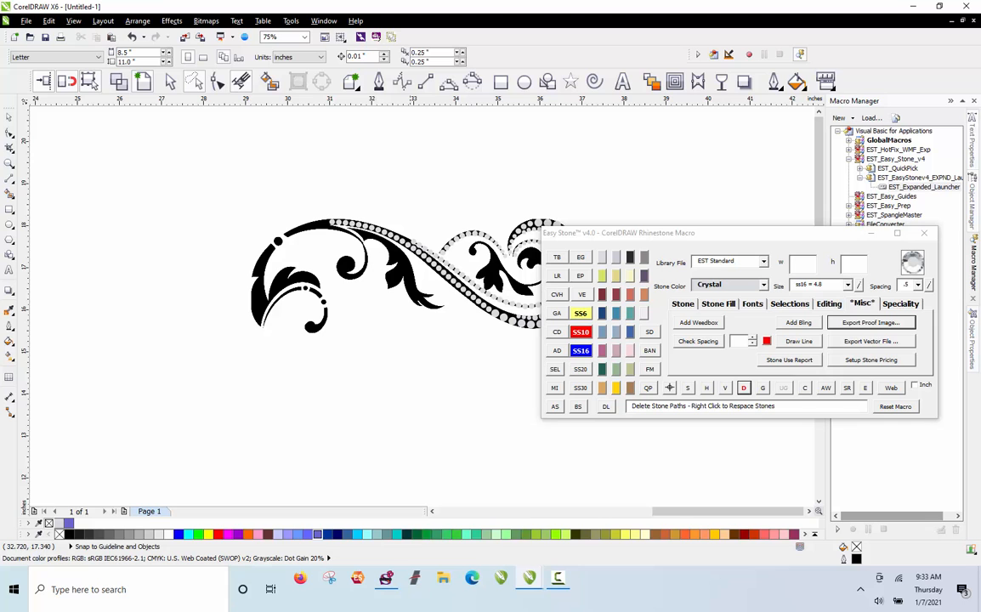
scroll(255, 255, up, 4)
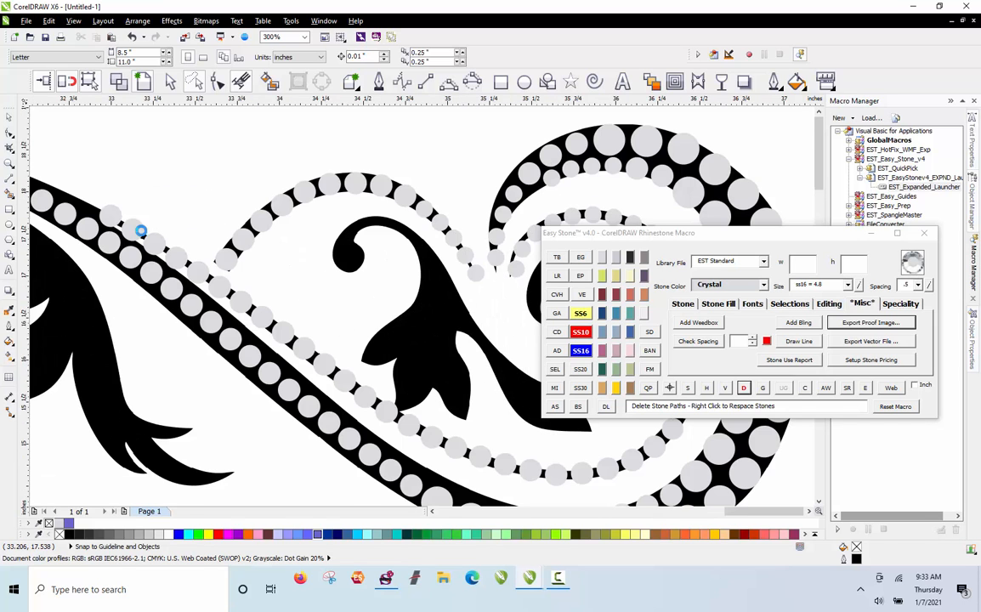
scroll(137, 225, down, 1)
scroll(256, 234, up, 3)
scroll(242, 287, down, 1)
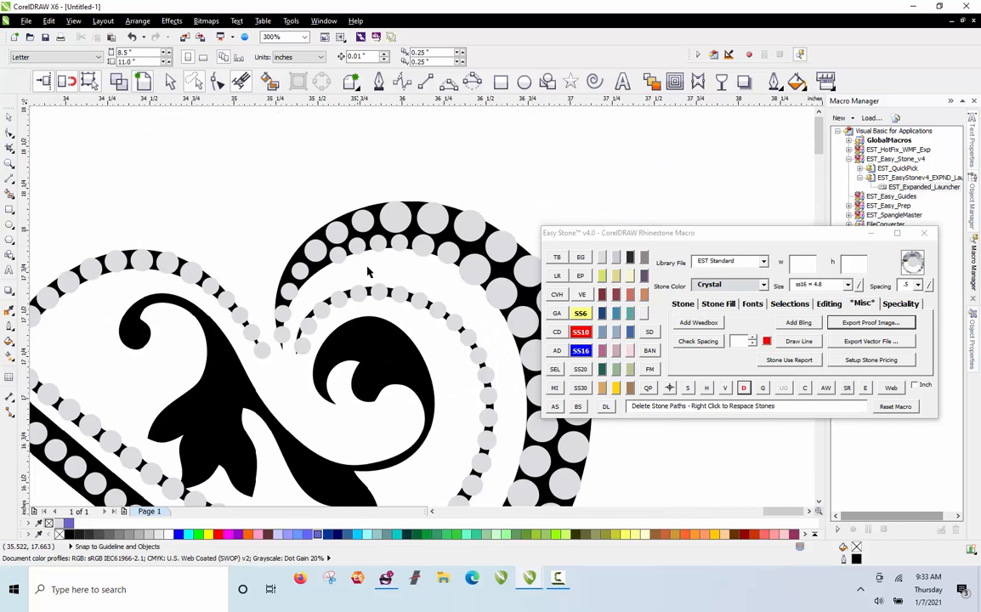
click(140, 335)
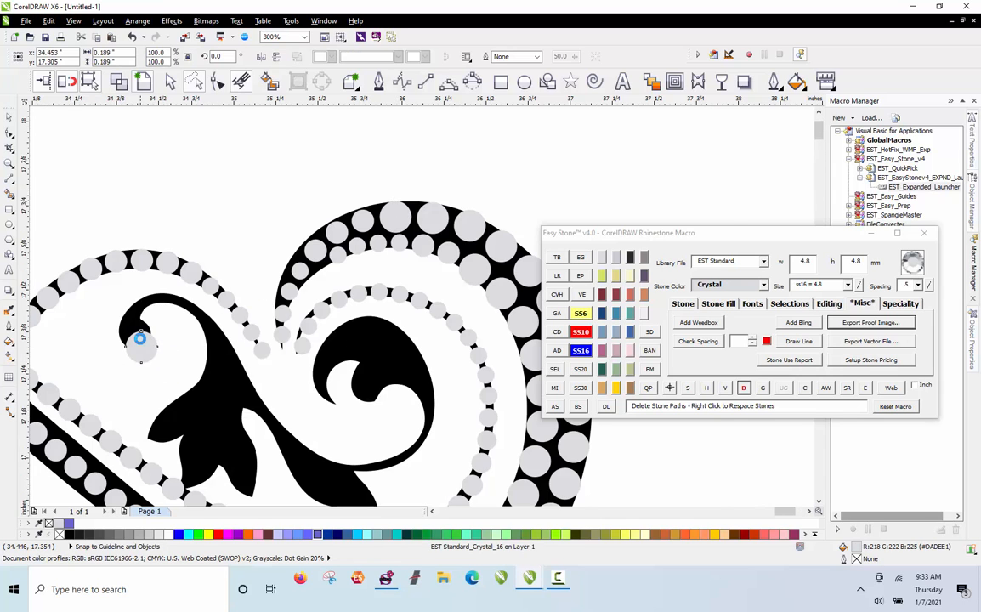
scroll(141, 337, up, 2)
drag(160, 366, 142, 321)
scroll(144, 255, down, 3)
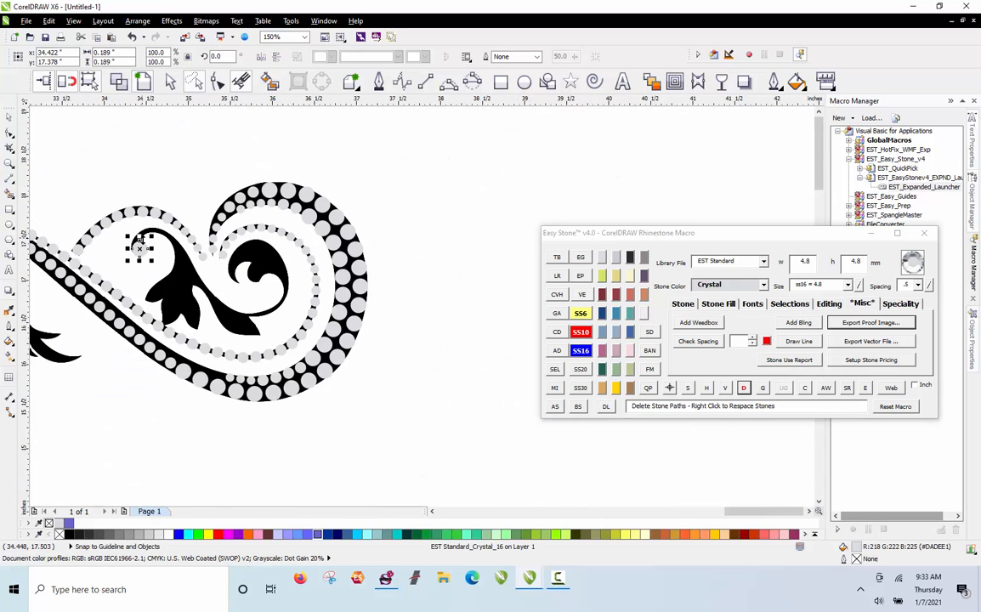
Step: Place copies of the ss16 stone on the flourish's leaves, one in each of the three small lobes and two in the larger leaf
scroll(146, 251, up, 1)
drag(122, 228, 162, 304)
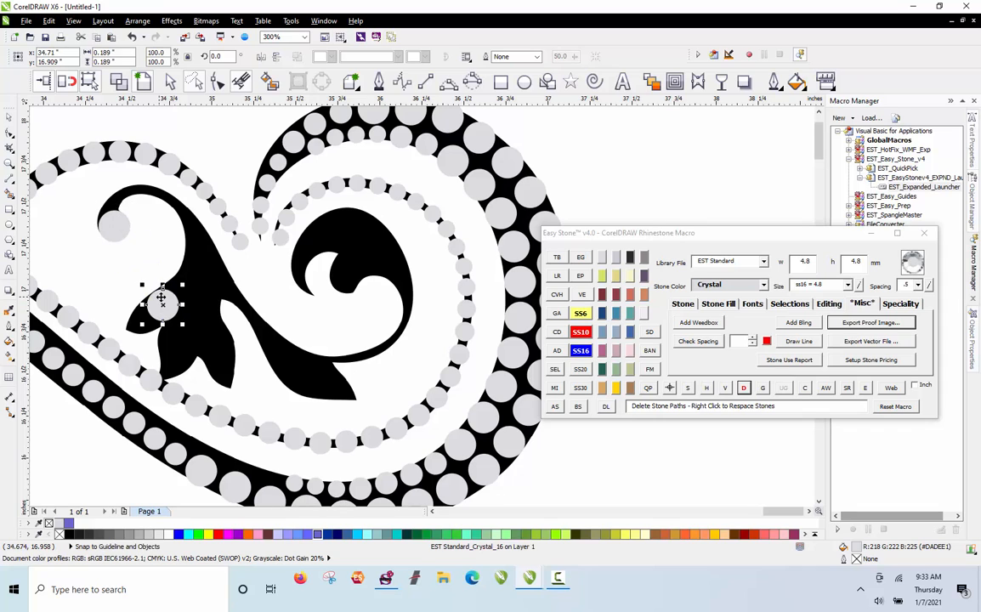
drag(191, 349, 177, 340)
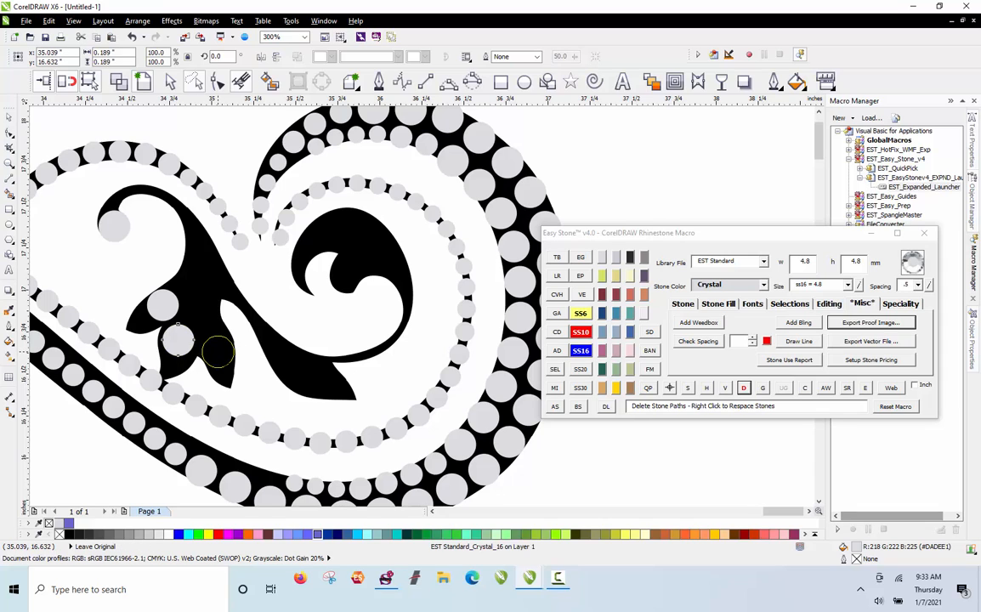
drag(212, 350, 214, 350)
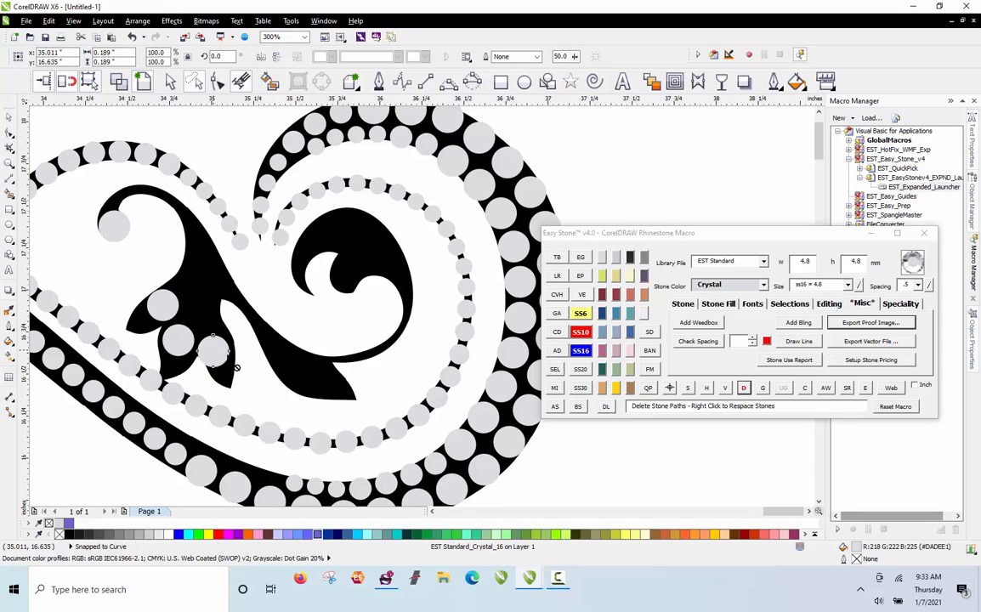
drag(317, 381, 317, 381)
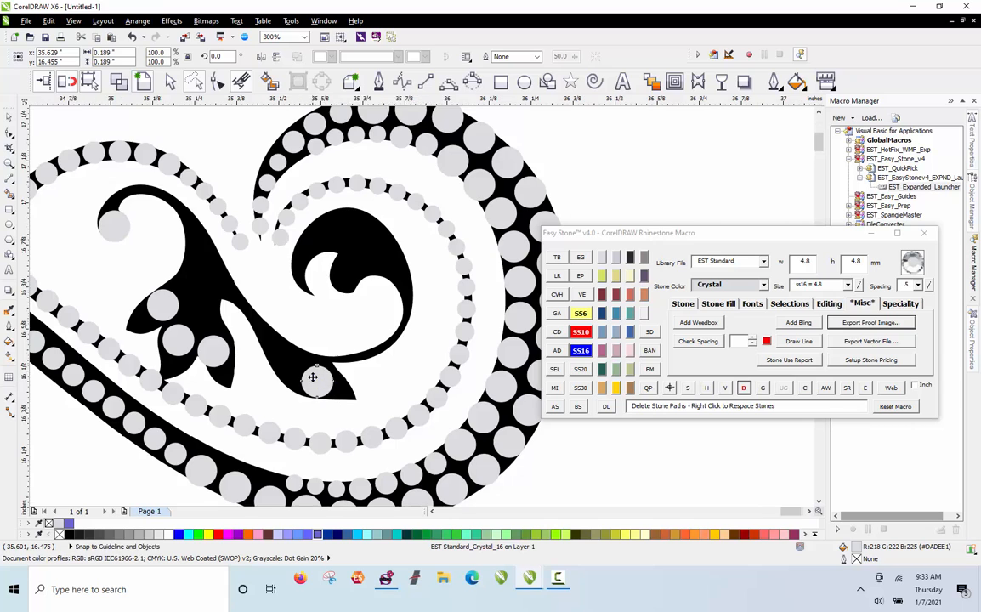
scroll(312, 378, up, 1)
click(255, 350)
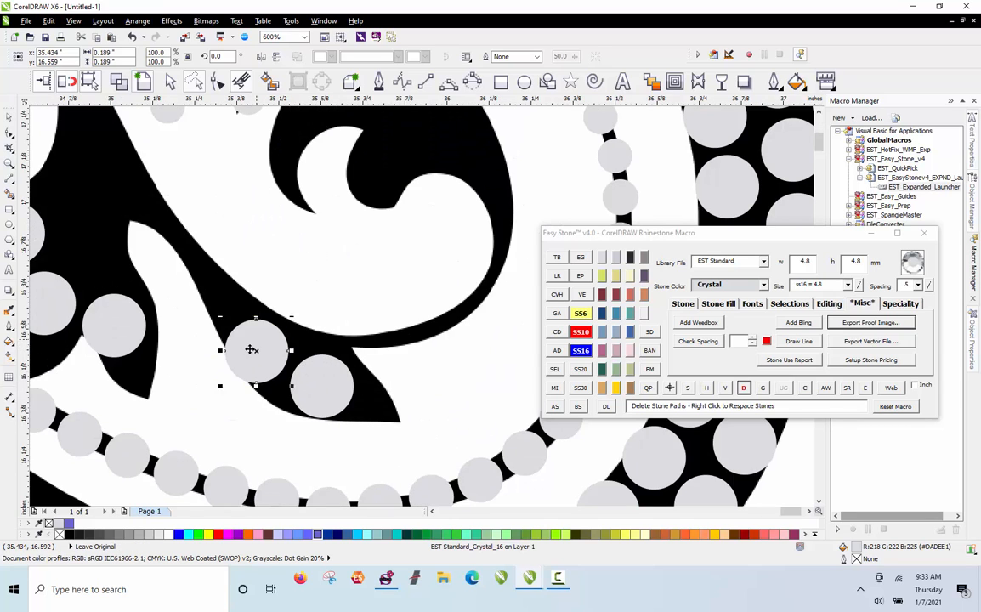
Step: Place five ss16 stone copies in the flourish's large curl, one in its inner end and four around its thick arc
click(342, 150)
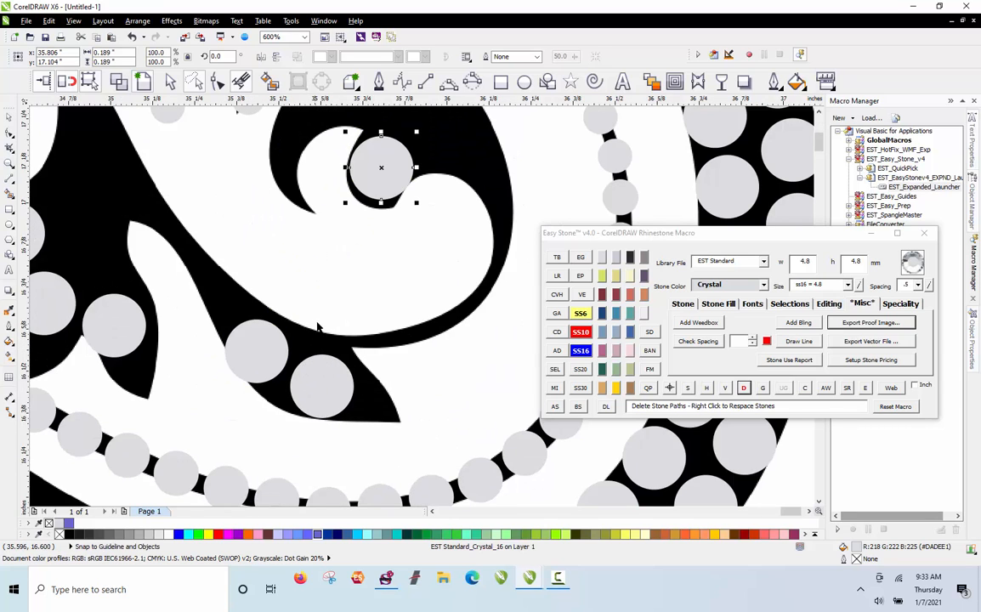
scroll(343, 255, down, 2)
scroll(340, 225, up, 2)
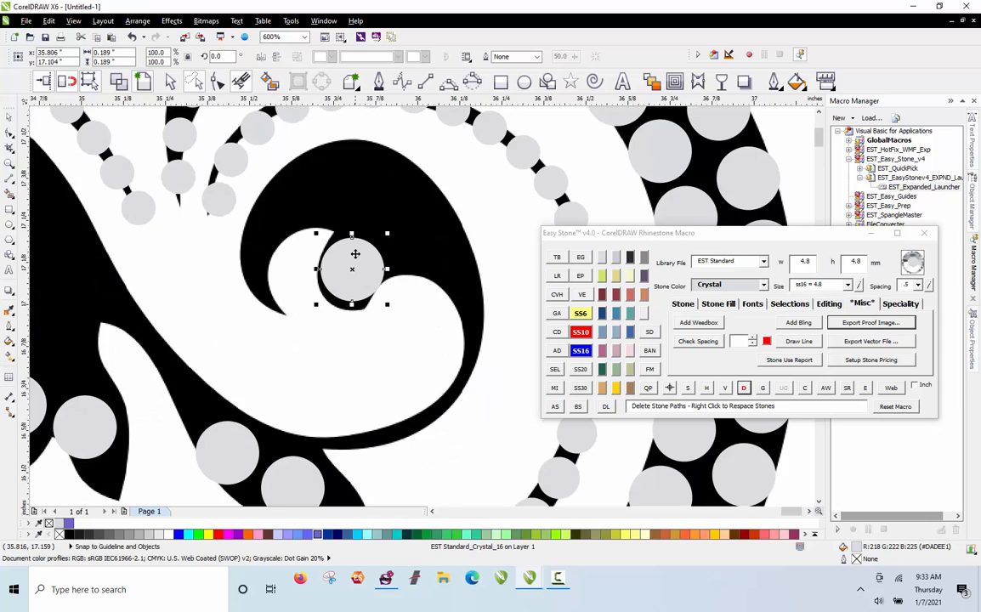
click(444, 253)
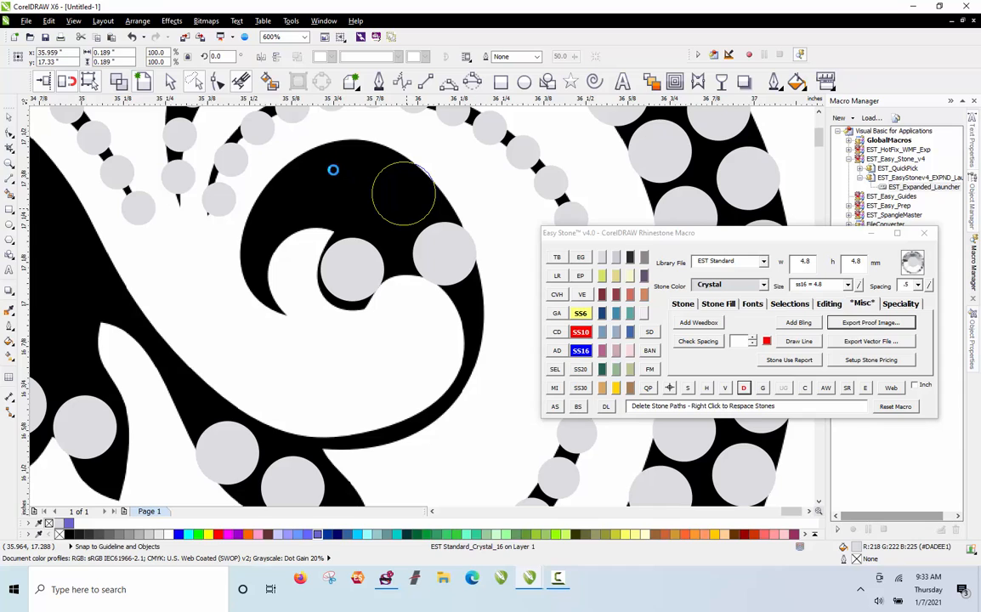
click(404, 194)
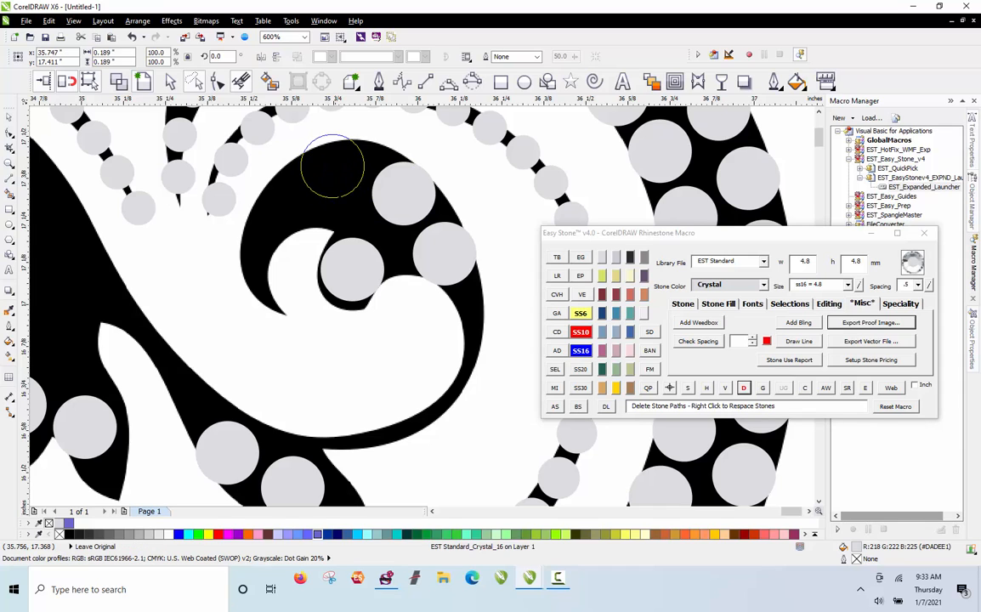
click(332, 174)
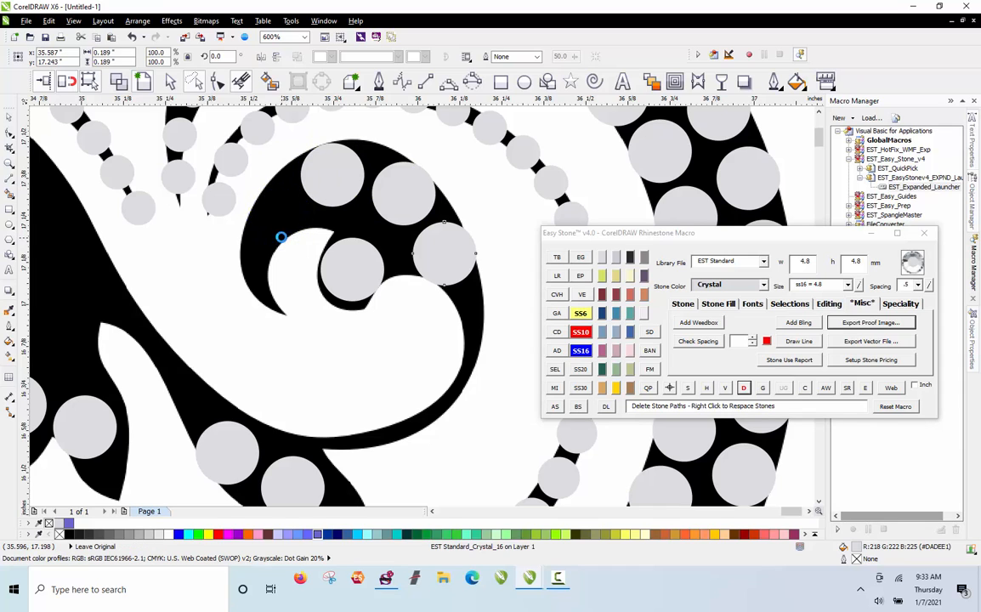
click(281, 237)
Step: Place two copies of an ss10 Crystal stone along the tapered outer tail of the flourish's large curl
scroll(403, 286, down, 2)
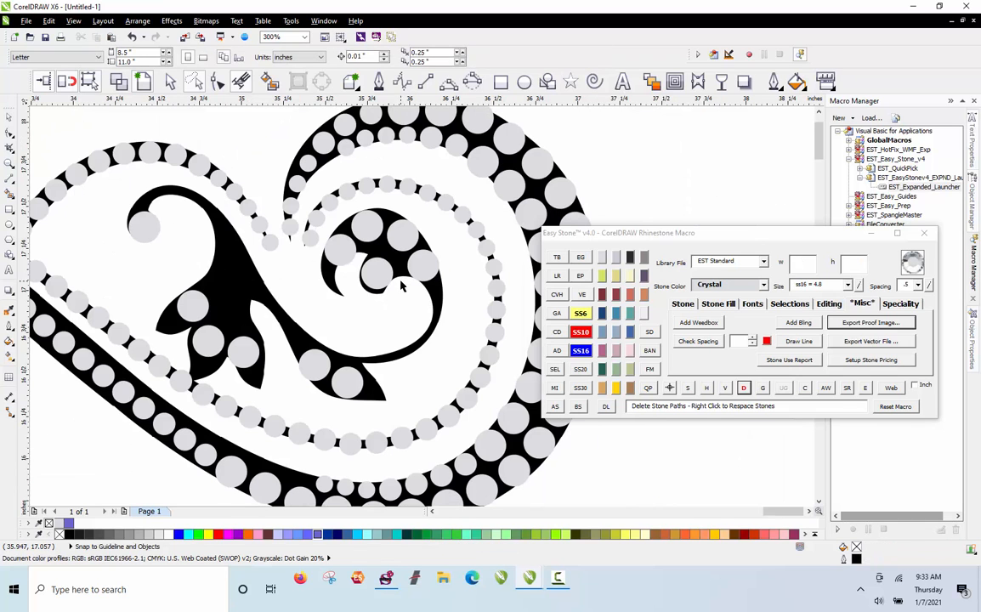
click(439, 146)
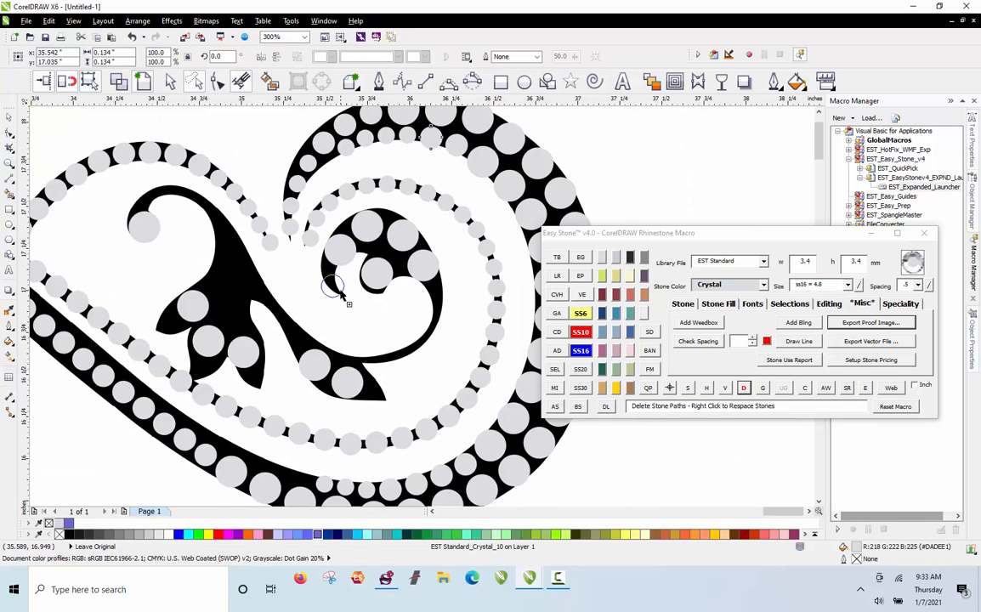
click(326, 271)
scroll(328, 272, up, 4)
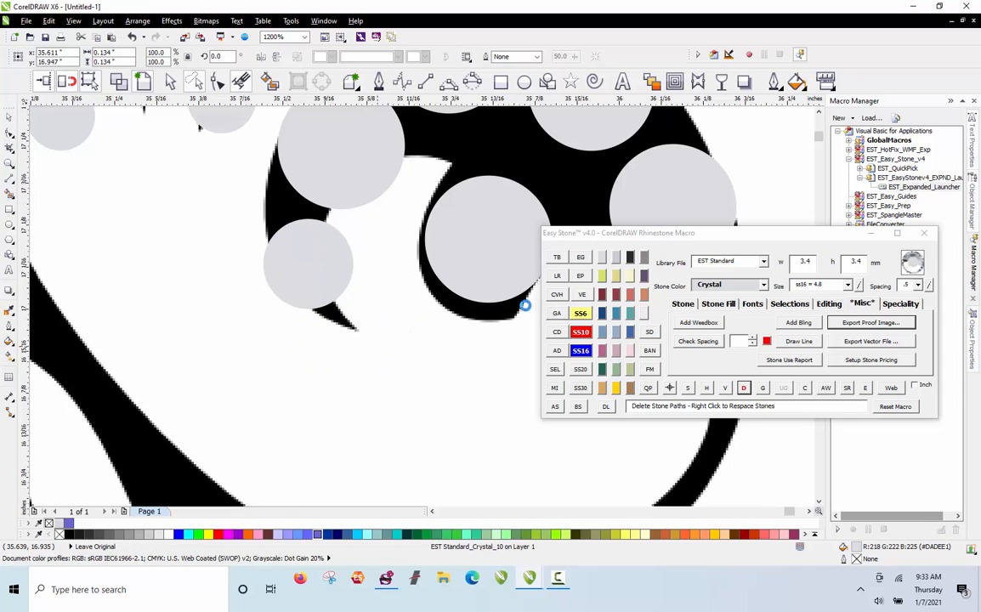
click(356, 323)
Step: Resize the ss16 stone above the curl's tapered tail to ss10 and shift it and its ss10 neighbour to fit the shape
click(351, 178)
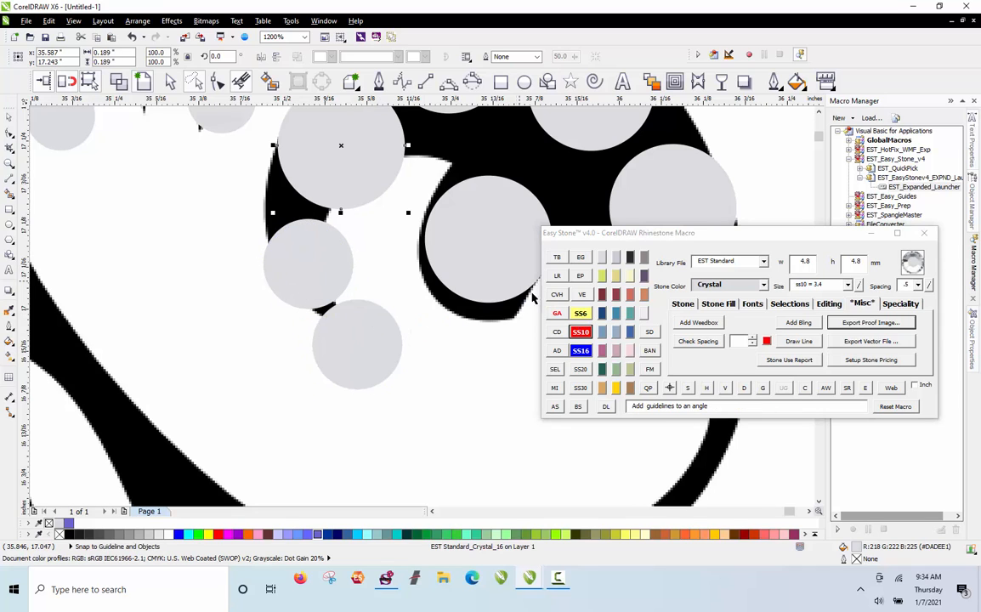
click(580, 332)
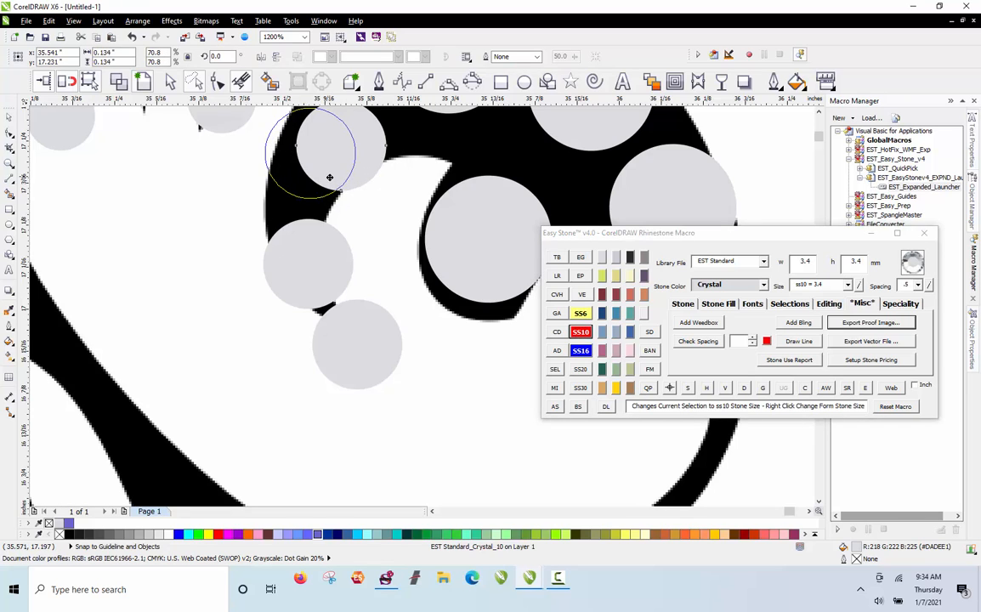
drag(329, 195, 330, 197)
click(313, 255)
drag(312, 248, 309, 244)
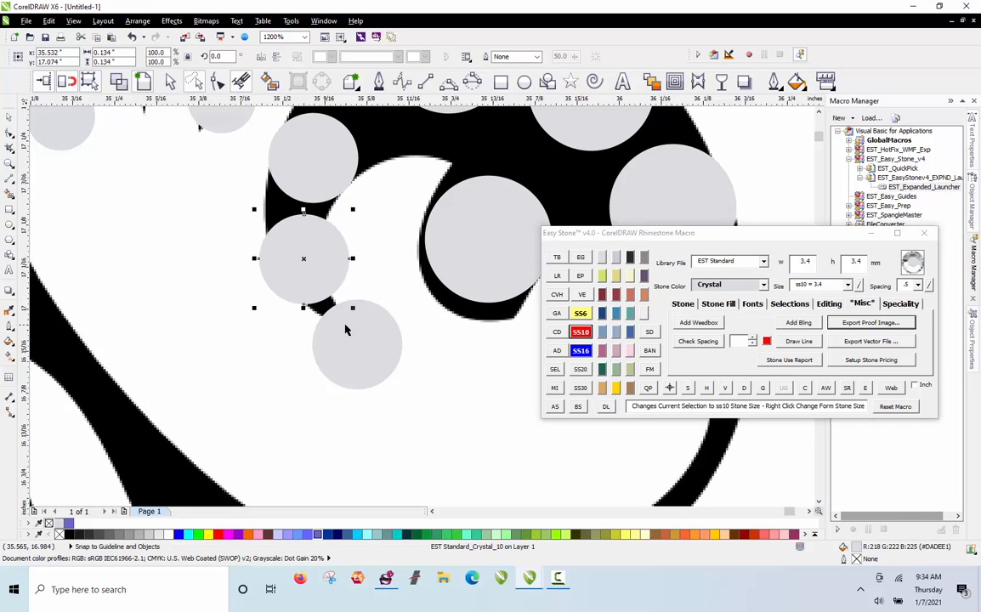
Step: Change the stone at the very tip of the curl's tail to ss6 and move it closer to its neighbour
click(331, 355)
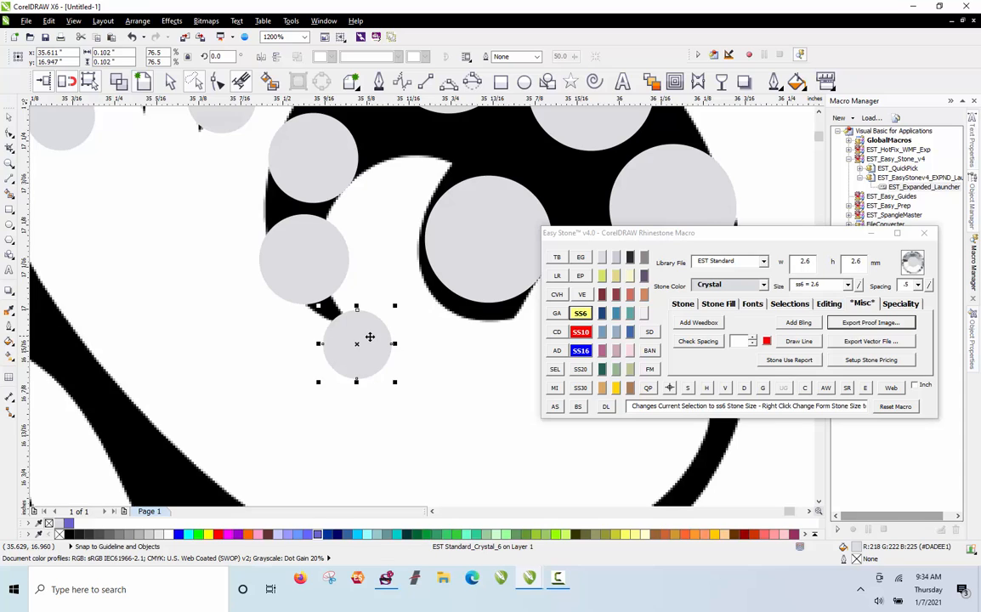
scroll(369, 336, up, 1)
drag(368, 338, 328, 337)
scroll(225, 341, down, 2)
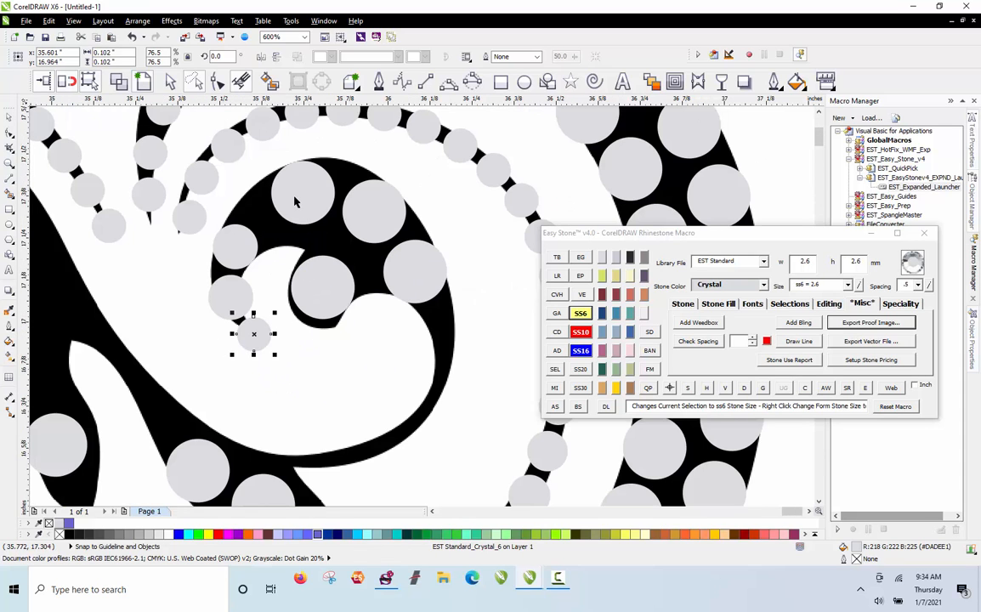
Step: Reposition the three ss16 stones around the curl's thick arc so they are evenly spaced from the ss10 stones
scroll(313, 198, up, 1)
drag(328, 200, 291, 220)
drag(446, 231, 396, 206)
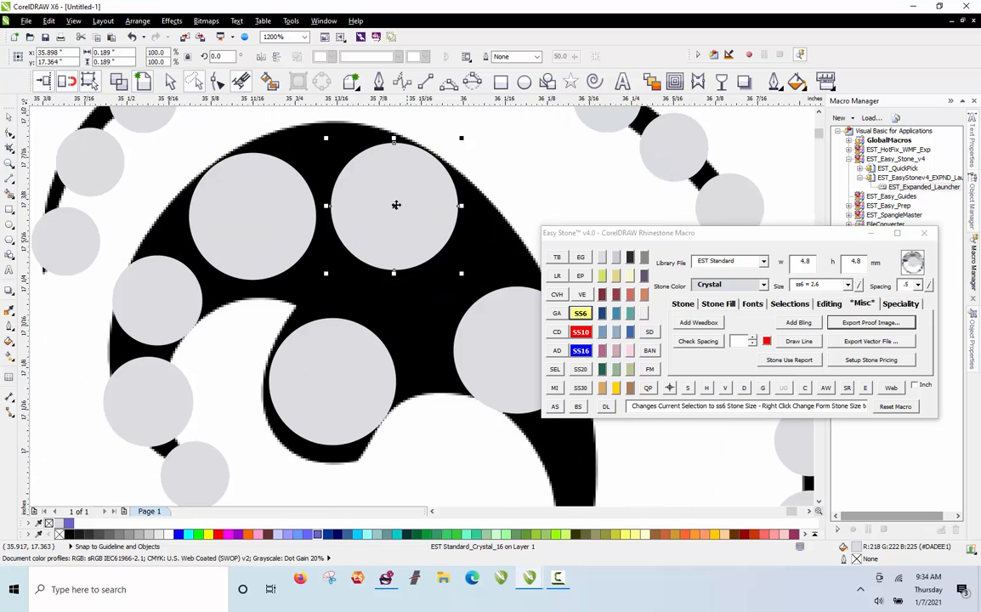
scroll(391, 209, down, 1)
scroll(383, 214, up, 1)
drag(453, 291, 465, 255)
Step: Resize the ss16 stone in the curl's inner end to ss10, reposition it, and place two ss6 stones beside it
click(580, 331)
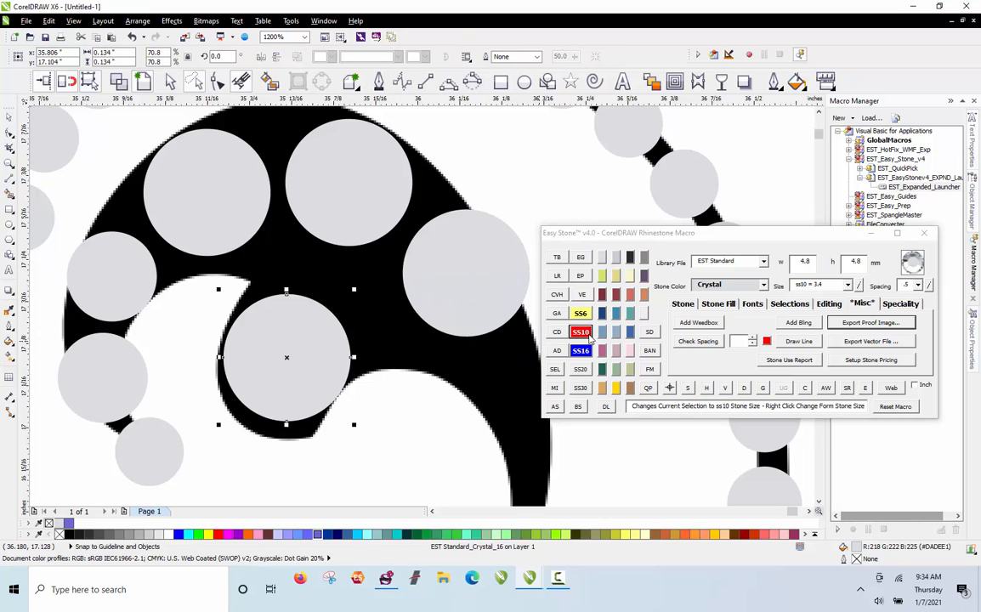
drag(313, 335, 225, 395)
right_click(292, 287)
click(580, 313)
scroll(317, 276, up, 1)
right_click(225, 394)
drag(296, 234, 298, 227)
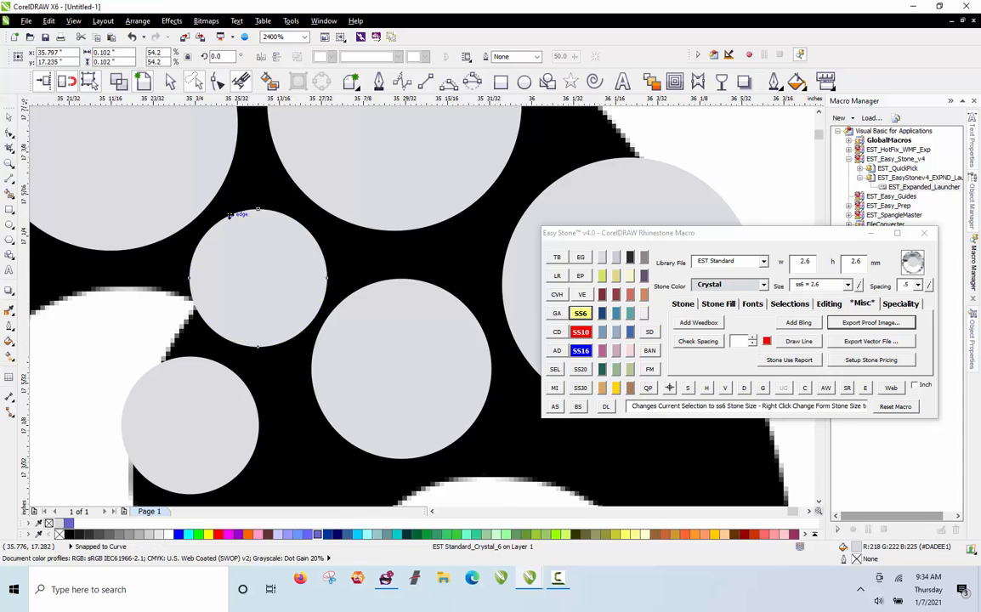
Step: Place another ss6 stone copy at the tip of the curl's inner end, below the ss10 stone
scroll(232, 216, down, 1)
drag(258, 256, 262, 323)
scroll(262, 323, up, 1)
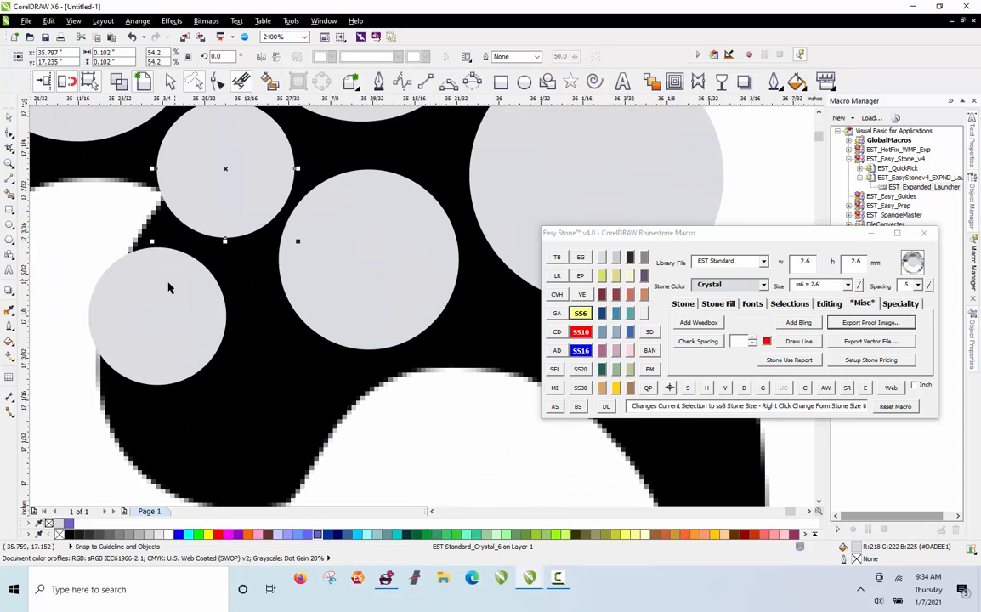
drag(168, 285, 294, 383)
right_click(292, 384)
scroll(157, 308, down, 1)
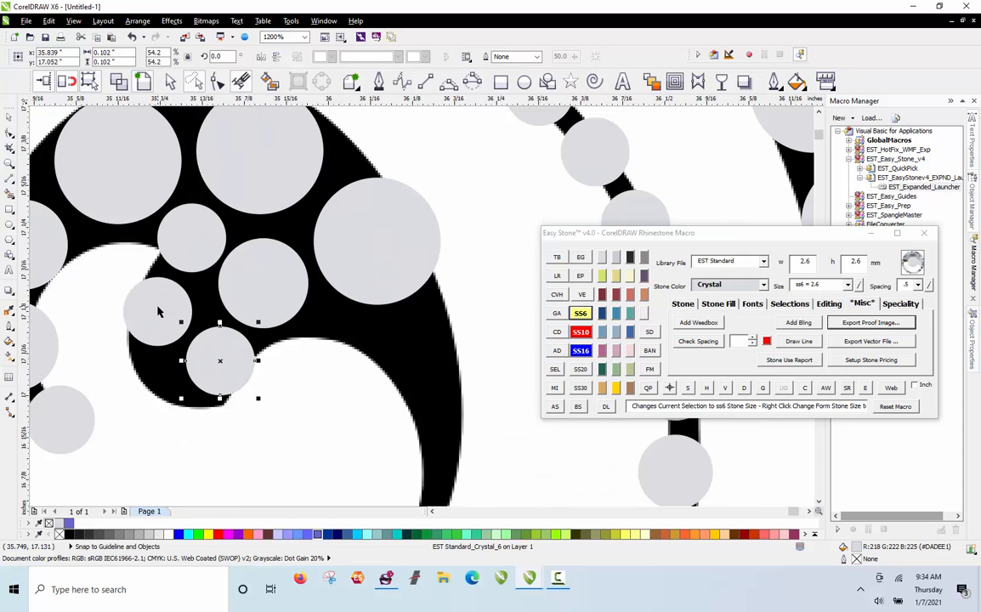
click(136, 393)
Step: Place a copy of the ss10 stone below the last ss16 stone, where the curl's arc narrows
scroll(230, 248, down, 1)
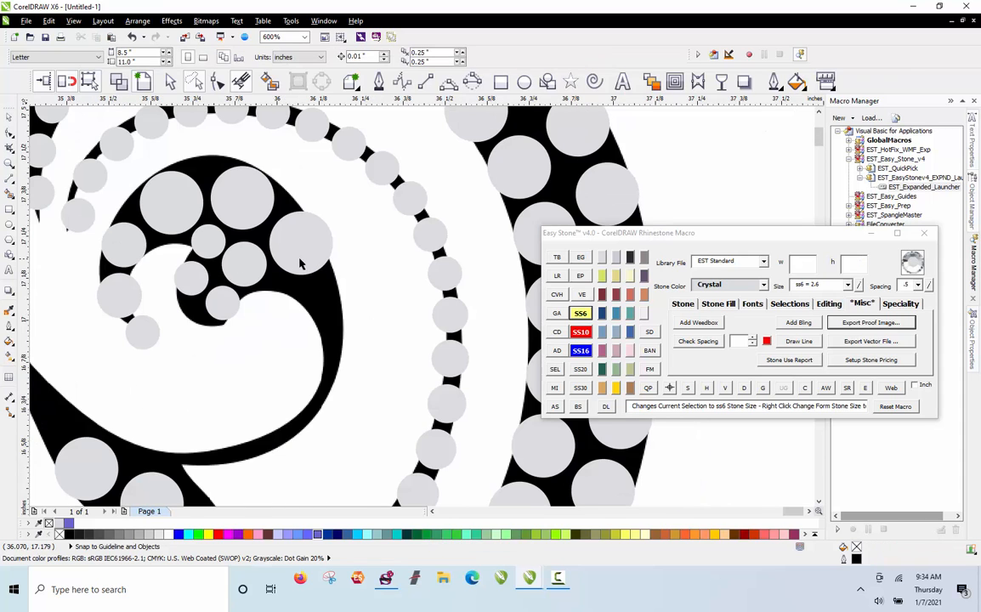
scroll(299, 265, up, 1)
click(198, 242)
drag(170, 254, 336, 315)
scroll(294, 201, down, 1)
scroll(294, 201, down, 1)
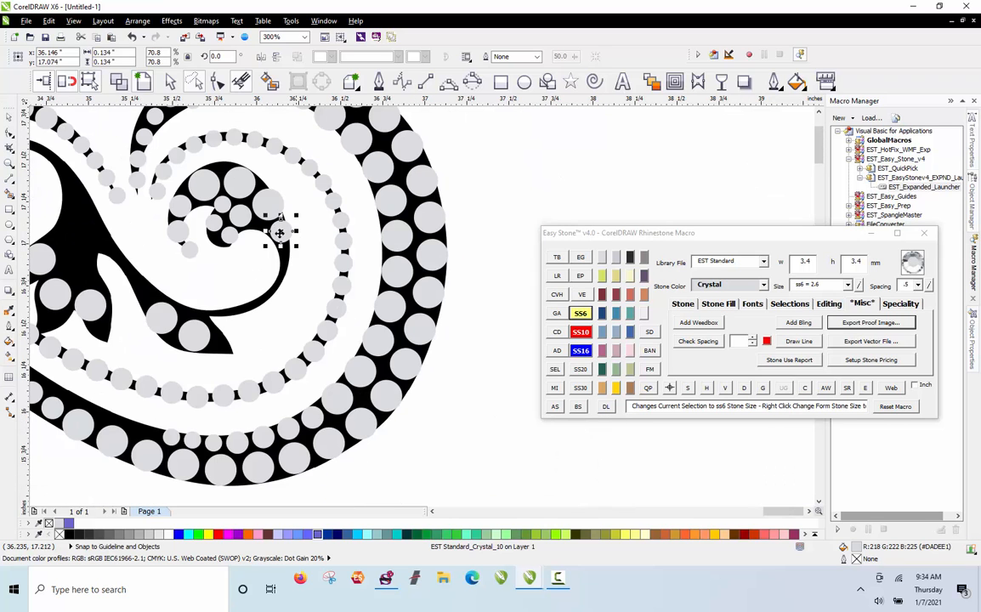
Step: Place an ss10 copy on the lower leaf's tip and six ss6 copies along the thin curved stem
scroll(139, 349, up, 1)
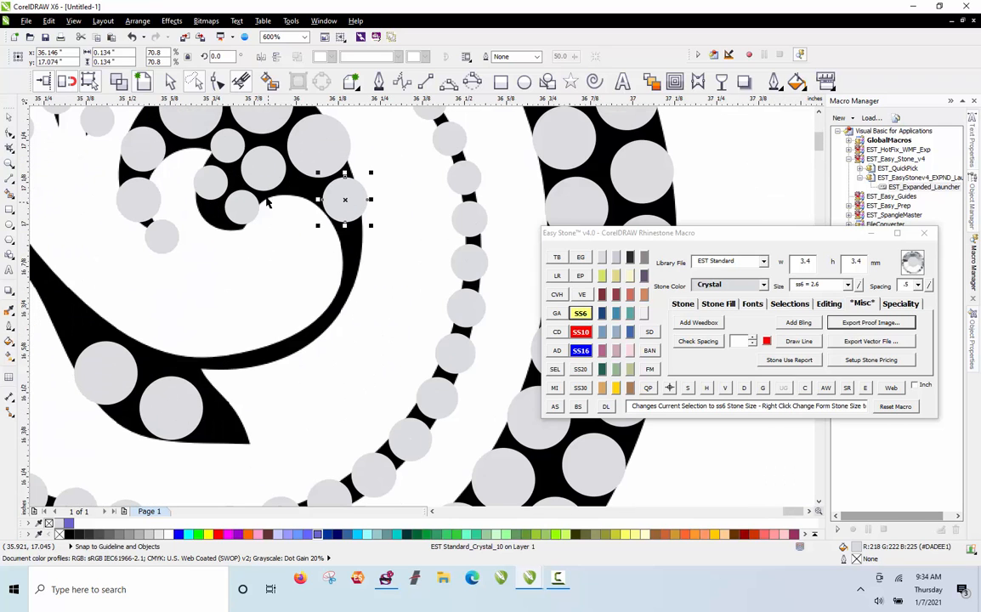
drag(251, 391, 222, 453)
drag(242, 208, 215, 372)
scroll(172, 357, up, 1)
drag(214, 373, 516, 203)
key(space)
key(space)
key(space)
scroll(289, 288, down, 1)
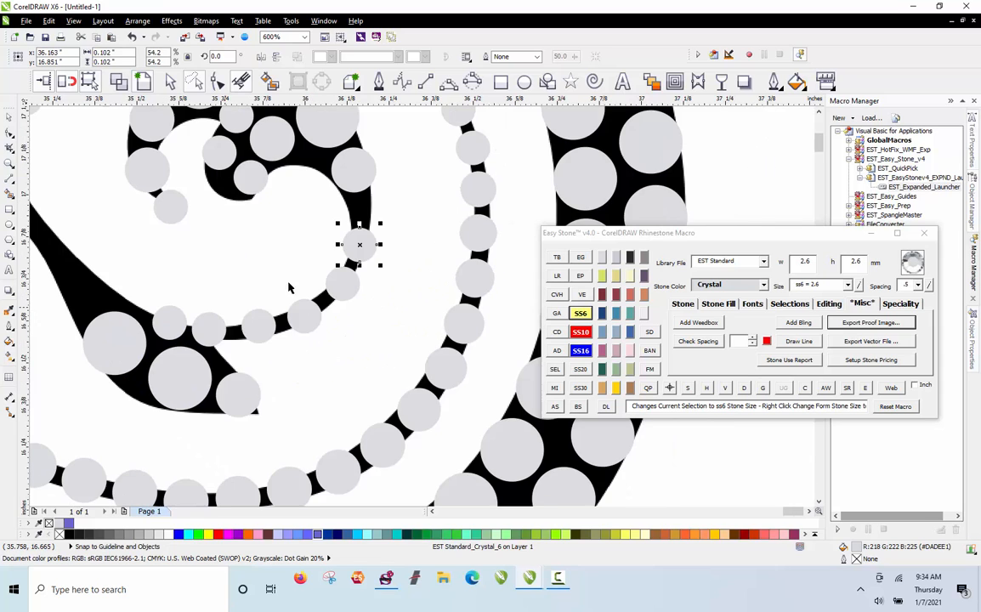
Step: Add one more ss6 copy on the thin stem, directly below the curl's last ss10 stone
scroll(384, 199, up, 1)
drag(323, 307, 328, 229)
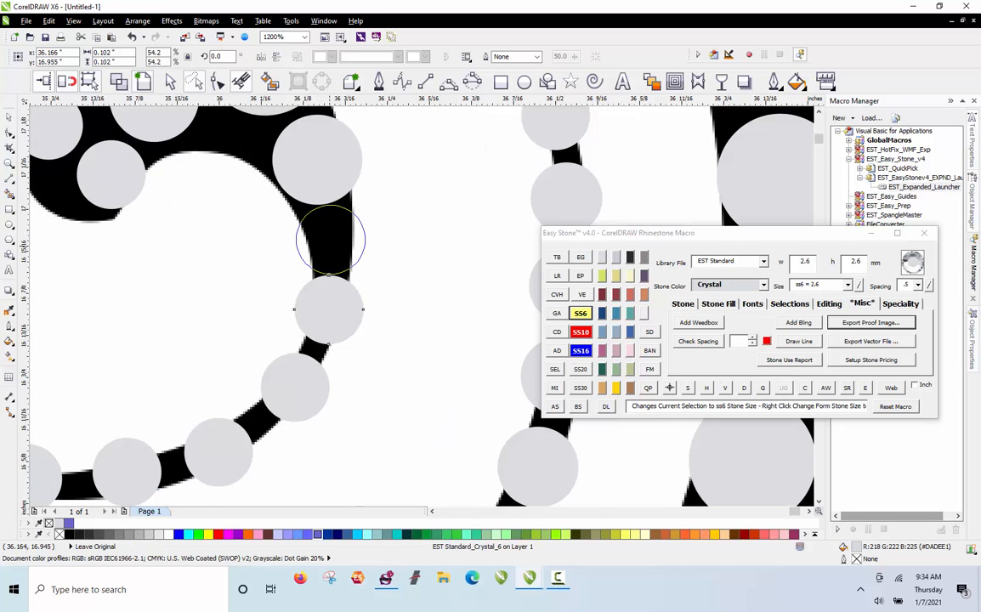
scroll(325, 232, down, 1)
click(390, 238)
Step: Respace the run of stones from the curl's last ss16 stone along the thin stem, and delete the stone path
scroll(255, 289, left, 2)
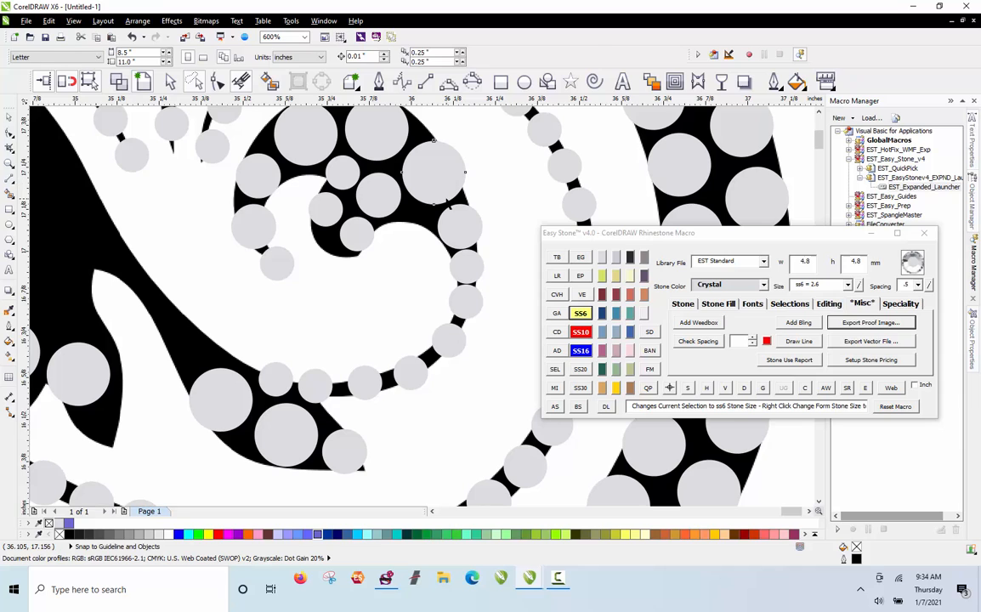
click(447, 200)
shift+click(466, 235)
shift+click(472, 280)
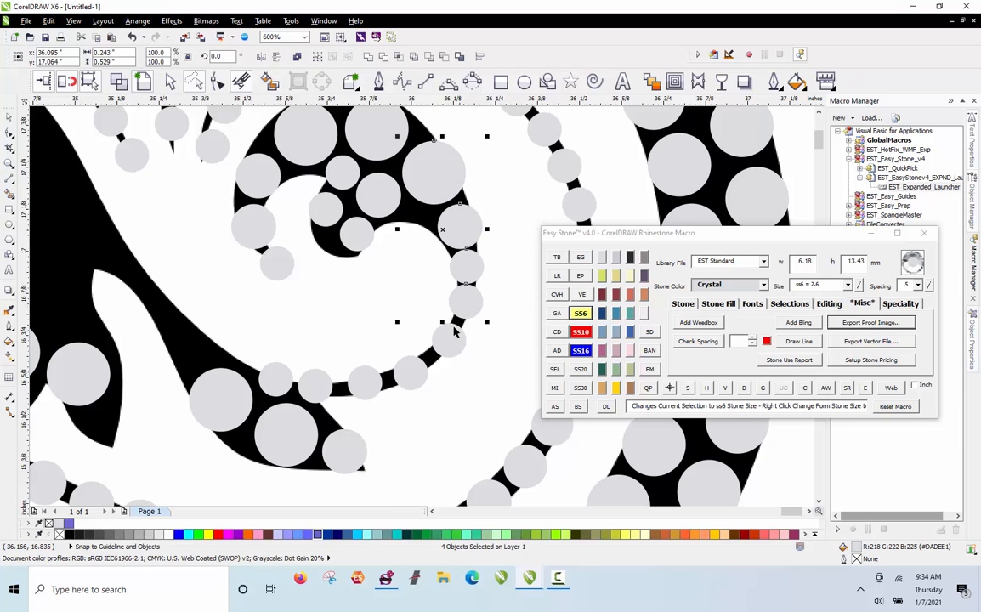
shift+click(407, 383)
shift+click(372, 387)
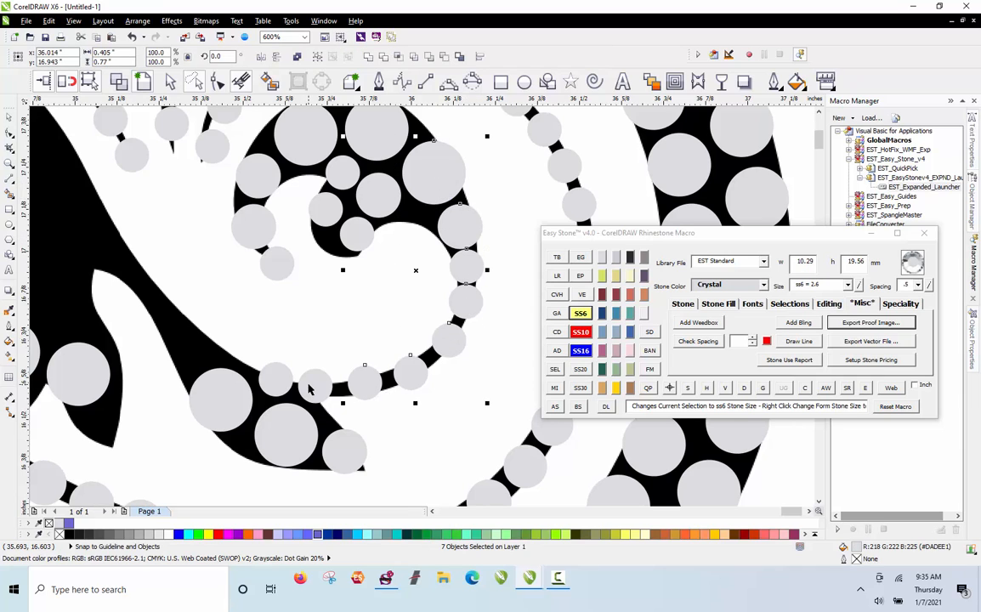
click(743, 388)
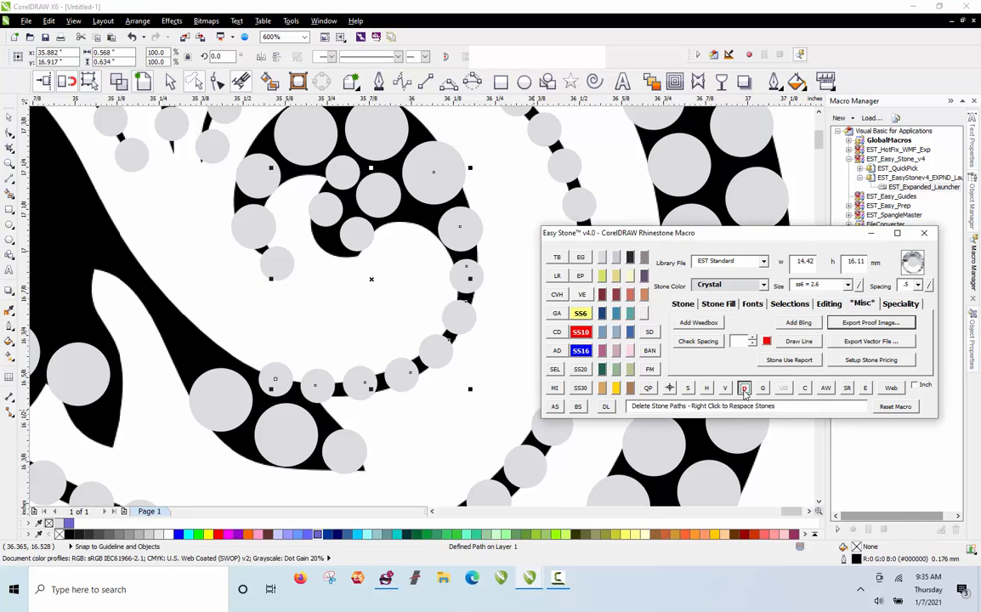
Step: Place an ss10 stone copy on the stem above the lower leaf's first ss16 stone and nudge it into the shape
scroll(477, 401, down, 2)
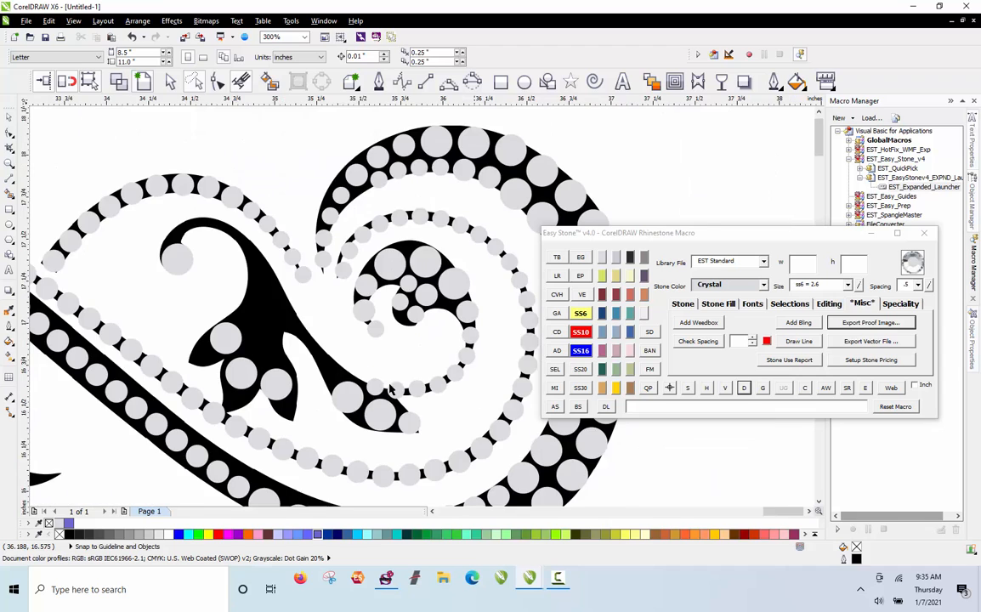
scroll(393, 336, up, 1)
click(310, 377)
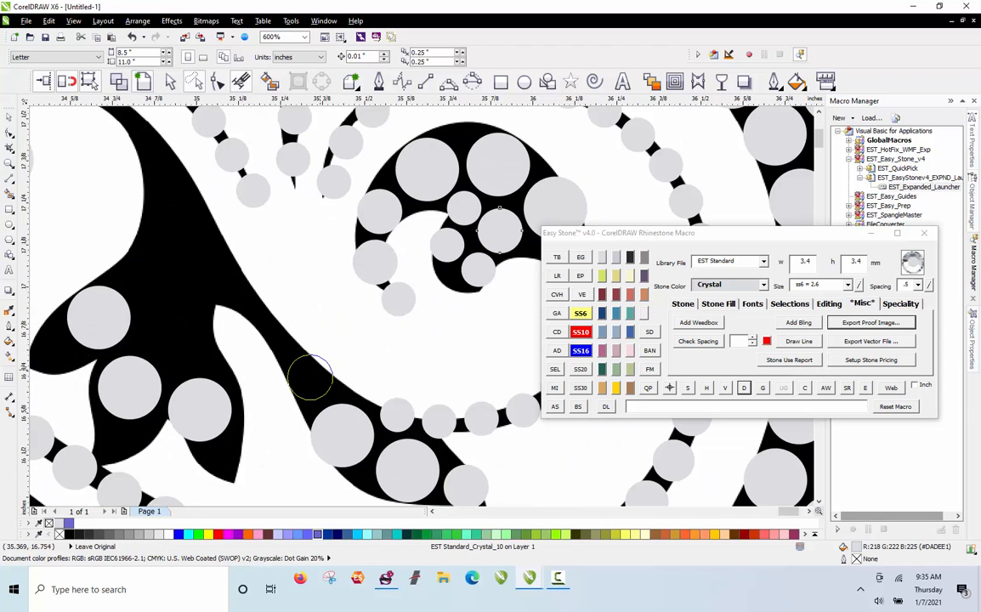
click(308, 385)
scroll(328, 381, up, 1)
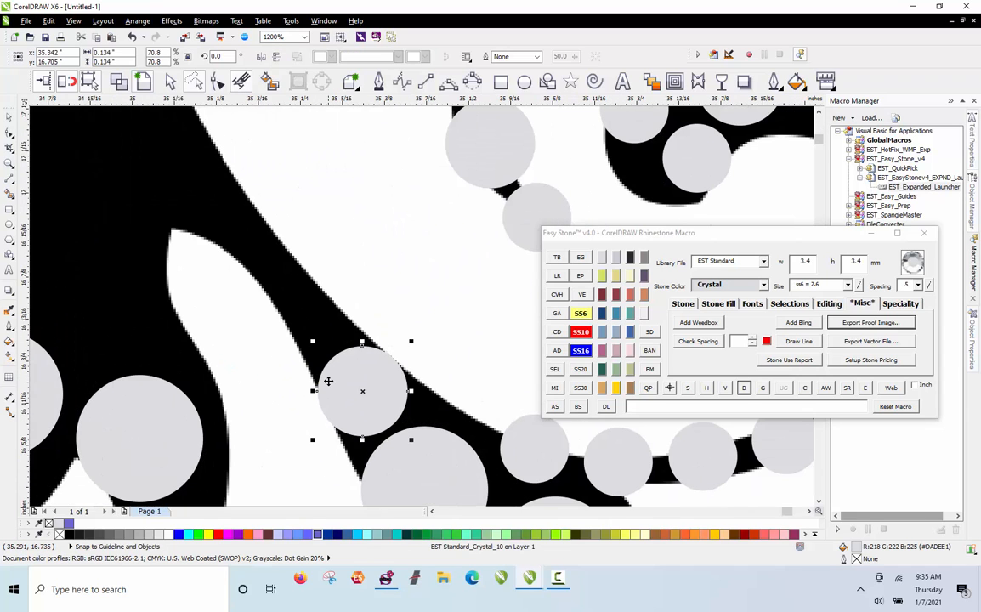
drag(320, 407, 313, 403)
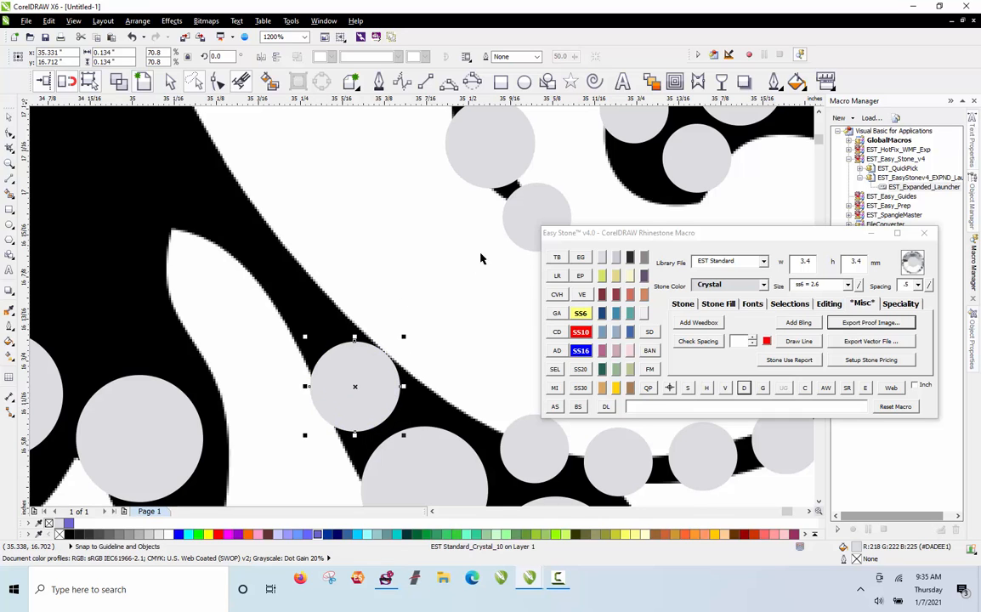
Step: Place two ss6 stone copies up the narrow stem from the ss10 stone towards the flourish's main body
click(304, 313)
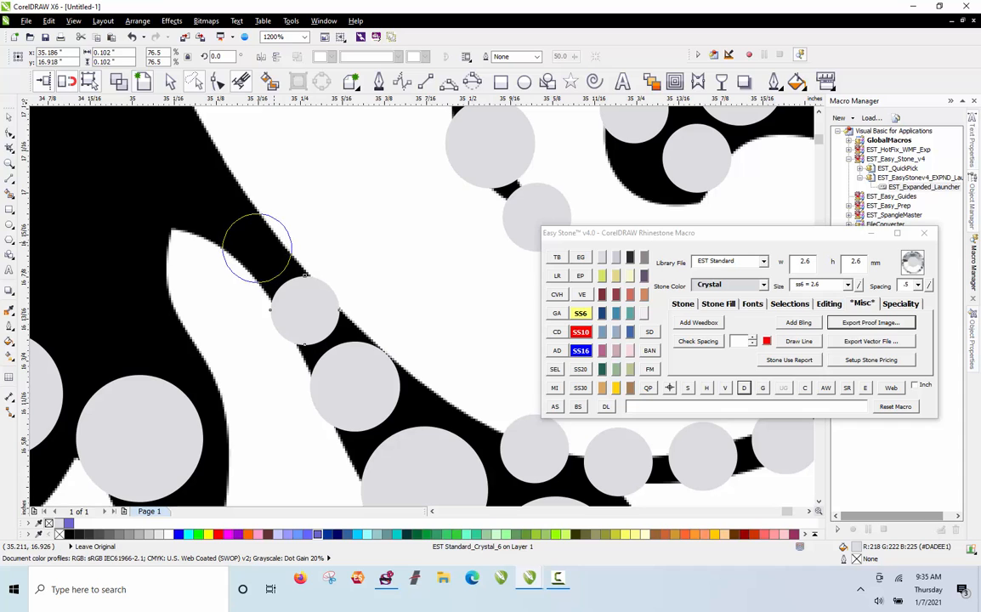
drag(273, 242, 273, 242)
scroll(496, 344, down, 2)
scroll(278, 270, up, 1)
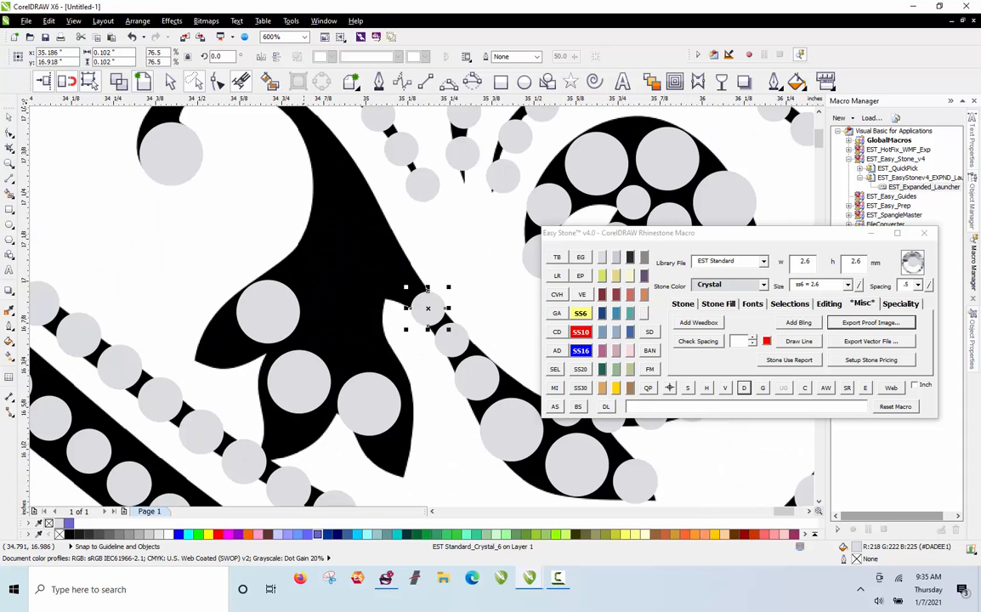
Step: Fill the tips of the flourish's three small lobes with ss10 stones in the outer two and an ss6 stone in the middle one
right_click(386, 463)
drag(392, 470, 387, 457)
scroll(313, 481, up, 1)
drag(589, 193, 129, 214)
right_click(309, 356)
click(580, 332)
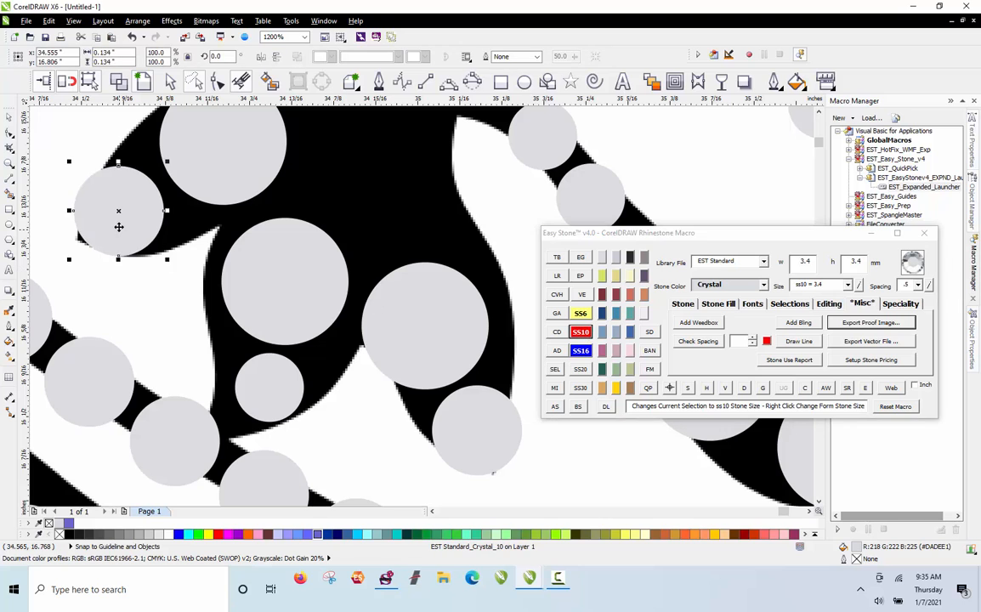
scroll(262, 328, down, 1)
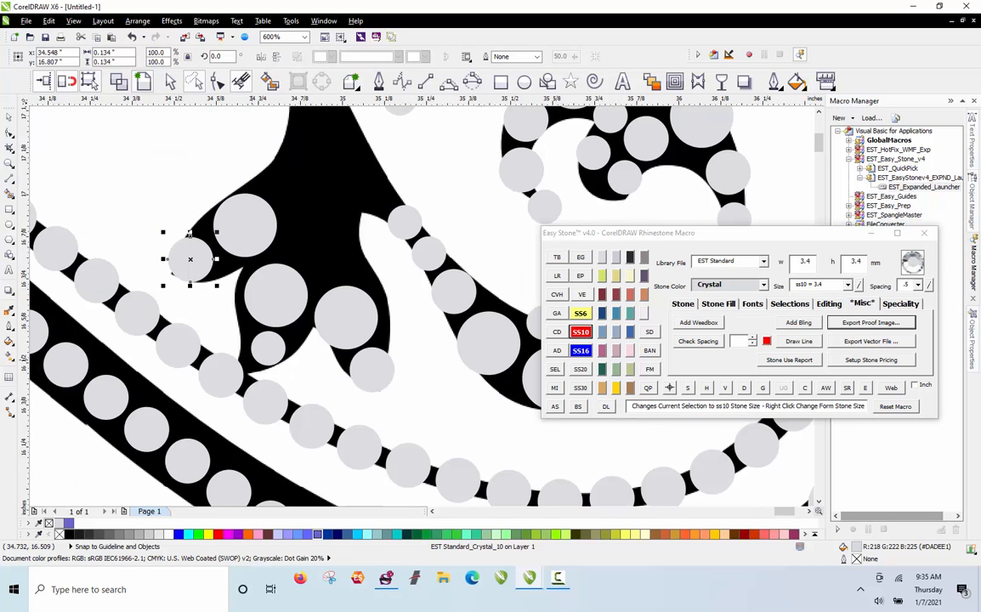
Step: Place two ss10 stones in the flourish's body, one above the outer lobe's ss16 stone and one above the inner lobe's
scroll(290, 295, down, 1)
scroll(285, 248, up, 1)
scroll(376, 303, up, 1)
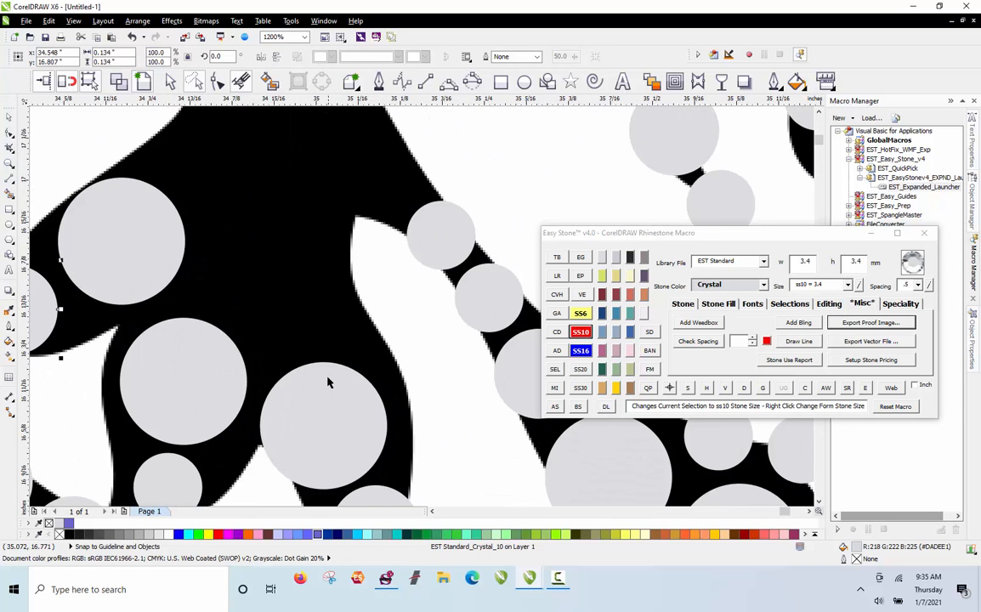
drag(324, 387, 213, 125)
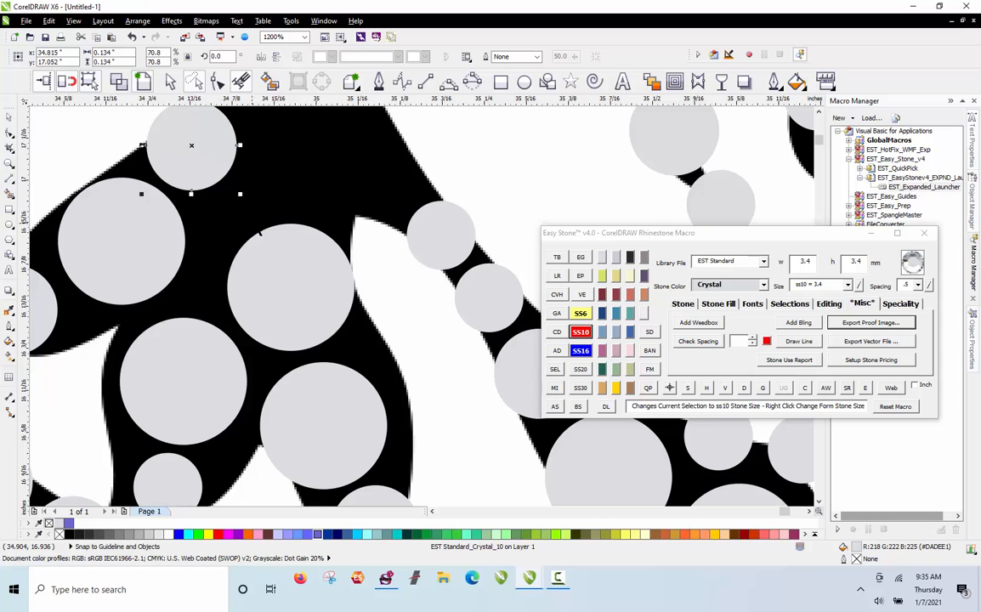
click(583, 333)
Step: Place an ss6 stone in the gap at the centre of the flourish's body and an ss10 copy above it
drag(309, 275, 229, 275)
click(580, 312)
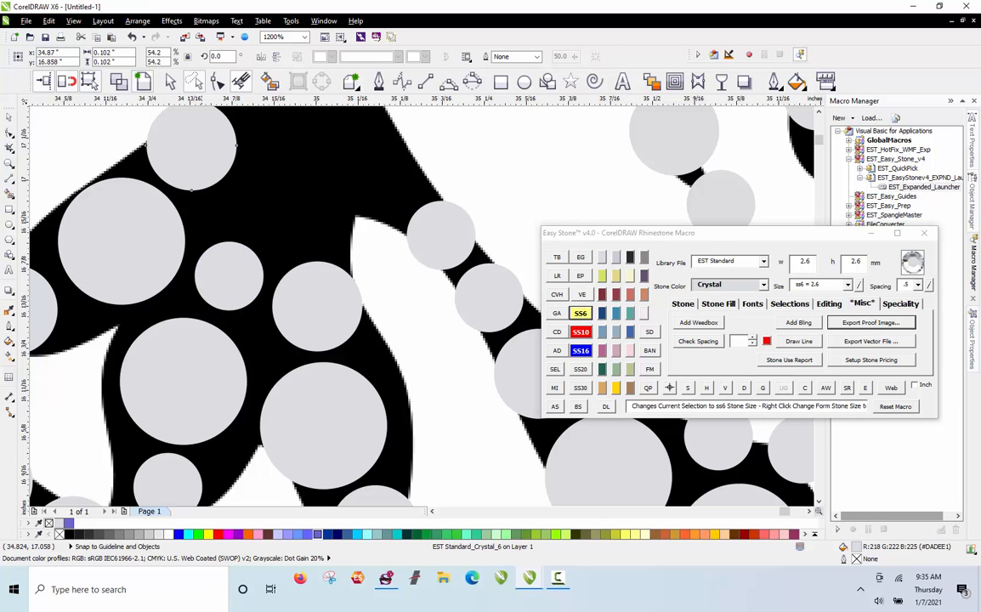
drag(198, 140, 284, 187)
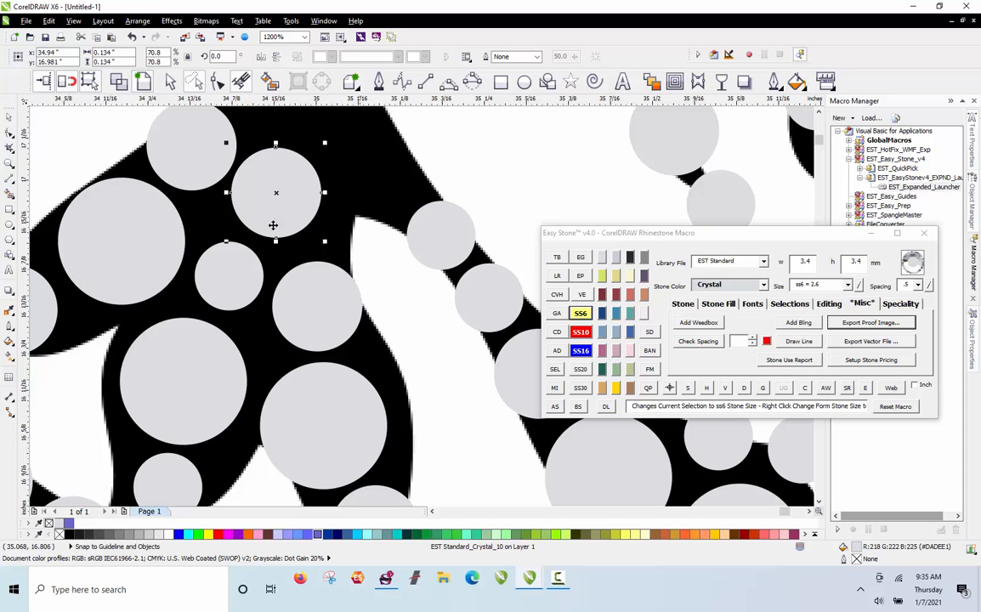
scroll(273, 216, down, 3)
scroll(289, 200, up, 3)
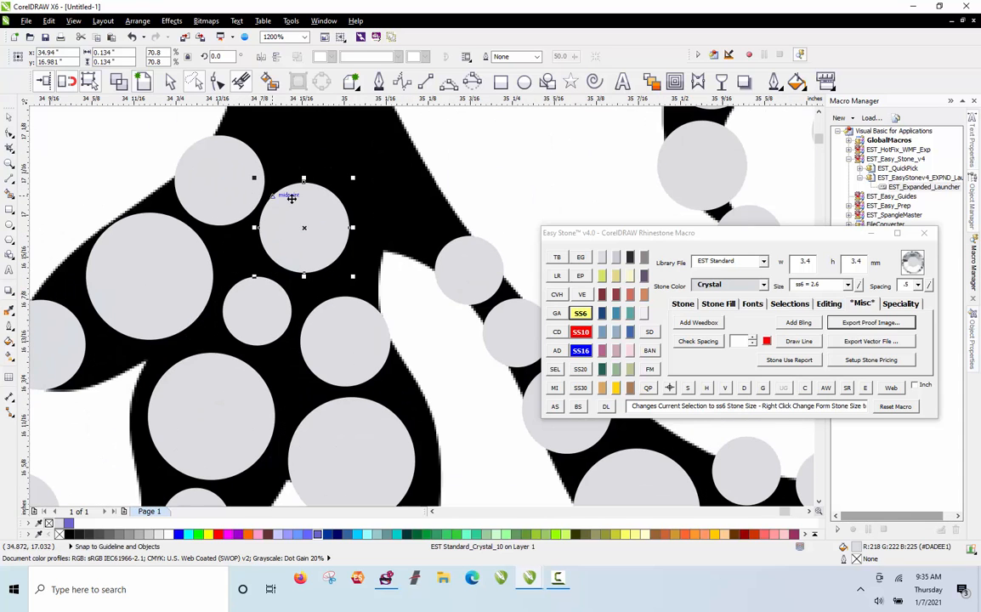
Step: Change the uppermost ss10 copy in the flourish's body to ss6, reposition it, and add an ss6 copy beside it towards the stem
click(579, 313)
scroll(340, 208, up, 1)
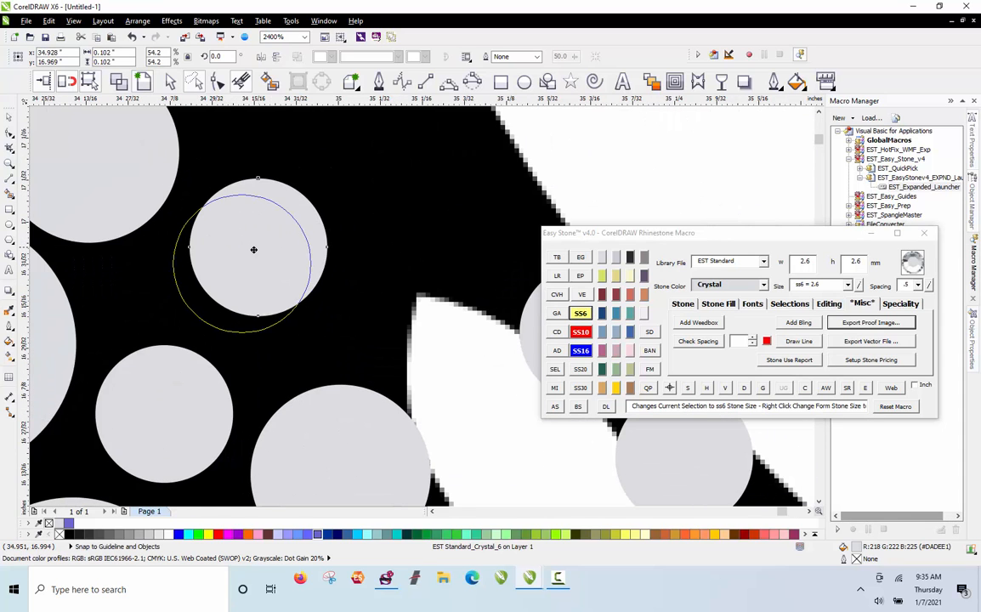
mouse_move(254, 250)
mouse_down()
mouse_move(375, 301)
mouse_move(395, 287)
mouse_move(258, 248)
mouse_up()
scroll(282, 311, down, 1)
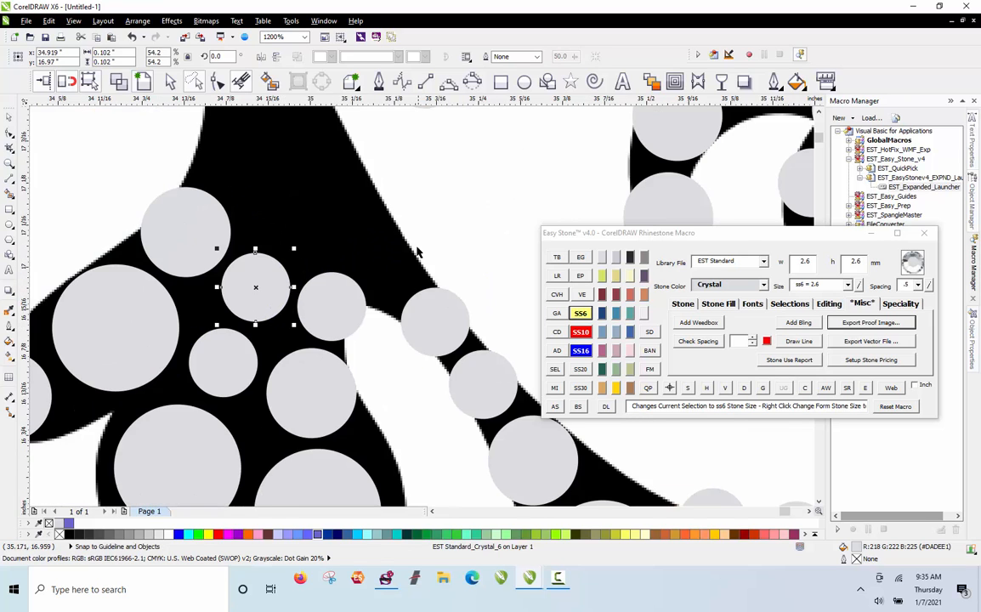
Step: Place another ss6 copy up the narrow stem where it joins the body, and shift the ss6 stone at the junction inward
scroll(416, 251, up, 1)
drag(449, 361, 339, 244)
scroll(244, 271, down, 2)
scroll(242, 304, up, 2)
drag(243, 304, 215, 301)
scroll(353, 308, down, 1)
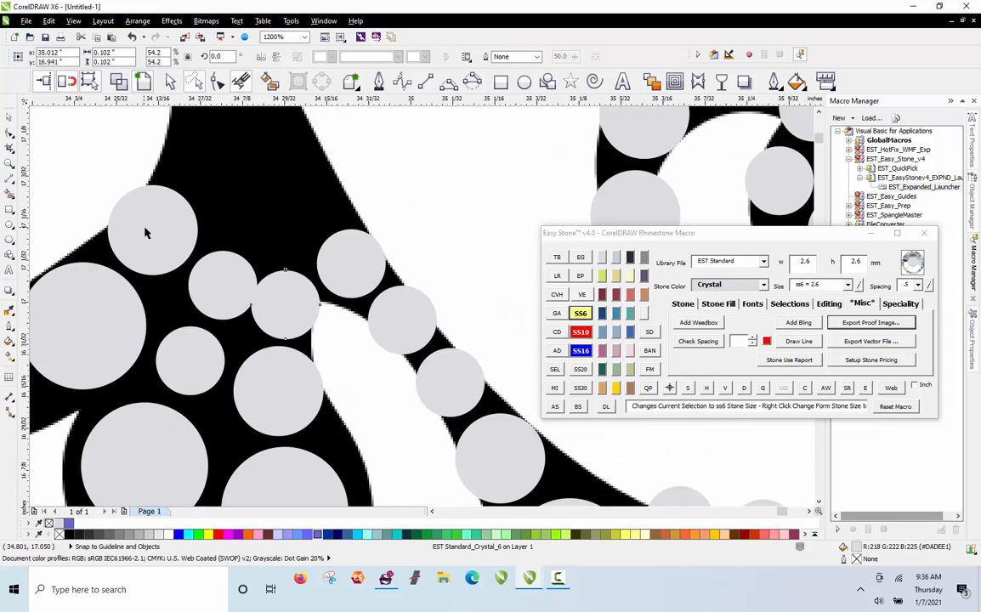
Step: Nudge the ss10 stone on the body's outer edge and a neighbouring stone to even out the gaps
scroll(144, 228, up, 1)
drag(153, 239, 134, 225)
mouse_move(301, 344)
mouse_down()
mouse_move(271, 335)
mouse_move(278, 344)
mouse_move(285, 334)
mouse_up()
scroll(284, 331, down, 2)
click(227, 215)
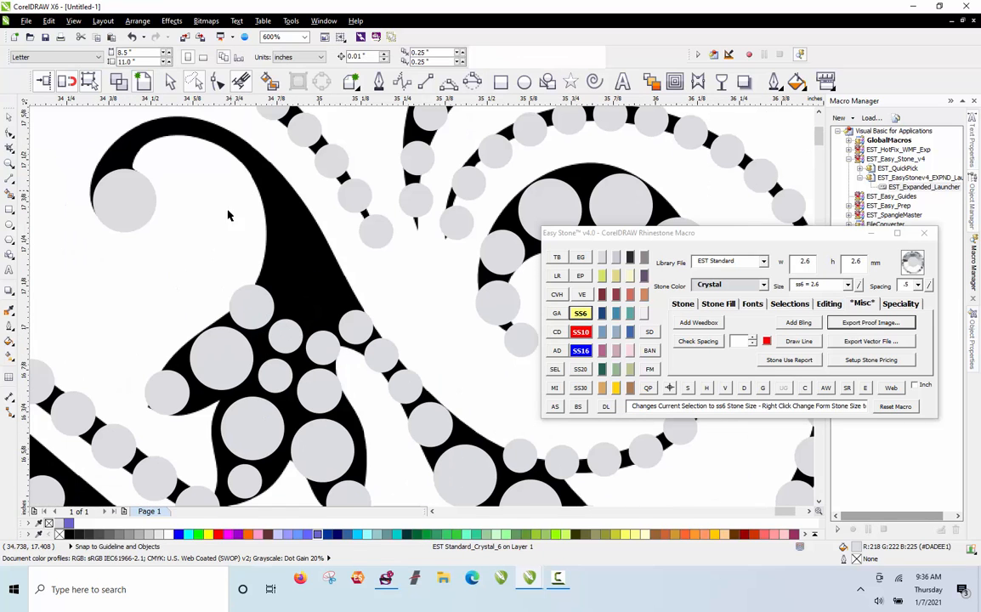
Step: Place ss6 copies along the thin curl, from its ss16 end stone over the arch to where the shape widens
click(143, 157)
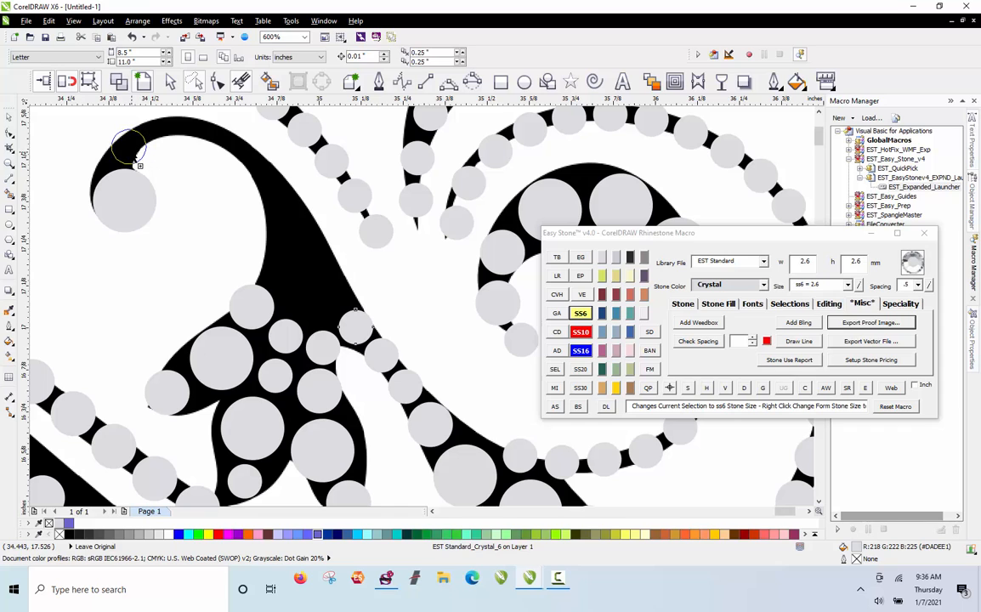
scroll(136, 160, up, 1)
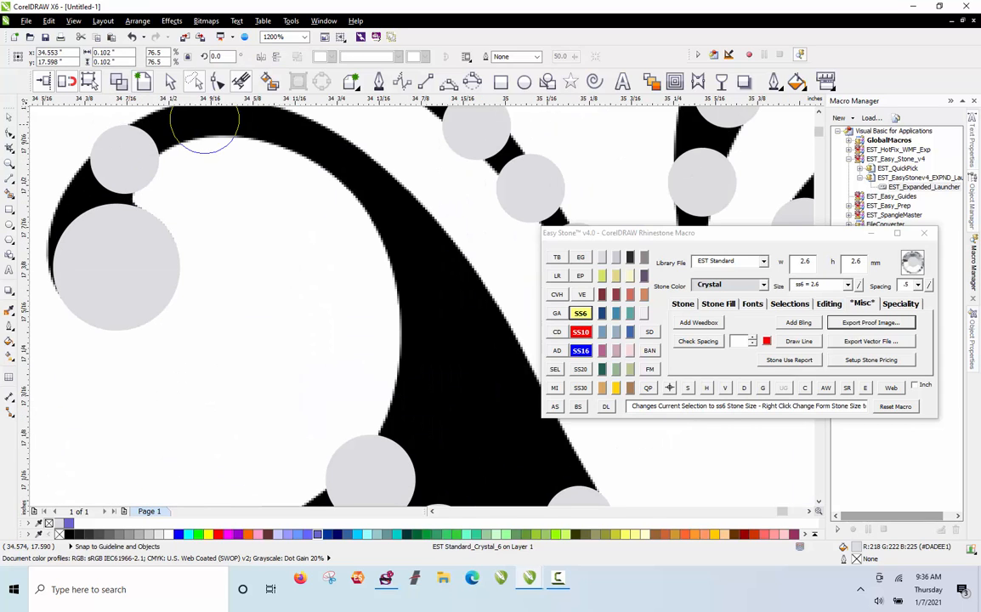
key(space)
drag(219, 124, 428, 384)
key(space)
key(space)
Step: Place two ss10 stones where the curl widens into the body and an ss6 copy on the opposite edge
click(581, 332)
drag(369, 193, 484, 331)
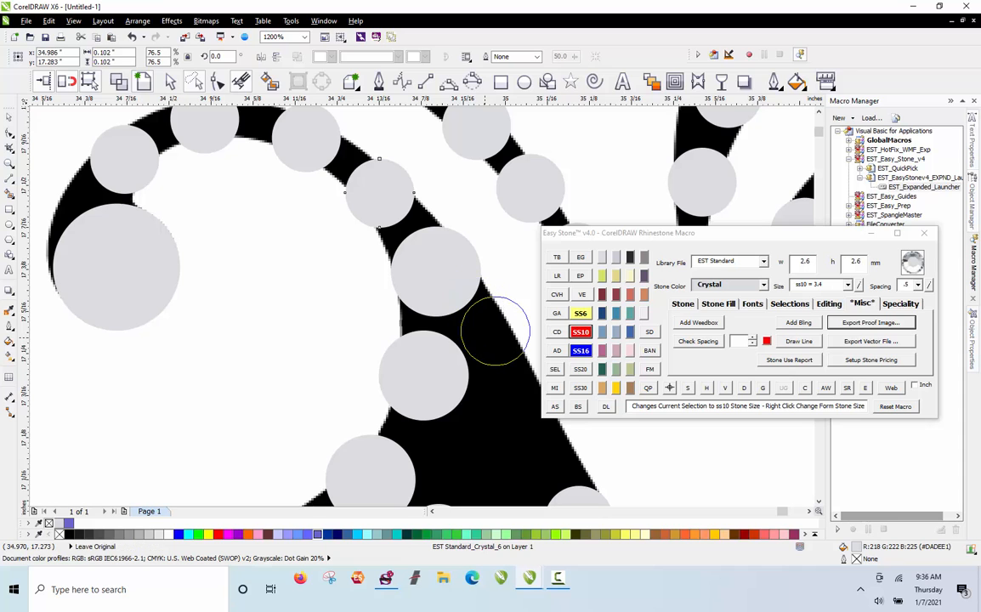
drag(443, 383, 435, 387)
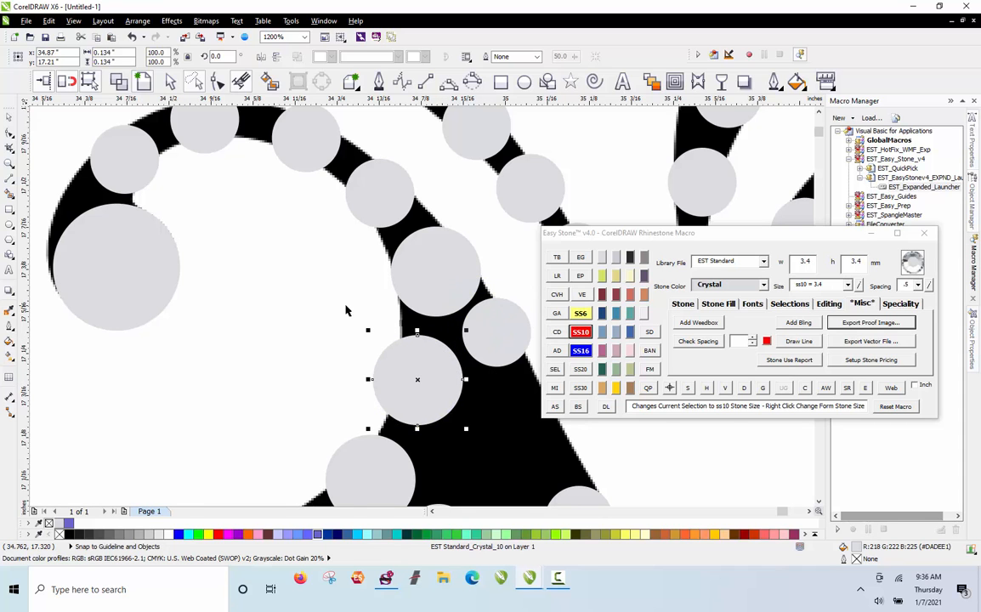
Step: Place two ss6 copies down the body's edge to meet the stones of the narrow stem
scroll(388, 319, down, 1)
scroll(384, 319, down, 1)
scroll(384, 319, up, 2)
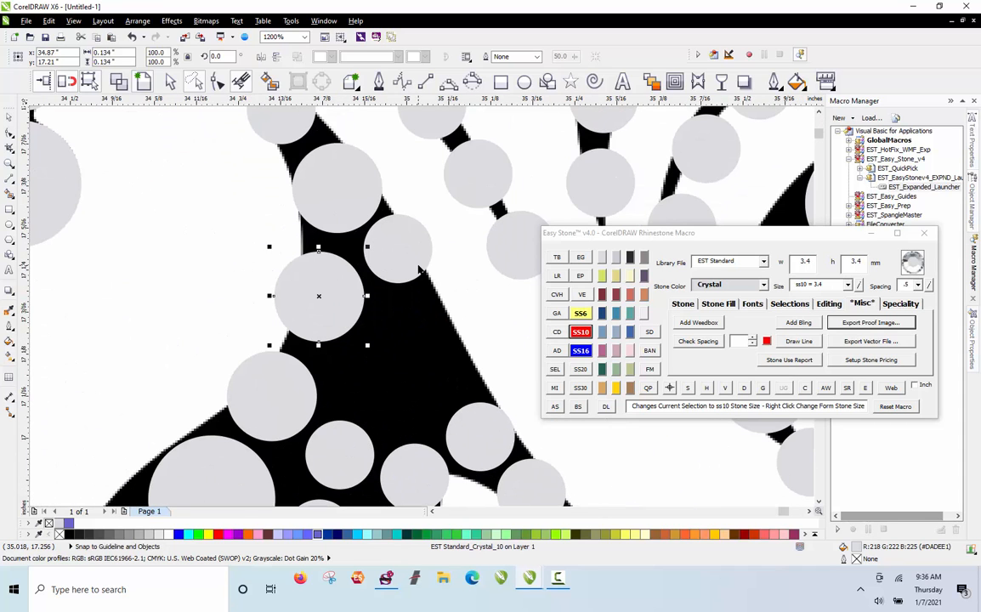
drag(419, 270, 475, 405)
scroll(320, 253, down, 1)
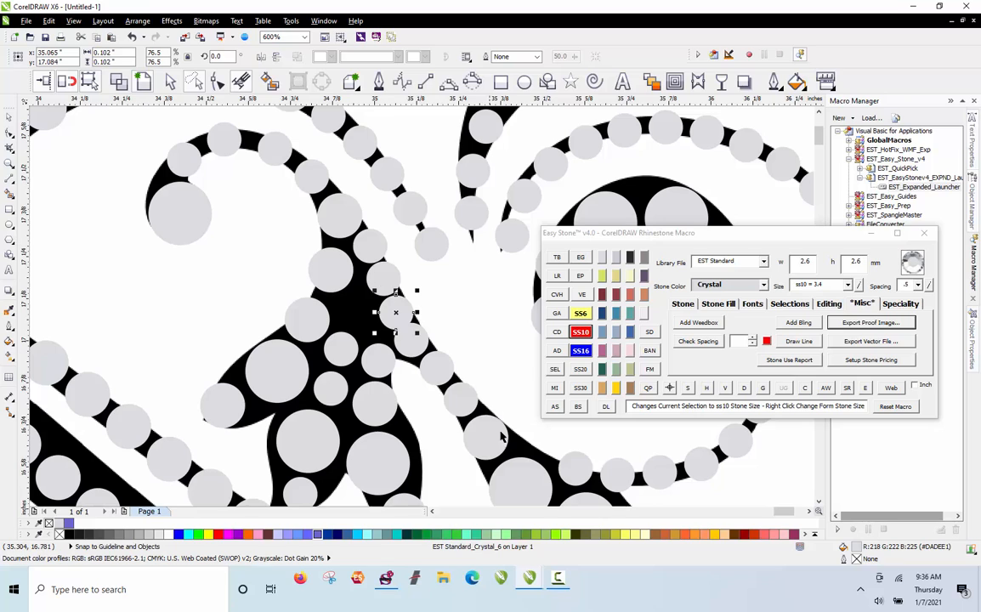
Step: Copy an ss6 stone up into the open gap in the upper body and change it to ss10
scroll(369, 300, up, 3)
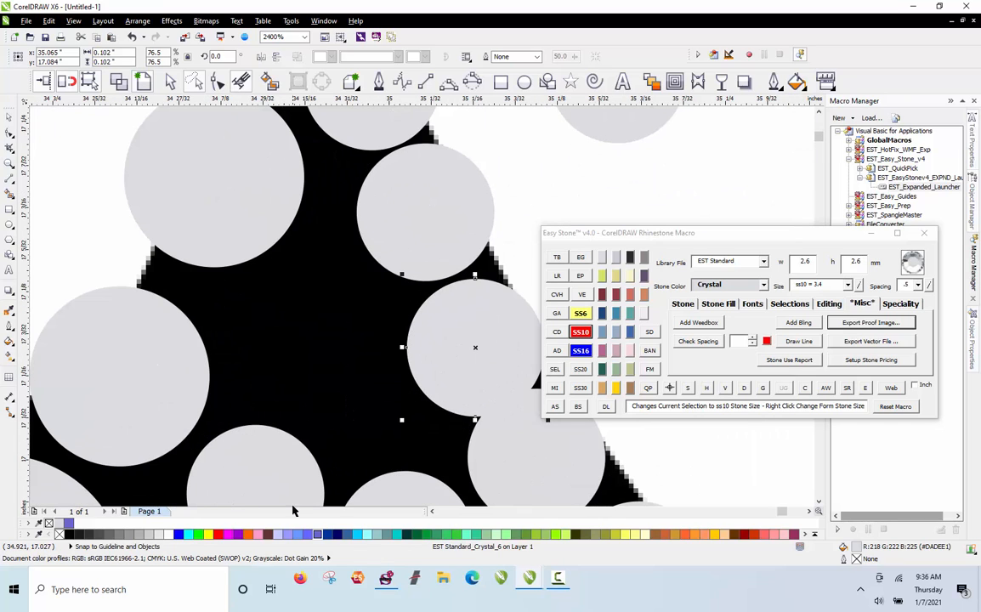
drag(263, 495, 315, 338)
right_click(314, 338)
scroll(308, 335, down, 1)
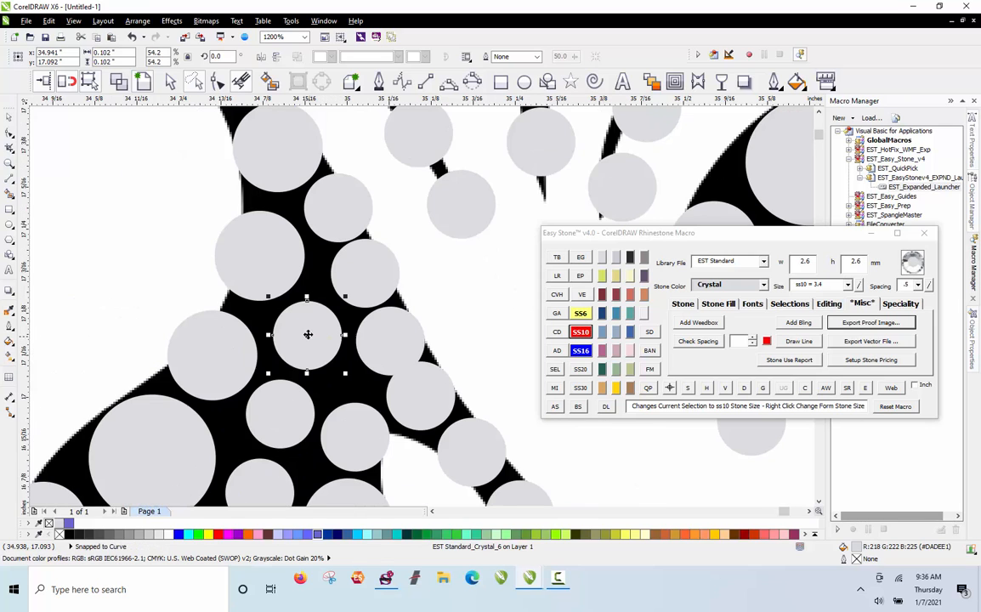
scroll(314, 351, up, 1)
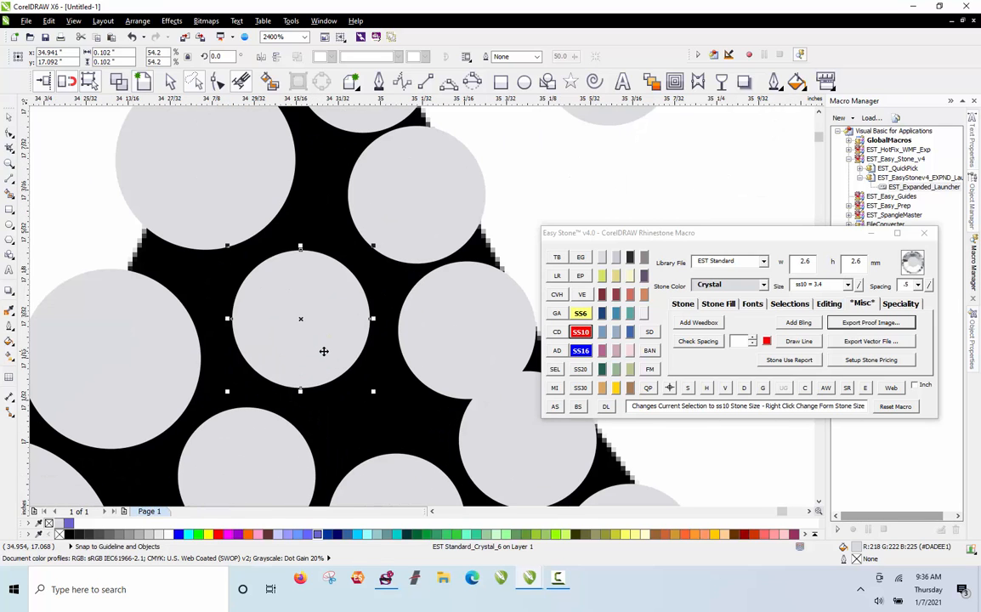
click(583, 331)
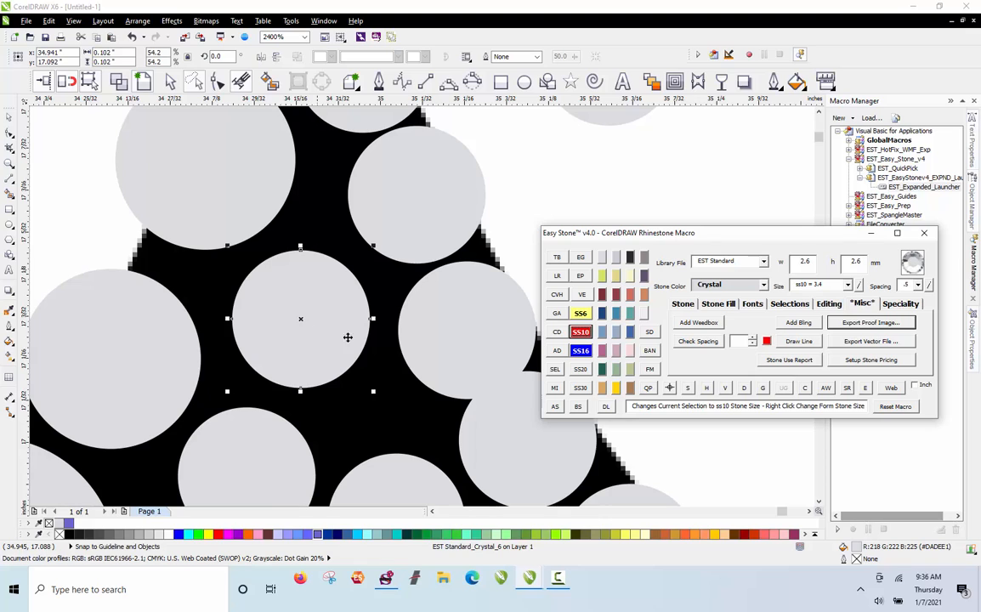
mouse_move(348, 314)
mouse_down()
mouse_move(358, 326)
mouse_move(348, 315)
mouse_up()
Step: Reposition the two ss6 stones beneath the central ss10 stone so the gaps around them are even
mouse_move(264, 452)
mouse_down()
mouse_move(256, 455)
mouse_move(317, 217)
mouse_move(254, 458)
mouse_up()
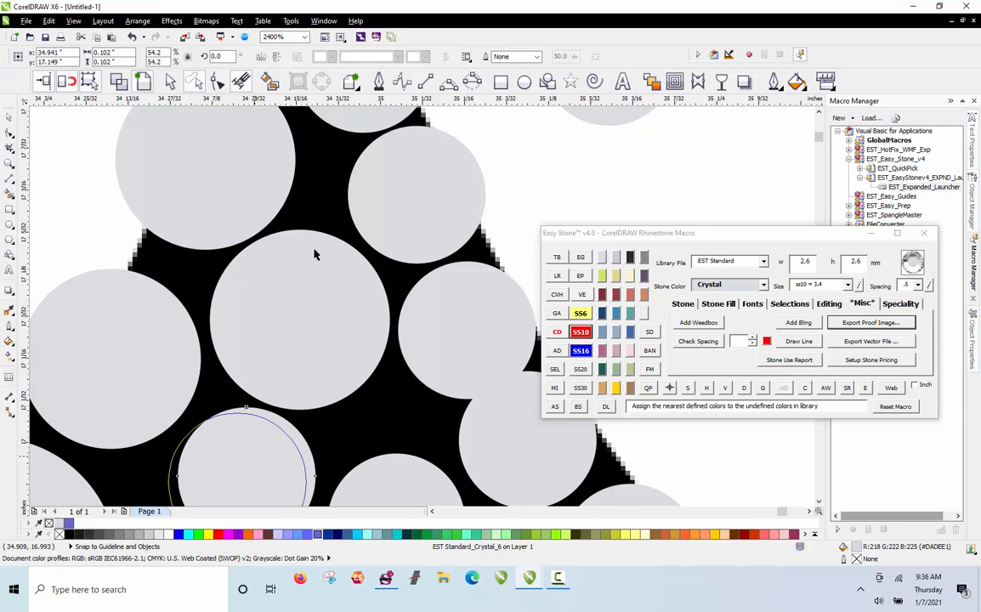
scroll(314, 254, down, 1)
scroll(323, 393, up, 2)
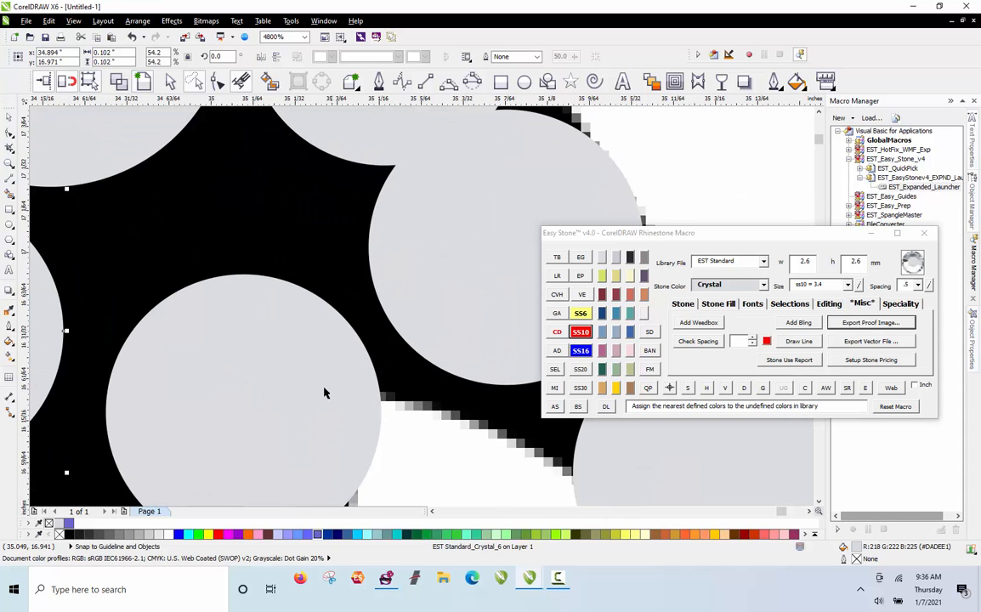
drag(326, 392, 286, 257)
scroll(289, 145, down, 2)
scroll(287, 289, up, 1)
scroll(287, 257, down, 1)
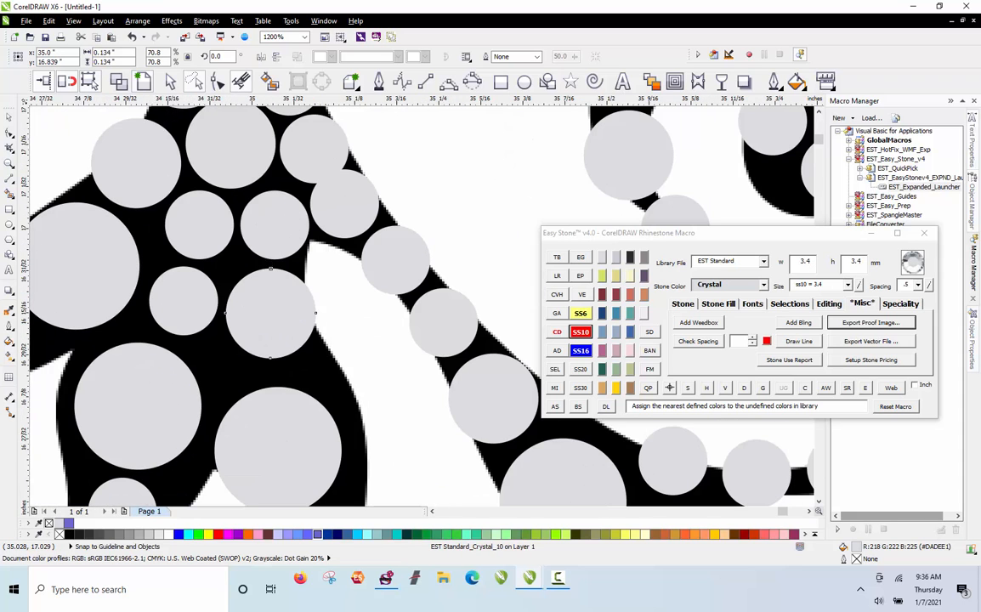
scroll(268, 288, down, 1)
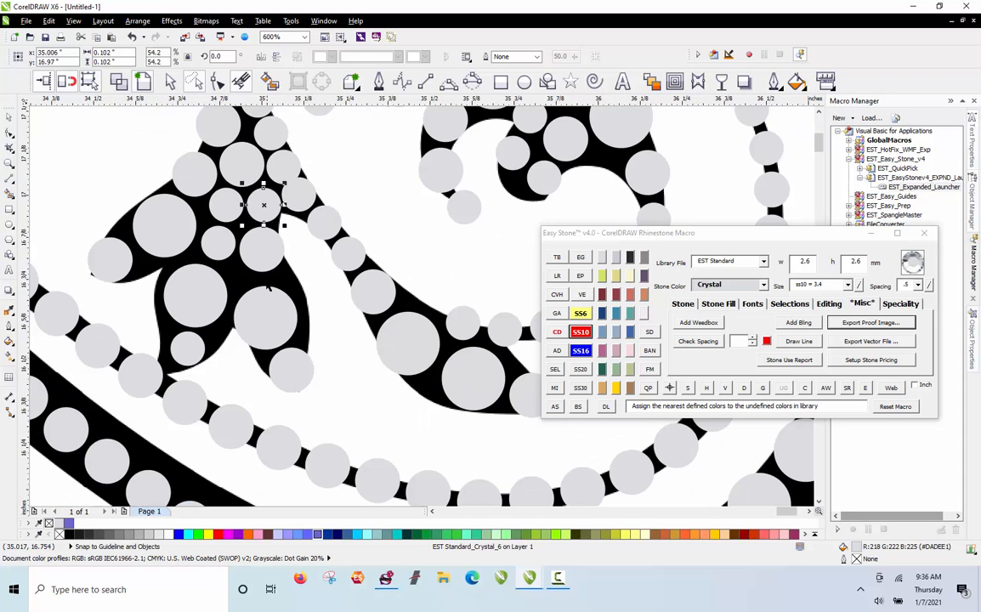
Step: Nudge the ss16 stone of the inner lobe and its ss10 tip stone, and clear the selection
scroll(267, 293, up, 1)
mouse_move(279, 330)
mouse_down()
mouse_move(271, 308)
mouse_move(275, 319)
mouse_up()
drag(313, 423, 301, 414)
click(357, 355)
scroll(348, 359, down, 2)
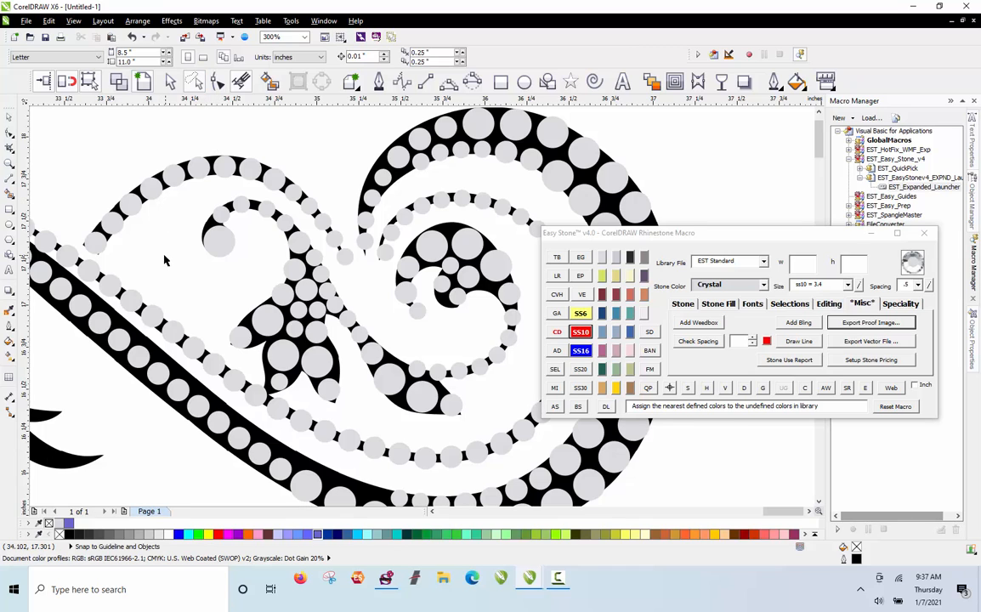
Step: Select the run of stones from the curl's ss16 end stone to the stem's ss16 stone, fill them blue-violet, and undo it
mouse_move(221, 270)
mouse_down()
mouse_move(219, 209)
mouse_move(239, 201)
mouse_move(279, 217)
mouse_move(394, 384)
mouse_move(394, 355)
mouse_move(351, 293)
mouse_move(279, 238)
mouse_move(254, 243)
mouse_move(220, 255)
mouse_up()
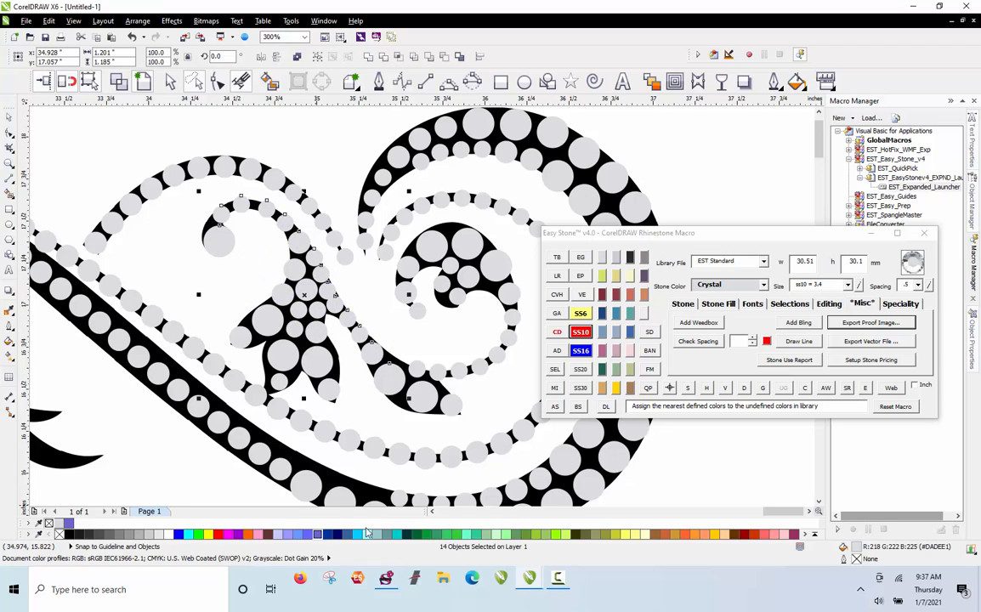
click(318, 535)
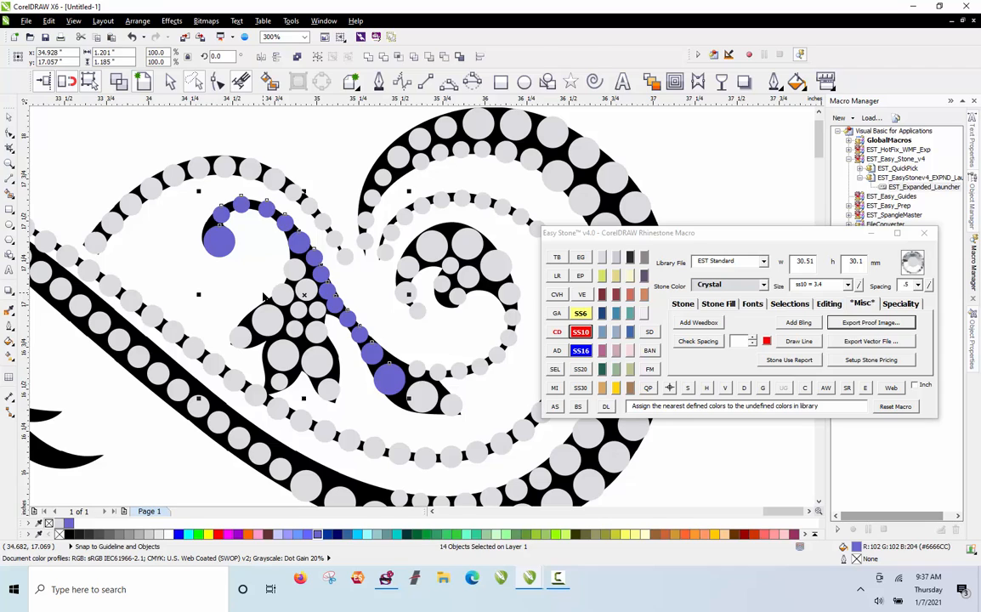
key(ctrl+z)
key(ctrl+z)
key(ctrl+z)
click(179, 255)
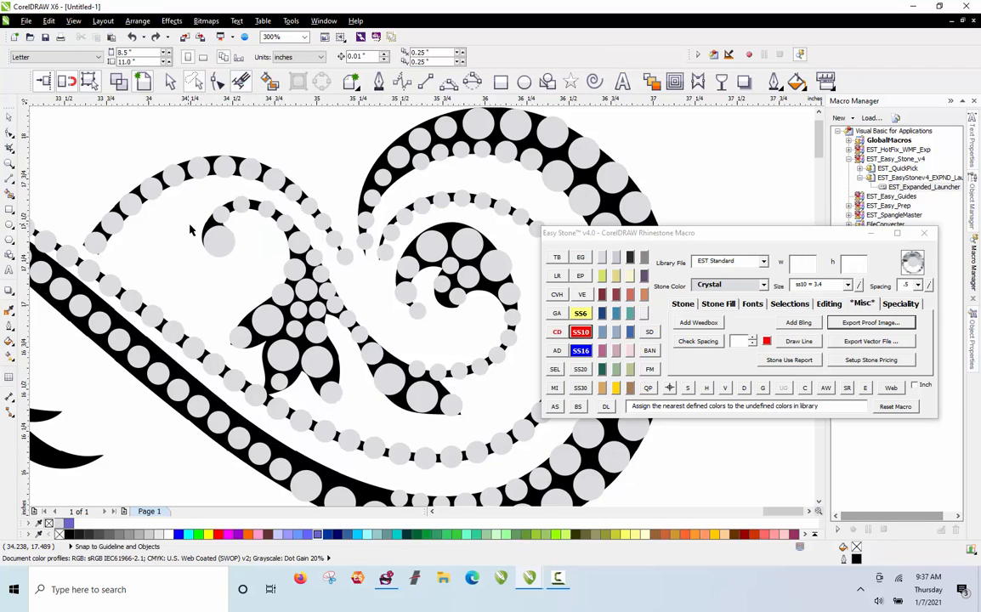
Step: Reselect the stones from the curl's ss16 to the stem's ss16, check them with a temporary blue-violet fill, and distribute them evenly
mouse_move(203, 259)
mouse_down()
mouse_move(228, 217)
mouse_move(214, 262)
mouse_move(238, 190)
mouse_move(240, 209)
mouse_move(280, 214)
mouse_move(395, 382)
mouse_move(343, 315)
mouse_move(314, 241)
mouse_move(268, 217)
mouse_move(206, 231)
mouse_up()
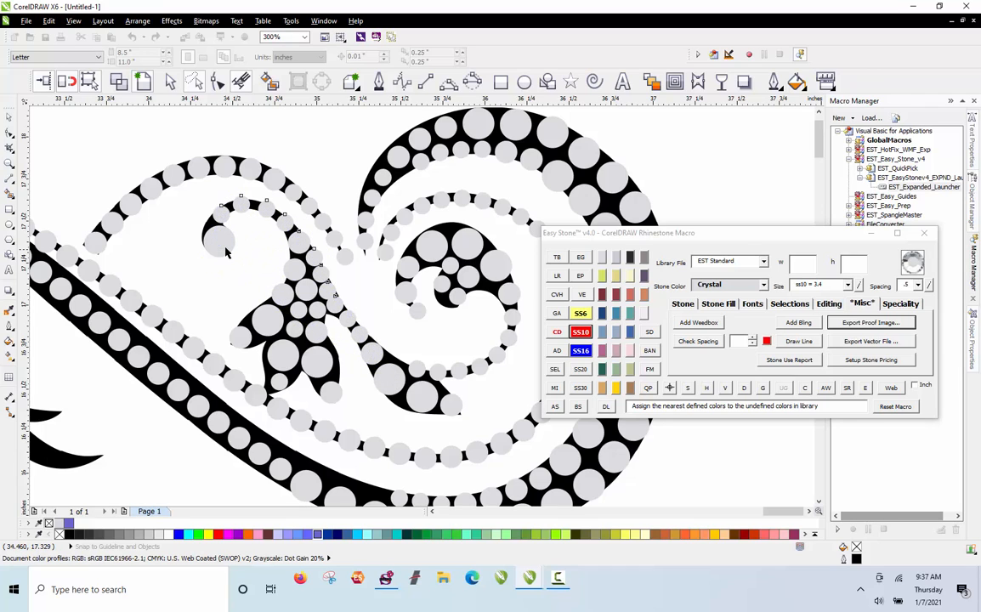
click(322, 534)
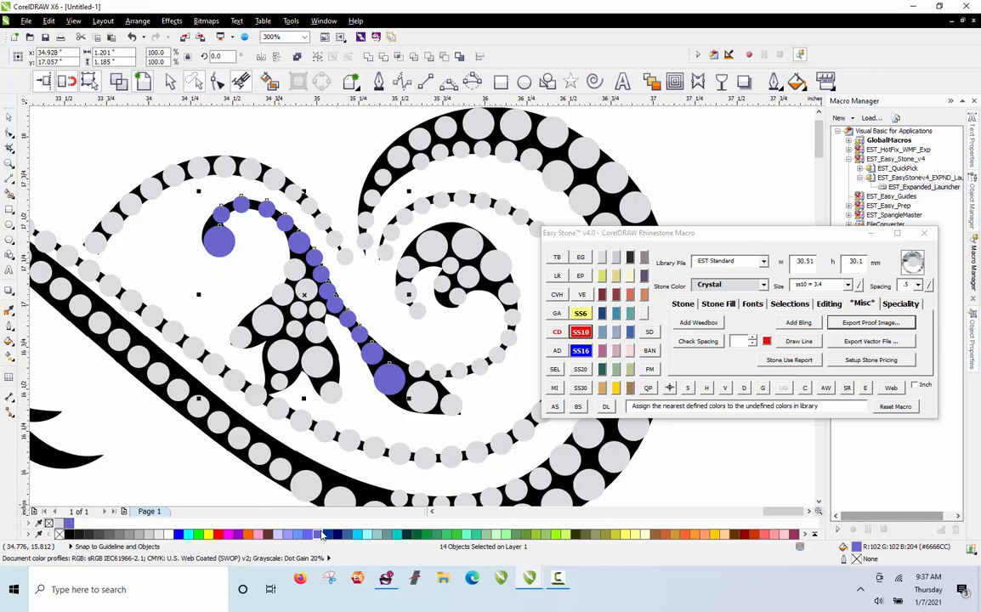
key(ctrl+z)
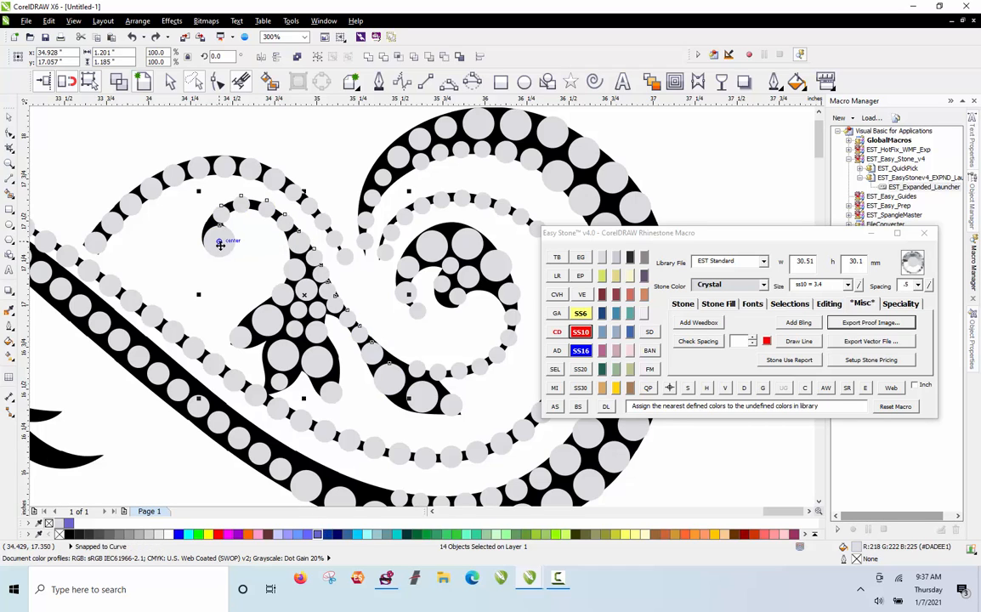
click(744, 389)
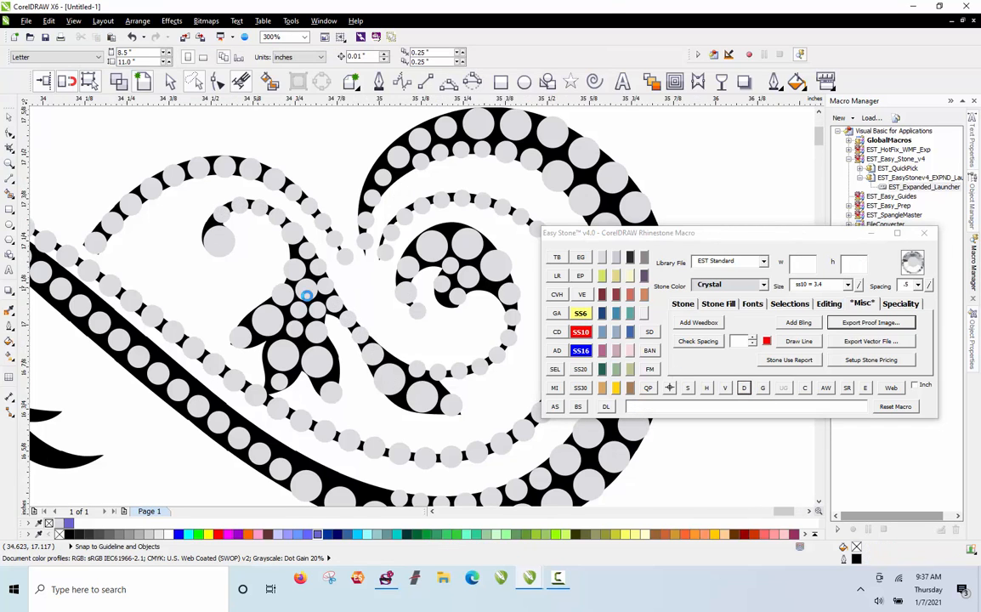
Step: Change the central ss10 stone in the upper body to ss6, and nudge it and the adjacent ss10 stone to even the spacing
scroll(307, 285, up, 2)
click(388, 272)
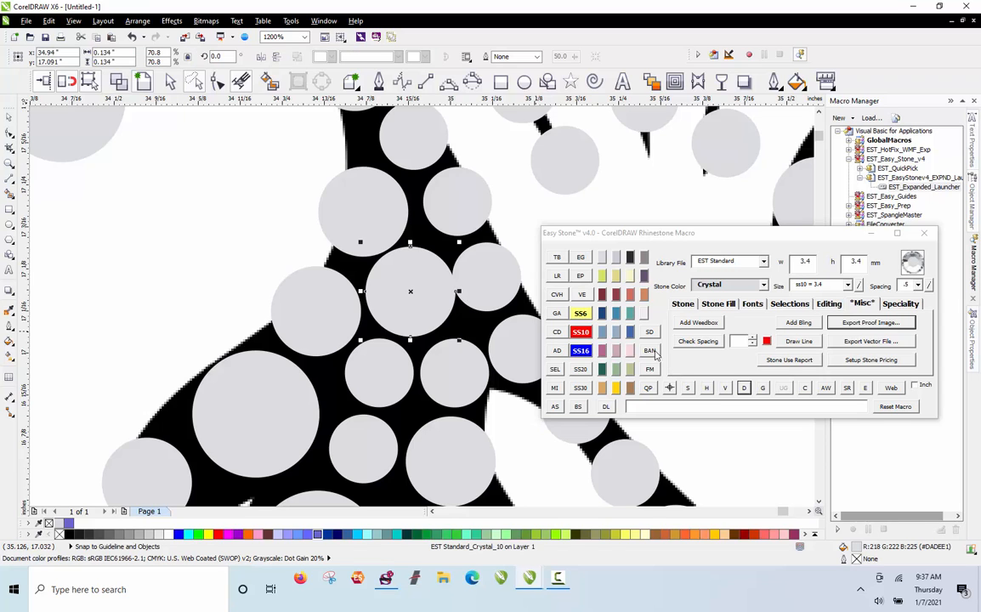
click(580, 314)
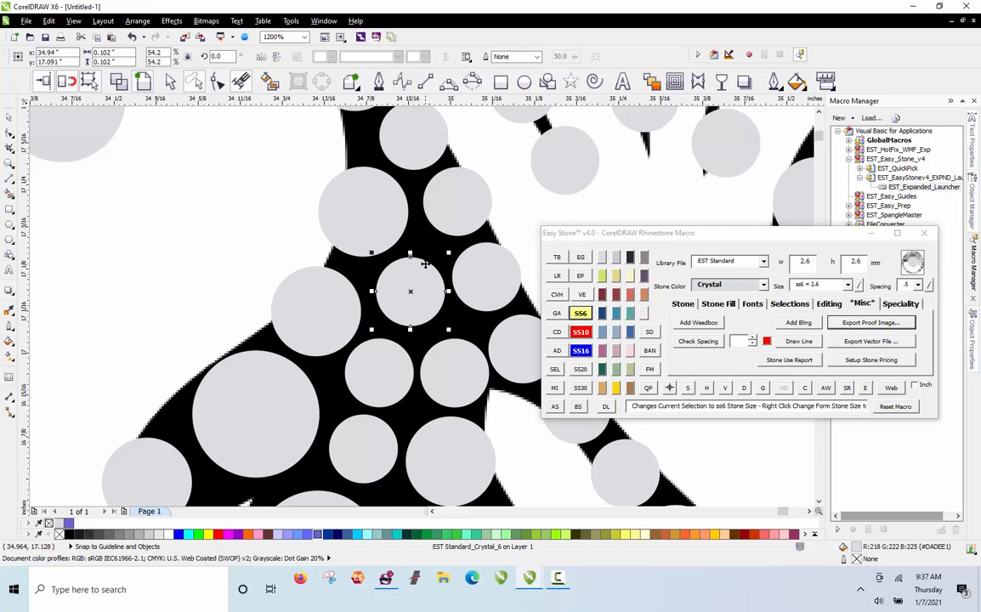
scroll(425, 287, up, 1)
drag(424, 285, 421, 287)
drag(329, 212, 334, 220)
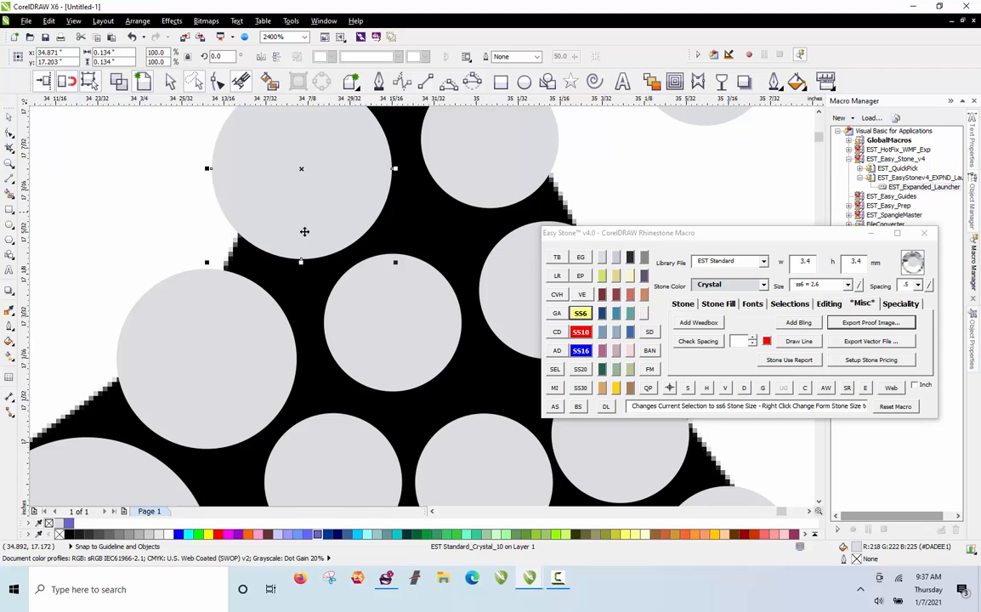
Step: Select all the placed rhinestones without the black artwork and put a copy of them below the scroll design
scroll(197, 300, down, 3)
scroll(202, 280, down, 5)
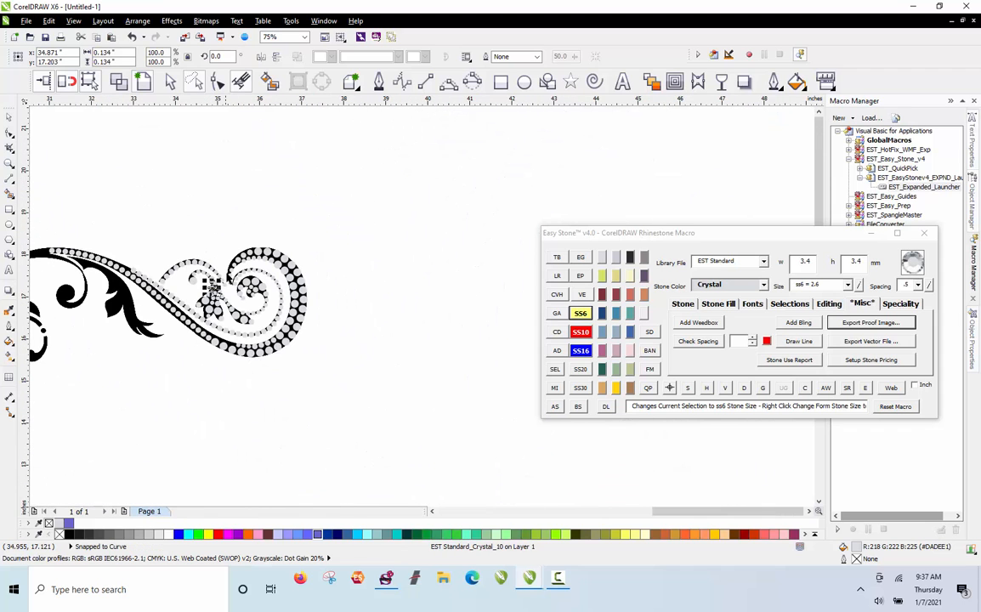
click(177, 88)
scroll(512, 328, down, 1)
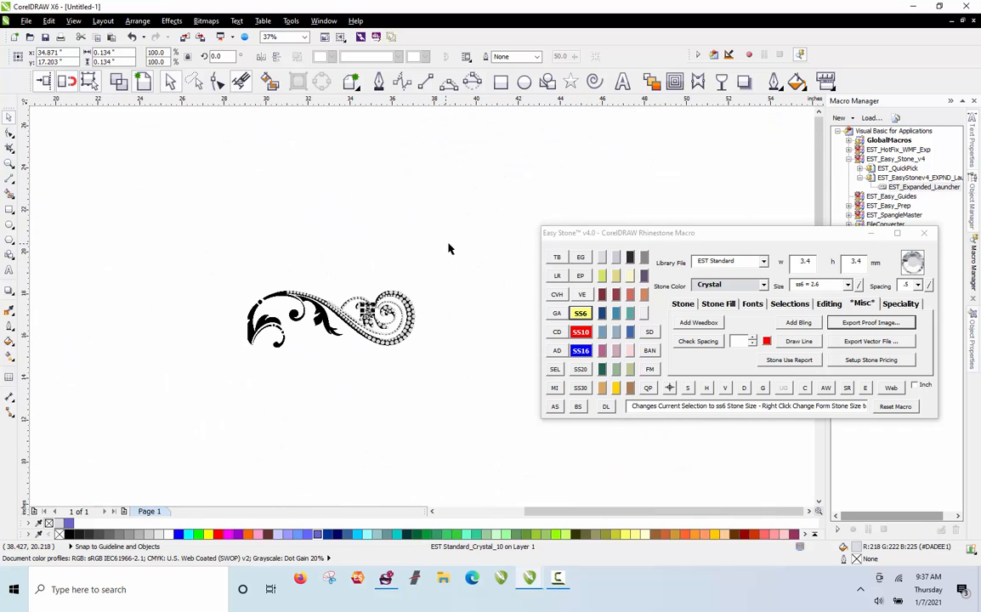
drag(449, 244, 267, 397)
drag(365, 334, 423, 470)
right_click(422, 473)
Step: Add a weedbox behind the copied rhinestones and inspect the stone layout against the black background
click(825, 387)
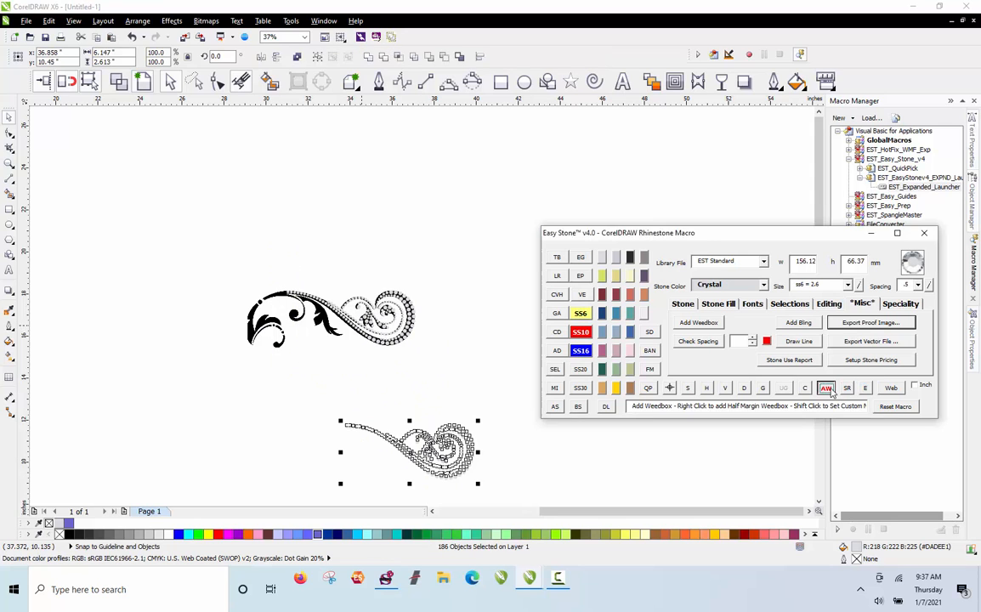
scroll(451, 463, up, 1)
scroll(208, 270, down, 1)
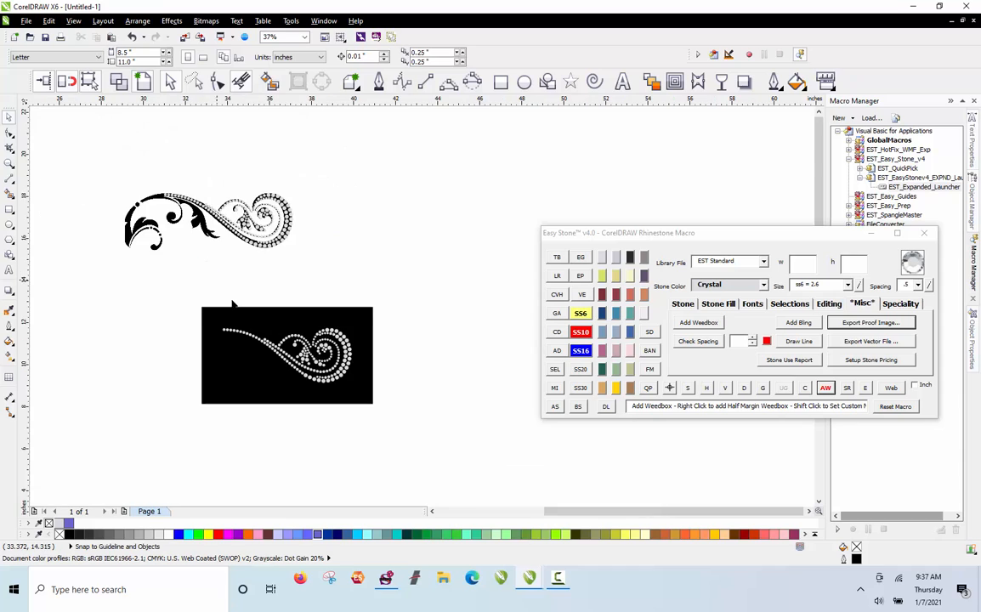
scroll(311, 381, up, 1)
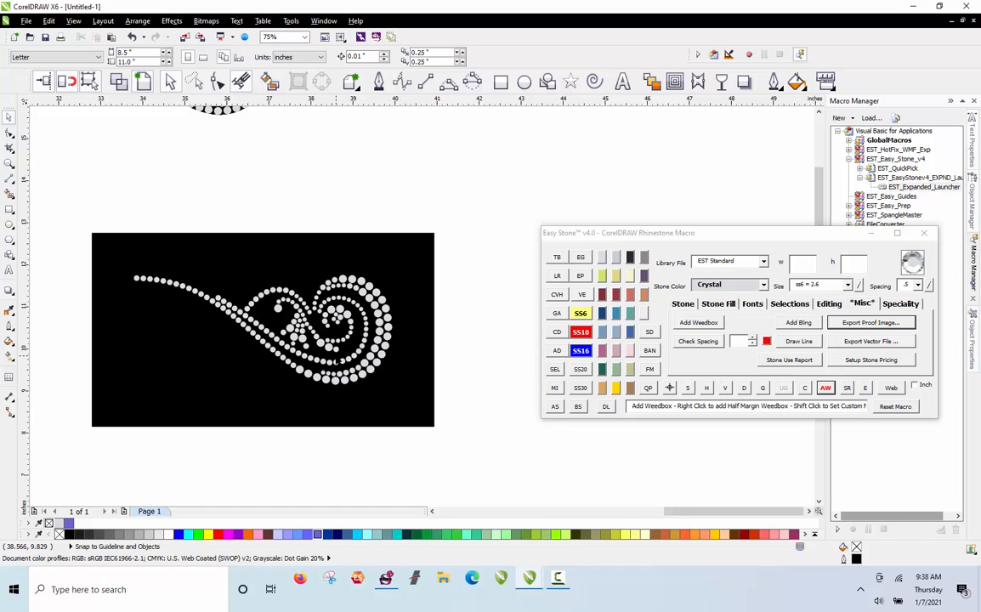
scroll(335, 356, down, 1)
click(227, 205)
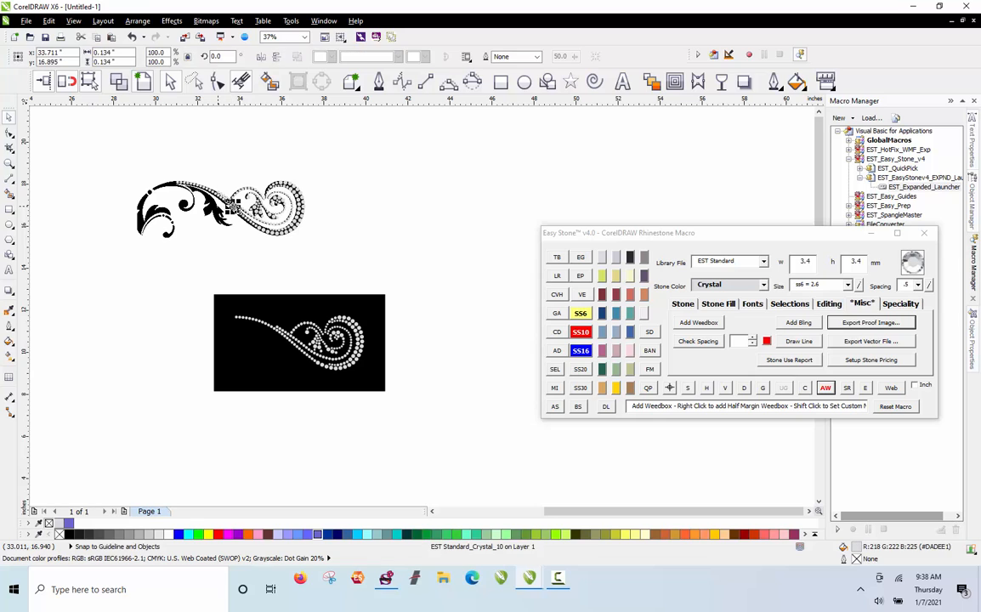
Step: Unlock the black scroll bitmap and place a copy of it directly below the weedbox, roughly lined up with the weedbox edges
click(217, 208)
right_click(215, 209)
click(235, 222)
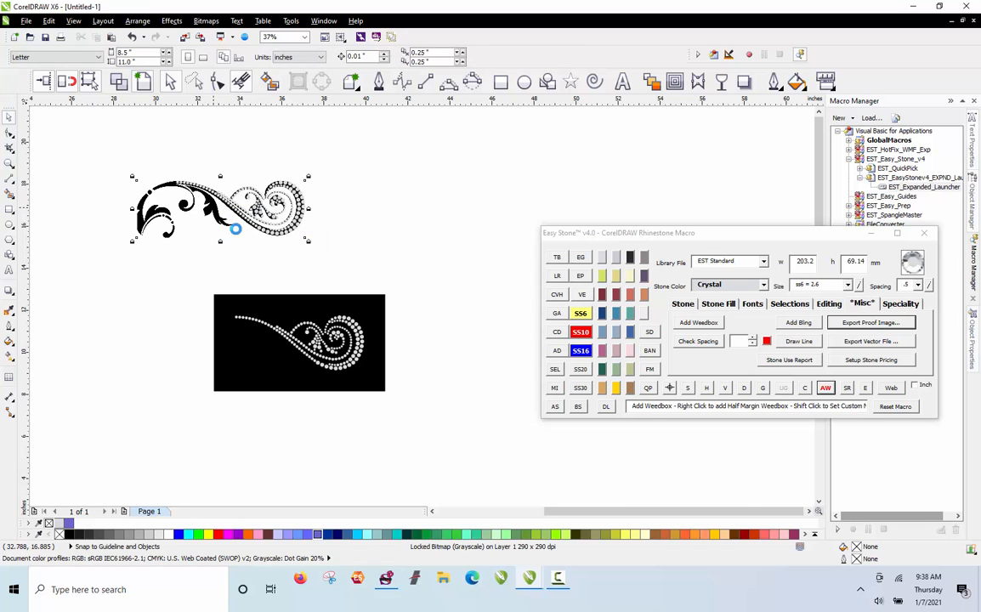
drag(195, 212, 300, 440)
scroll(304, 424, up, 1)
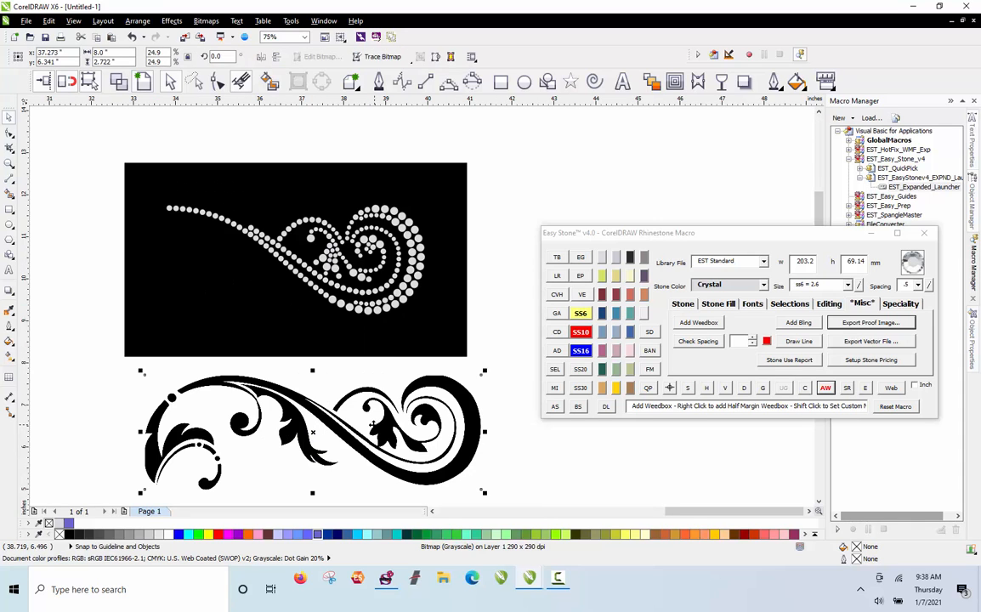
drag(359, 428, 342, 419)
click(515, 176)
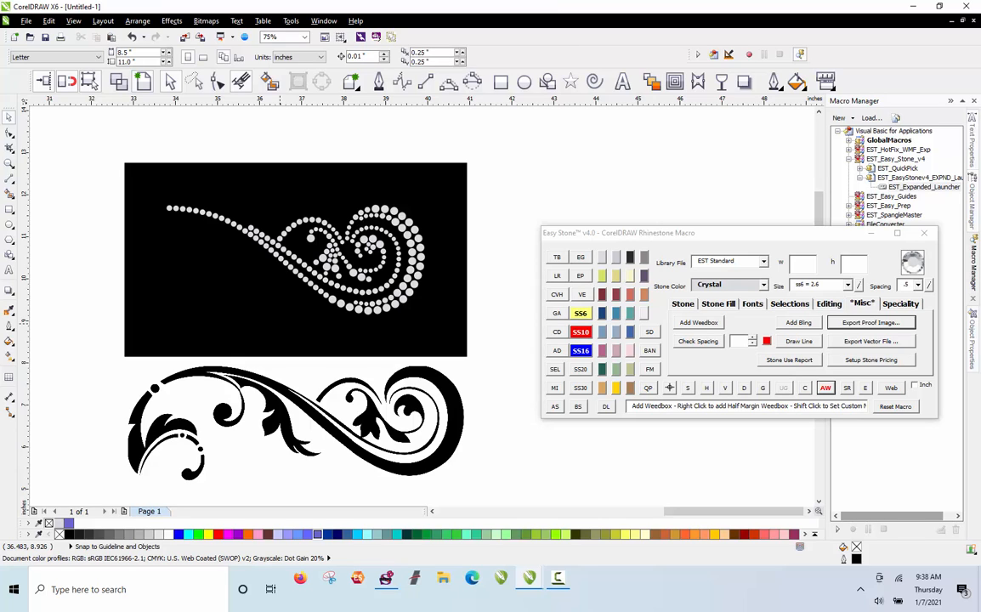
Step: Compare the stone layout on the weedbox with the black scroll copy and examine the unfilled parts of the original design
scroll(269, 285, up, 1)
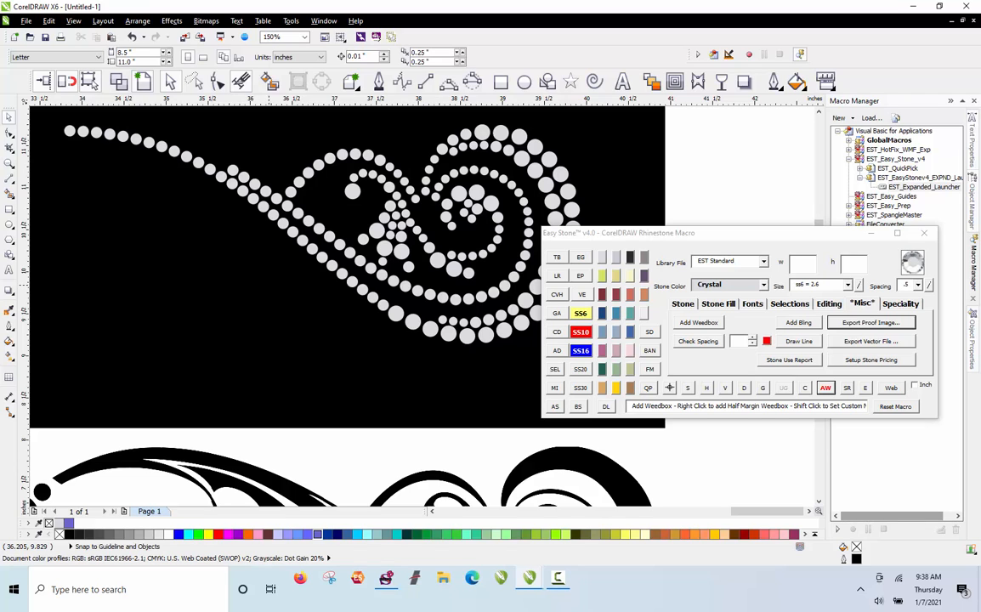
scroll(30, 501, down, 6)
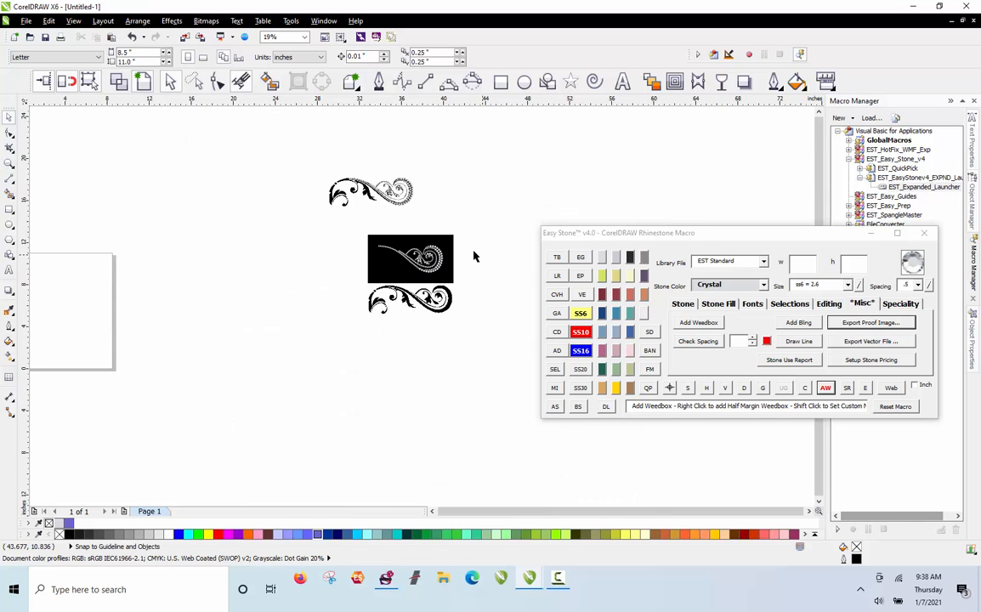
scroll(390, 189, up, 6)
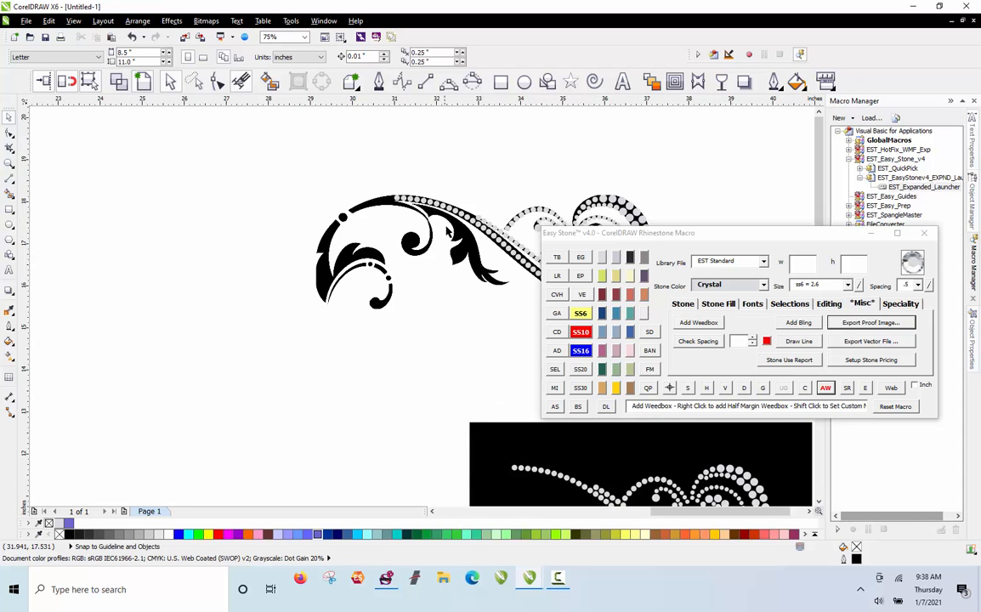
scroll(267, 247, down, 2)
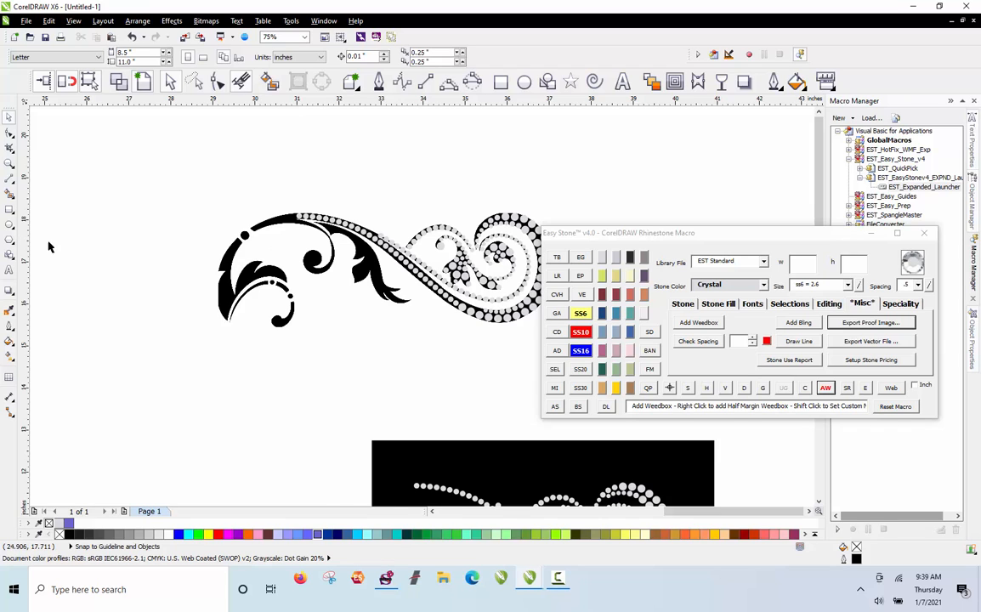
scroll(184, 240, down, 1)
scroll(390, 422, up, 1)
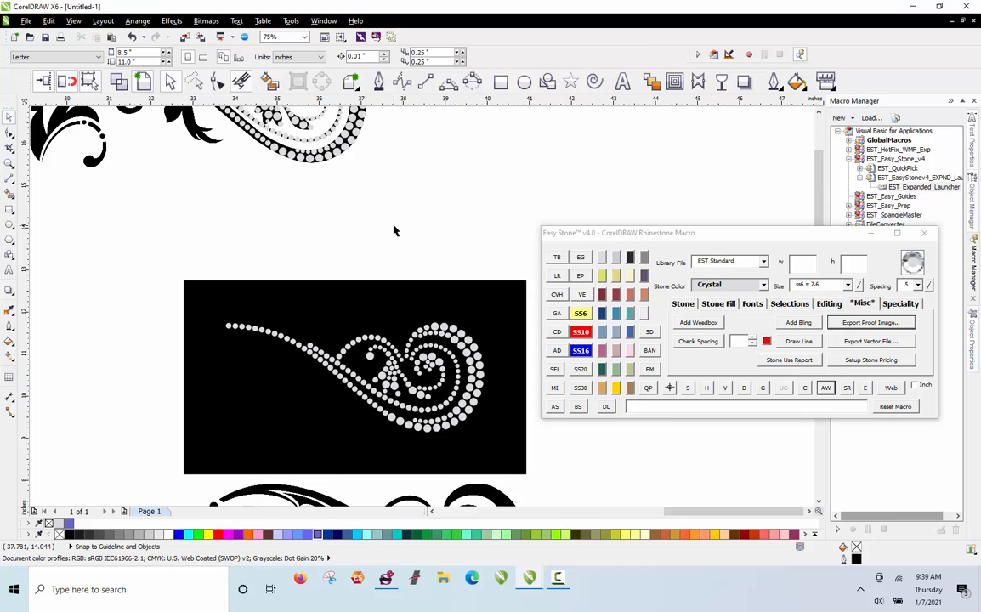
scroll(379, 241, down, 2)
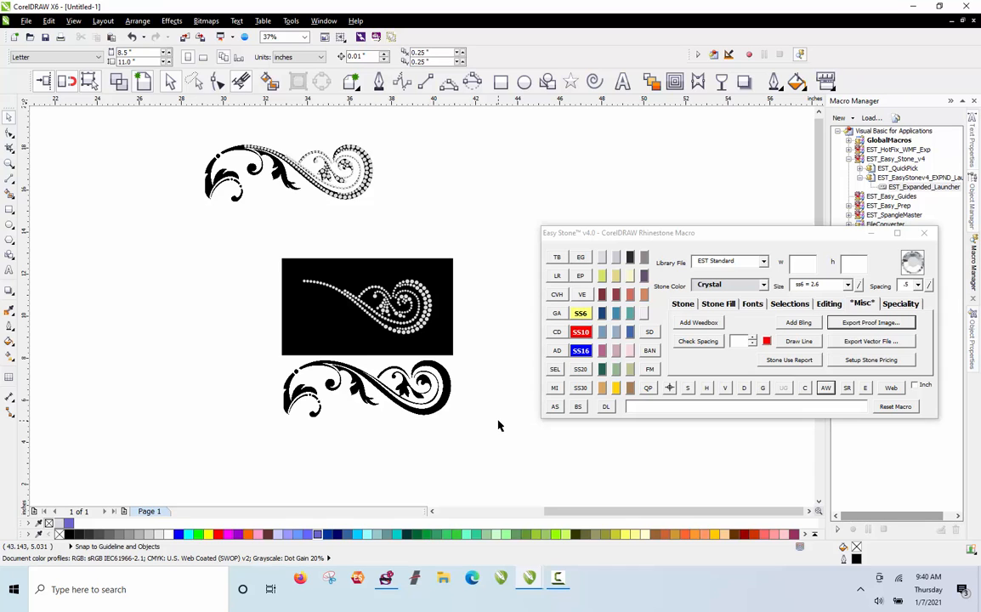
key(F12)
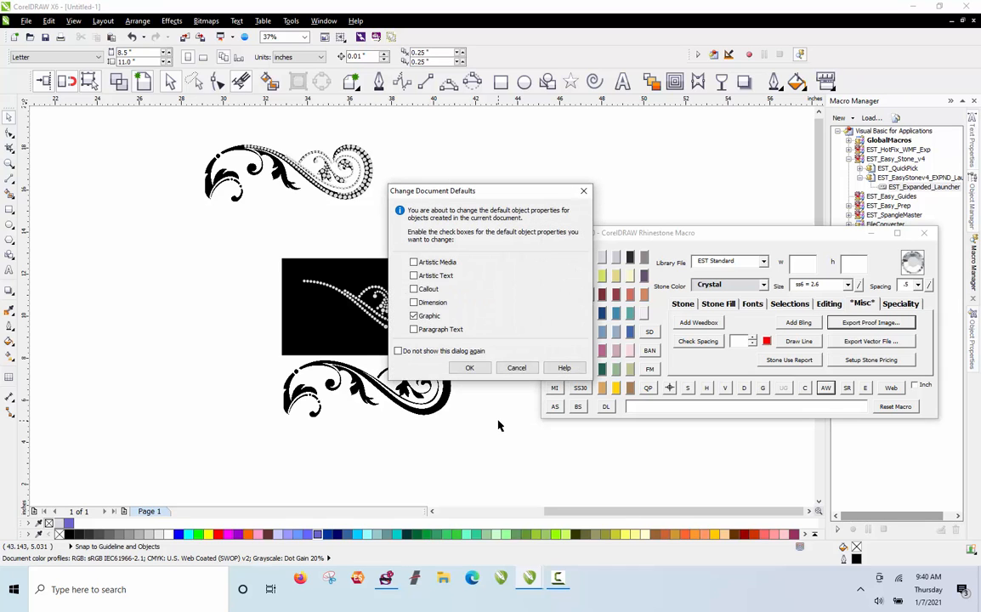
click(516, 368)
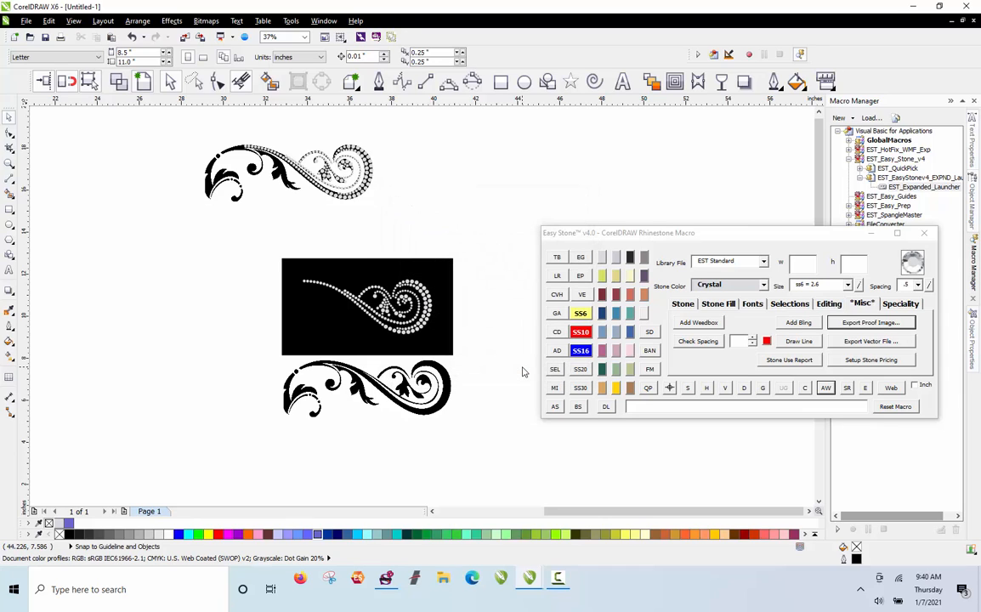